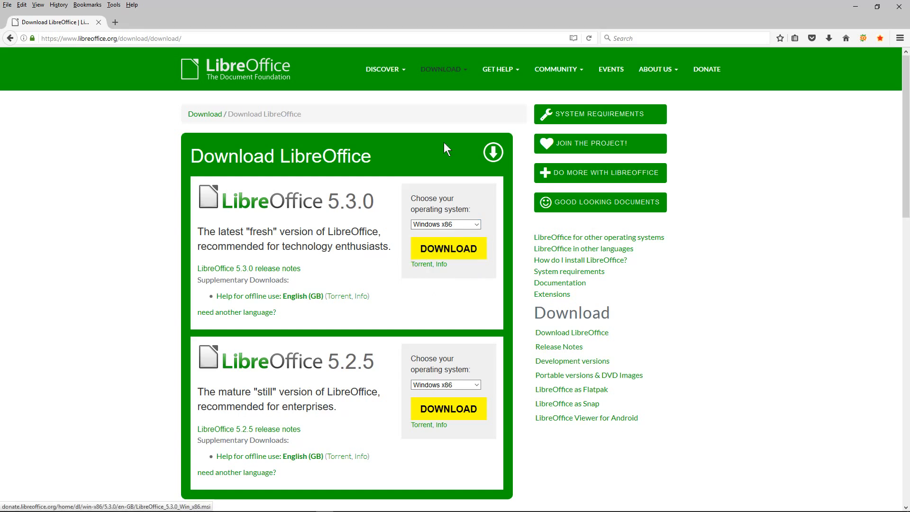
Load youtube.com/dcpwebdesigners in Firefox, show its Videos tab, then close Firefox
left_click(139, 38)
type("you")
key("Down")
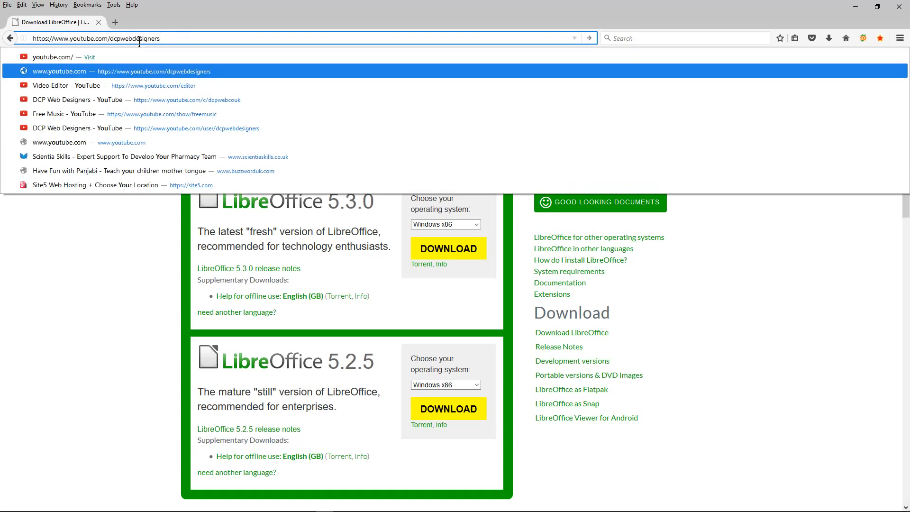
key("Return")
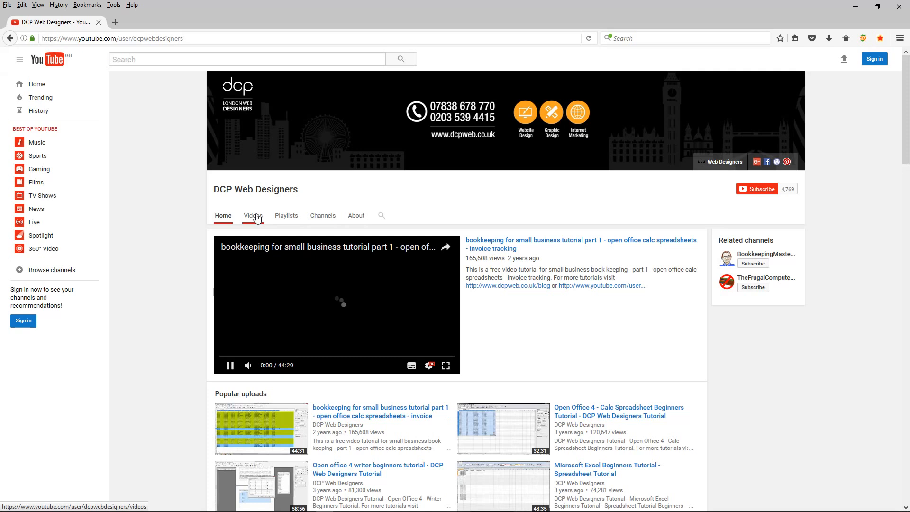
left_click(257, 217)
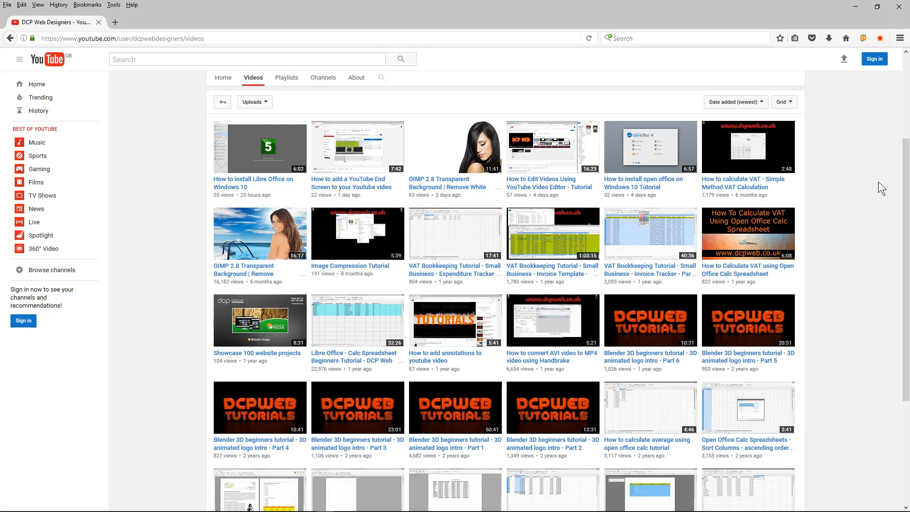
left_click(899, 6)
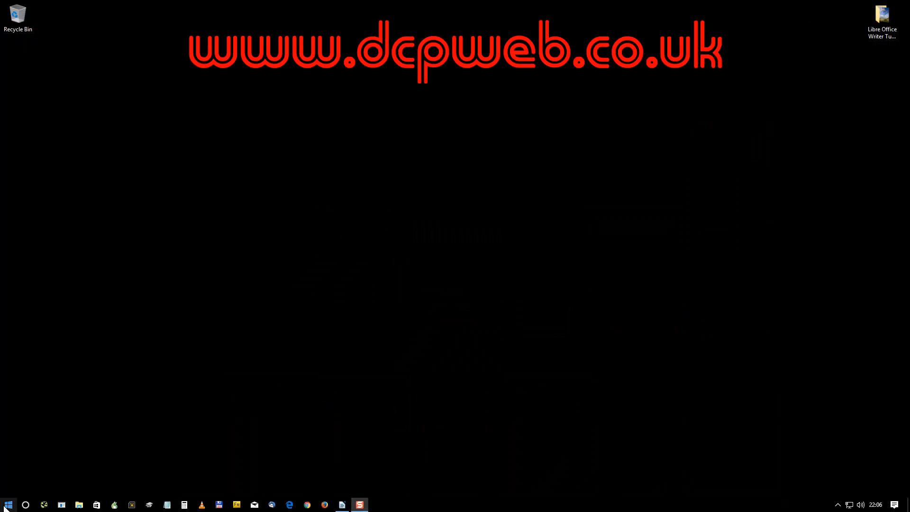
Launch LibreOffice Writer from the Start menu to get blank document Untitled 2
left_click(7, 505)
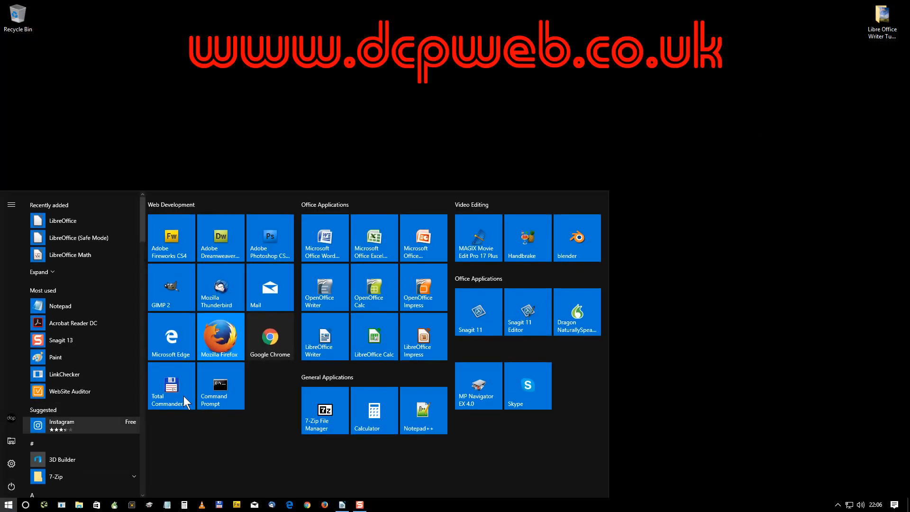
left_click(318, 337)
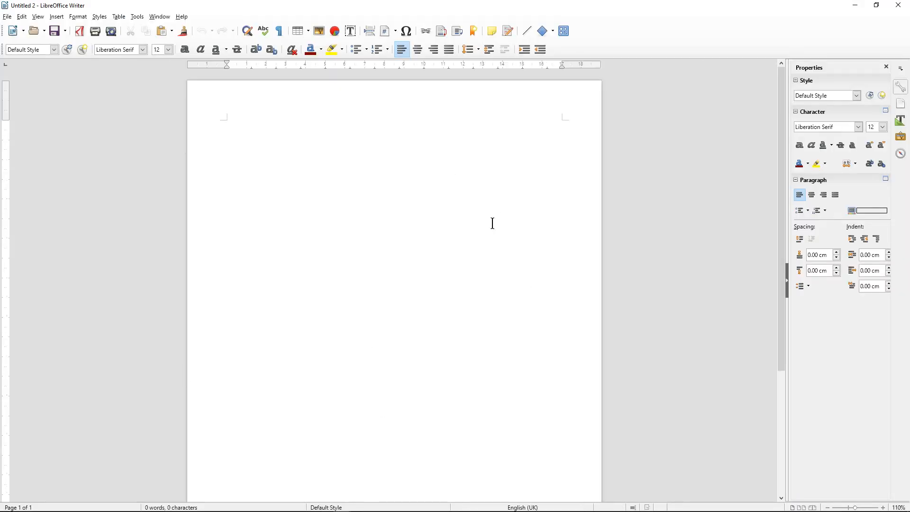
Save the empty document as 'master document - 01.odt'
left_click(55, 32)
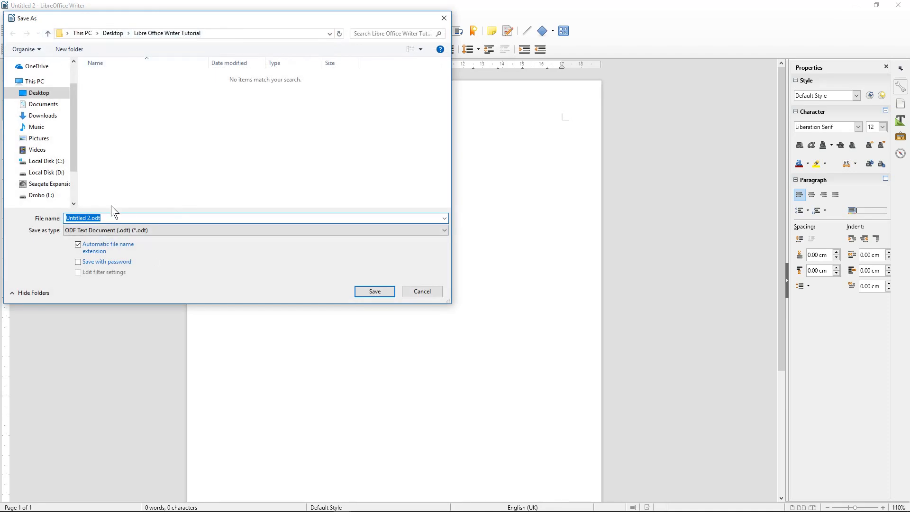
type("master document - 01")
left_click(375, 292)
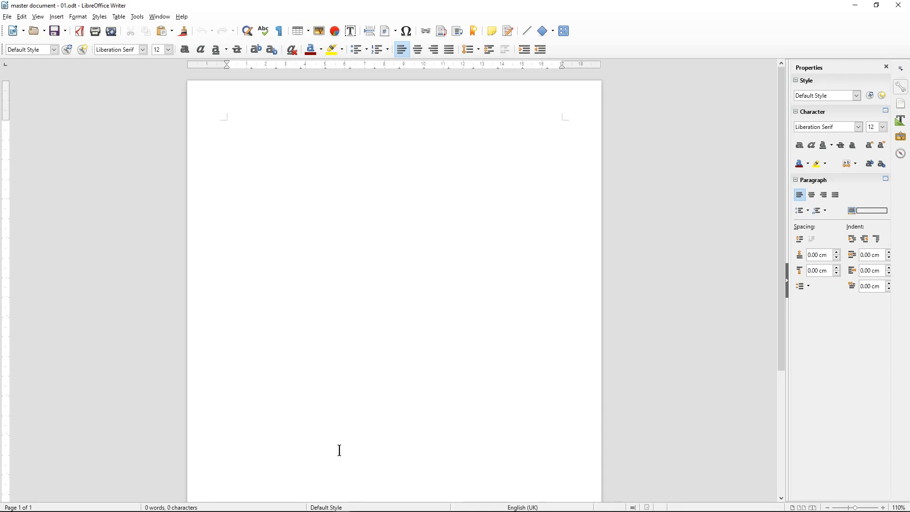
Apply the First Page style to page one and insert a page break to create page two
right_click(333, 508)
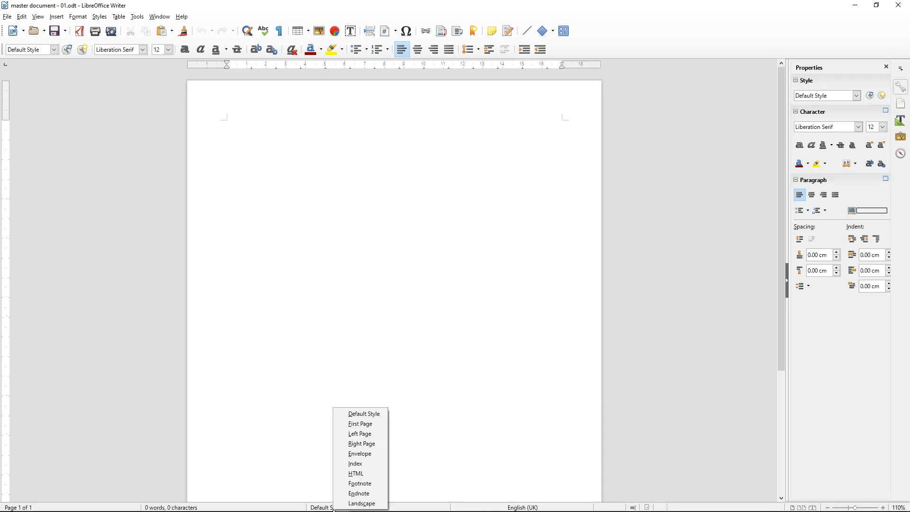
left_click(356, 424)
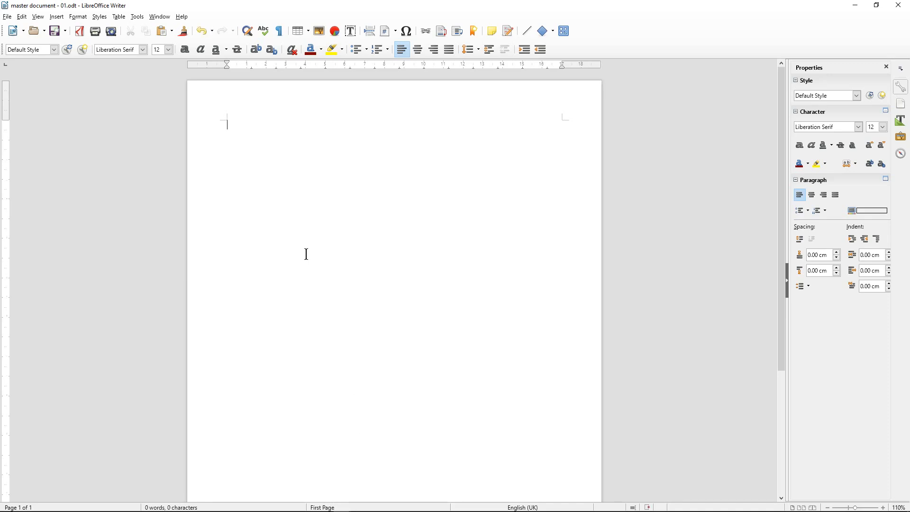
left_click(57, 17)
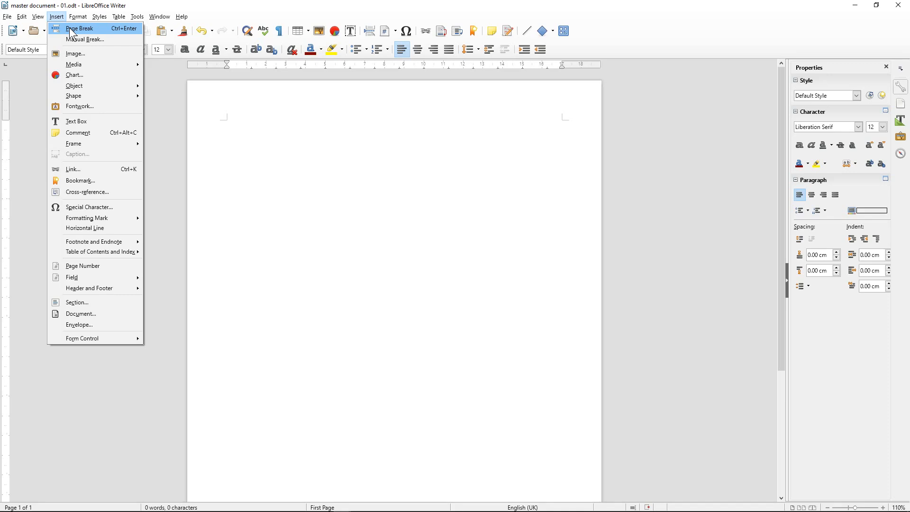
left_click(76, 28)
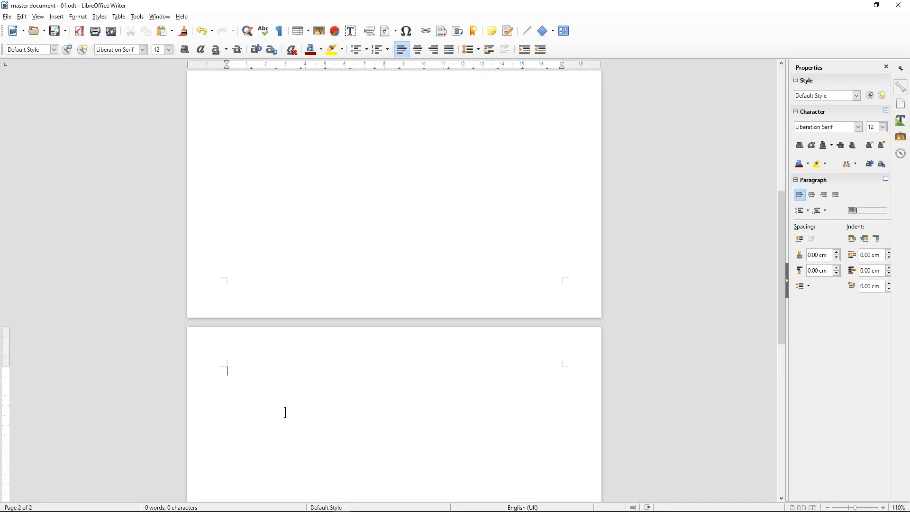
scroll(286, 412, "down", 3)
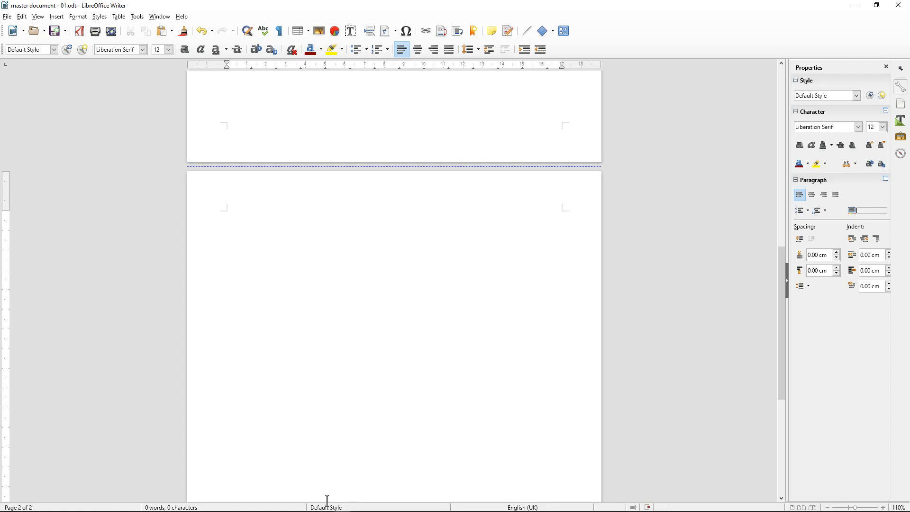
scroll(305, 268, "up", 10)
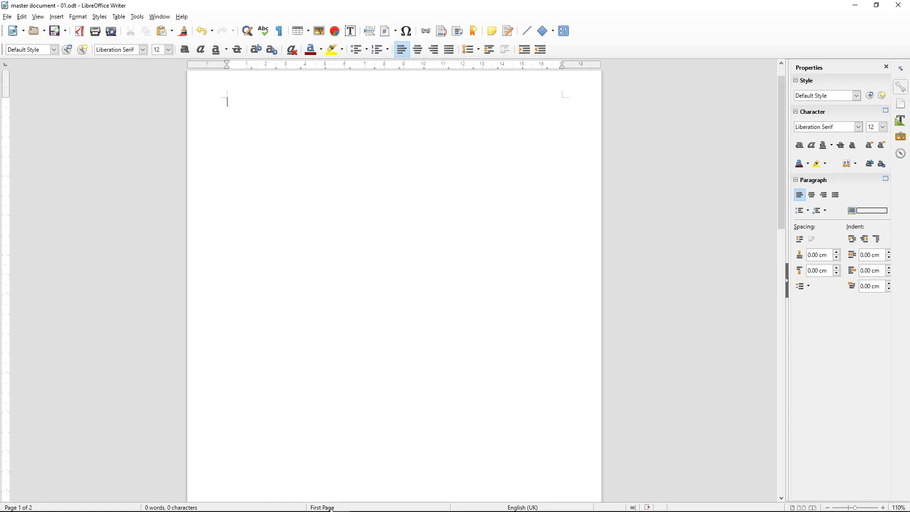
Save, then add an empty header to the first page only and return to the body
left_click(55, 31)
left_click(57, 17)
mouse_move(101, 286)
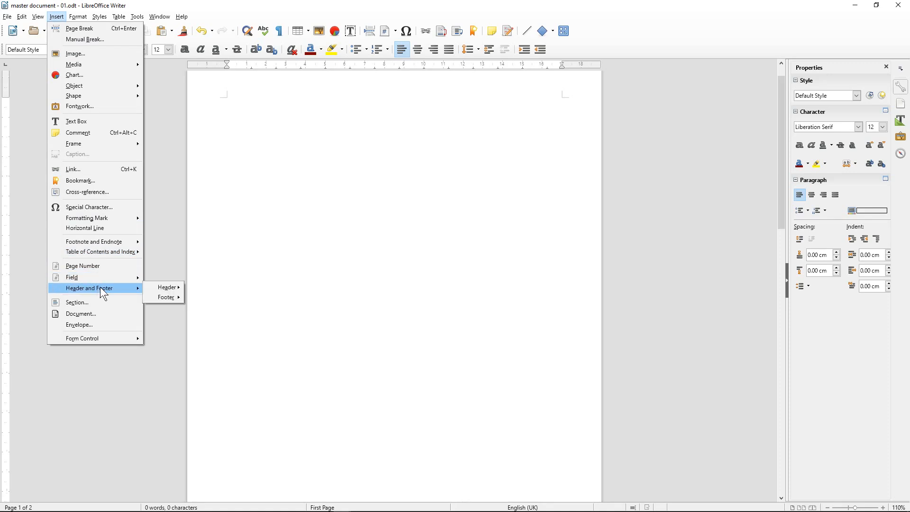
mouse_move(167, 286)
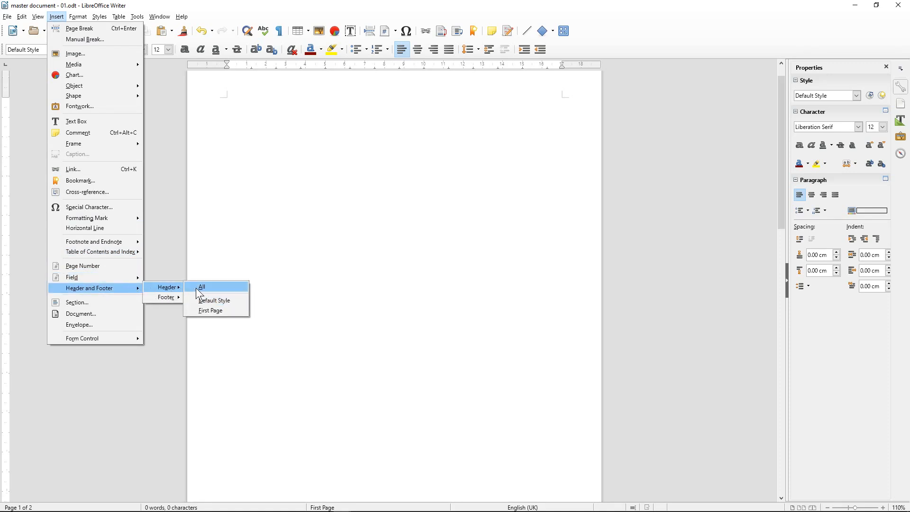
left_click(209, 310)
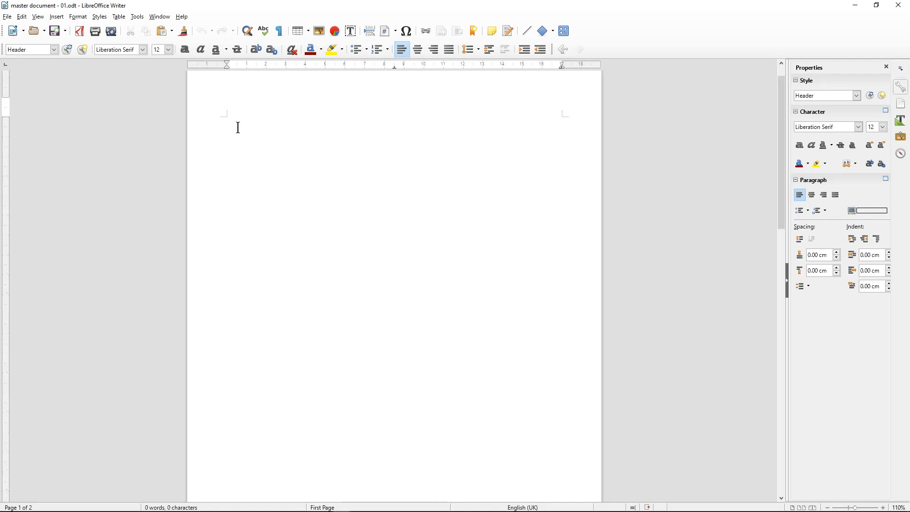
left_click(389, 280)
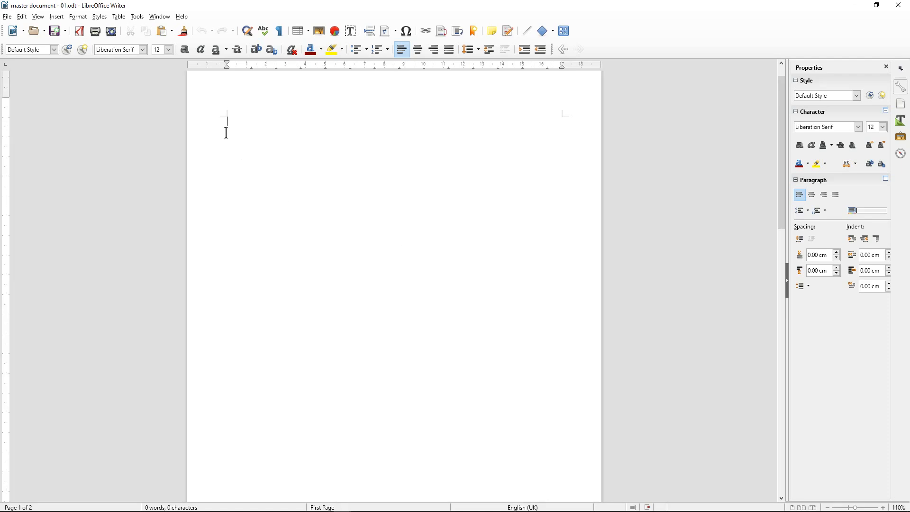
Add a footer to all pages and save the document
left_click(56, 17)
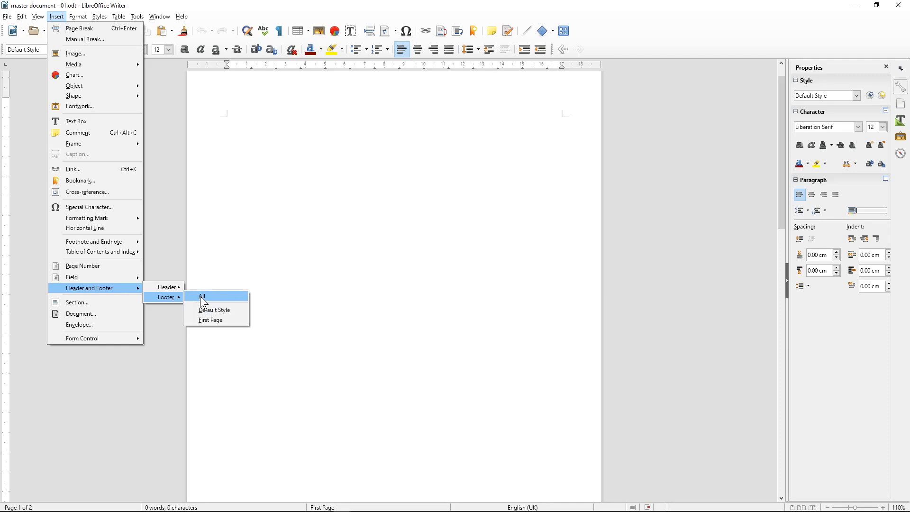
left_click(203, 302)
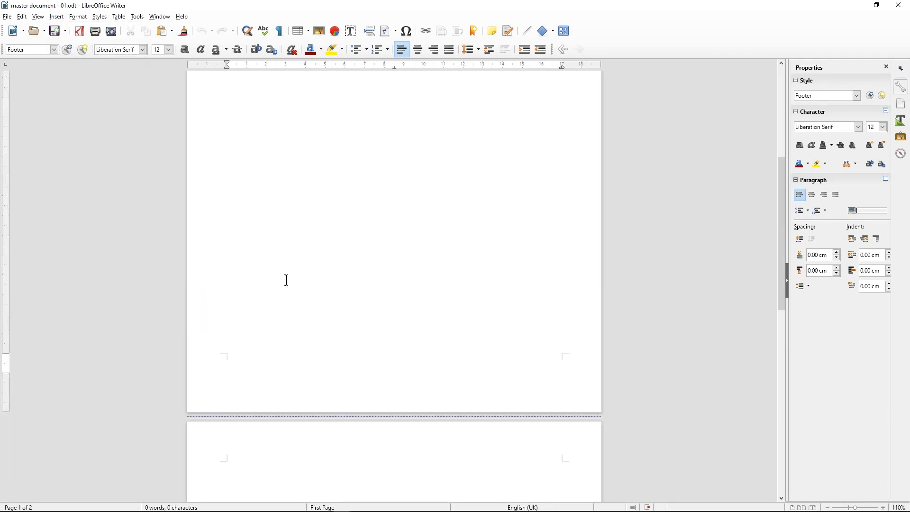
left_click(55, 30)
Check the page-one header and page-two footer, then return to the top of page one
scroll(311, 239, "up", 5)
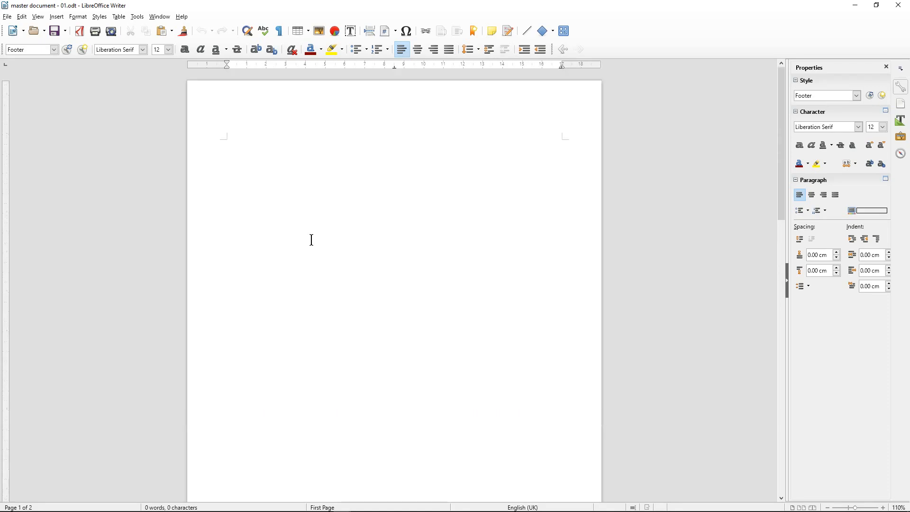
left_click(237, 128)
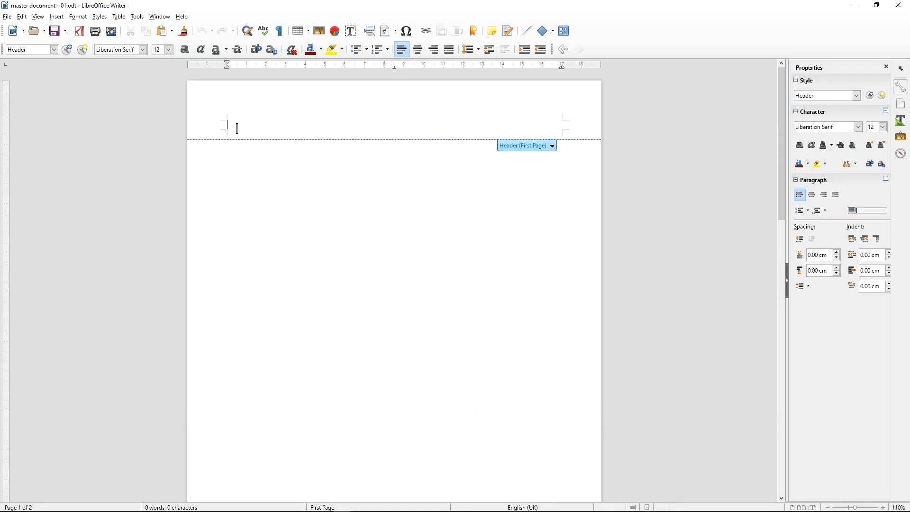
scroll(270, 270, "down", 5)
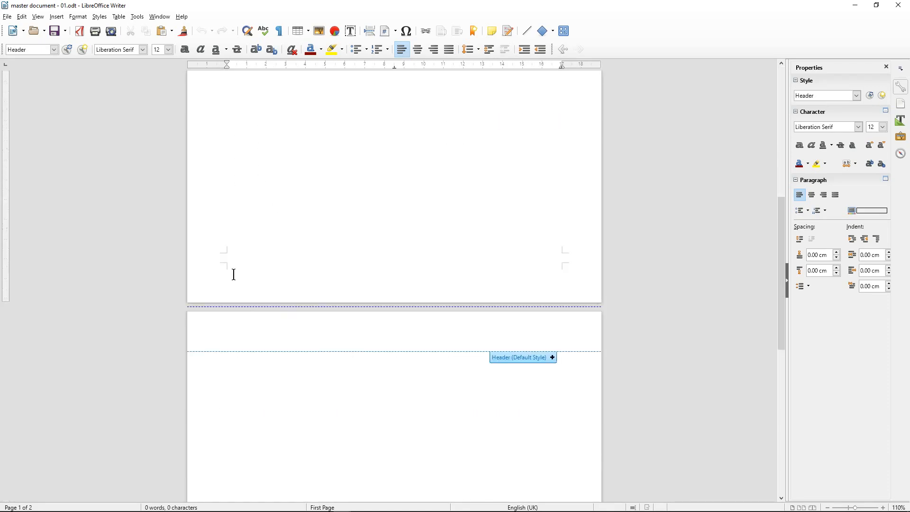
scroll(254, 319, "down", 3)
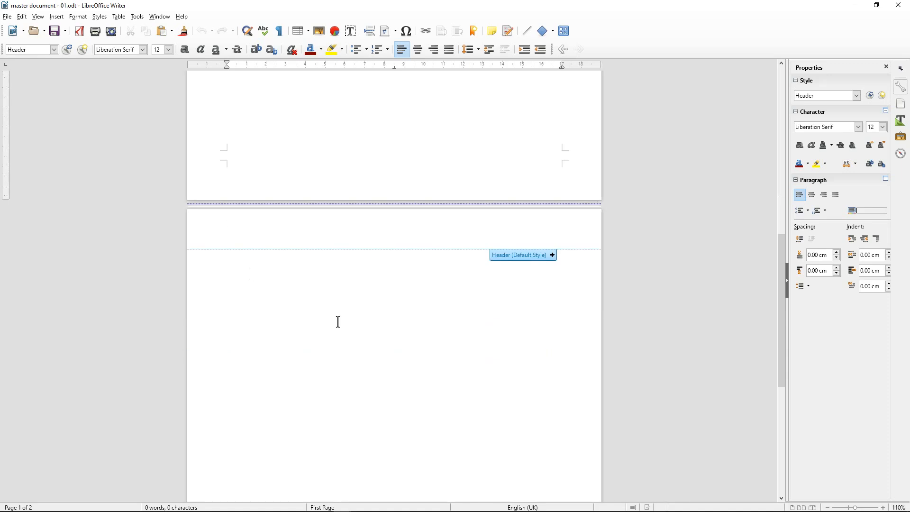
scroll(298, 284, "down", 5)
scroll(298, 284, "down", 4)
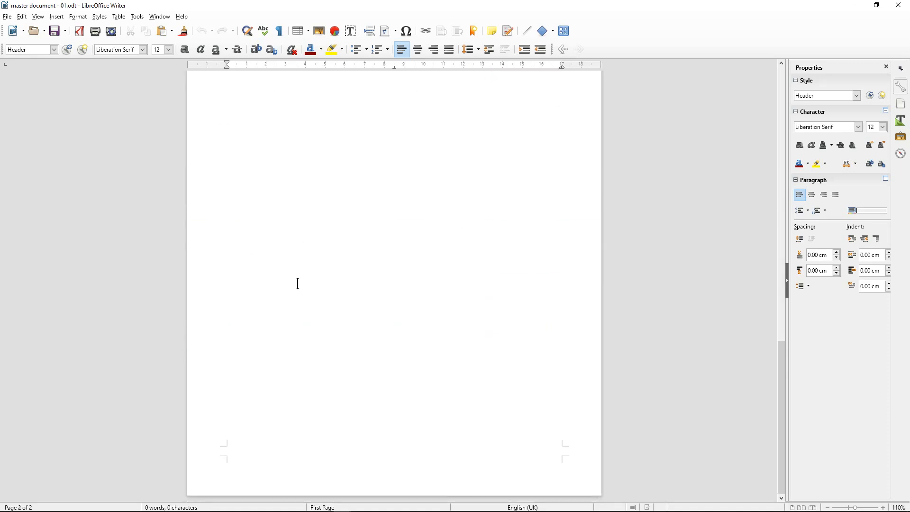
left_click(242, 448)
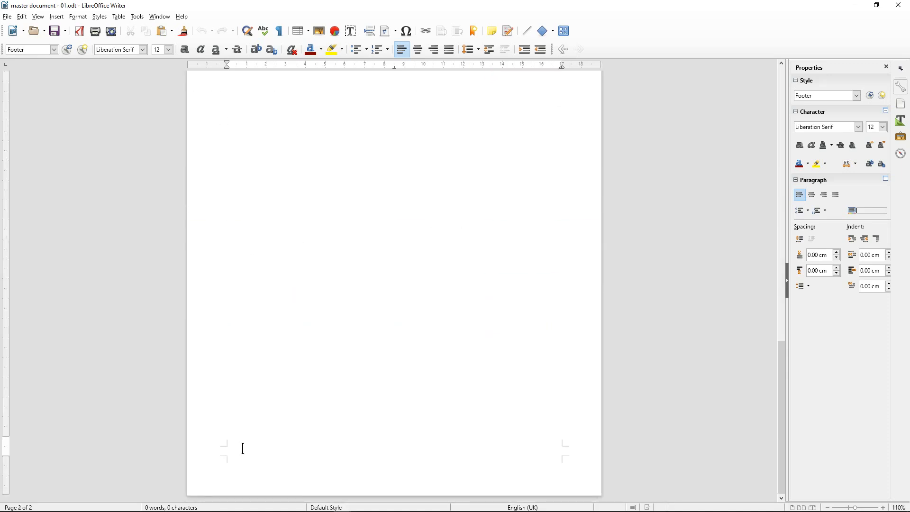
scroll(309, 294, "up", 20)
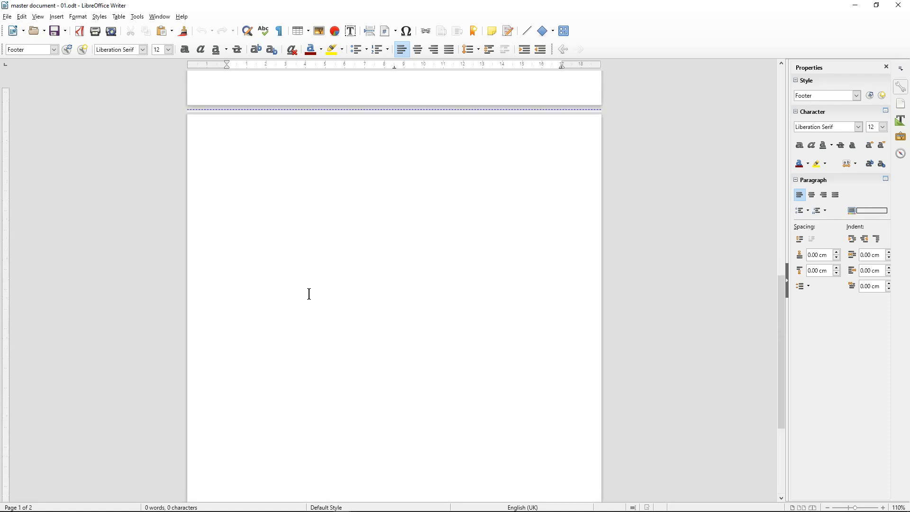
left_click(248, 150)
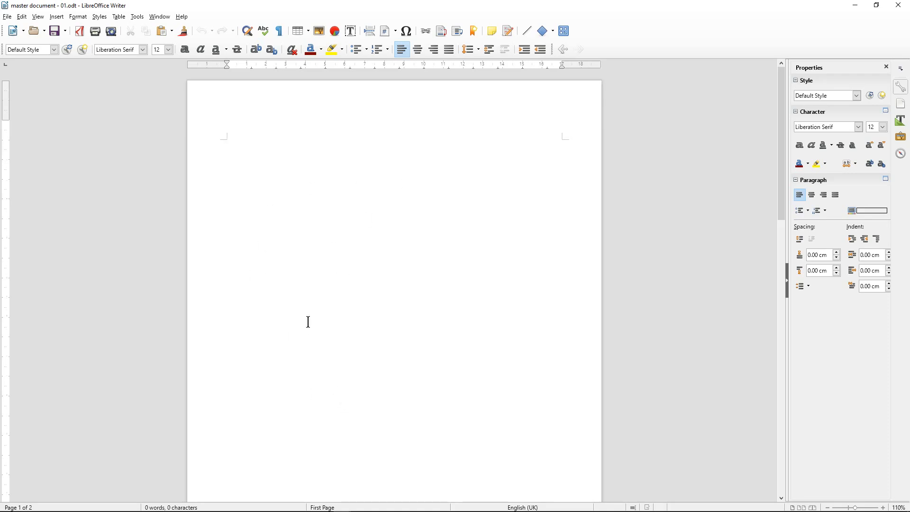
Type the lines Heading 1, Heading 2, Heading 3, Default Style and Body Text
left_click(55, 50)
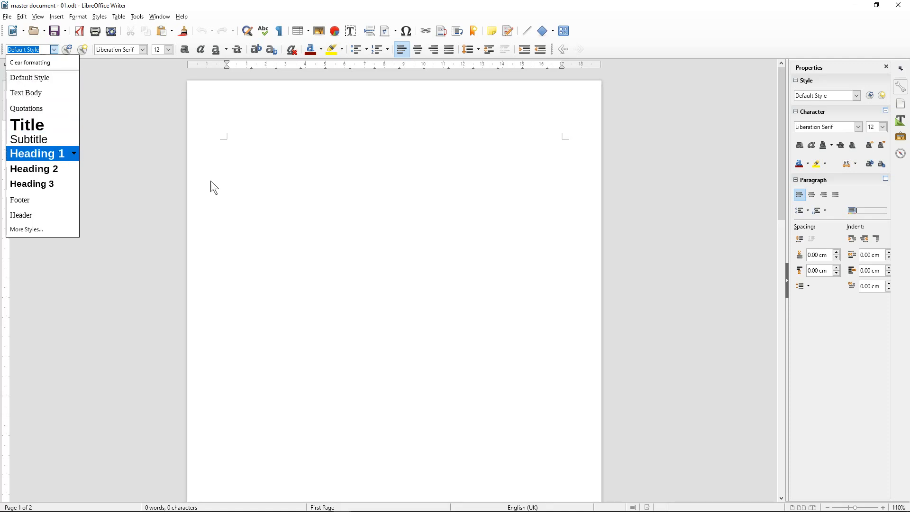
left_click(273, 174)
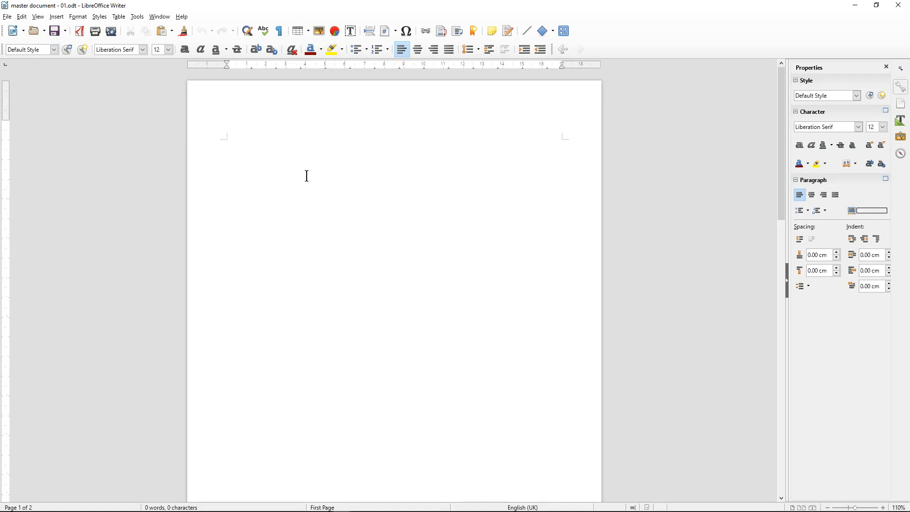
type("Headi")
key("BackSpace")
key("BackSpace")
type("ing 1")
key("Return")
type("Heading 2")
key("Return")
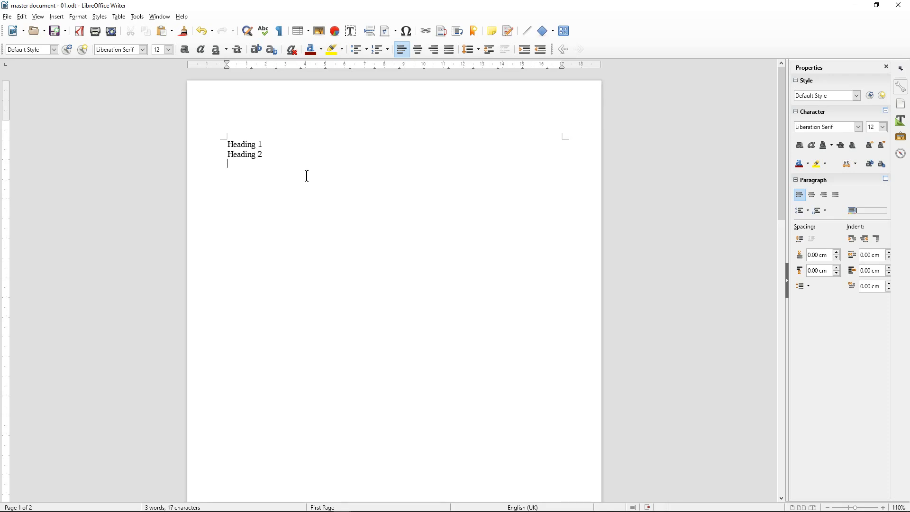
type("Heading 3 Default Style Bod")
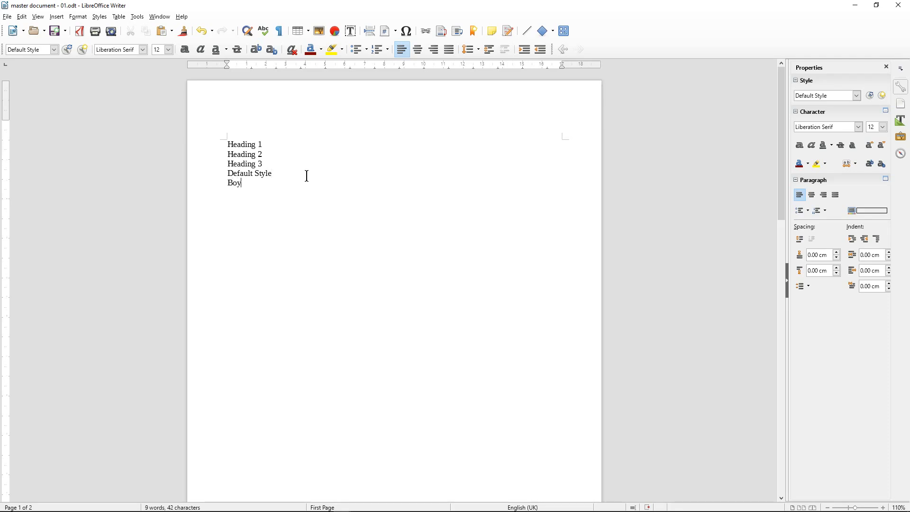
key("BackSpace")
type("dy Text")
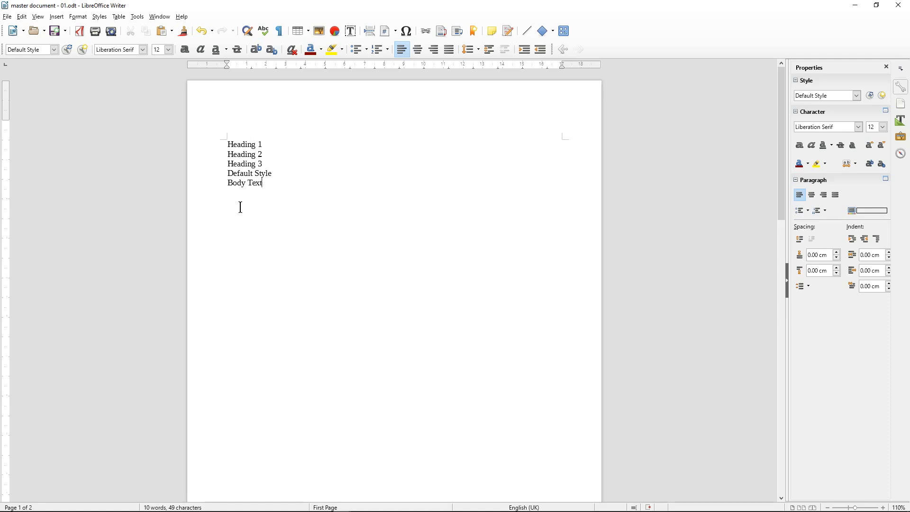
Style the first line as Heading 1 and open the Heading 1 style's Font settings
left_click_drag(227, 143, 289, 144)
left_click(54, 50)
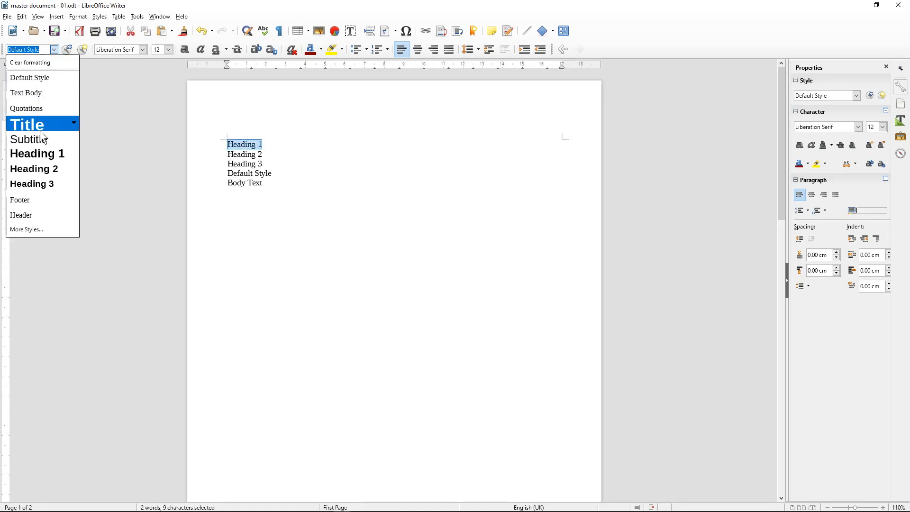
left_click(46, 156)
left_click(54, 50)
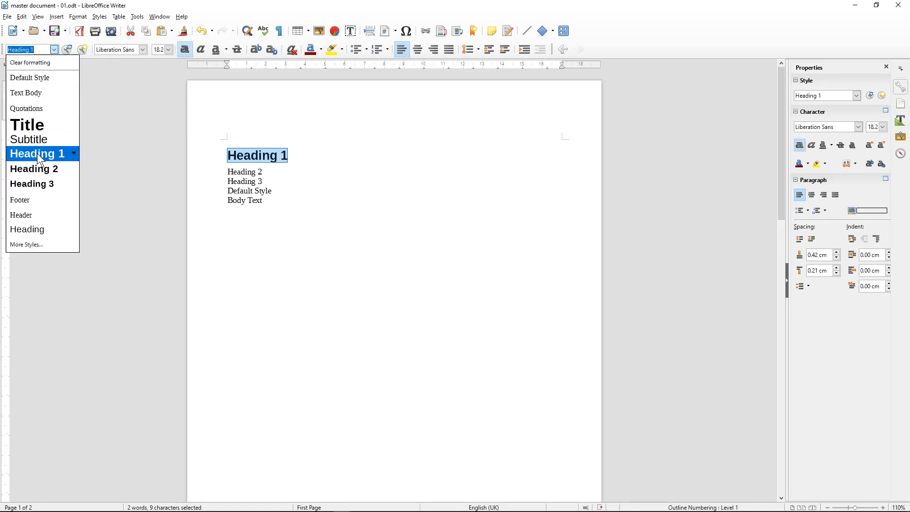
left_click(74, 156)
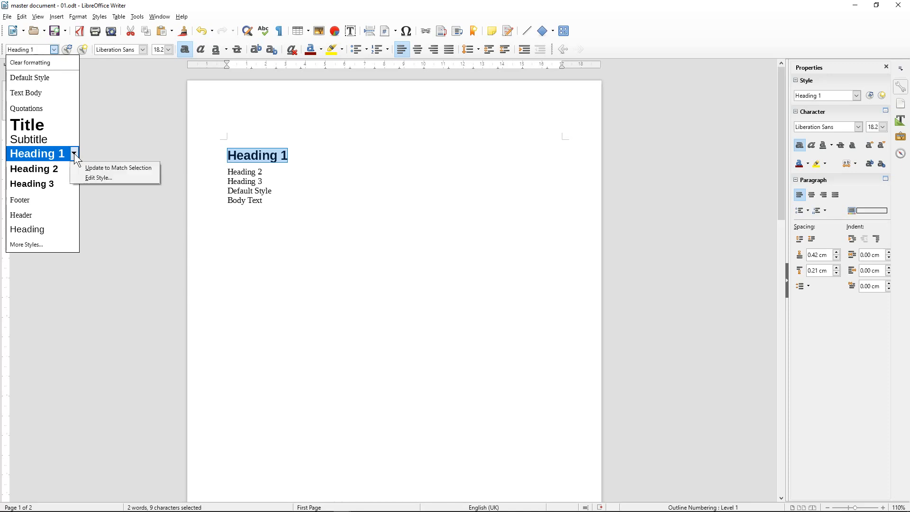
left_click(92, 178)
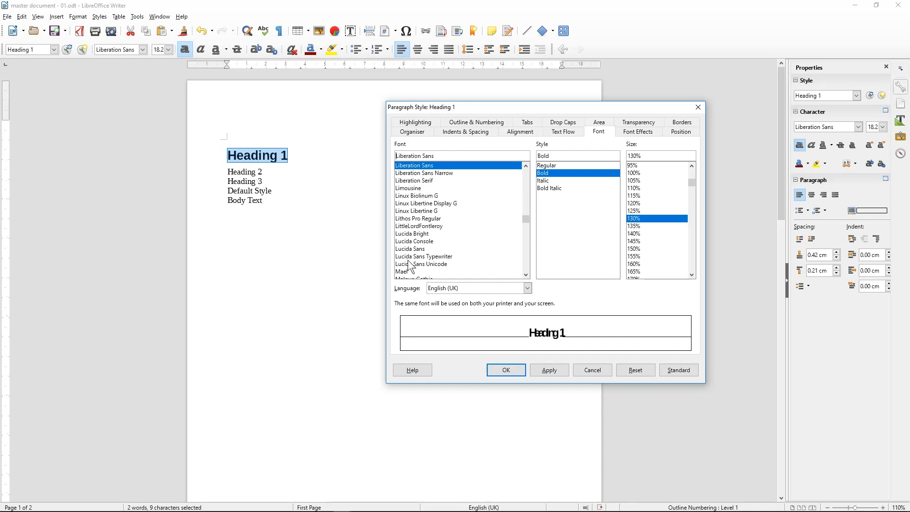
Set the Heading 1 style font to Arial at 120%, apply it and close the dialog
left_click(348, 153)
type("Airal")
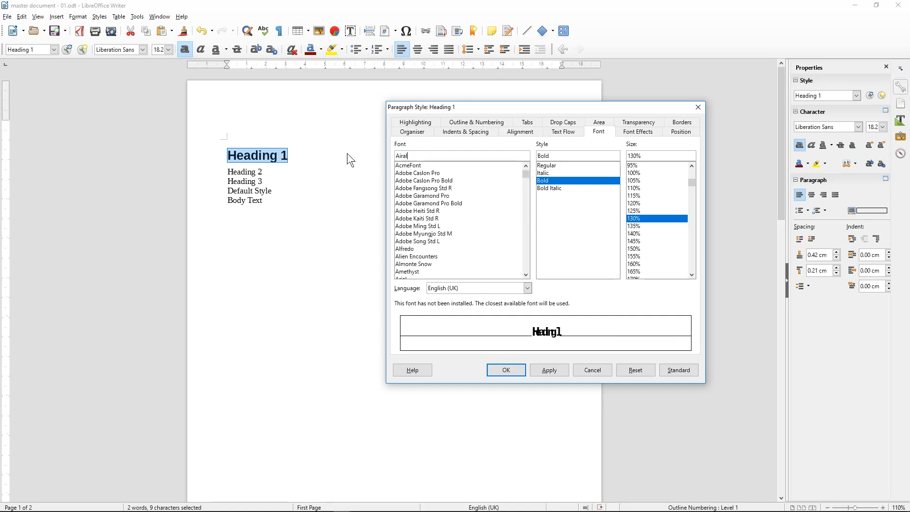
key("BackSpace")
key("BackSpace")
key("BackSpace")
key("BackSpace")
type("ria")
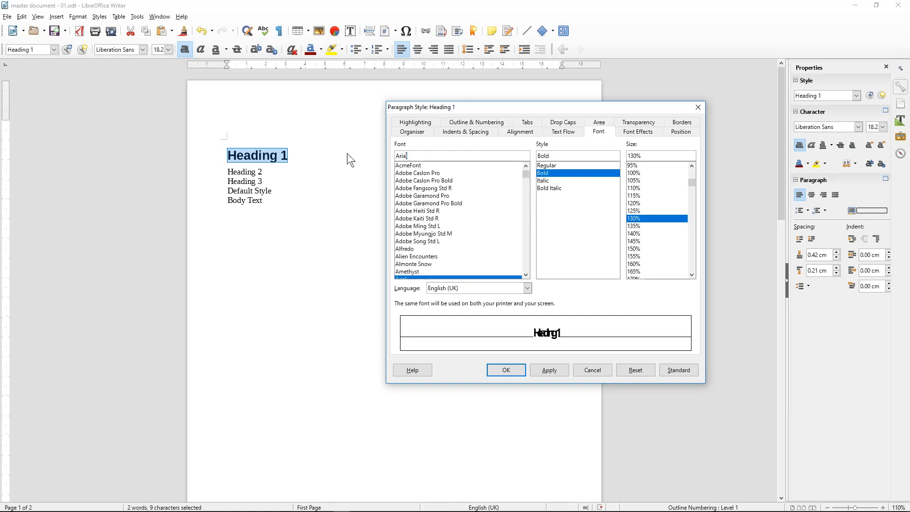
type("l")
scroll(422, 247, "down", 2)
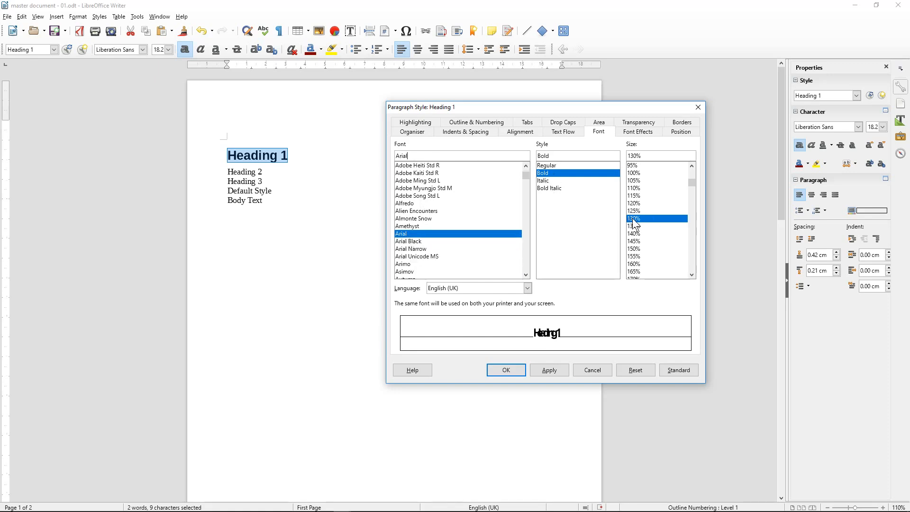
left_click(634, 203)
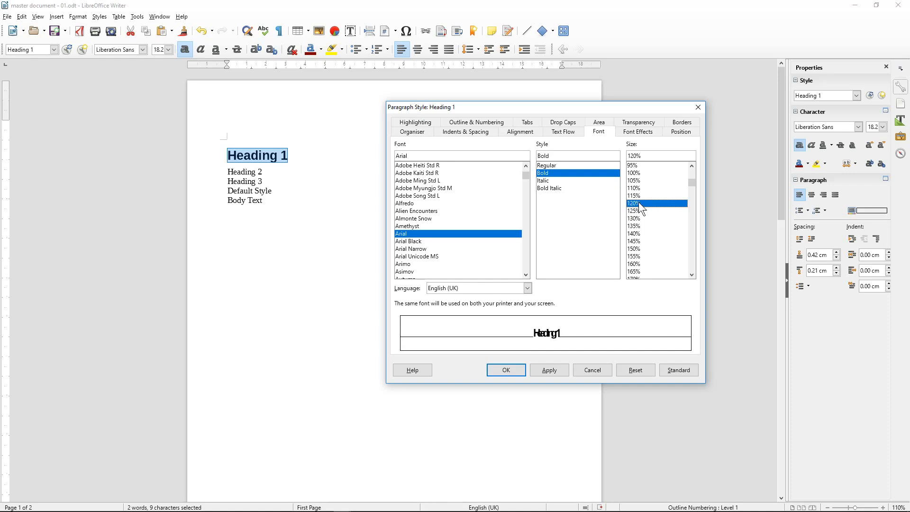
left_click(551, 370)
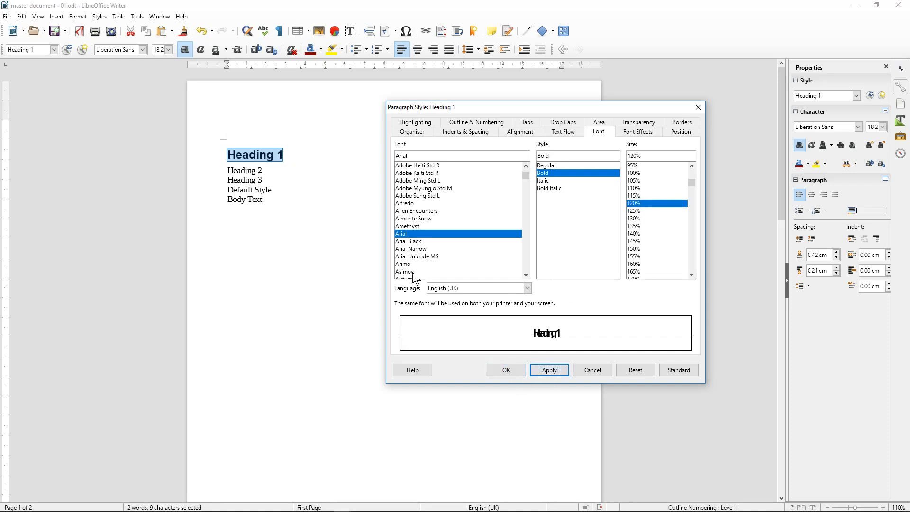
left_click(516, 369)
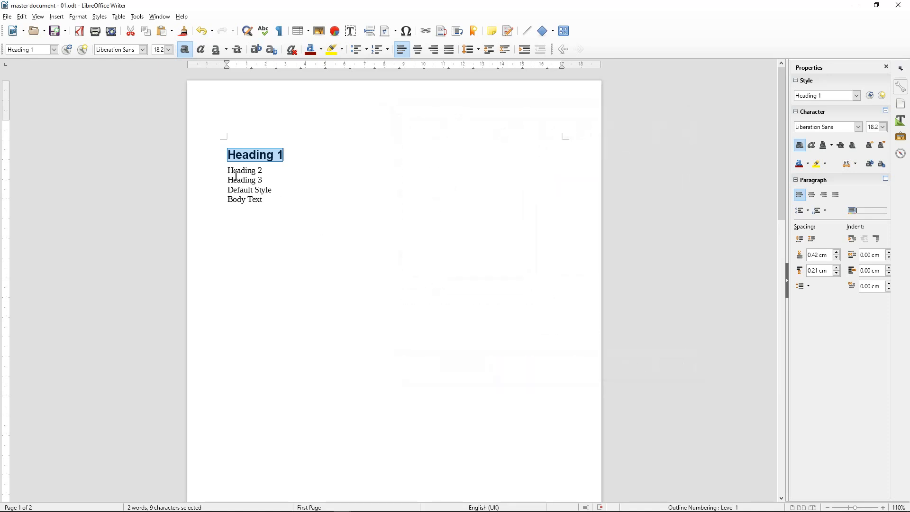
Style the second line as Heading 2 and open the Heading 2 style for editing
left_click_drag(228, 170, 265, 171)
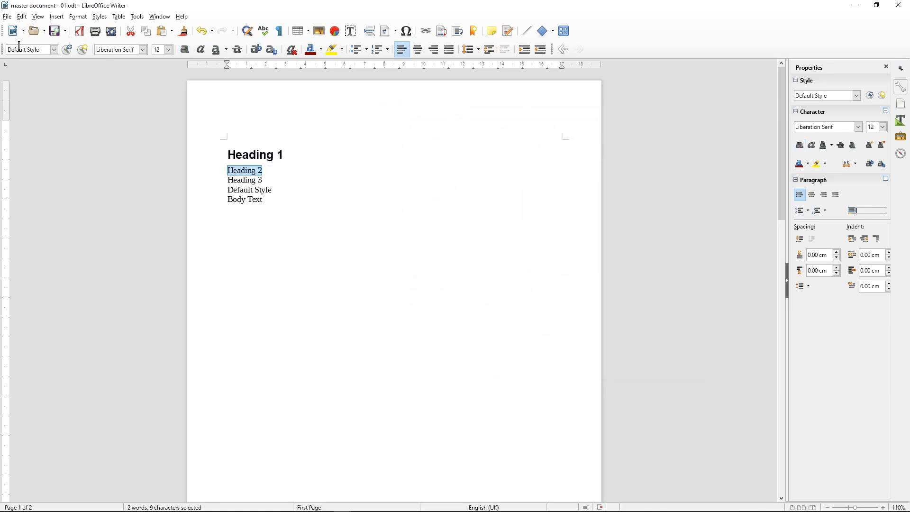
left_click(56, 50)
left_click(55, 49)
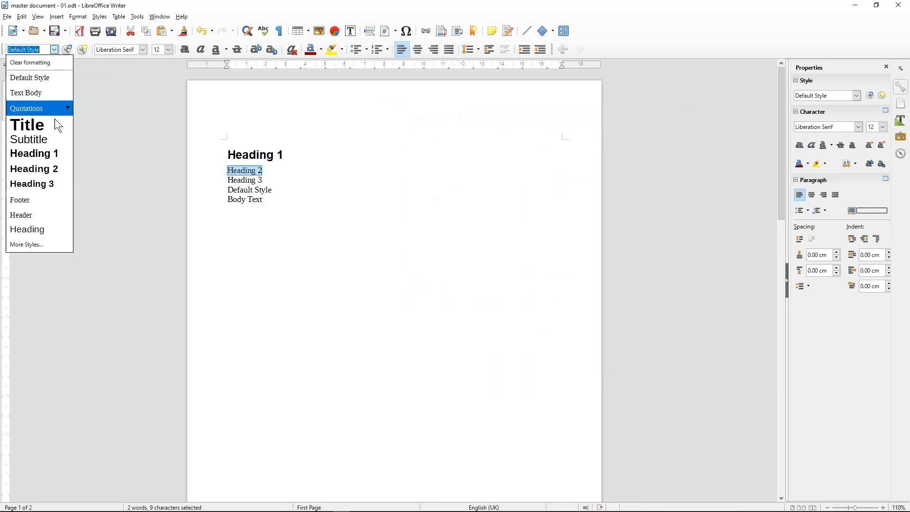
left_click(45, 169)
left_click(55, 50)
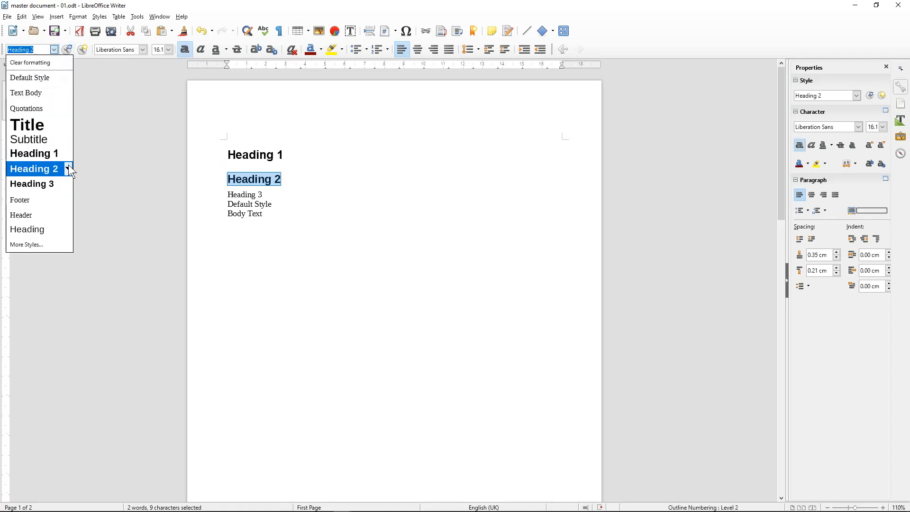
left_click(68, 168)
left_click(91, 197)
left_click(88, 191)
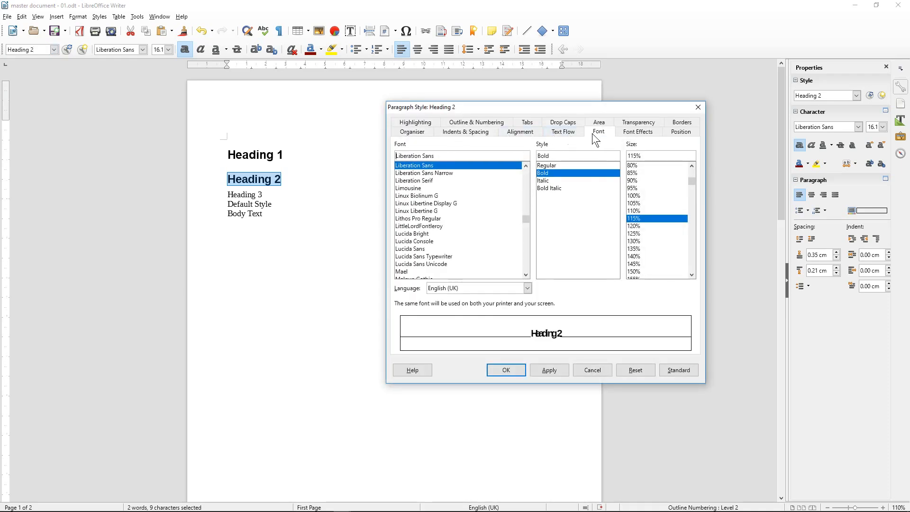
Change the Heading 2 style font to Arial at 110% and apply it
left_click_drag(441, 156, 335, 151)
type("Ar")
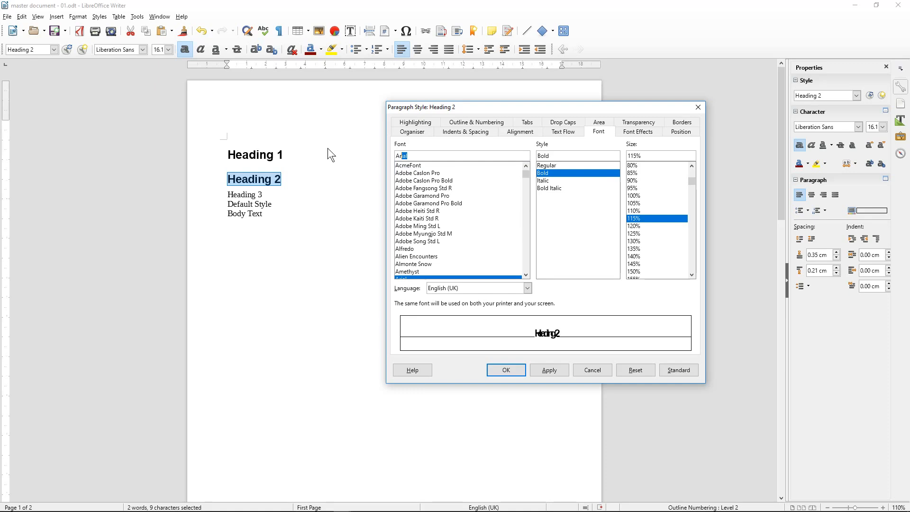
type("ial")
left_click(636, 211)
left_click(548, 369)
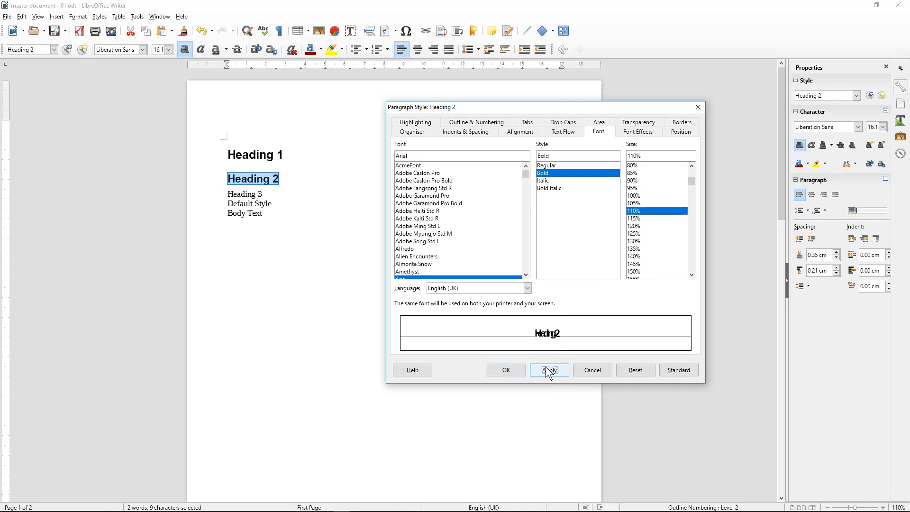
left_click(505, 370)
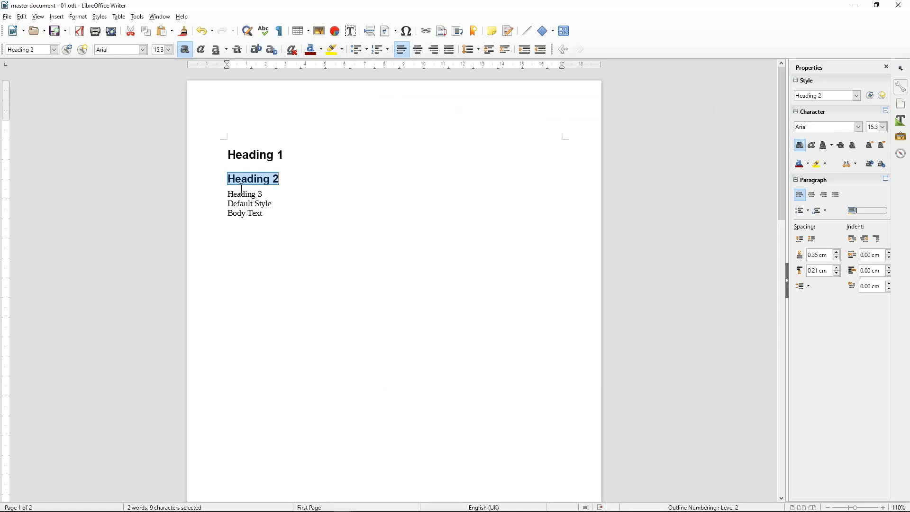
left_click_drag(221, 193, 287, 193)
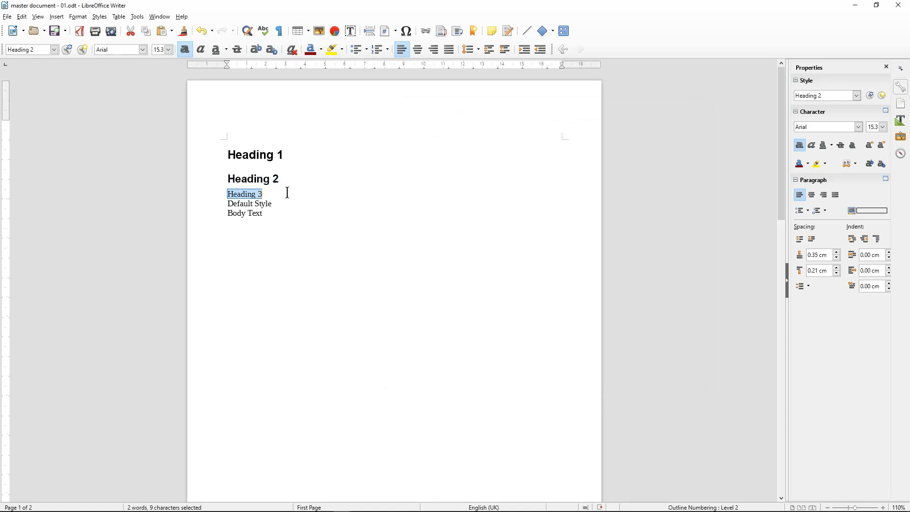
Apply Heading 3 to the third line and restyle Heading 3 to Arial at 100% size
left_click(55, 48)
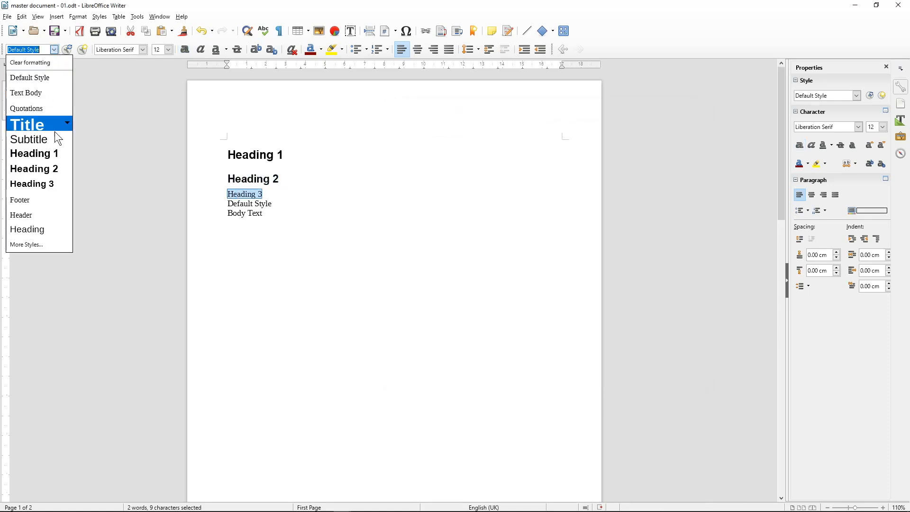
left_click(46, 184)
left_click(54, 50)
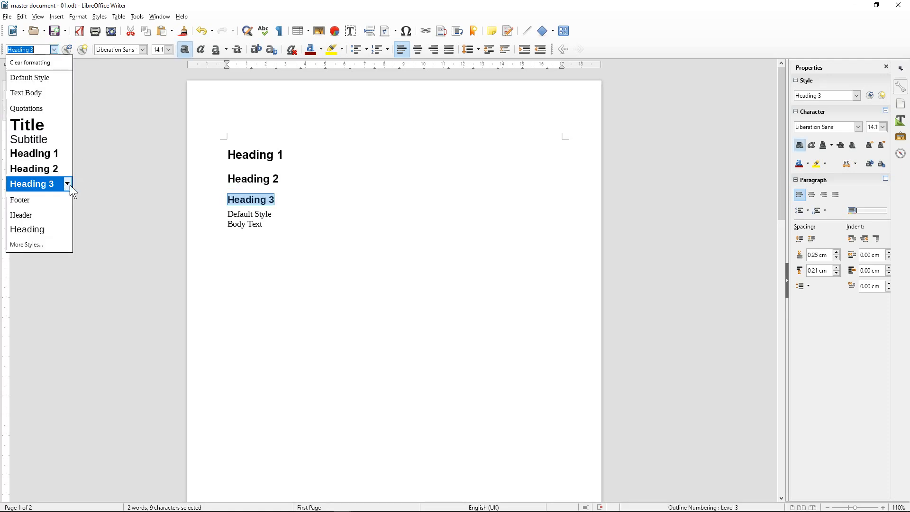
left_click(69, 184)
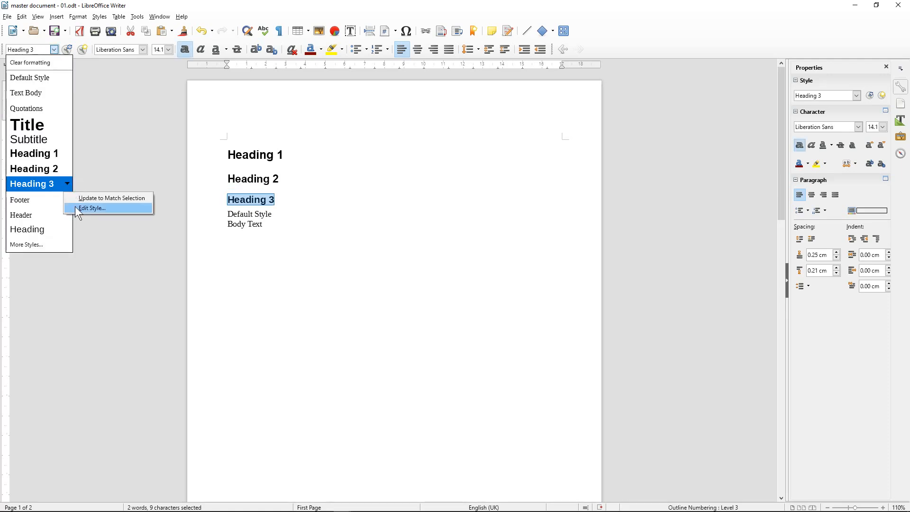
left_click(76, 209)
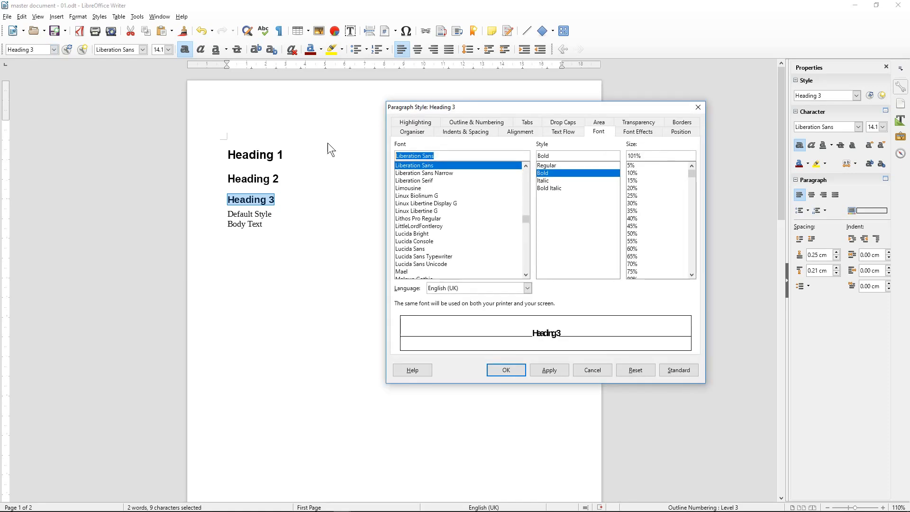
type("Arial")
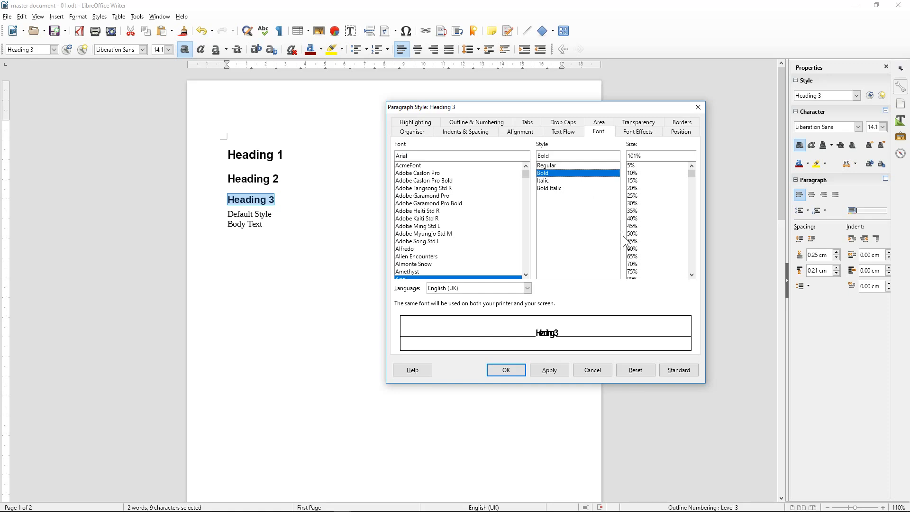
scroll(641, 250, "down", 3)
left_click(636, 241)
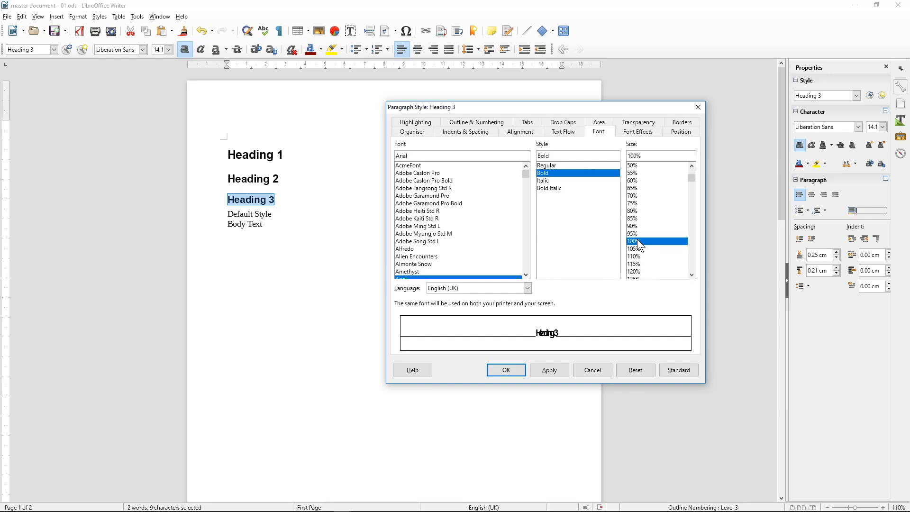
left_click(551, 371)
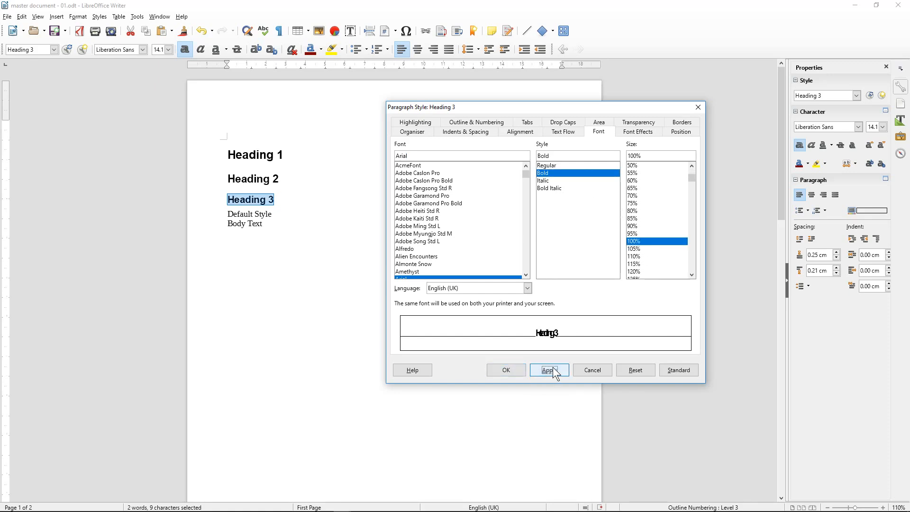
left_click(506, 370)
left_click_drag(226, 214, 278, 215)
Apply Default Style to the selected line and change the Default Style font to Arial
left_click(53, 50)
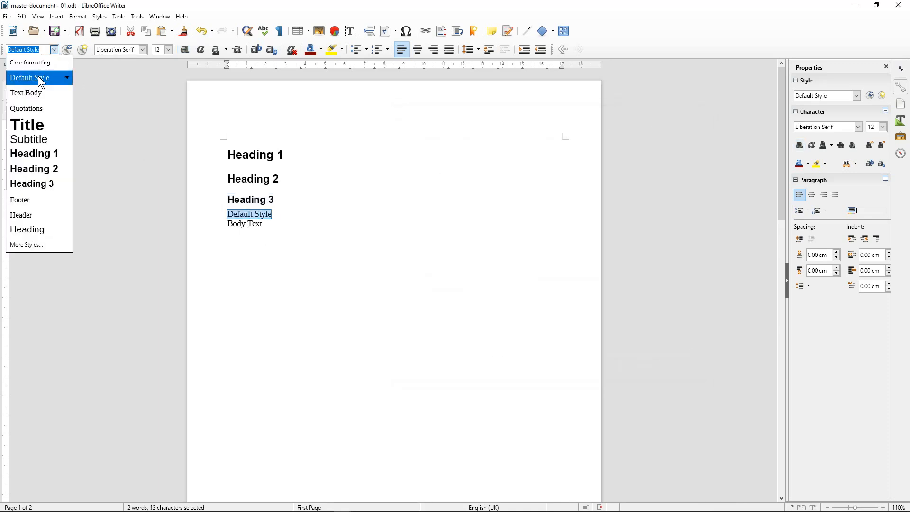
left_click(39, 79)
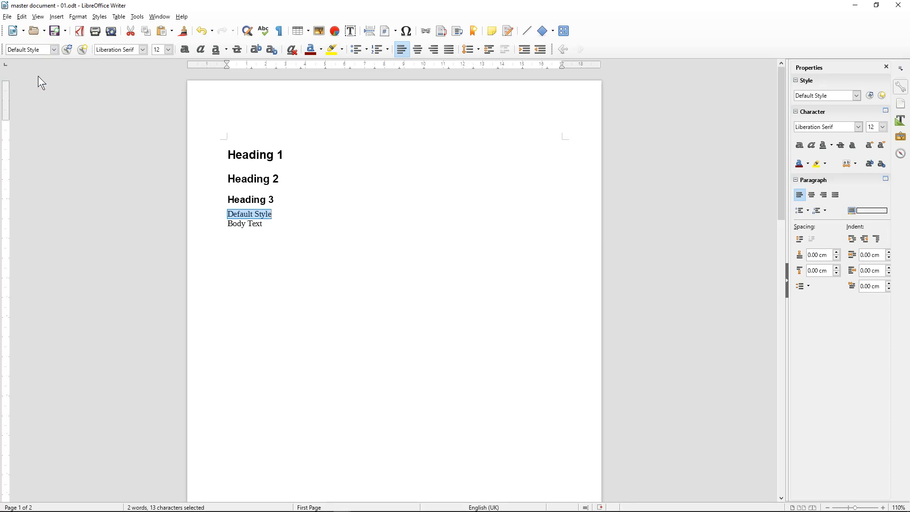
left_click(54, 50)
left_click(66, 76)
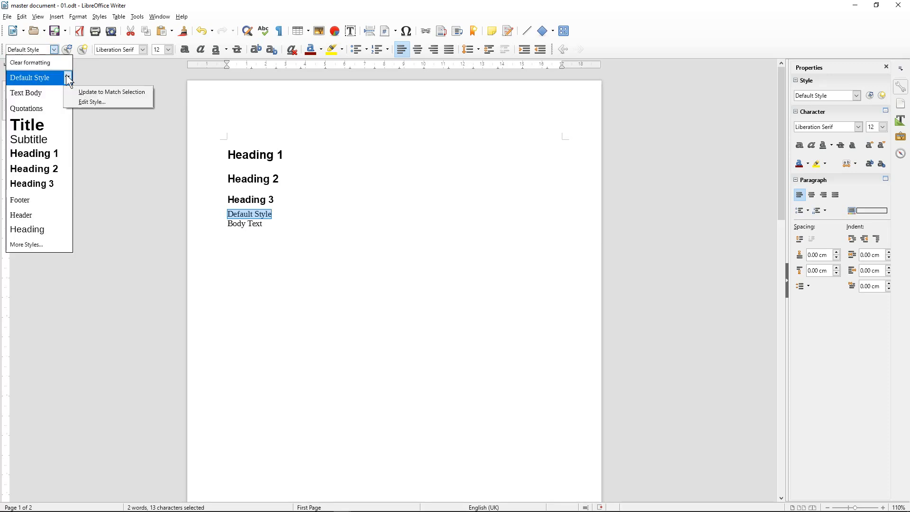
left_click(83, 102)
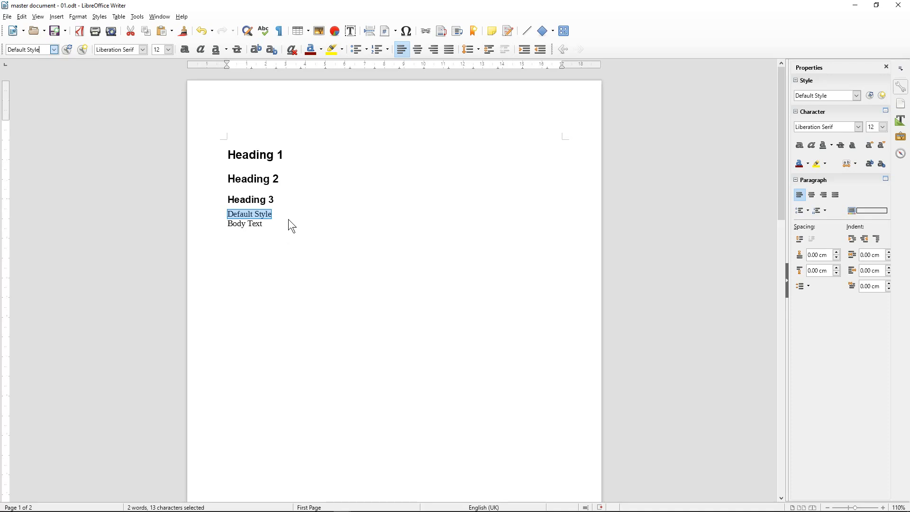
left_click_drag(388, 155, 356, 150)
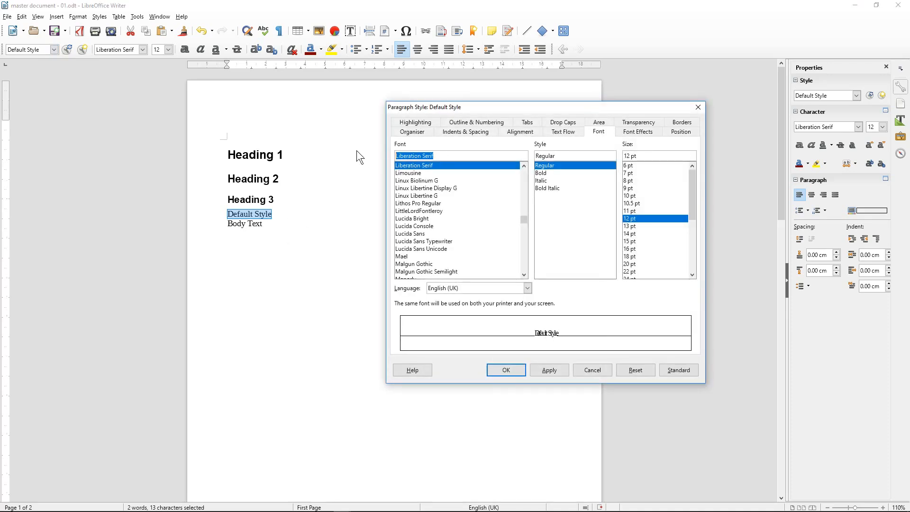
type("Arial")
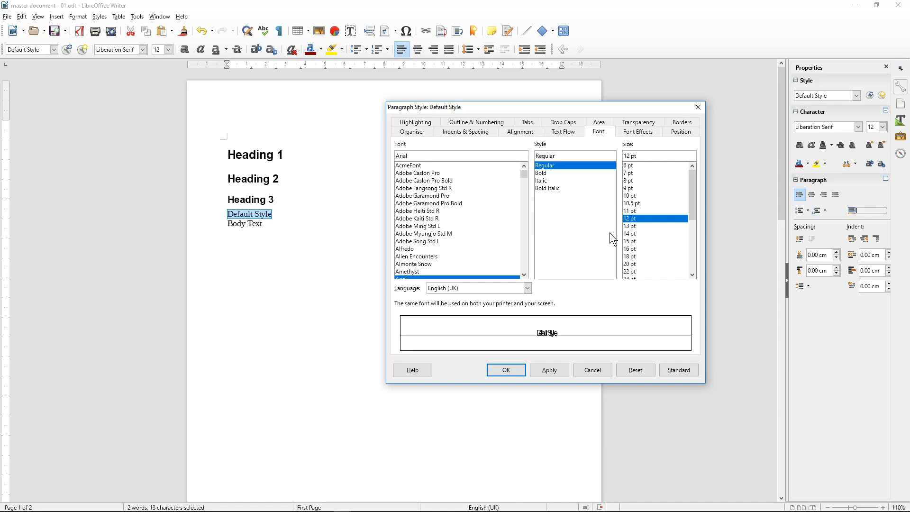
left_click(552, 372)
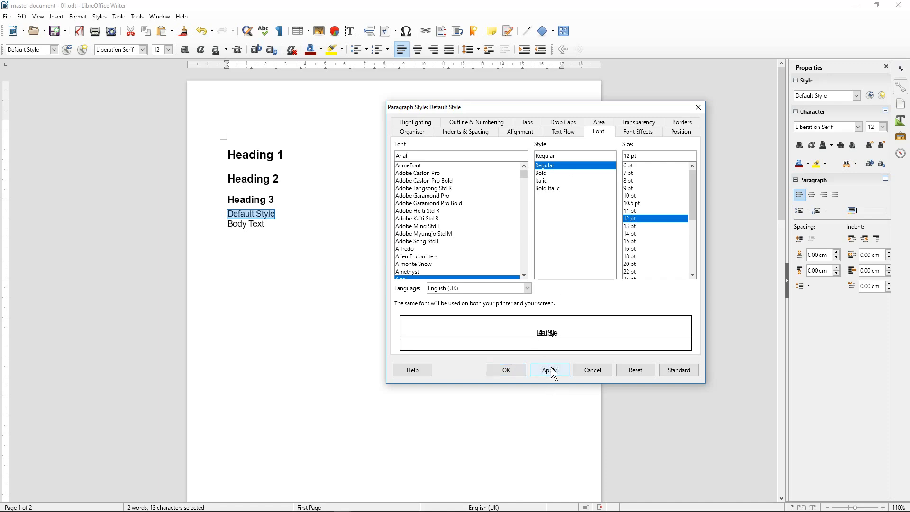
left_click(509, 366)
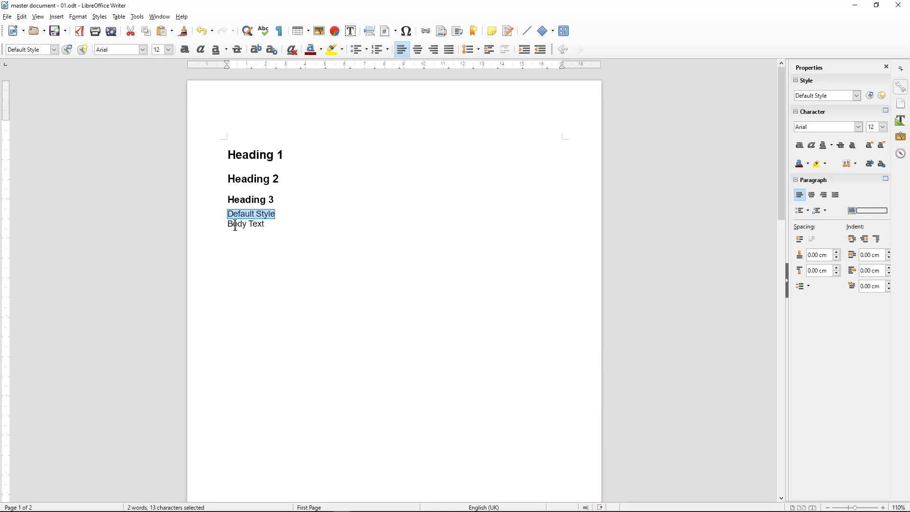
Delete all five sample lines, Heading 1 through Body Text, and save the document
left_click_drag(226, 224, 279, 216)
left_click(277, 218)
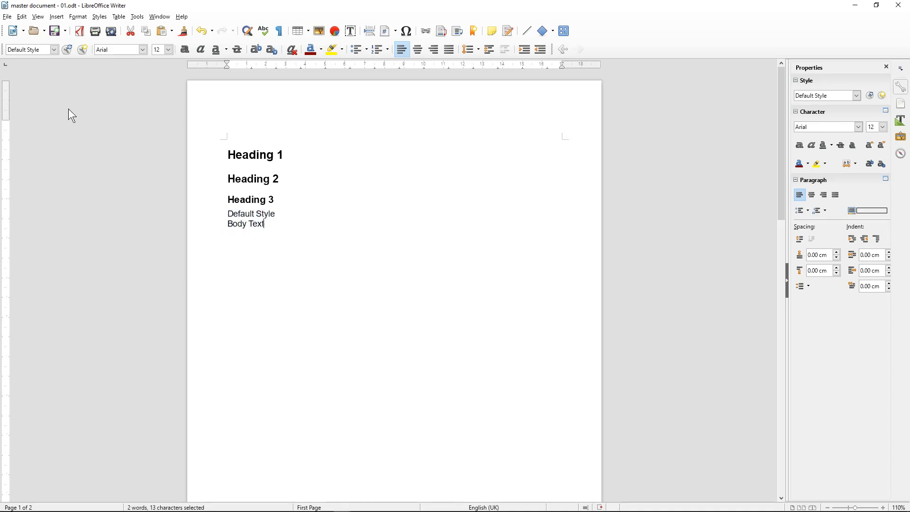
left_click(46, 49)
left_click(53, 50)
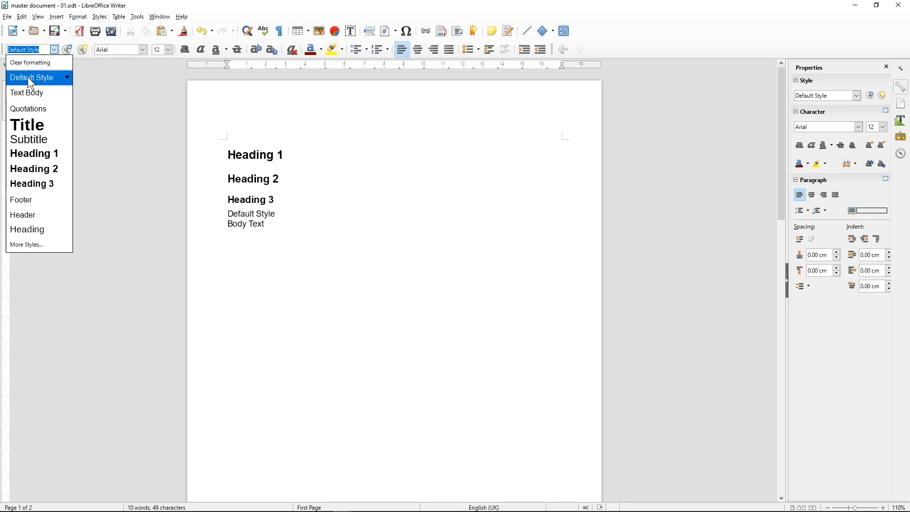
left_click(263, 228)
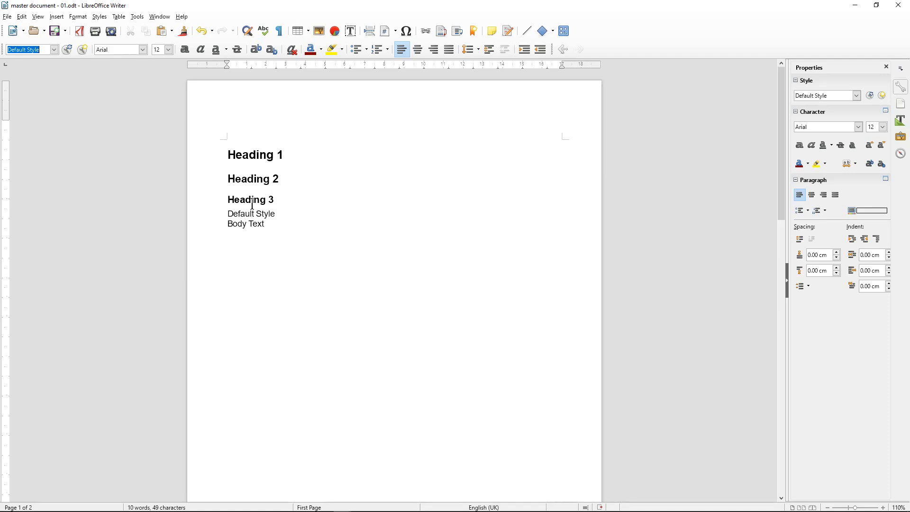
left_click_drag(278, 222, 212, 124)
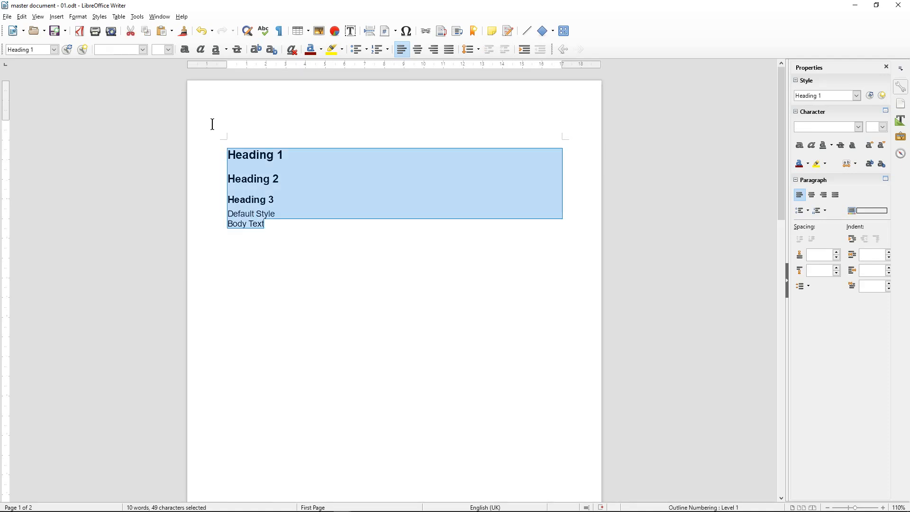
key("Delete")
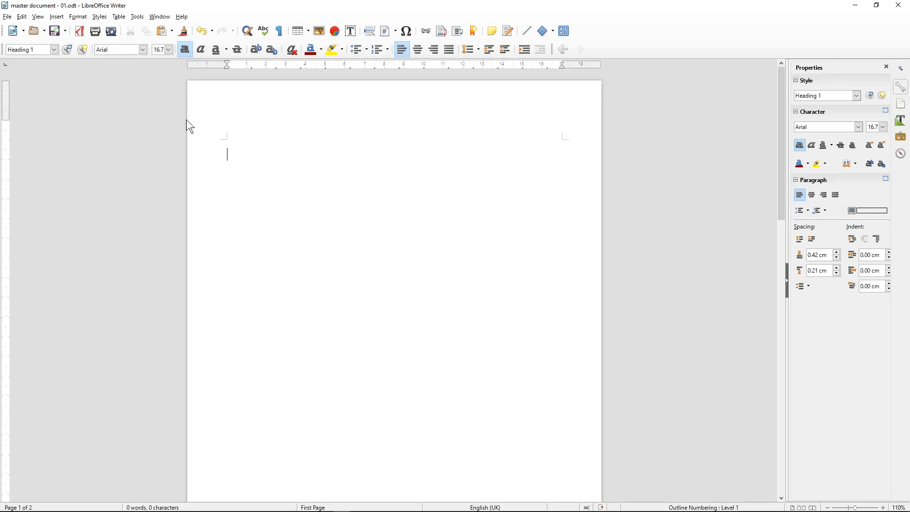
left_click(56, 32)
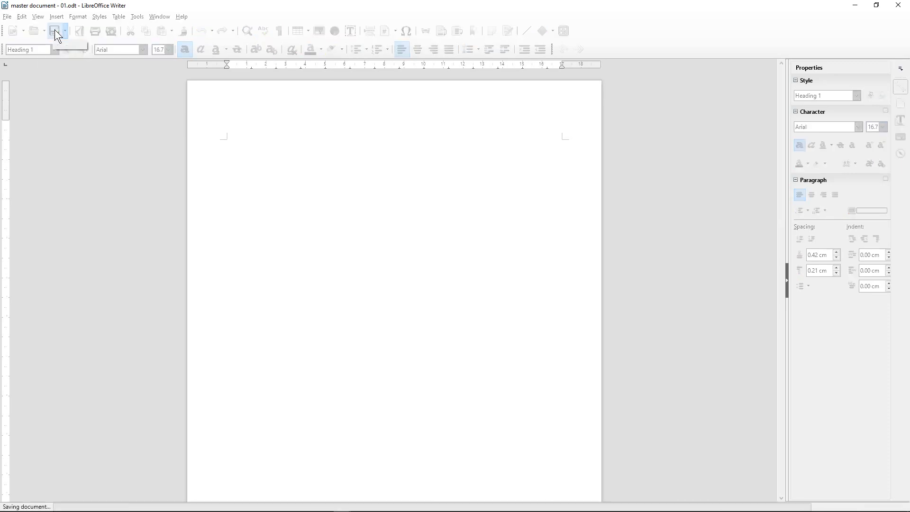
Insert a two-column, one-row table in the first-page header with the right cell right-aligned
left_click(236, 127)
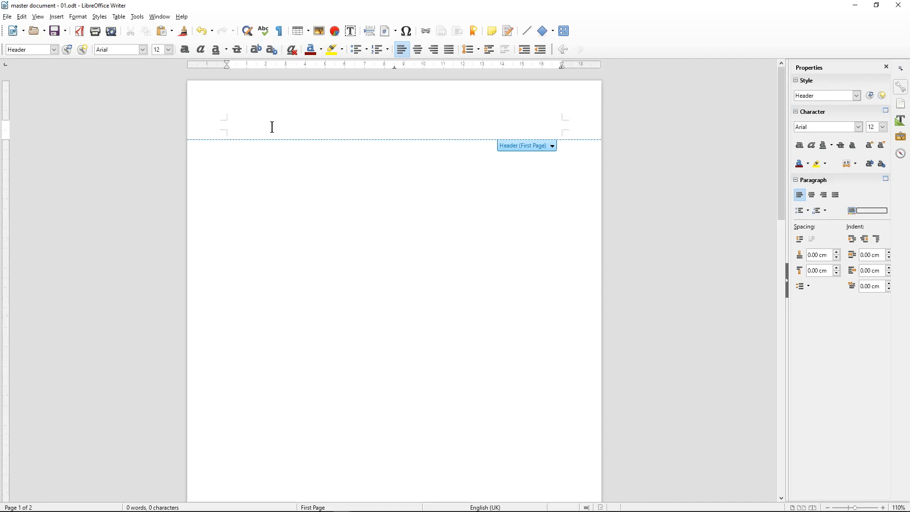
left_click(309, 33)
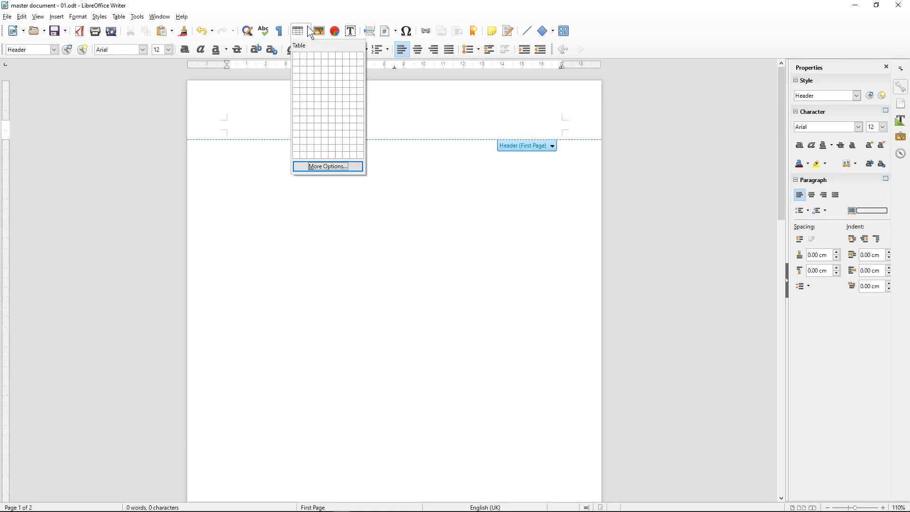
left_click(304, 55)
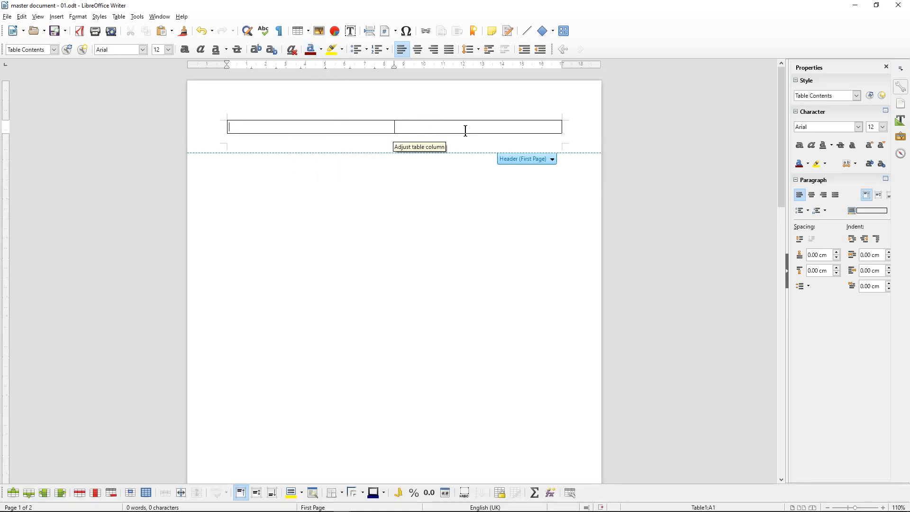
left_click(415, 128)
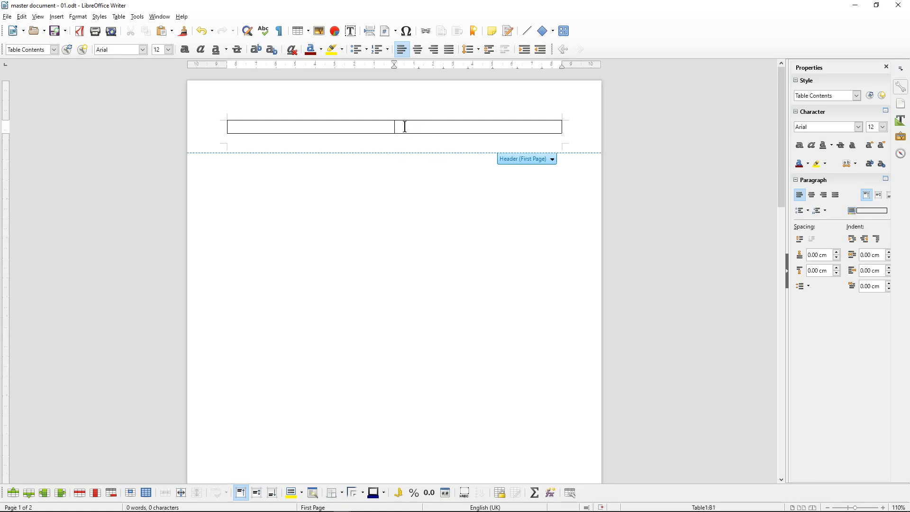
left_click(434, 50)
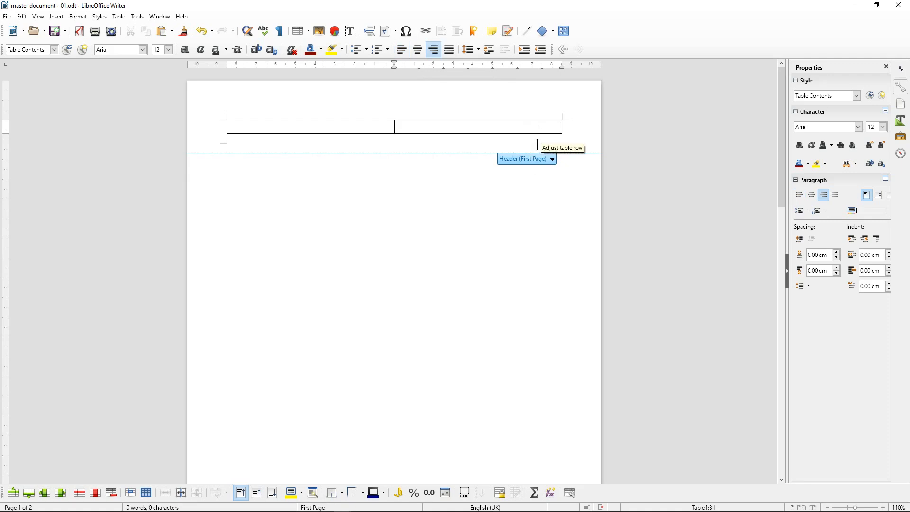
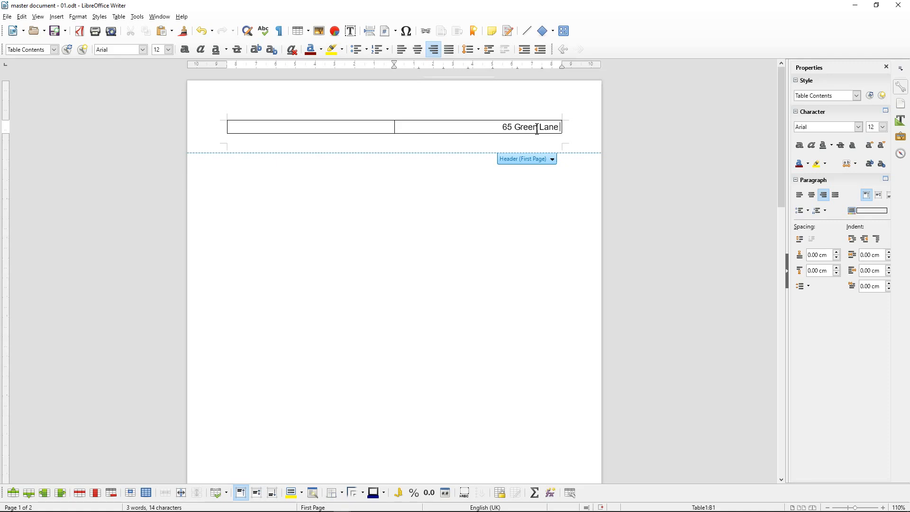
Type the street, town, city and postcode lines plus the telephone number, then save
key("Return")
type("Str")
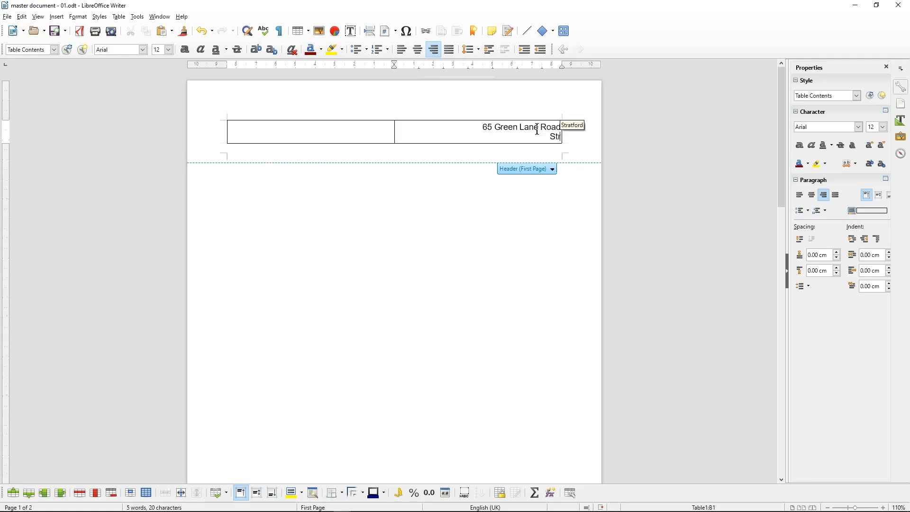
type("atford")
key("Return")
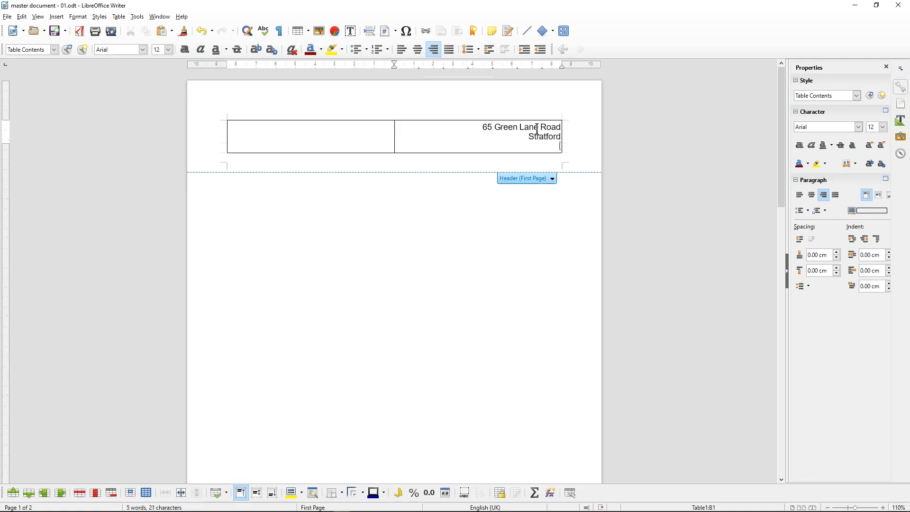
type("london")
key("BackSpace")
key("BackSpace")
type("London")
key("Return")
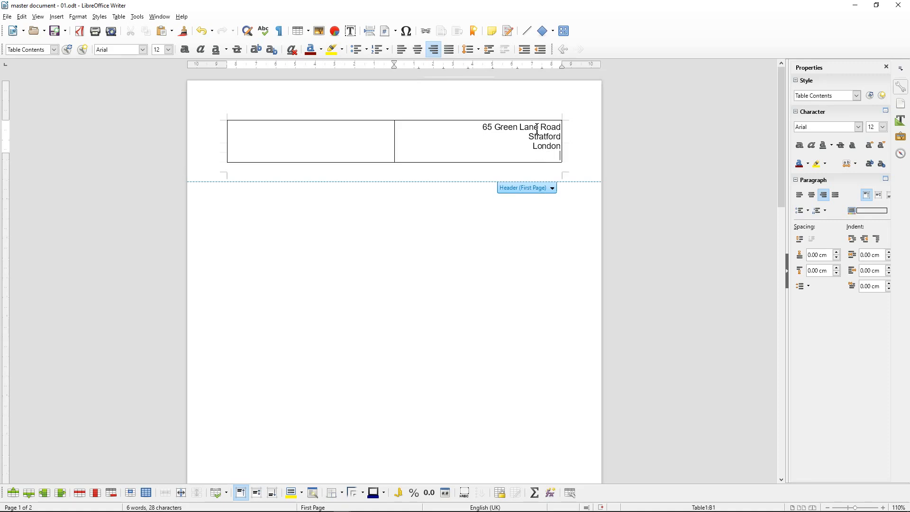
type("E15 4DL")
key("Return")
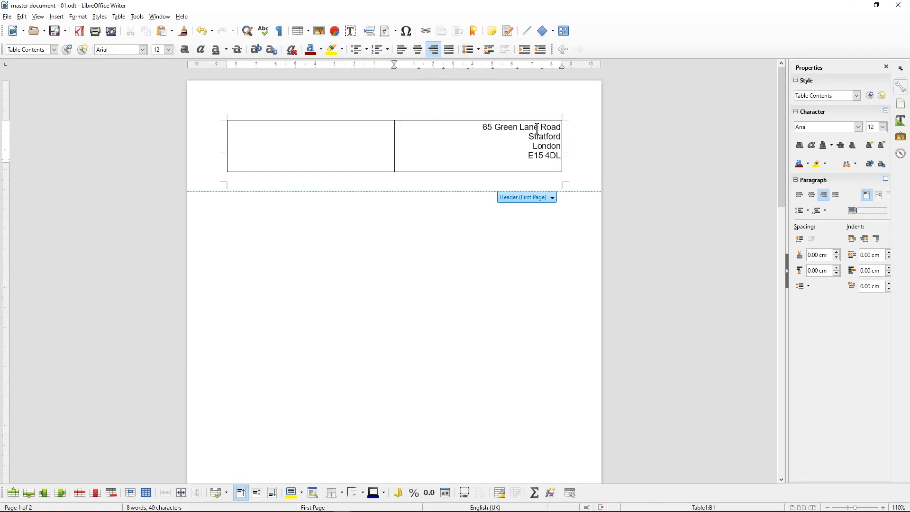
key("Return")
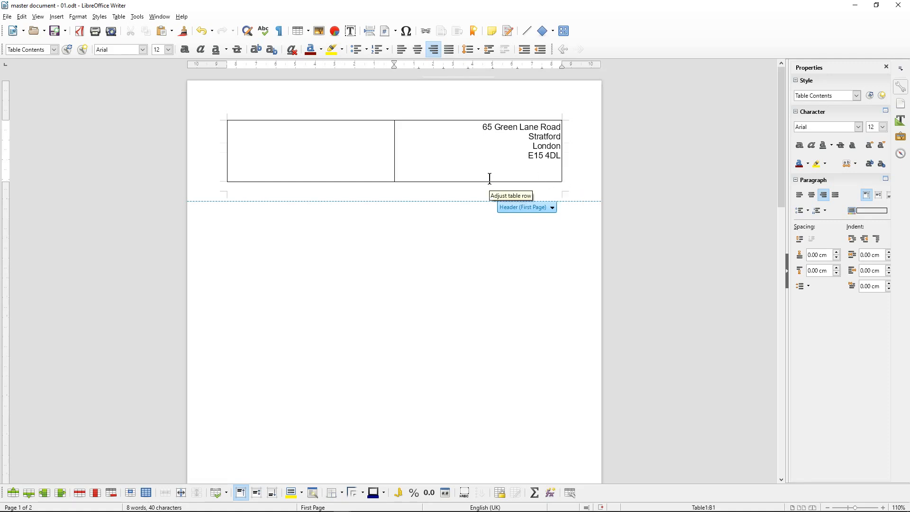
type("Te")
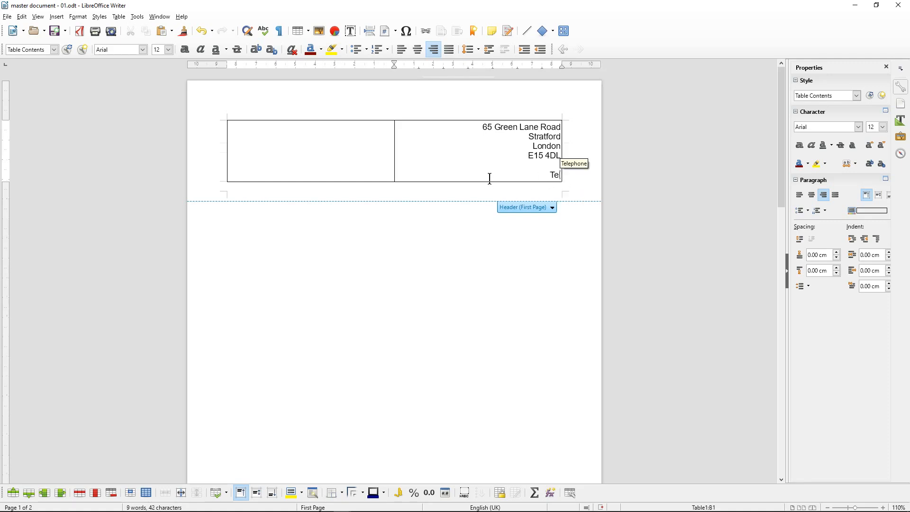
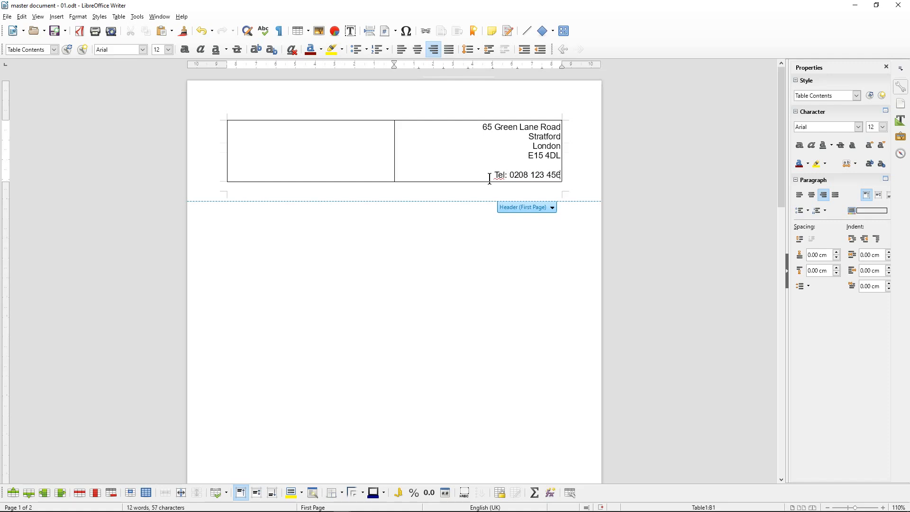
left_click(58, 29)
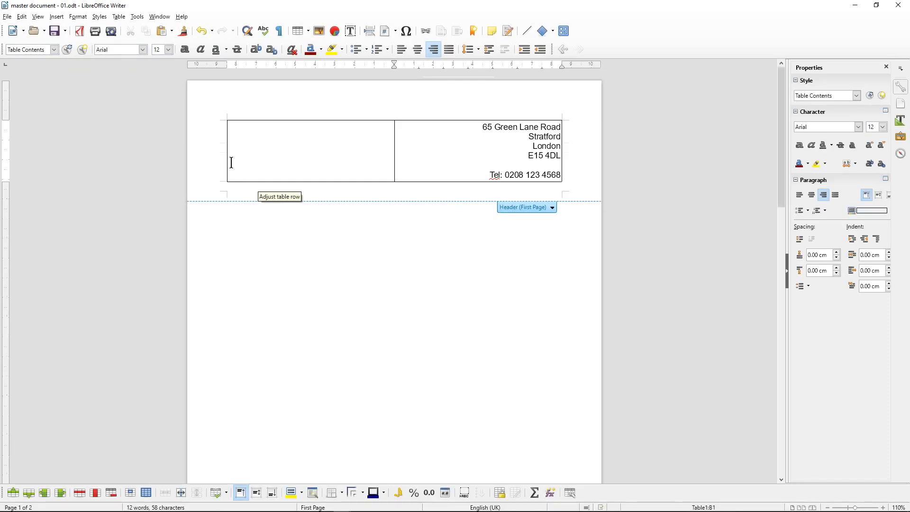
Set the header table's border style to none and save the document
scroll(187, 182, "up", 5)
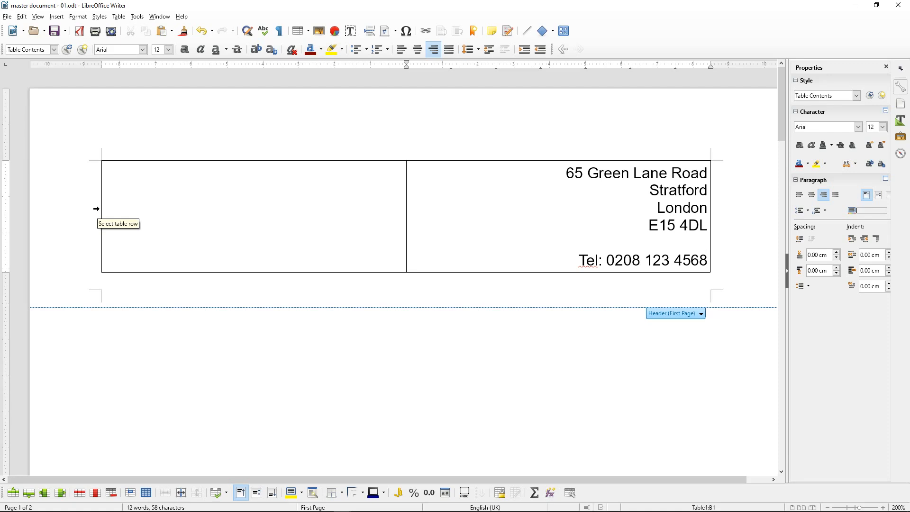
left_click(96, 208)
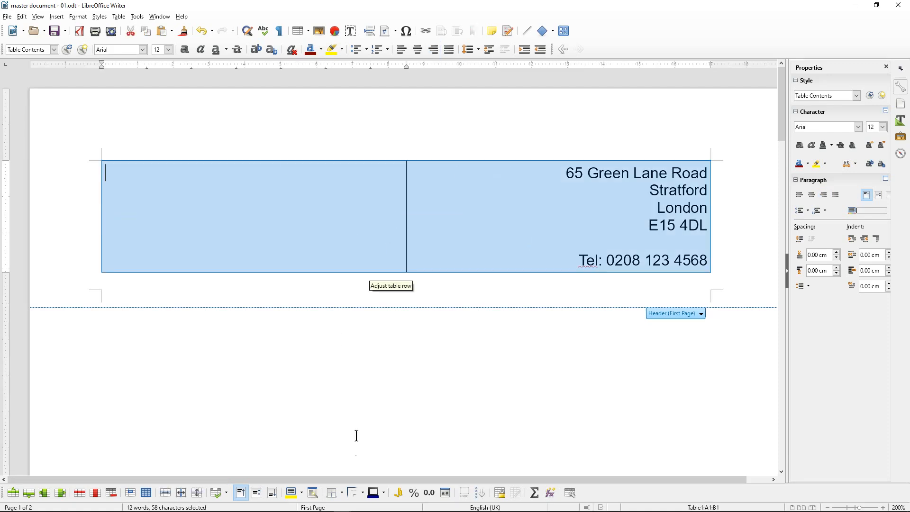
left_click(363, 493)
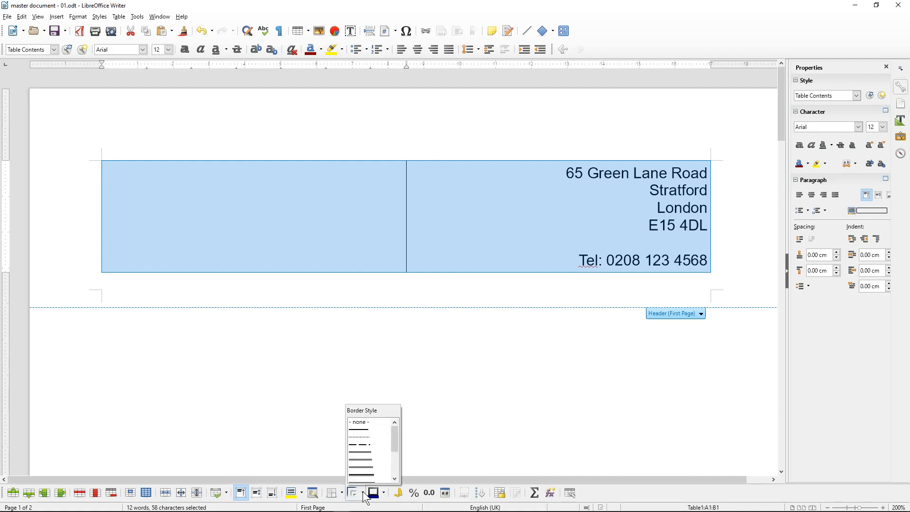
left_click(360, 423)
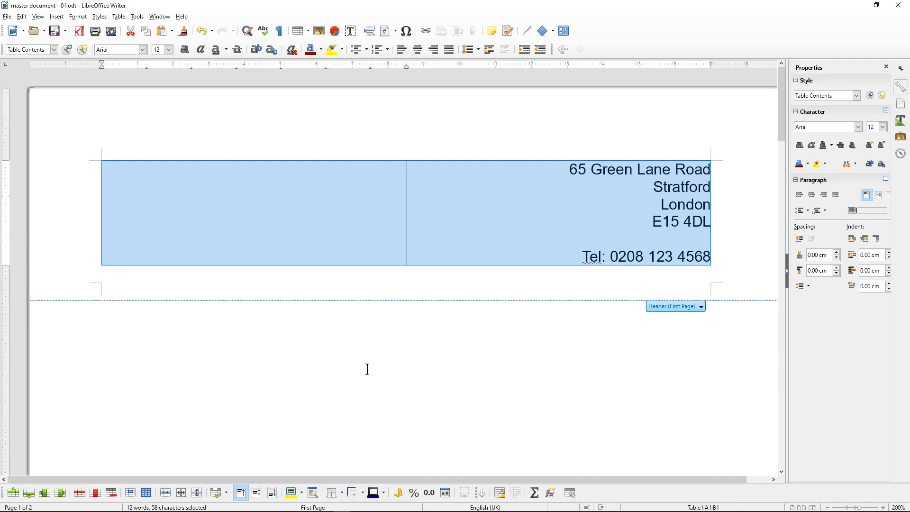
left_click(320, 199)
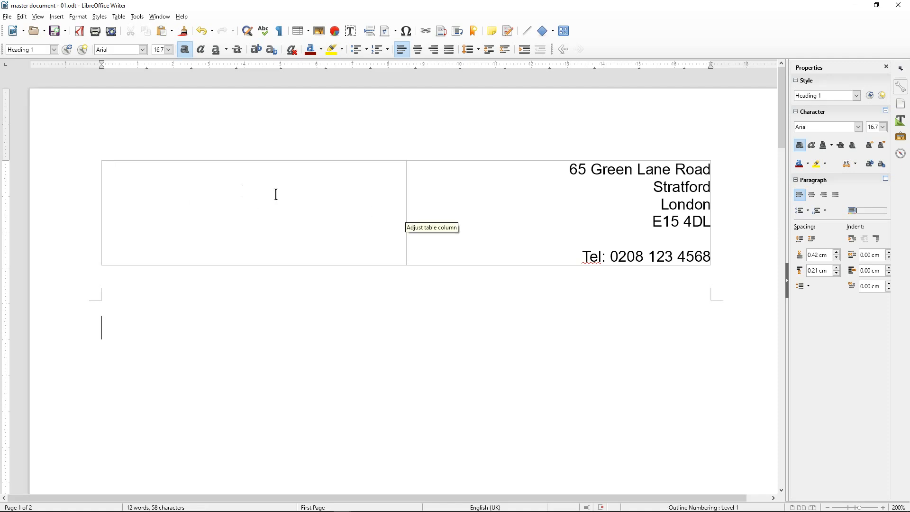
left_click(56, 32)
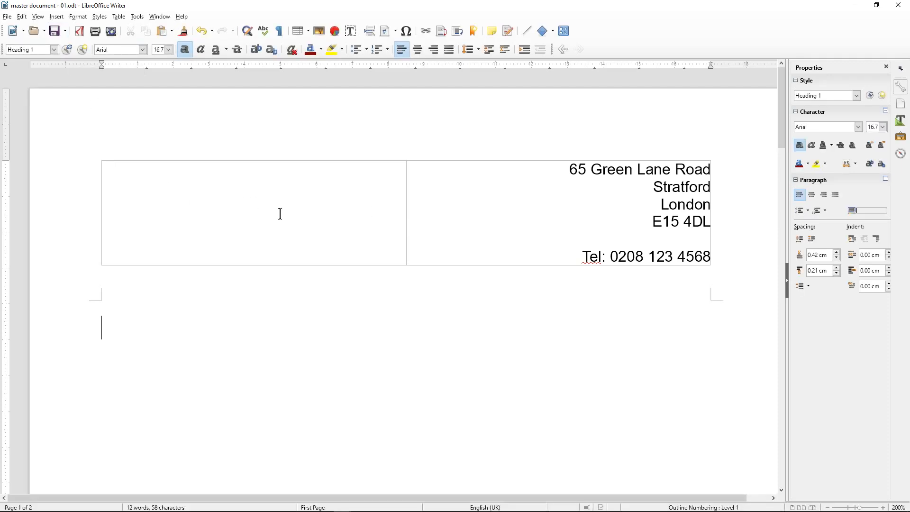
scroll(278, 204, "down", 4)
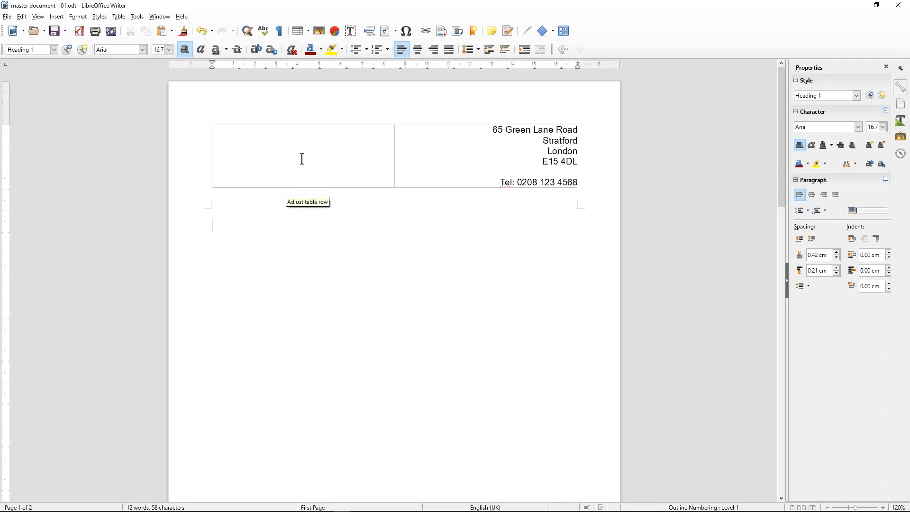
Snap Writer to the left half, collapse the sidebar, and bring up the Start menu
key("super+Left")
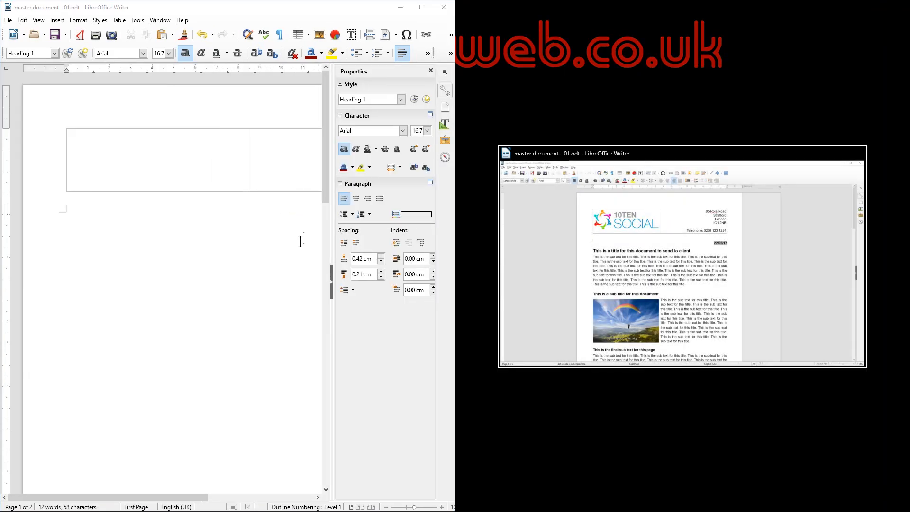
left_click(300, 243)
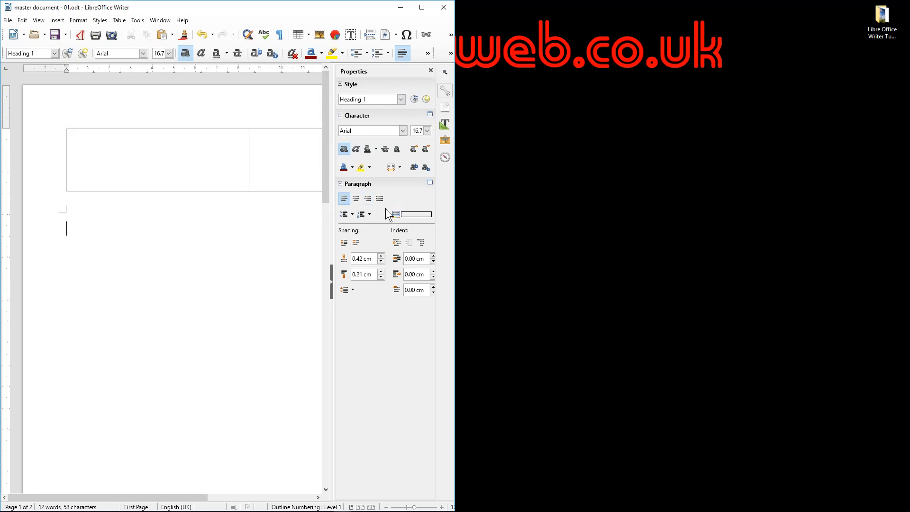
left_click(331, 283)
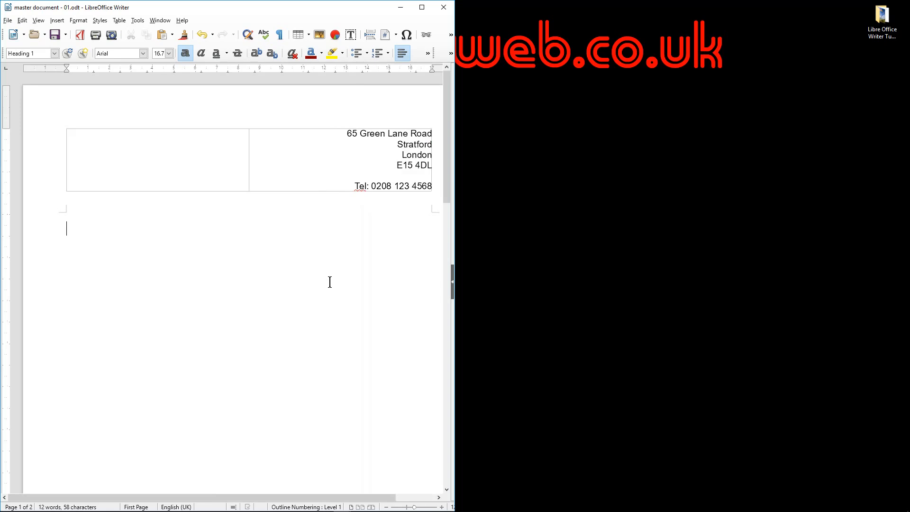
left_click(451, 278)
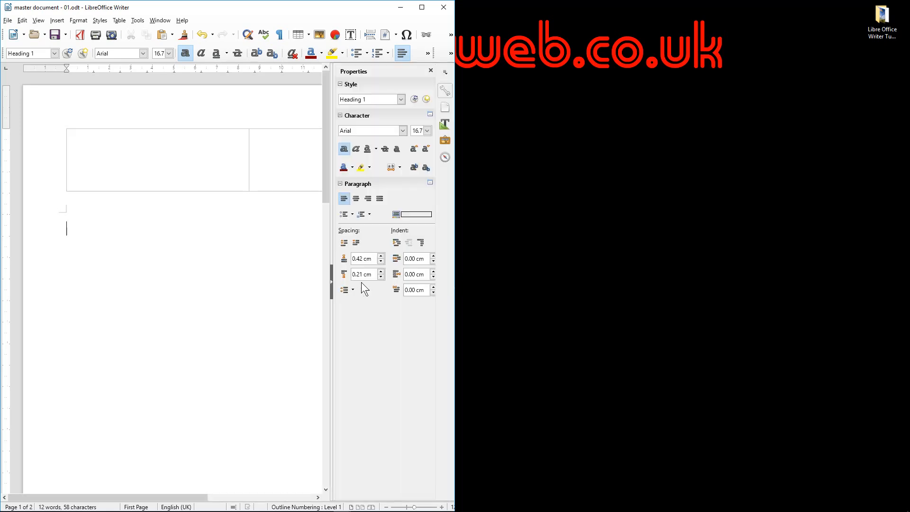
left_click(331, 283)
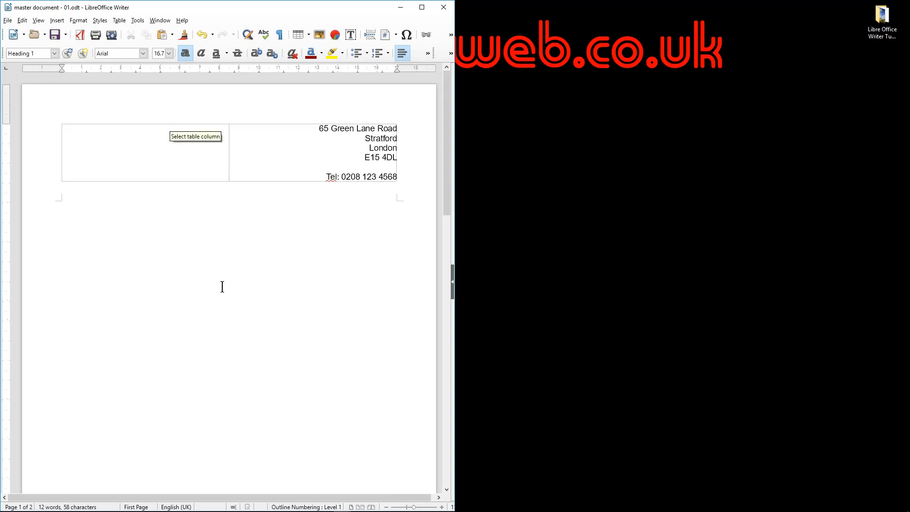
key("super")
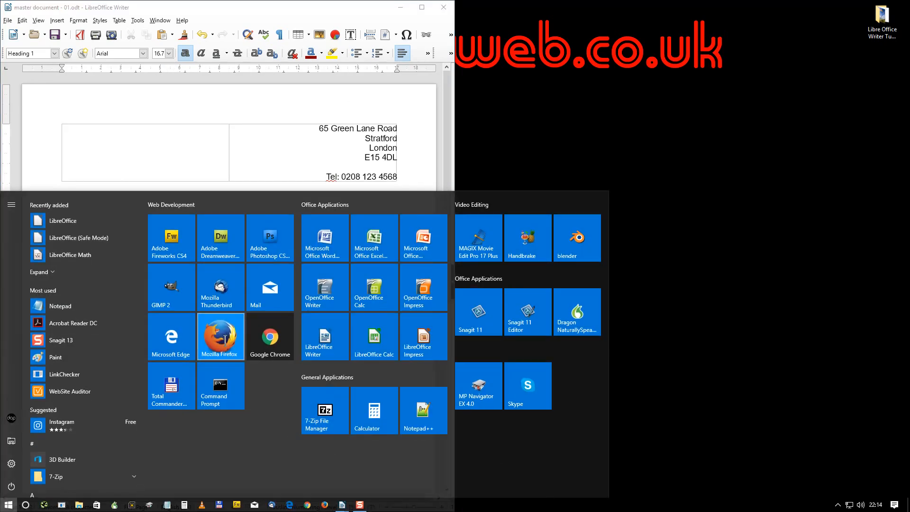
key("Escape")
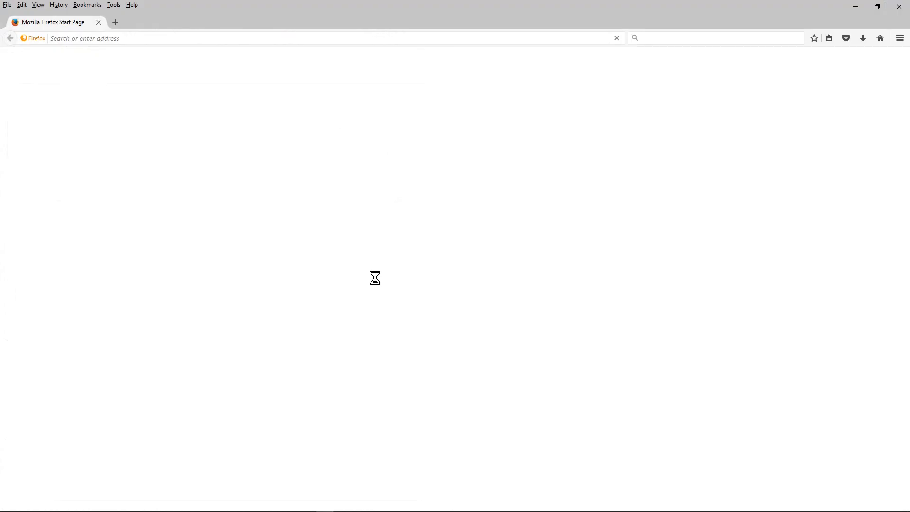
key("super+Left")
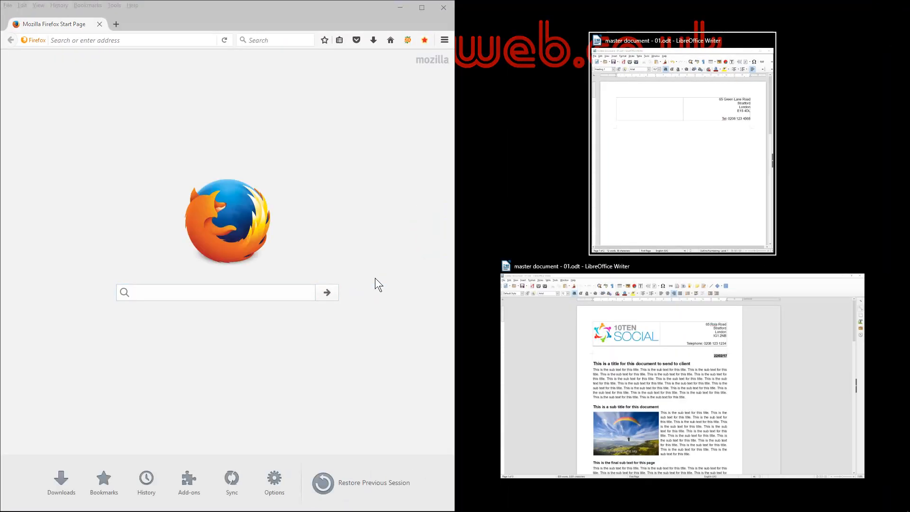
left_click(135, 41)
type("www.dcpweb.co.uk")
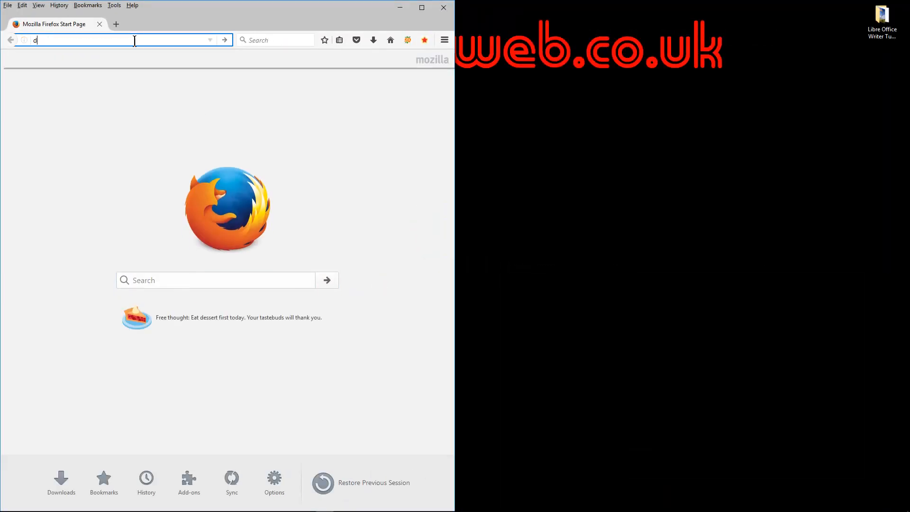
key("Return")
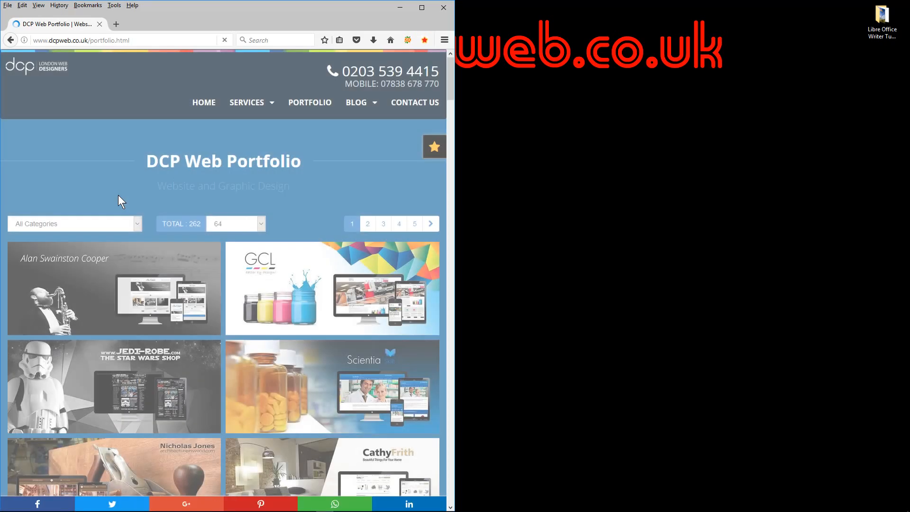
left_click(118, 221)
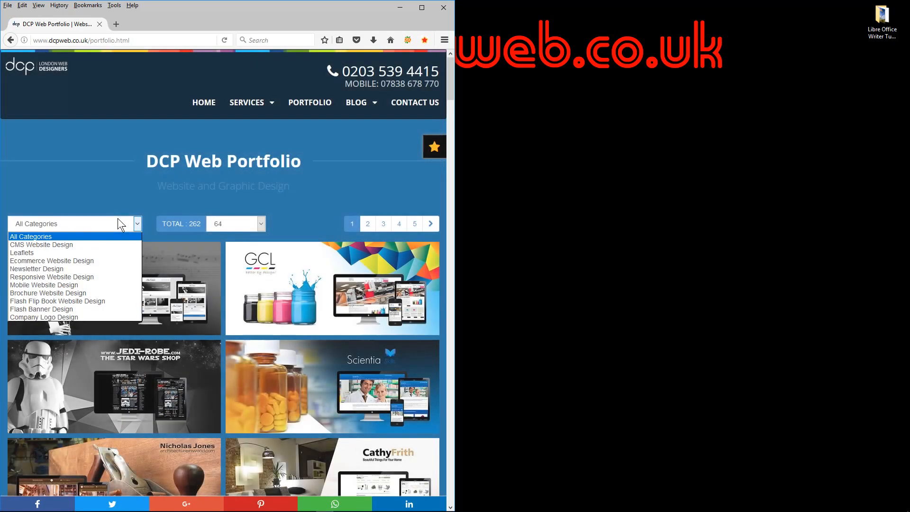
left_click(72, 315)
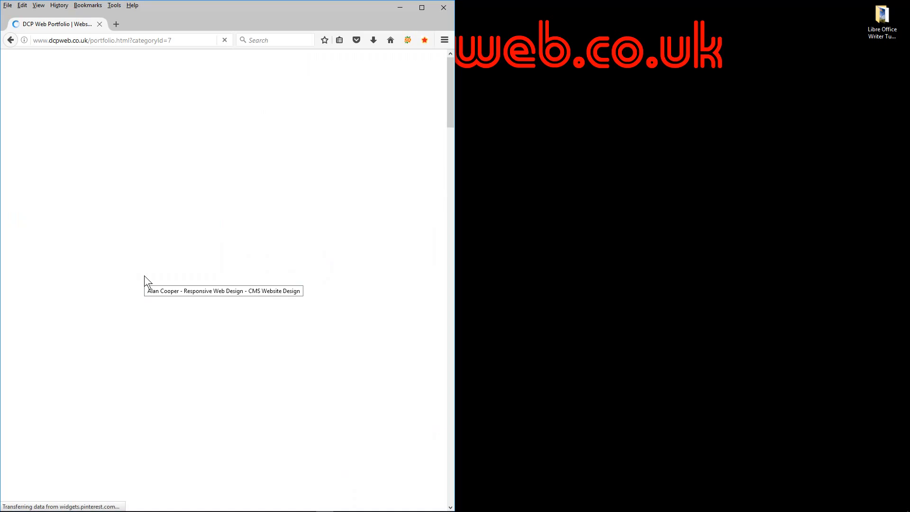
Drag the 10 Ten Social logo into the Libre Office Writer Tutorial folder and close Firefox
scroll(147, 279, "down", 7)
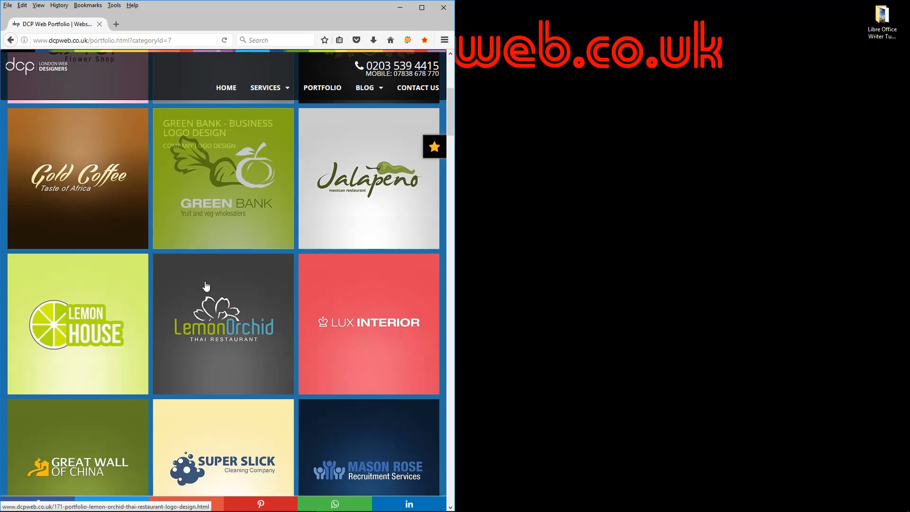
scroll(207, 276, "down", 5)
scroll(204, 271, "down", 5)
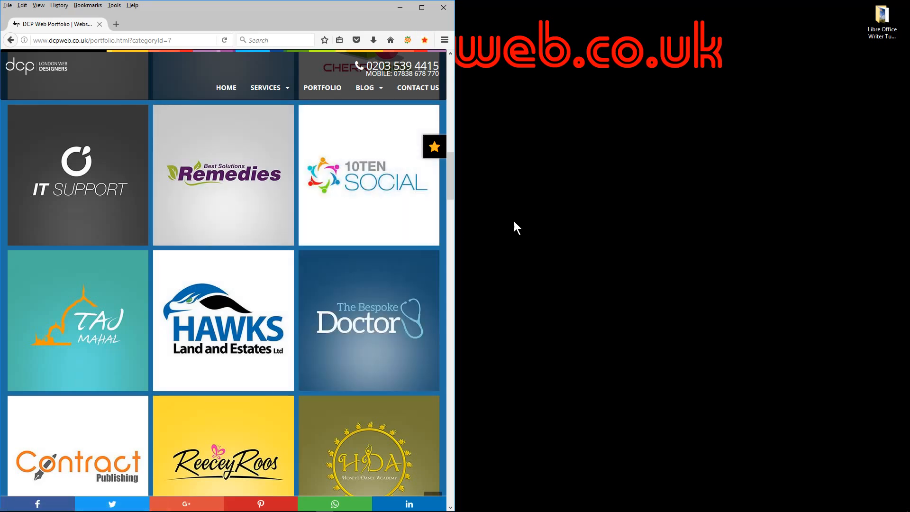
left_click(365, 191)
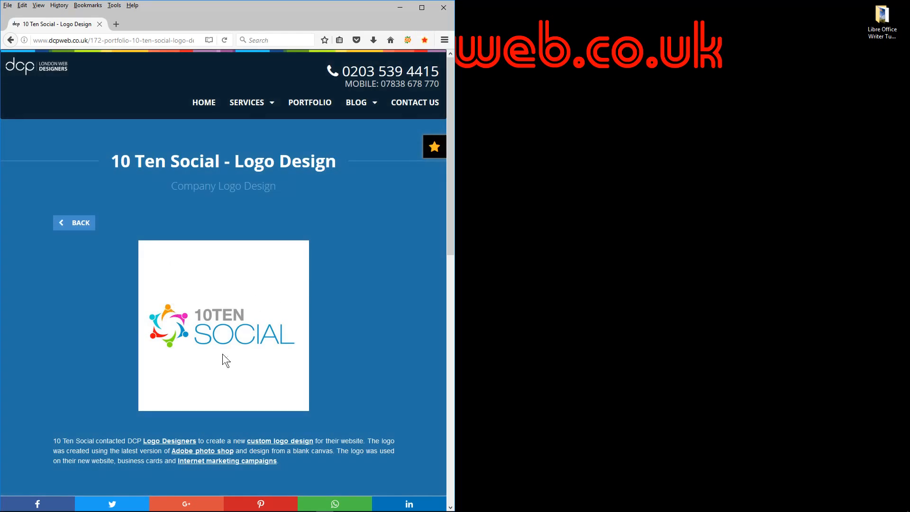
double_click(881, 19)
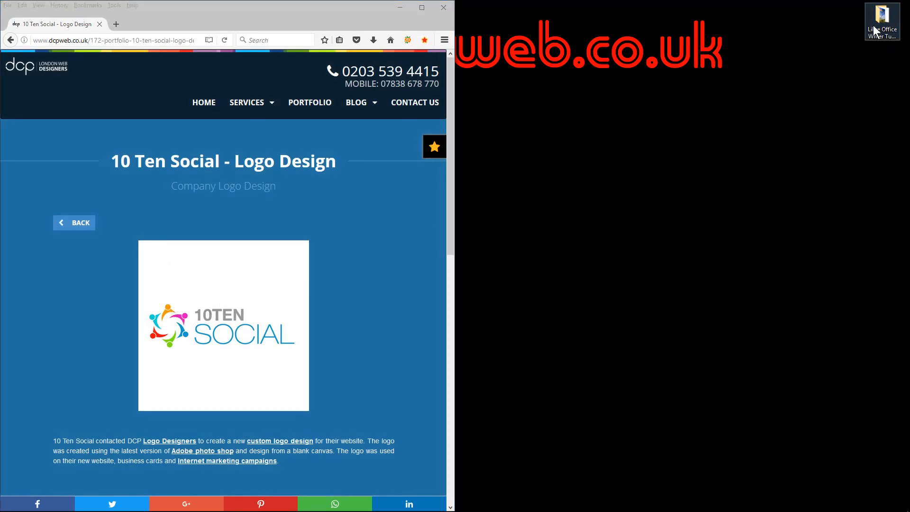
left_click_drag(232, 294, 664, 211)
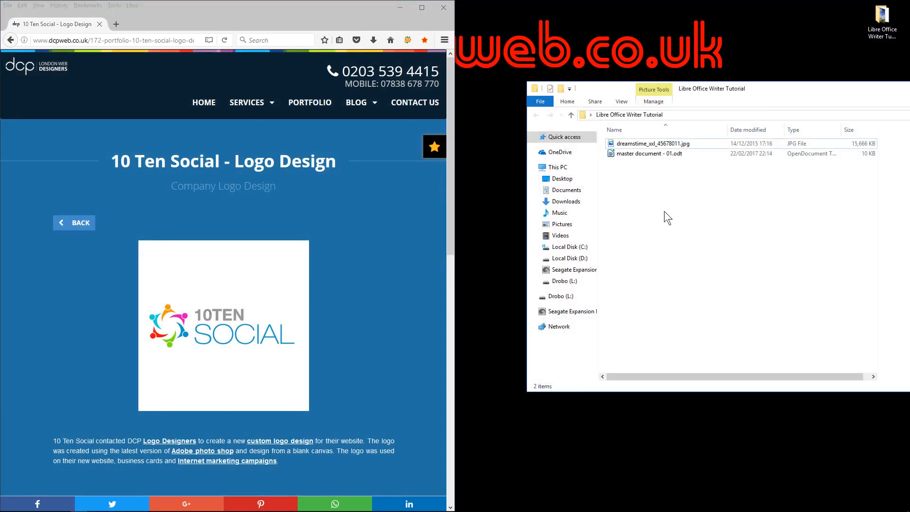
left_click(443, 9)
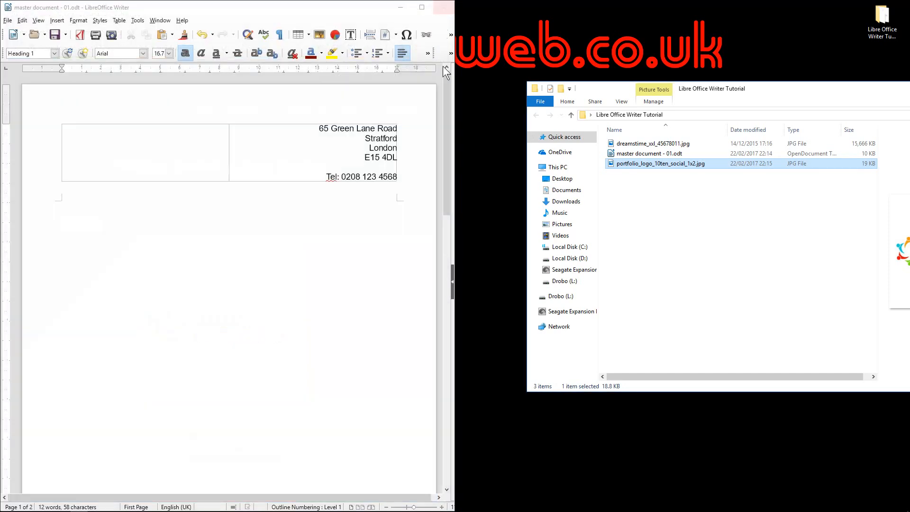
Preview portfolio_logo_10ten_social_1x2.jpg in Photos, close it, and launch GIMP 2 from Start
double_click(621, 164)
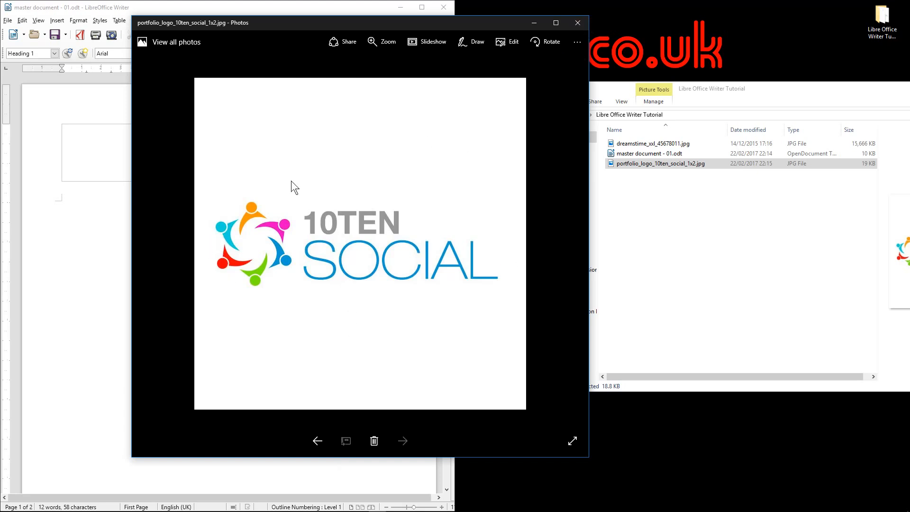
left_click(577, 22)
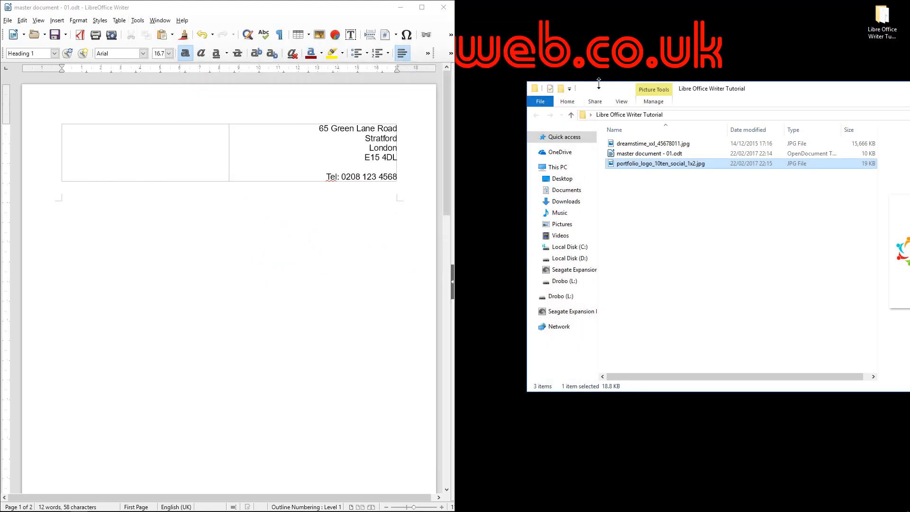
left_click_drag(596, 90, 673, 47)
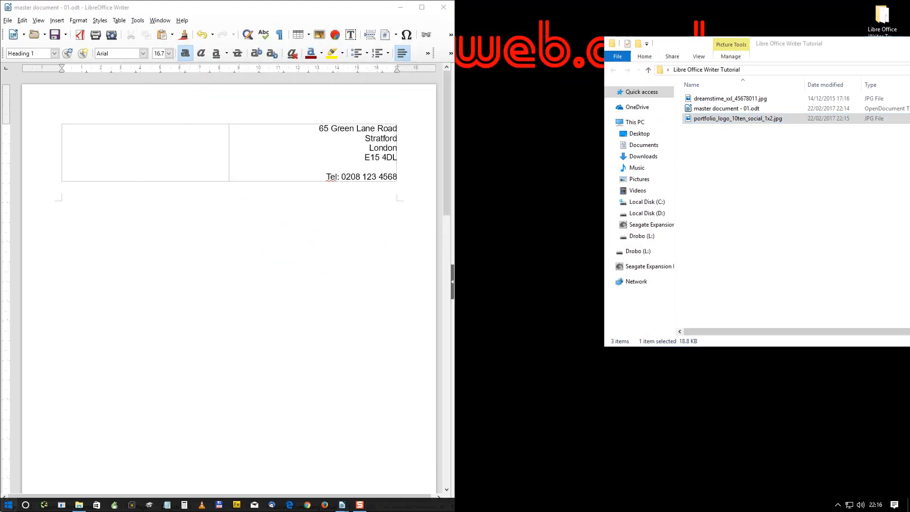
left_click(8, 504)
left_click(175, 294)
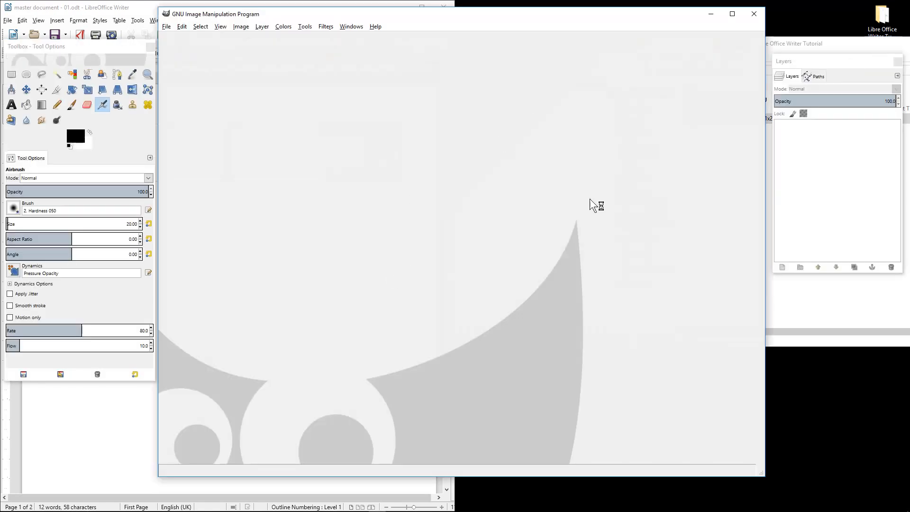
Open portfolio_logo_10ten_social_1x2.jpg in GIMP by dragging it from the tutorial folder
left_click(807, 333)
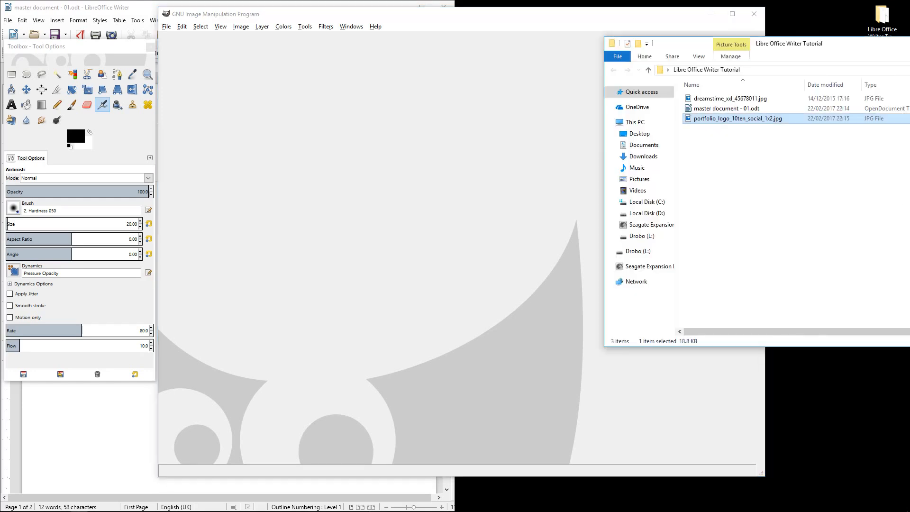
left_click_drag(801, 45, 875, 265)
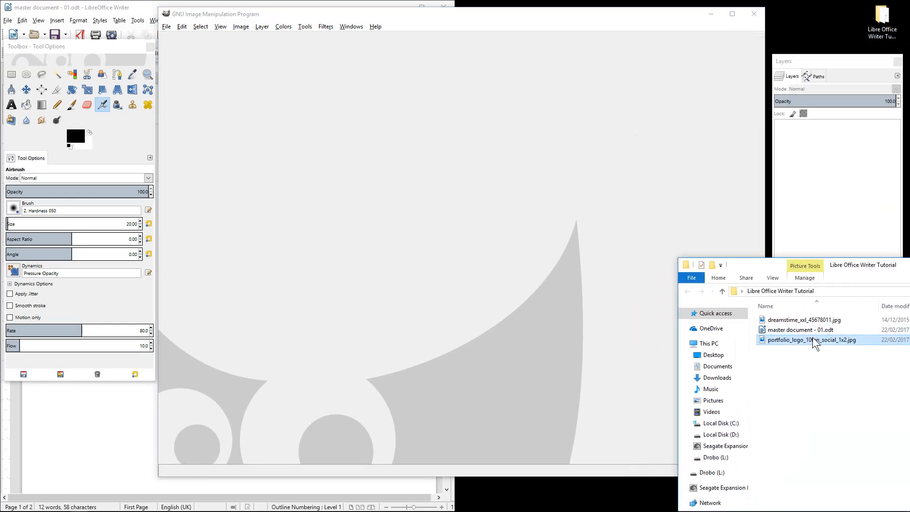
left_click_drag(813, 343, 421, 227)
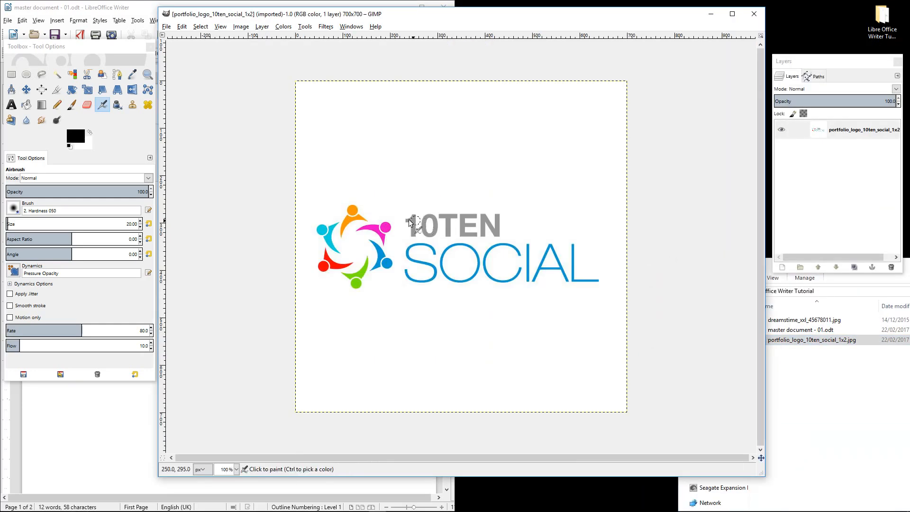
Rectangle-select the logo and fit the canvas to the selection, giving 614 × 192 pixels
left_click(9, 77)
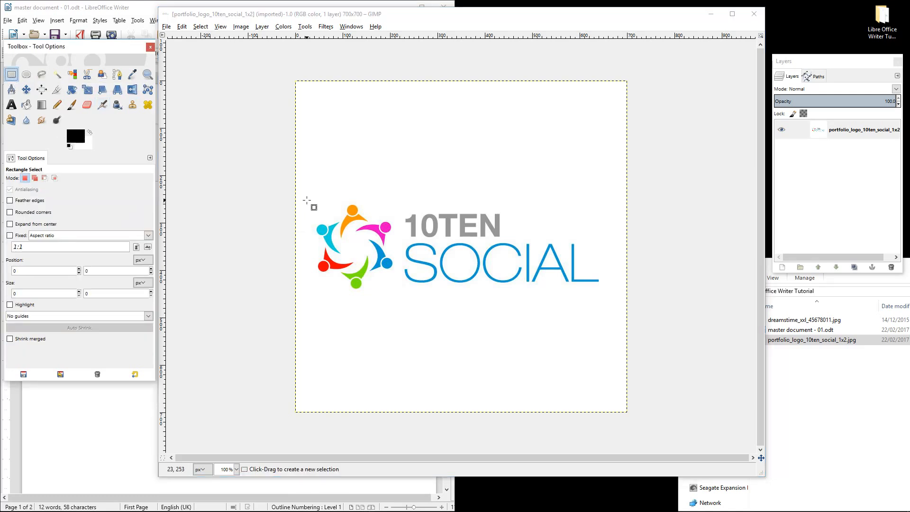
left_click_drag(312, 202, 602, 289)
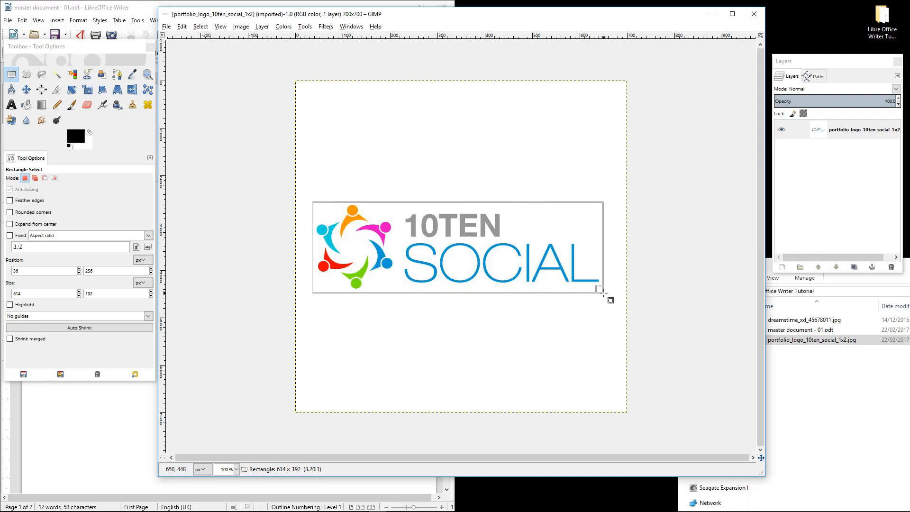
left_click_drag(603, 293, 603, 292)
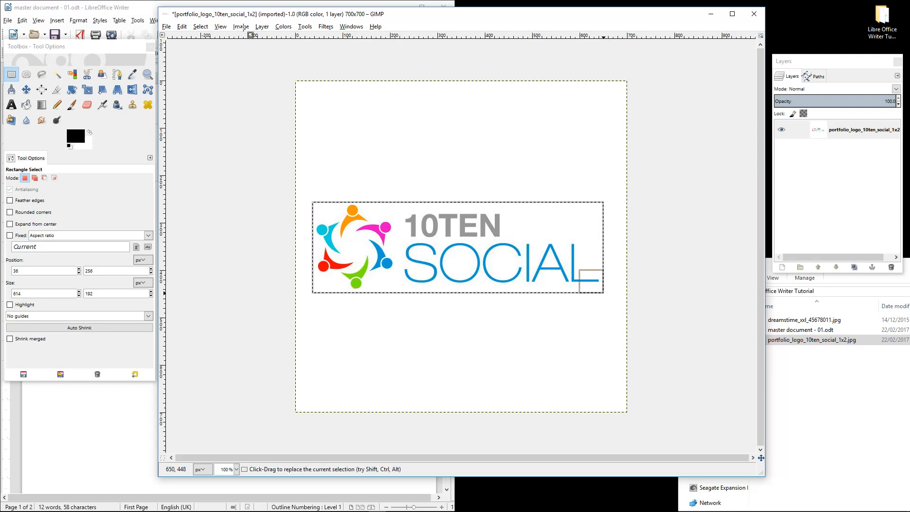
left_click(240, 26)
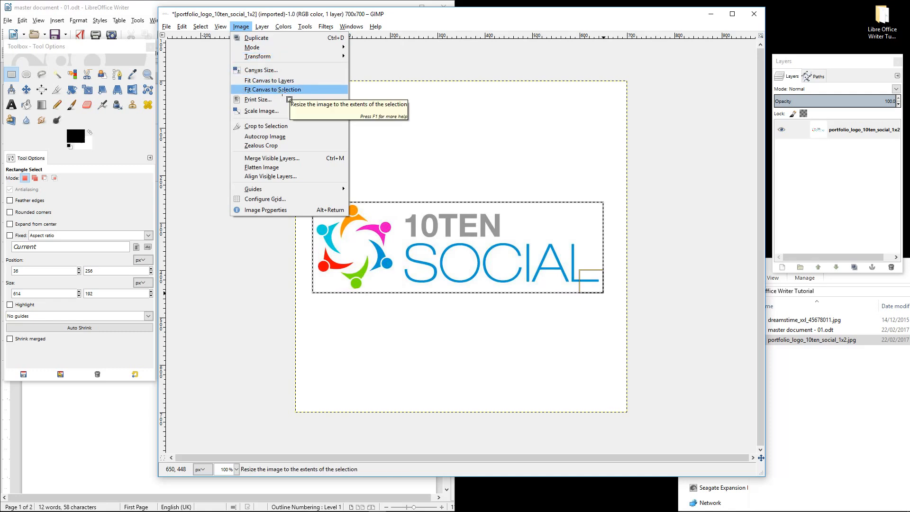
left_click(273, 90)
left_click(166, 26)
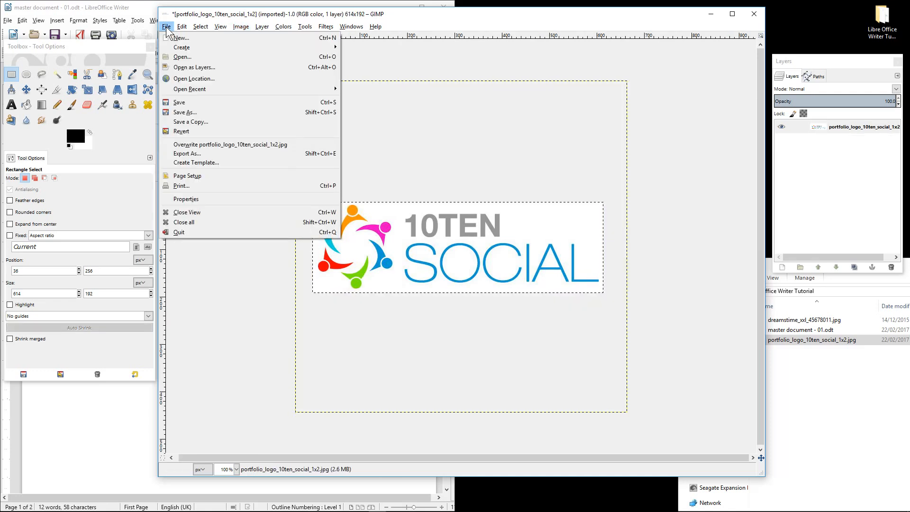
Export as portfolio_logo_10ten_social_1x2-cropped.jpg at quality 100, then close the image discarding changes
left_click(196, 153)
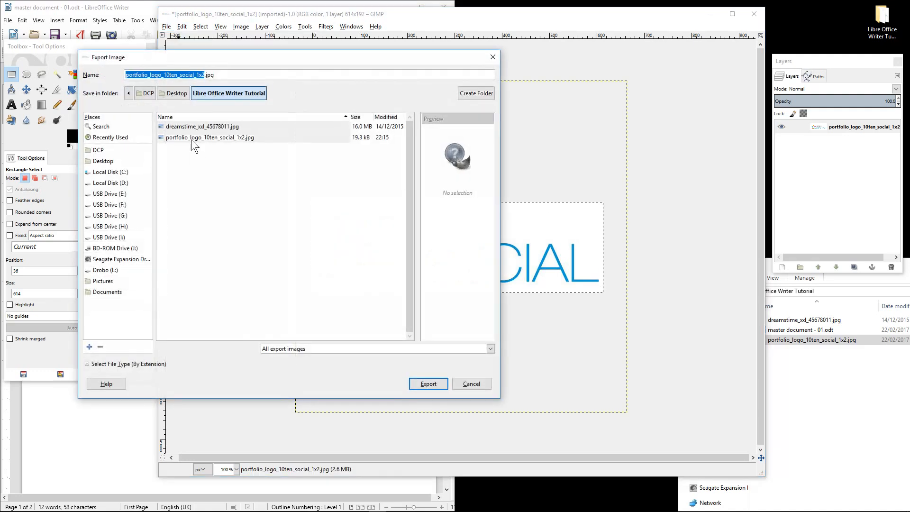
left_click(206, 75)
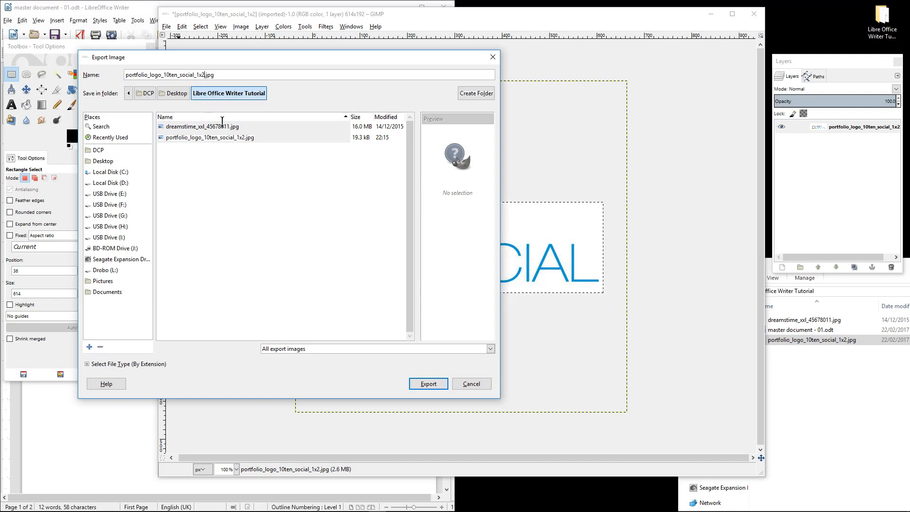
type("-cropp")
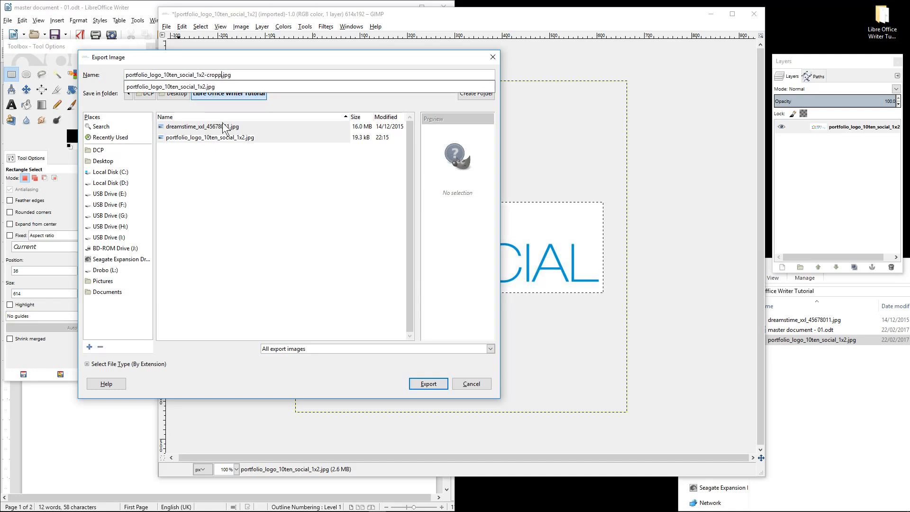
type("ed")
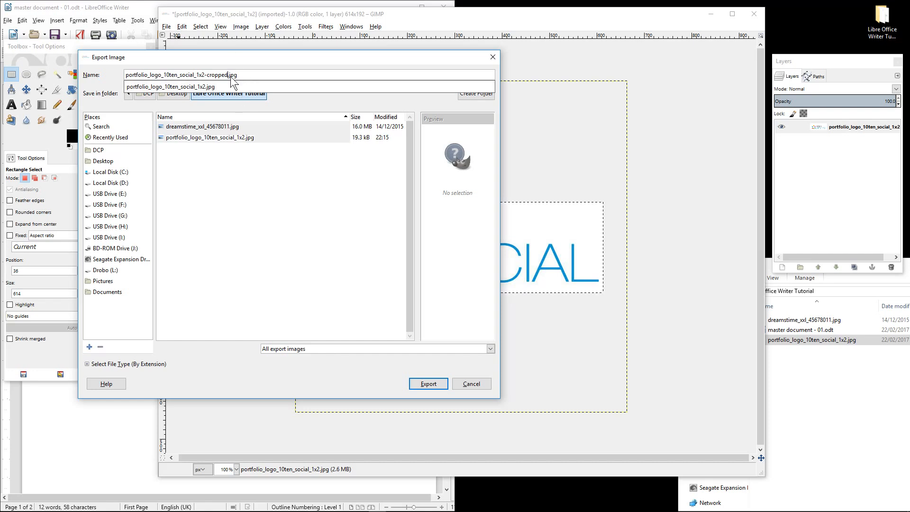
left_click(426, 383)
left_click(427, 383)
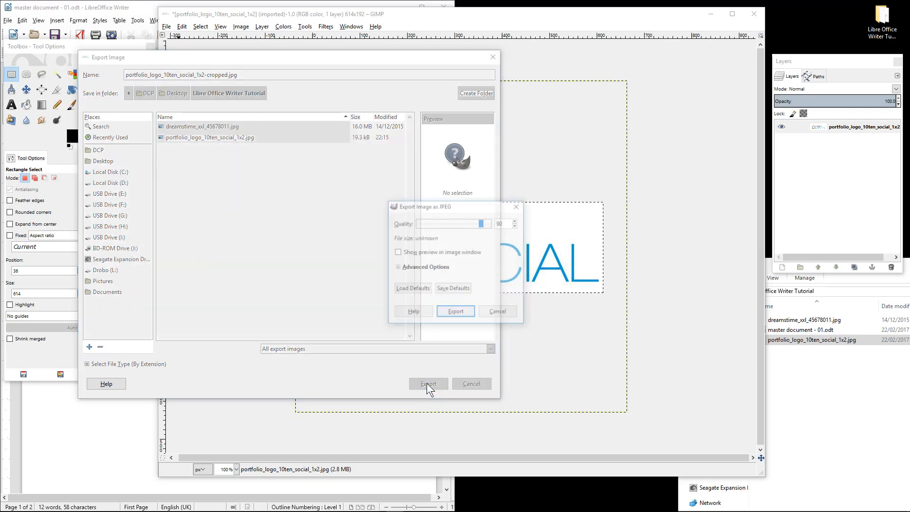
left_click_drag(478, 226, 493, 226)
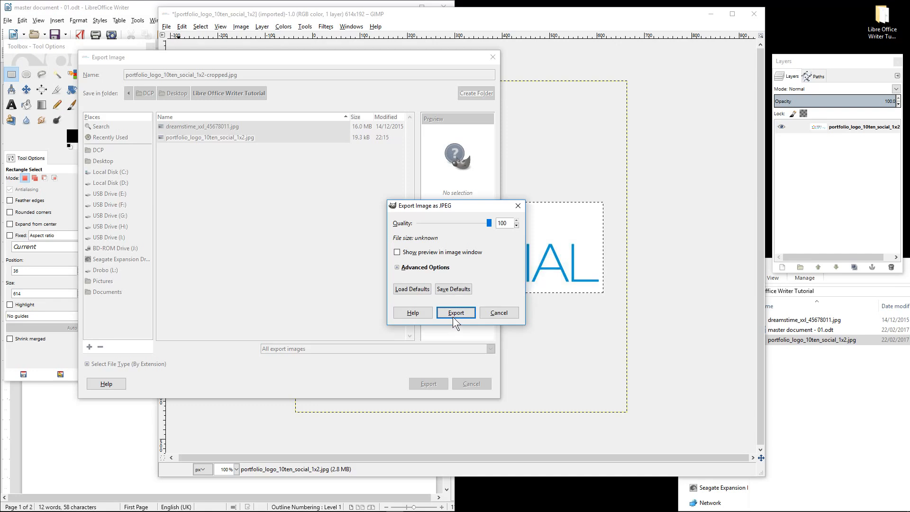
left_click_drag(454, 209, 448, 204)
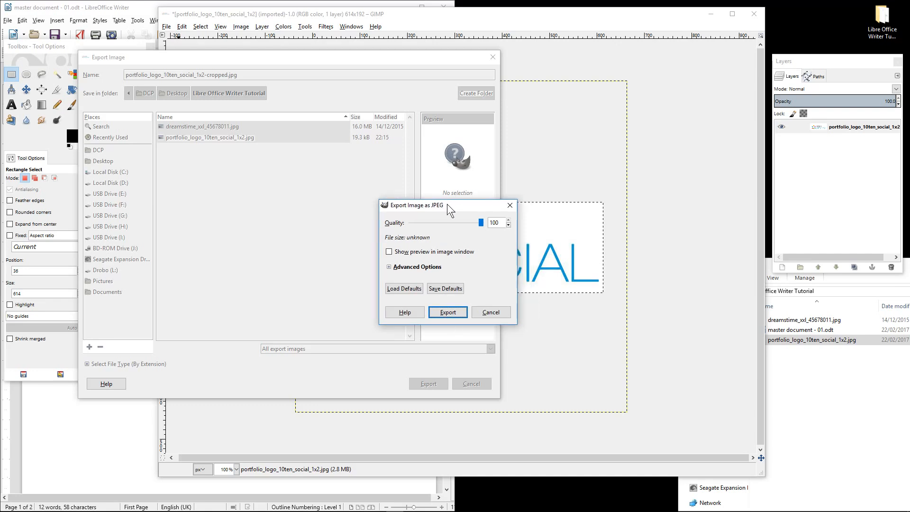
left_click(454, 315)
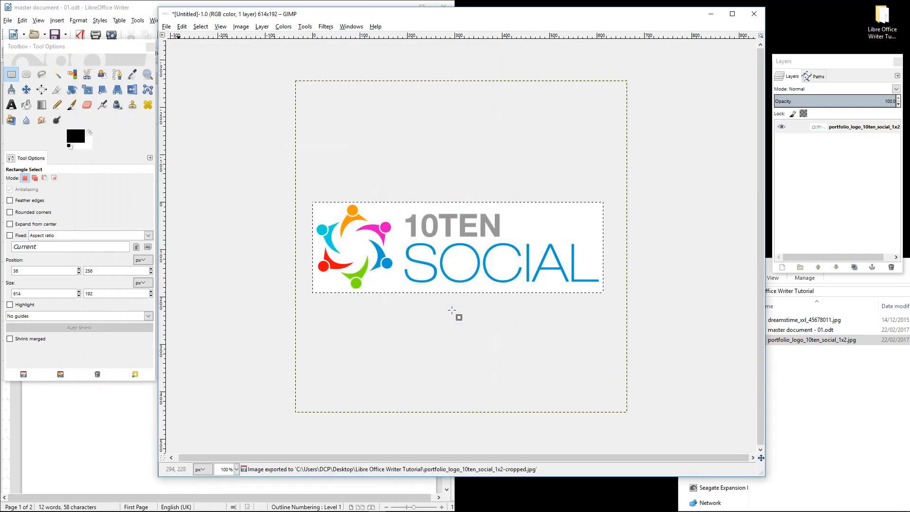
left_click(753, 21)
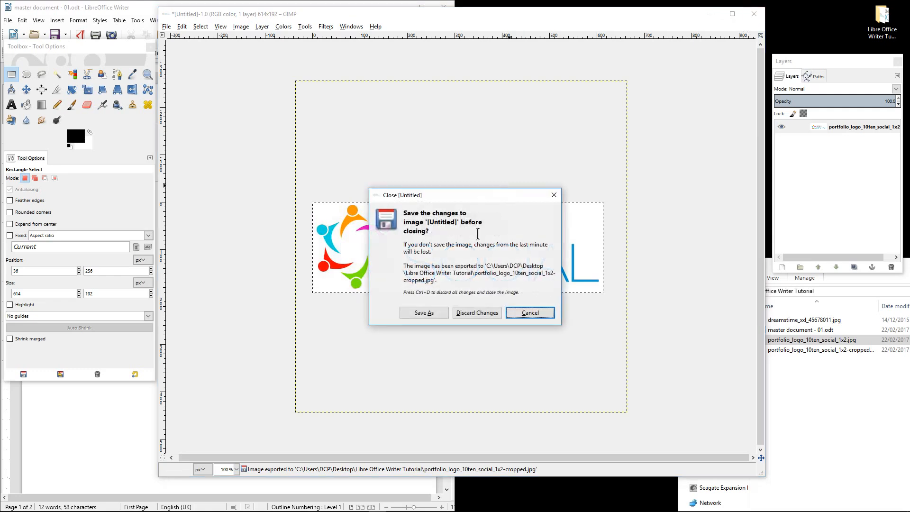
left_click(488, 312)
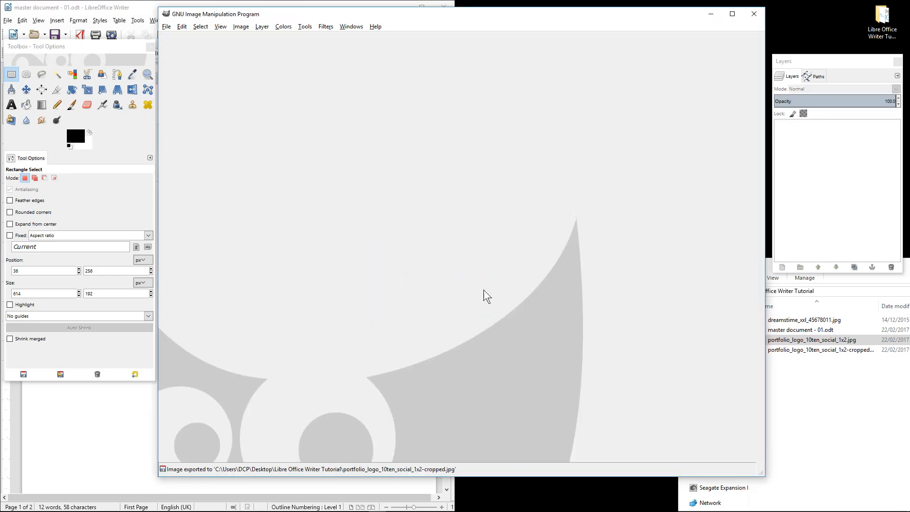
After quitting GIMP, preview the cropped 10TEN SOCIAL logo JPG in Photos, then close it
left_click(754, 14)
double_click(801, 351)
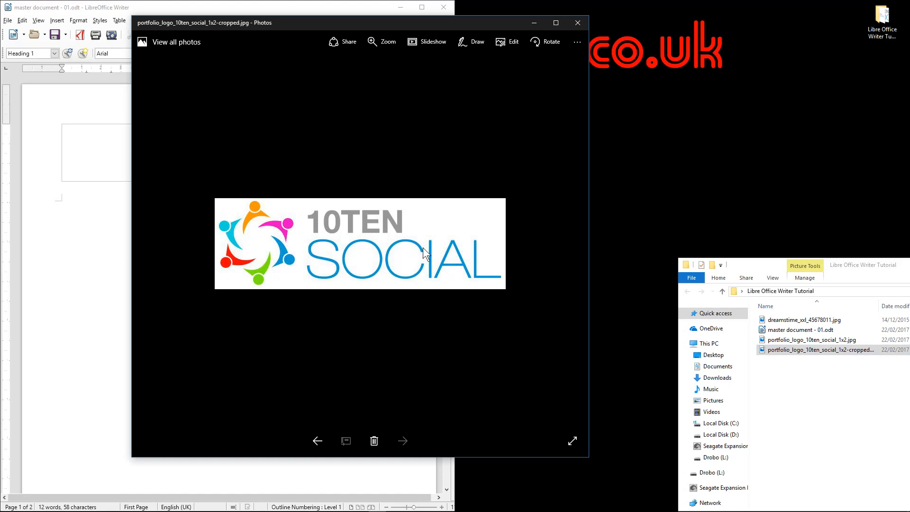
left_click(577, 23)
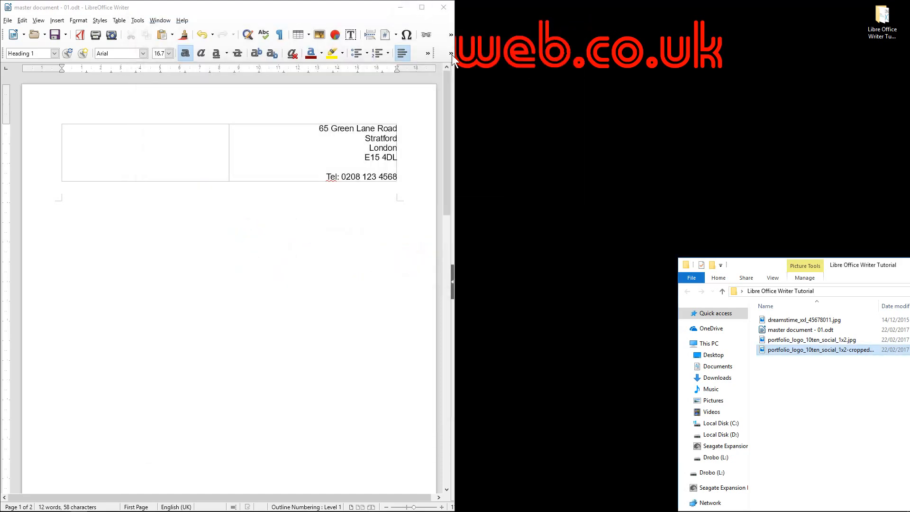
Paste the cropped logo into the header table's left cell and shrink it to fit beside the address
left_click_drag(454, 55, 620, 55)
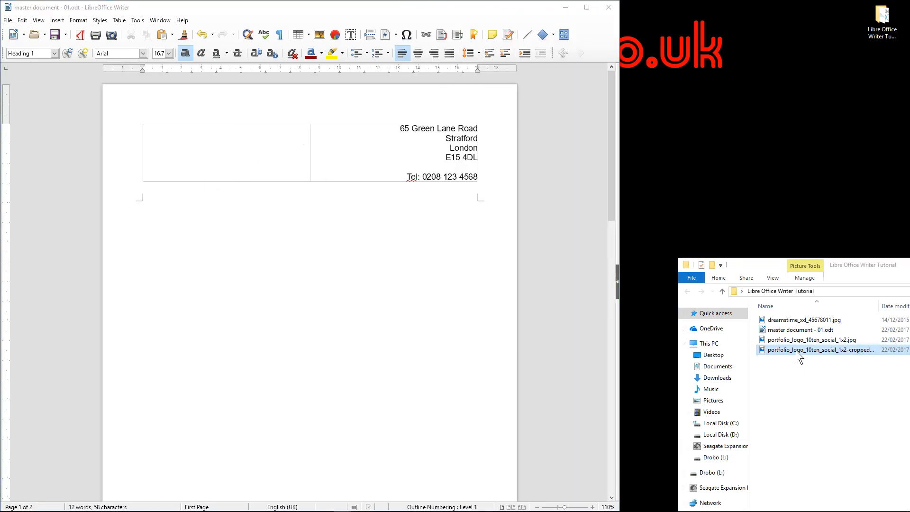
key("ctrl+v")
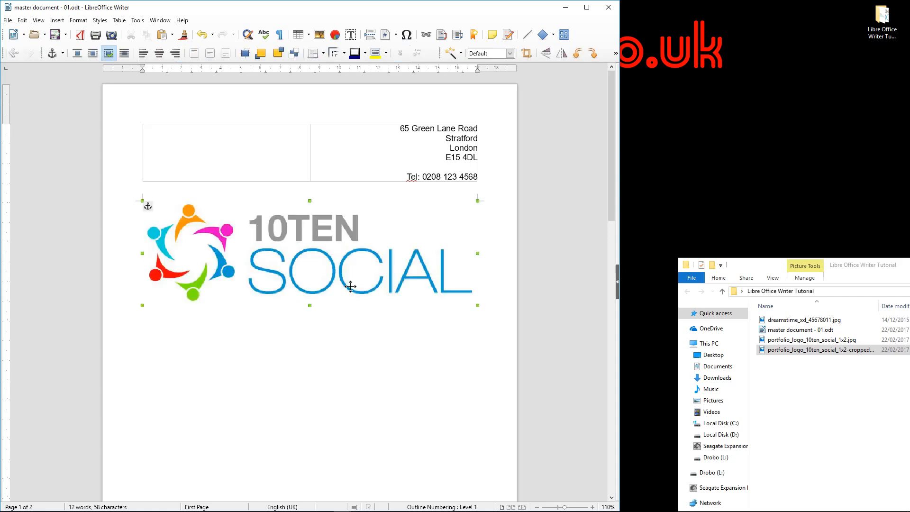
left_click_drag(476, 306, 222, 152)
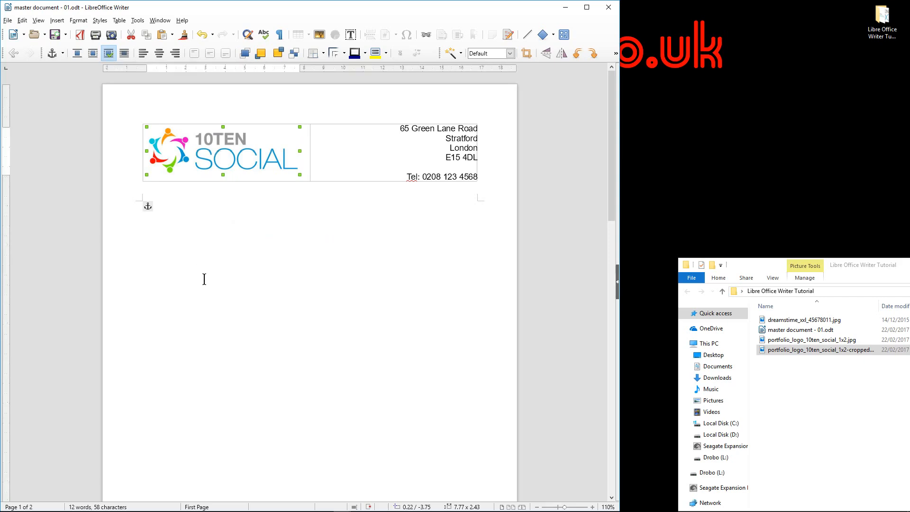
left_click(204, 279)
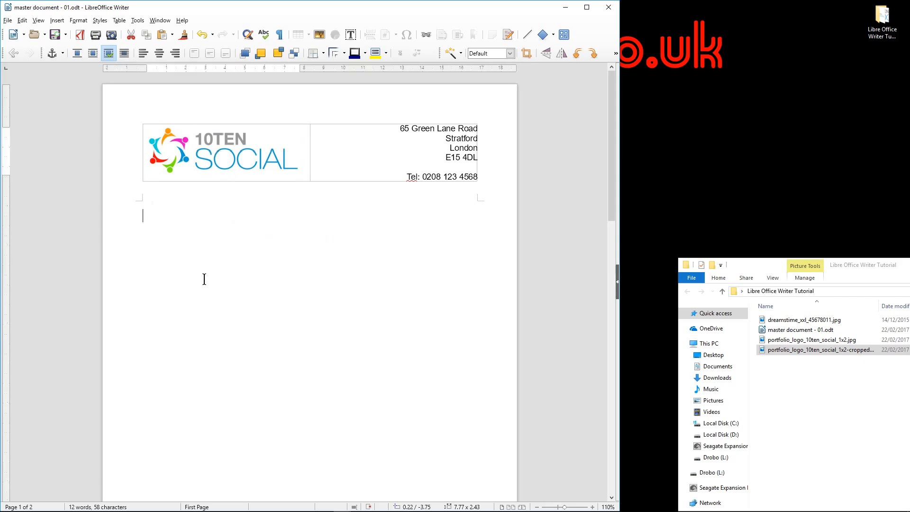
Save the document and check its pages in print preview
left_click(53, 37)
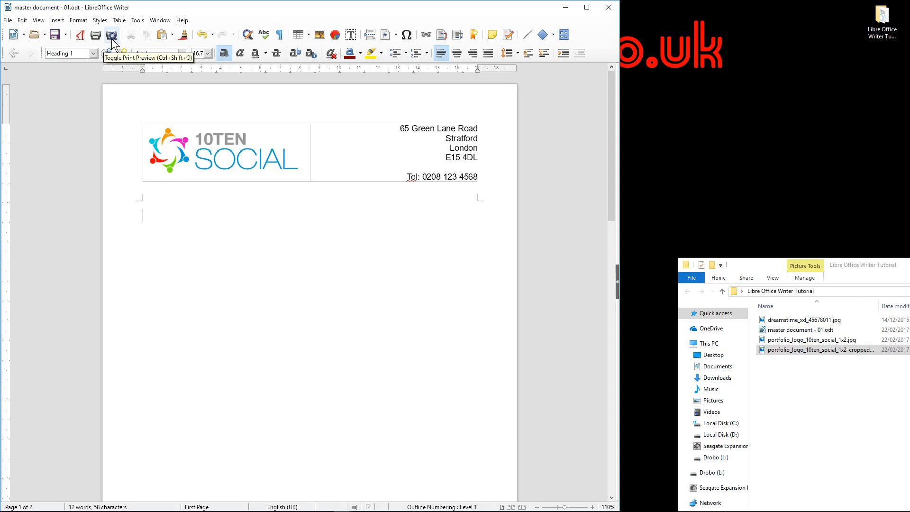
left_click(112, 35)
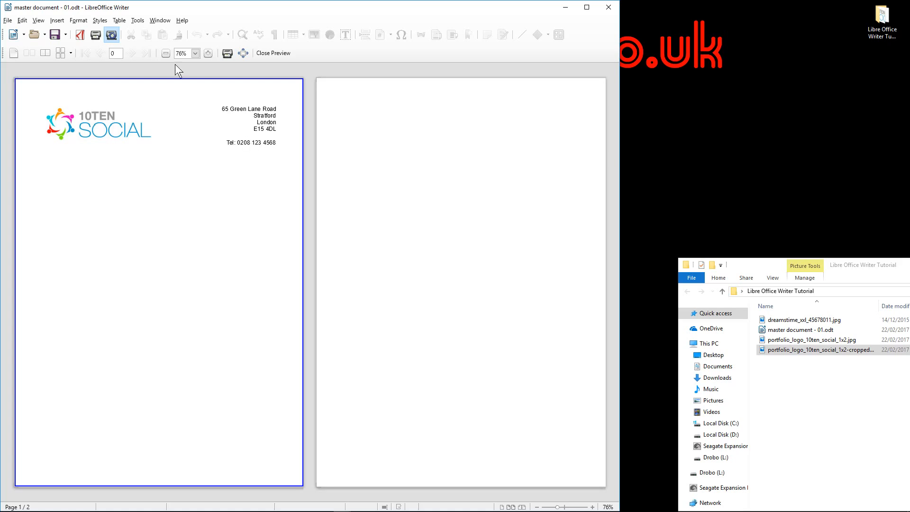
left_click(285, 51)
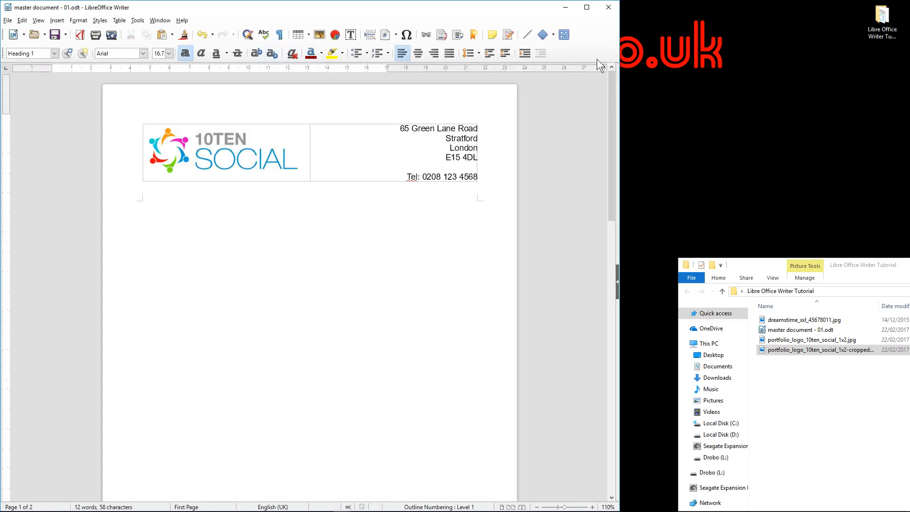
Maximize the Writer window and put the cursor in the header table's logo cell
left_click(587, 8)
scroll(431, 254, "up", 5)
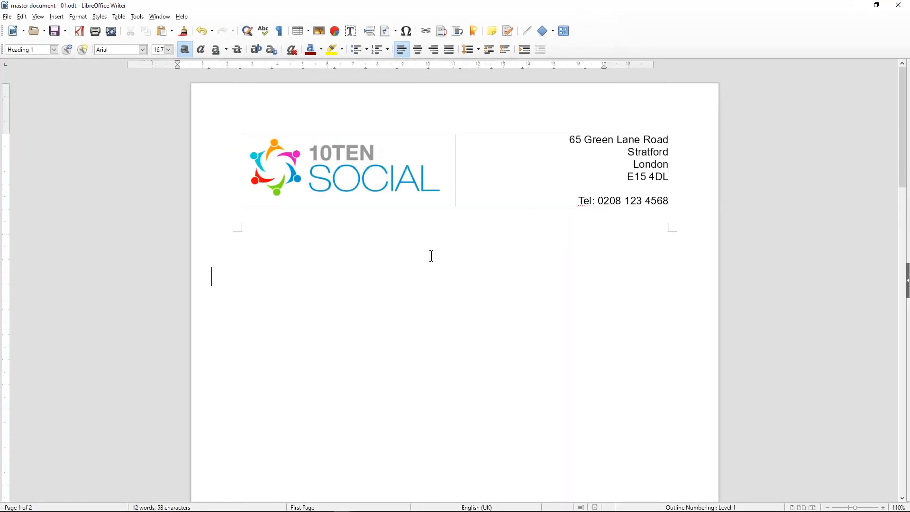
scroll(406, 254, "down", 2)
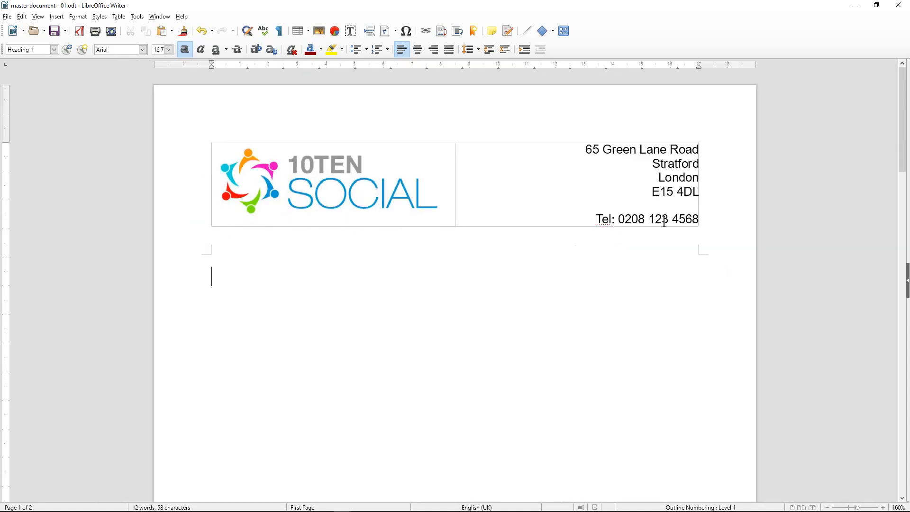
left_click(203, 189)
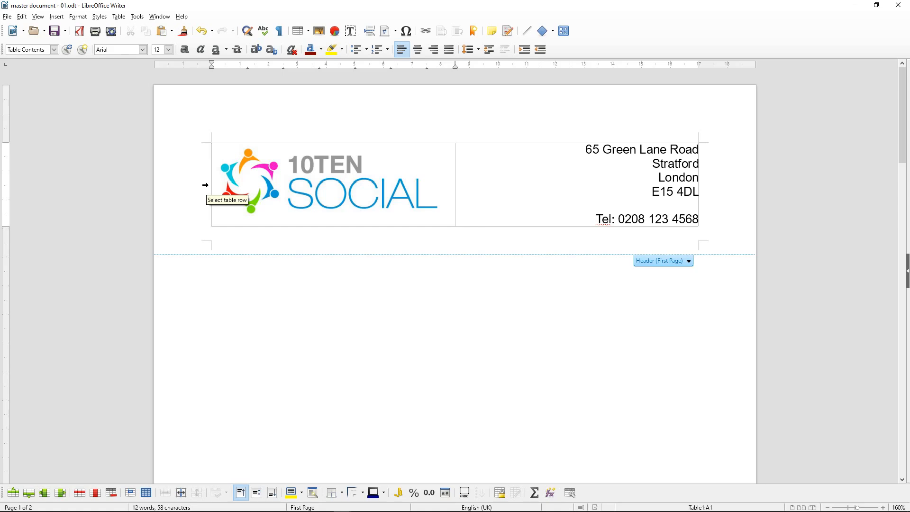
Give the selected header table row an outer border
left_click(205, 185)
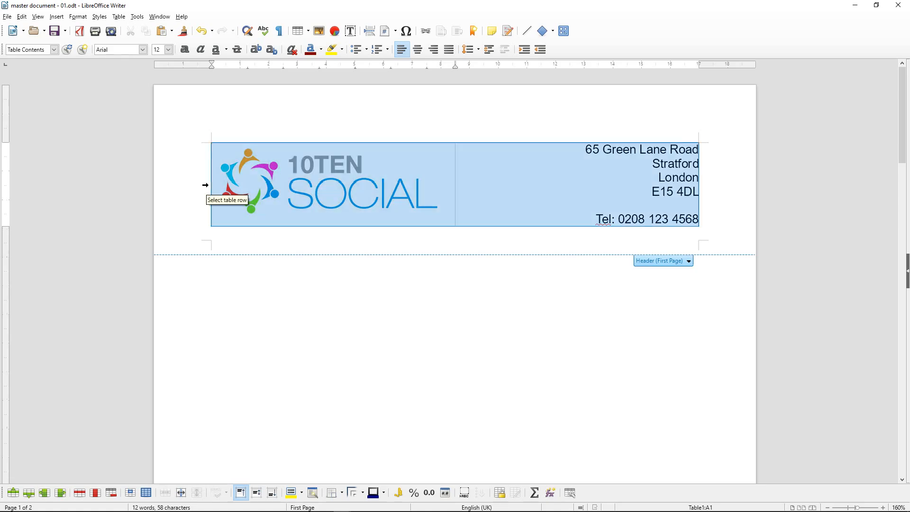
left_click(342, 494)
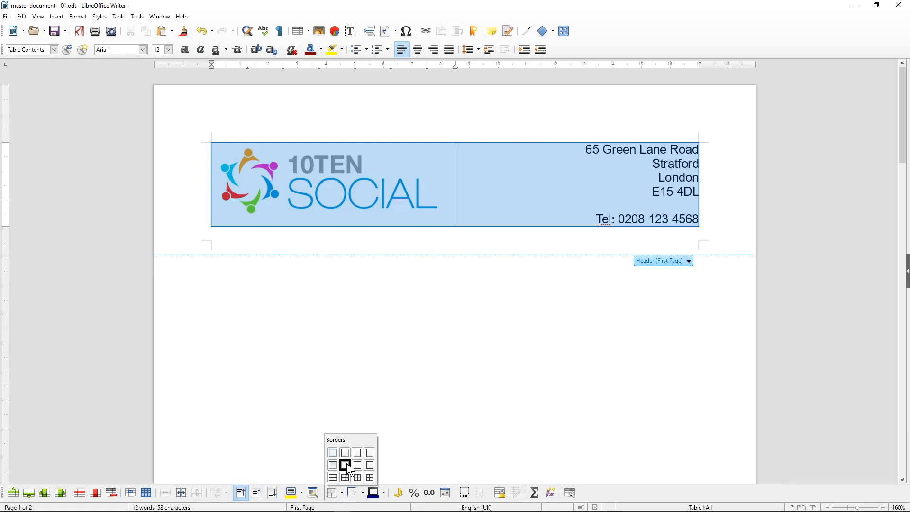
left_click(346, 463)
Make the empty line below the header a Heading 1, save, and check the print preview
left_click(382, 368)
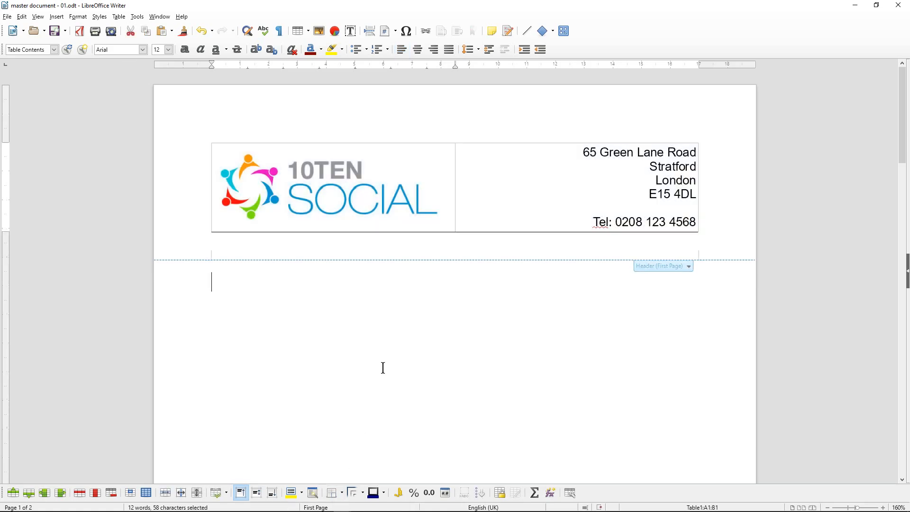
key("ctrl+1")
left_click(65, 35)
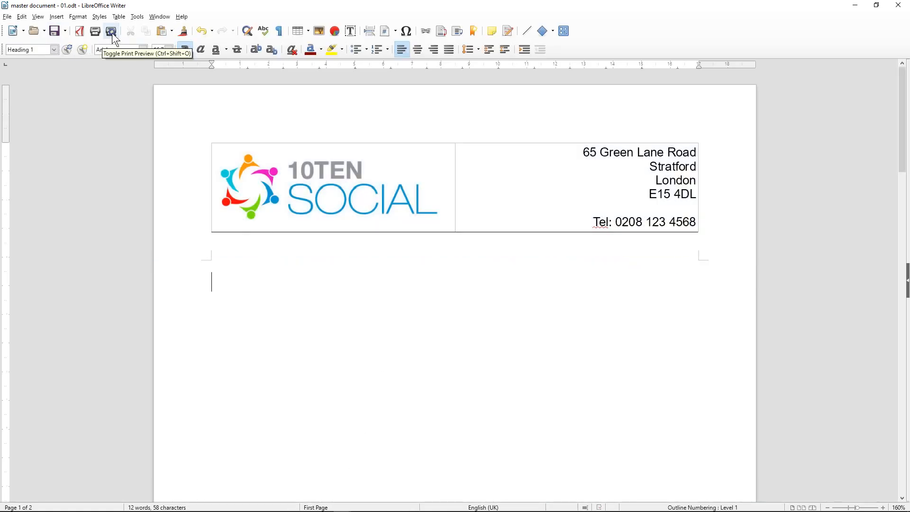
left_click(111, 32)
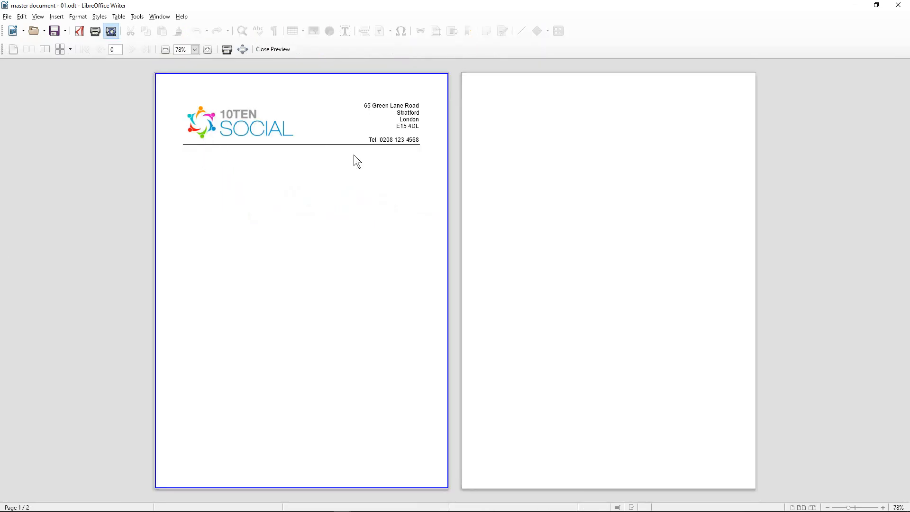
left_click(275, 49)
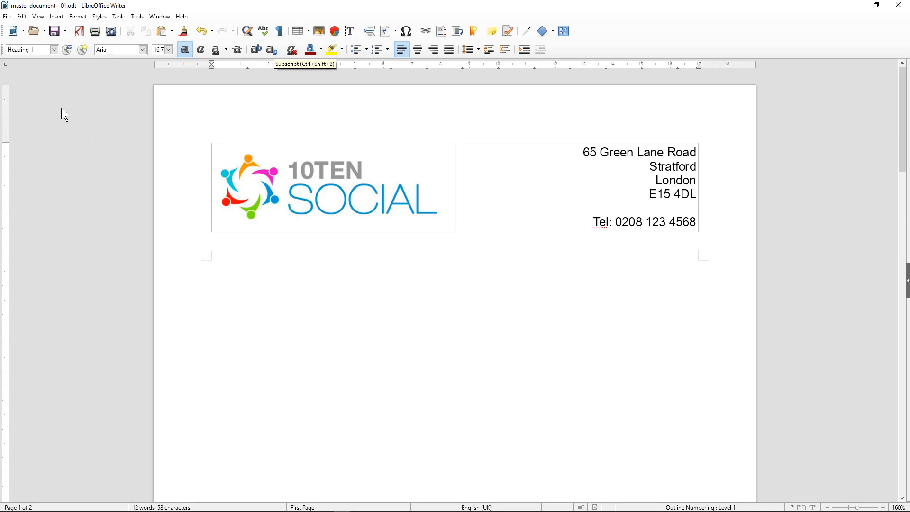
Set the empty line below the header to Text Body style
left_click(54, 50)
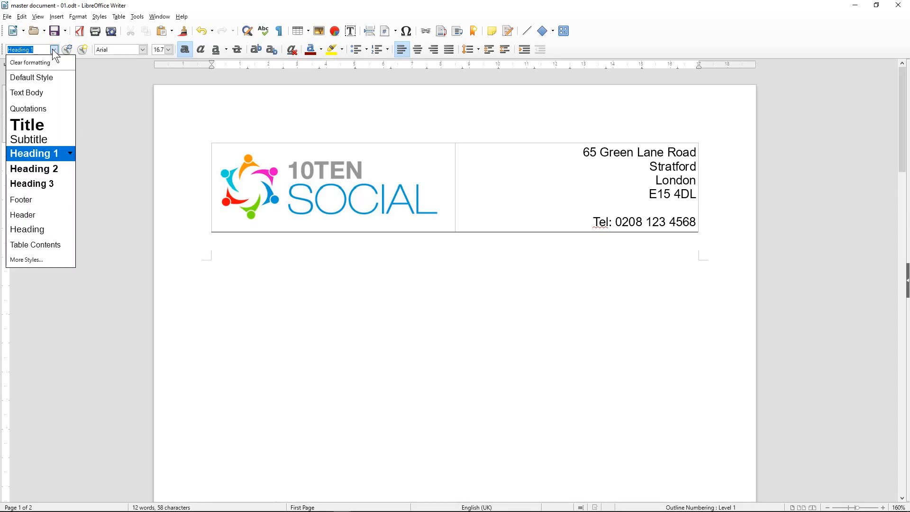
left_click(240, 290)
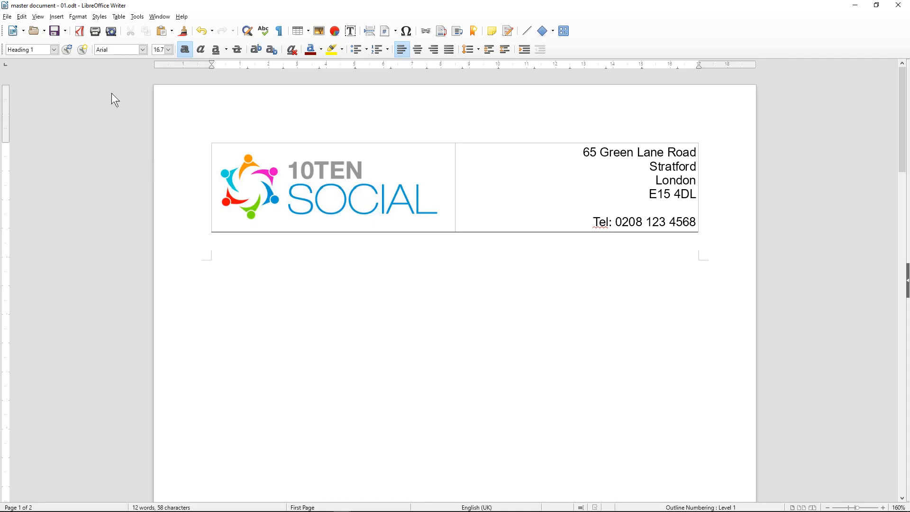
left_click(56, 49)
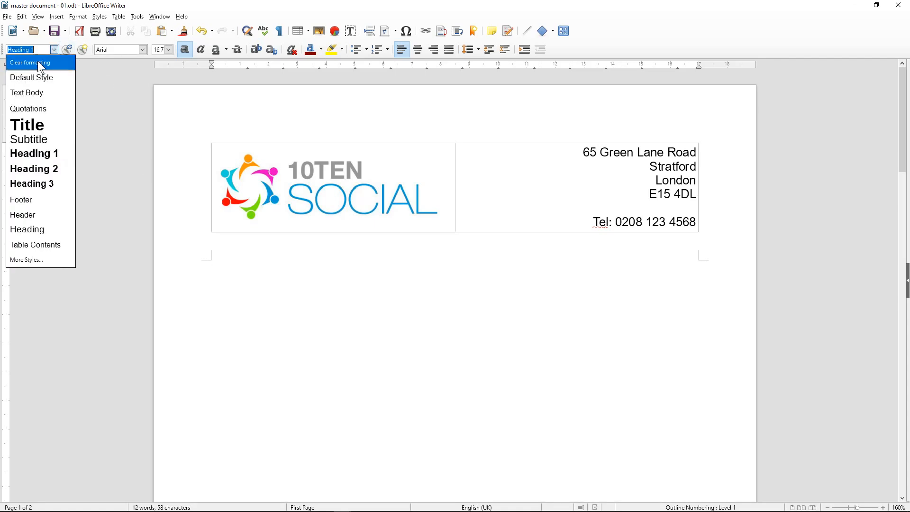
left_click(39, 64)
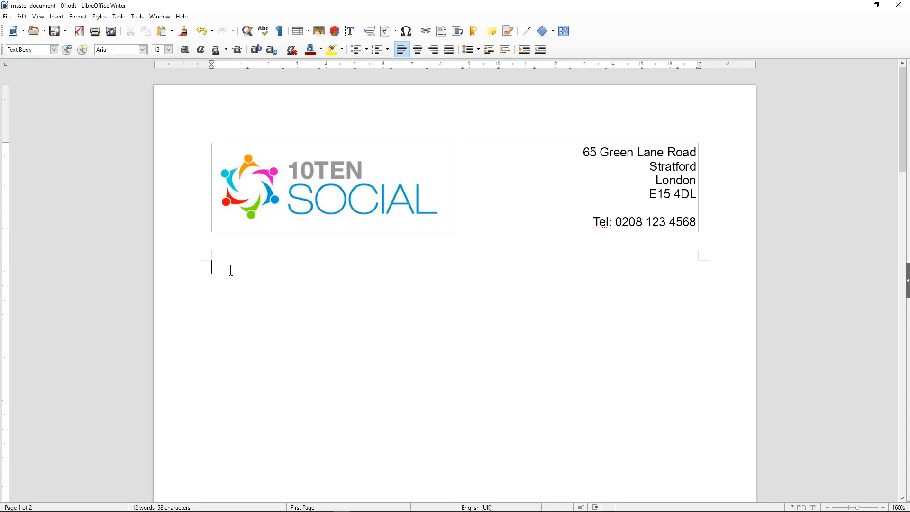
Type 'This is the main title for this document' and style it Heading 1
type("Th")
type("is is th")
type("e ma")
key("BackSpace")
type("main title for")
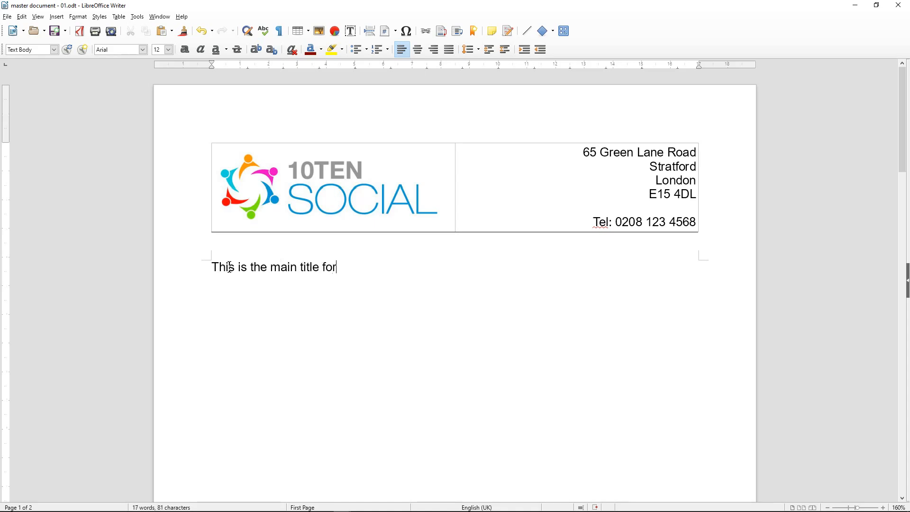
type(" this document")
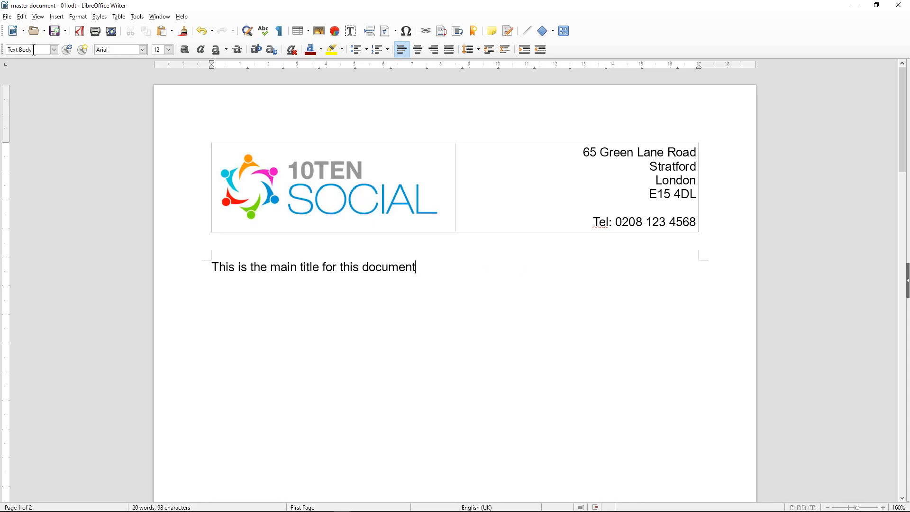
left_click(54, 49)
key("Escape")
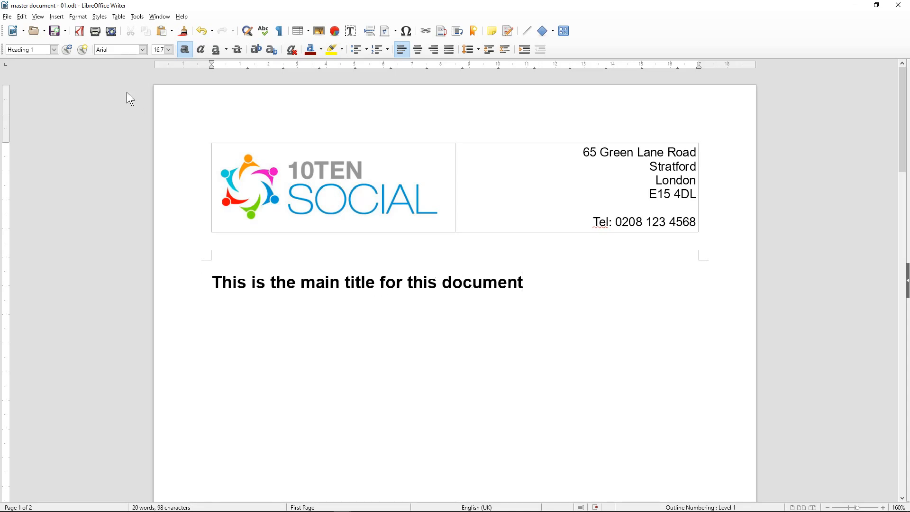
Under the Heading 1 title, type 'This is some sub text for the title above' and select it
left_click(55, 50)
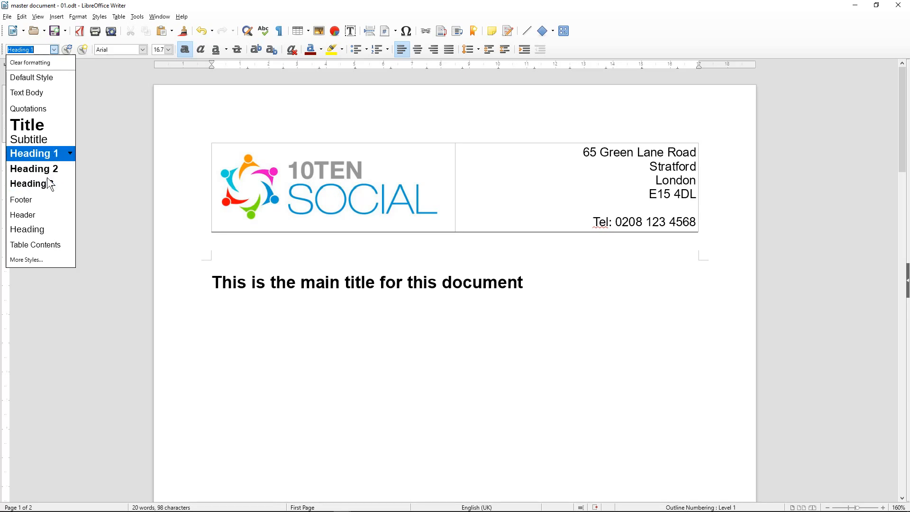
left_click(536, 283)
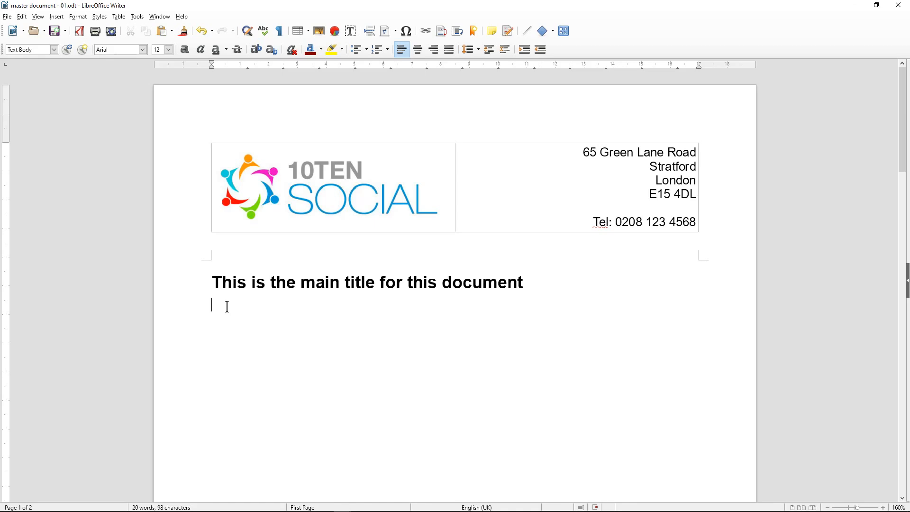
type("This is some sub text")
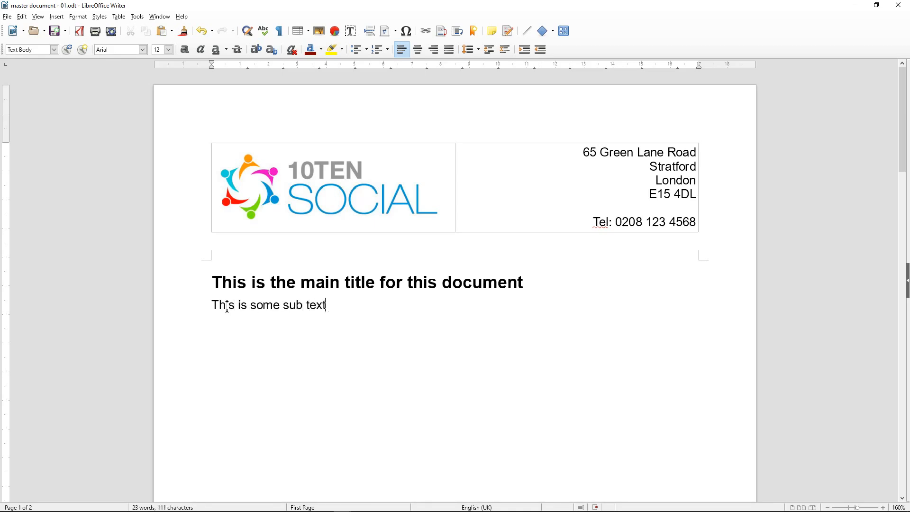
type(" for the title above.")
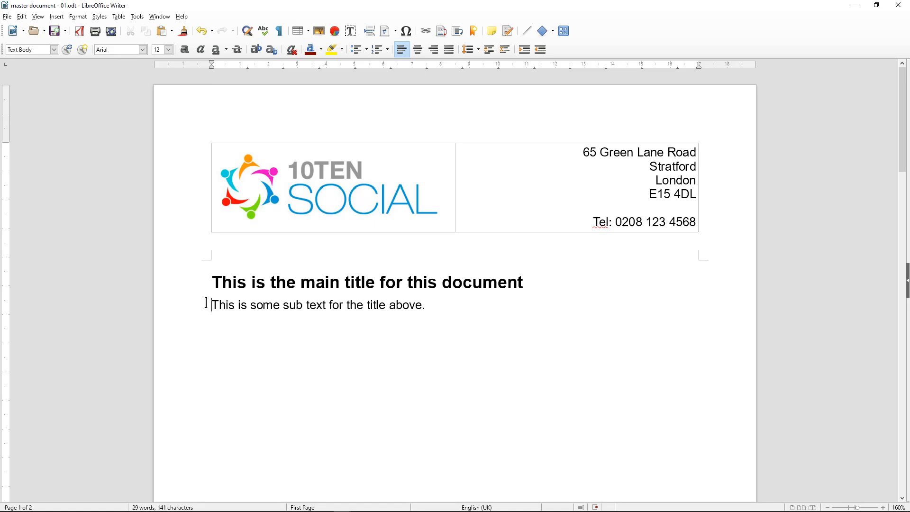
left_click_drag(206, 305, 449, 309)
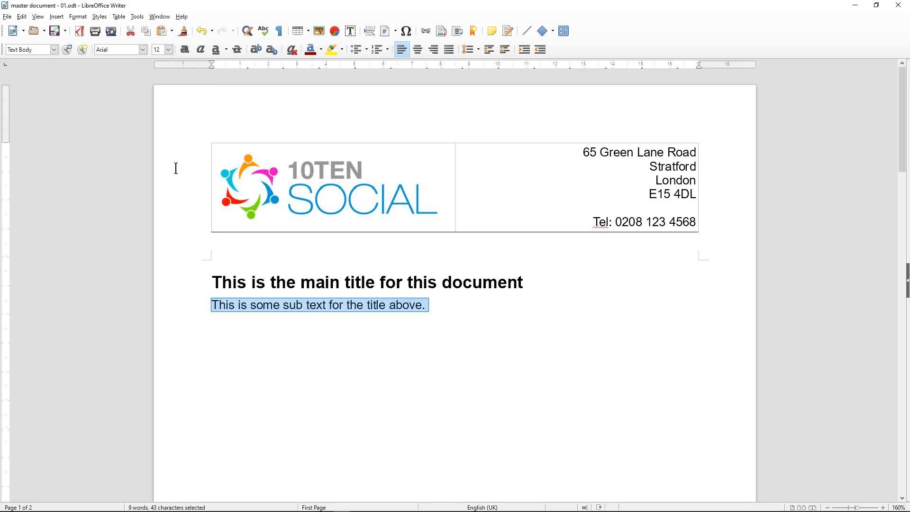
Copy the sub-text sentence and paste it several times after itself to build one long paragraph
left_click(21, 17)
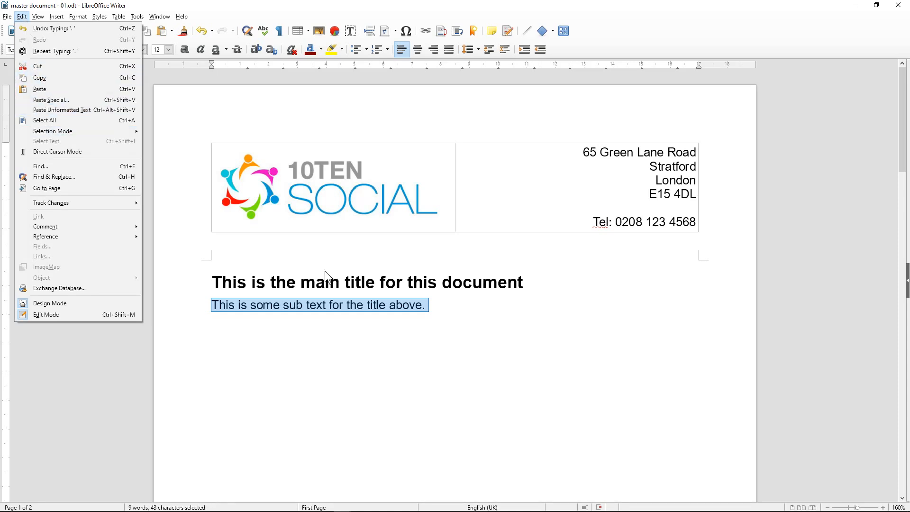
left_click(306, 309)
right_click(306, 306)
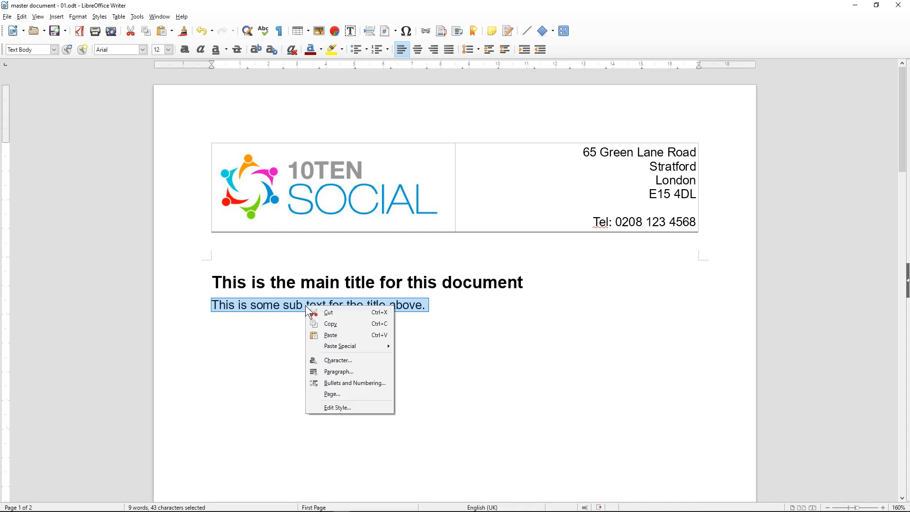
left_click(363, 323)
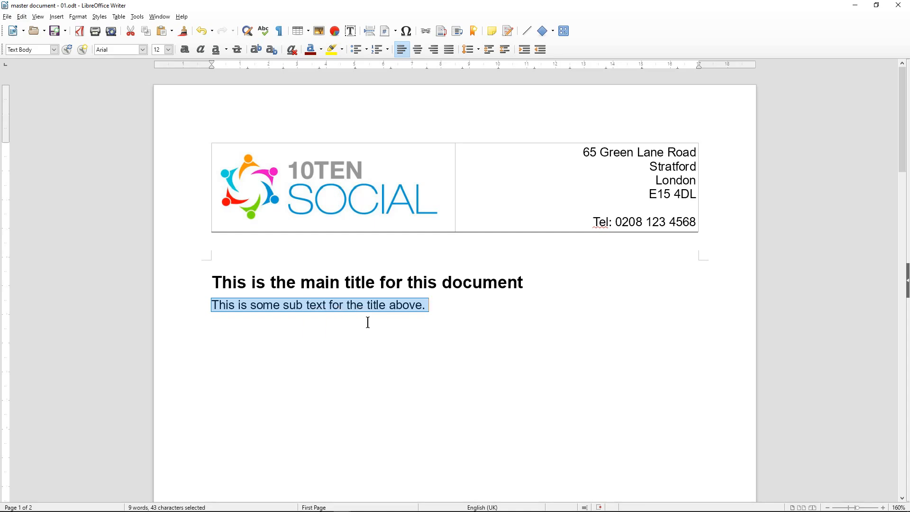
left_click(435, 305)
key("Left")
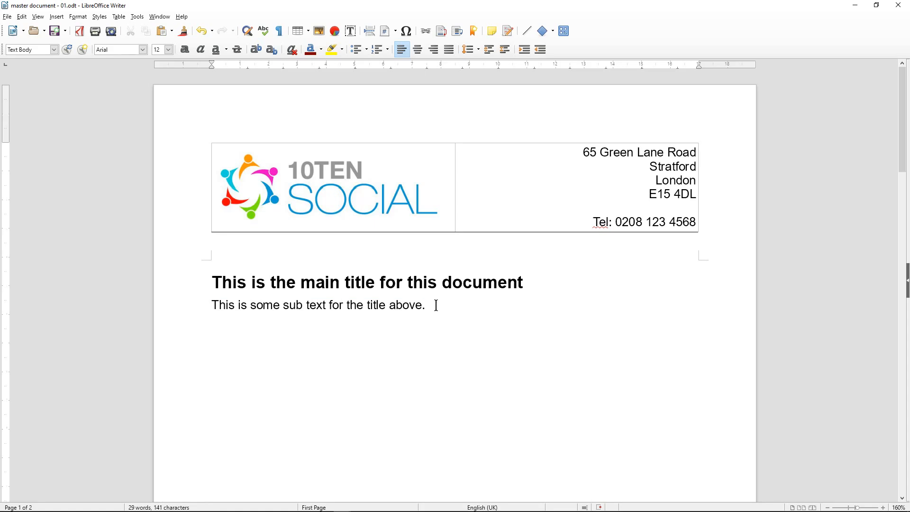
key("ctrl+v")
key("ctrl+v")
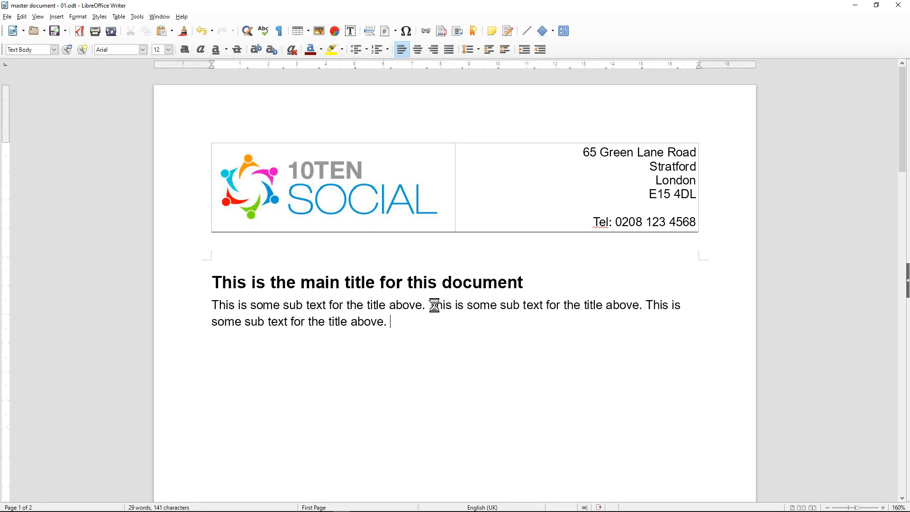
key("ctrl+v")
key("ctrl+v")
key("ctrl+v")
key("ctrl+v")
key("ctrl+v")
key("ctrl+v")
key("ctrl+v")
key("ctrl+v")
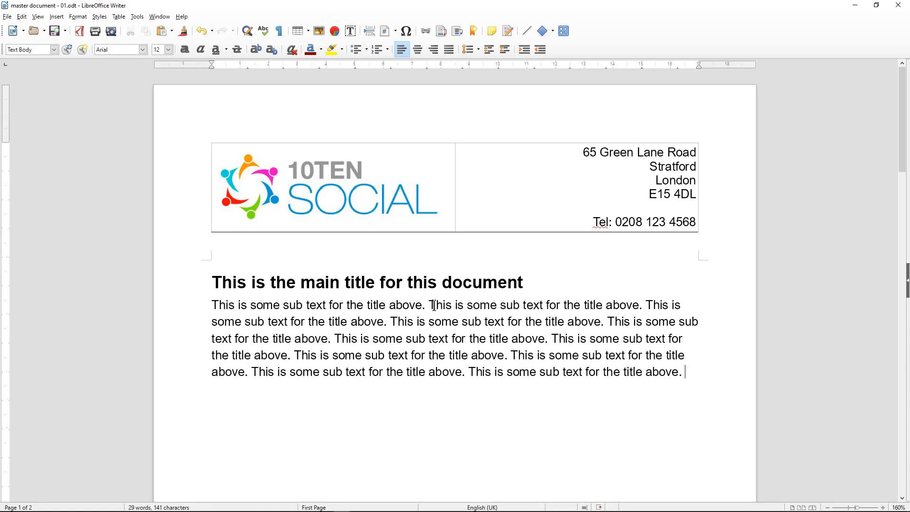
key("ctrl+v")
key("ctrl+v")
key("ctrl+v")
key("ctrl+v")
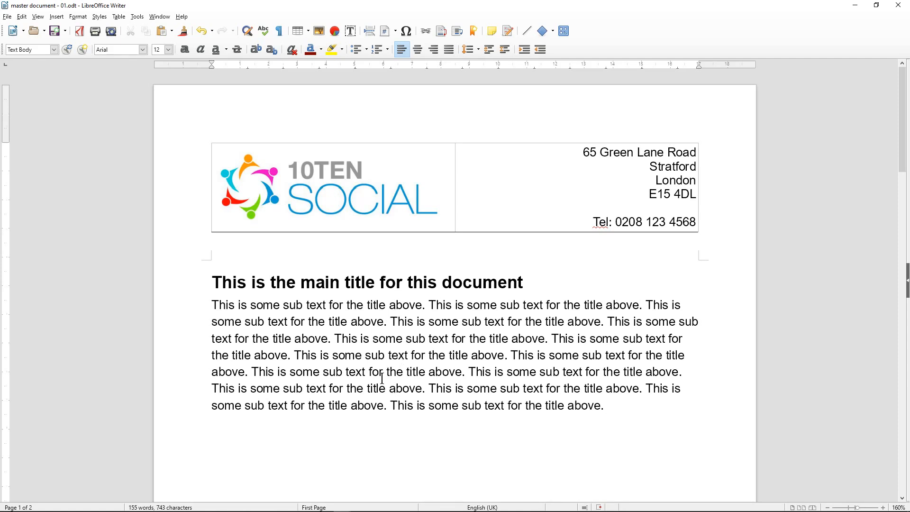
Add the line 'The is a second heading for this document' and style it Heading 2
key("Return")
type("The is a second ")
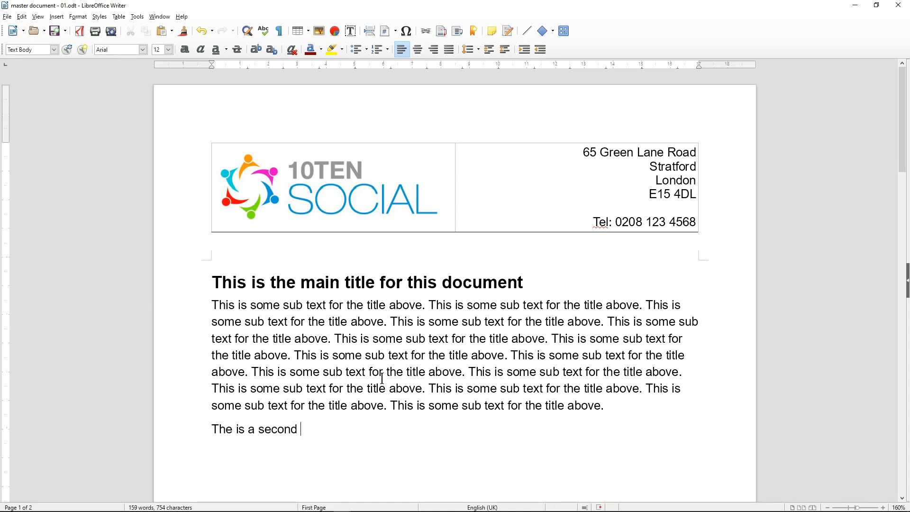
type("head")
key("BackSpace")
type("ading for th")
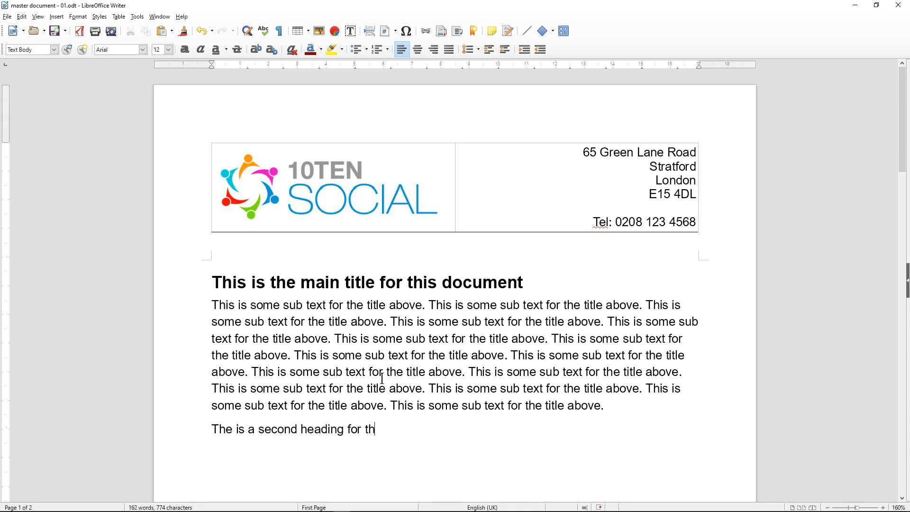
type("is document")
left_click_drag(212, 430, 455, 429)
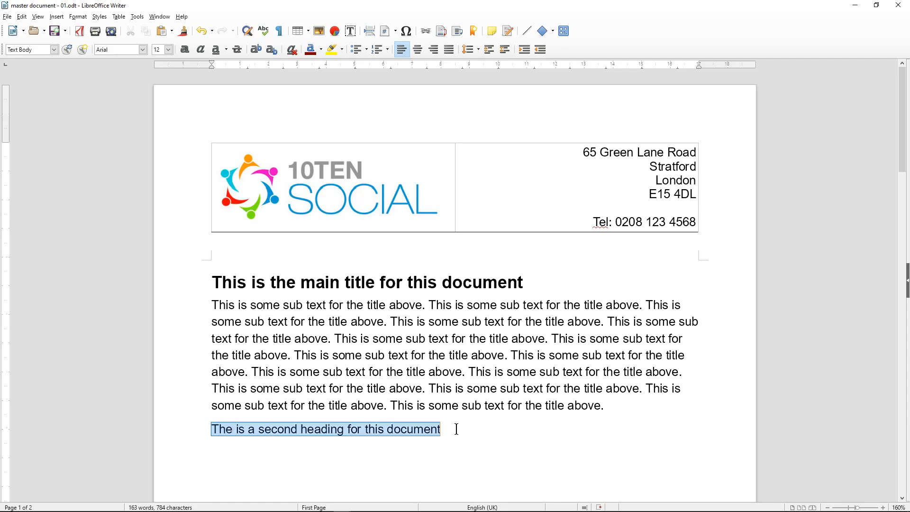
left_click(54, 50)
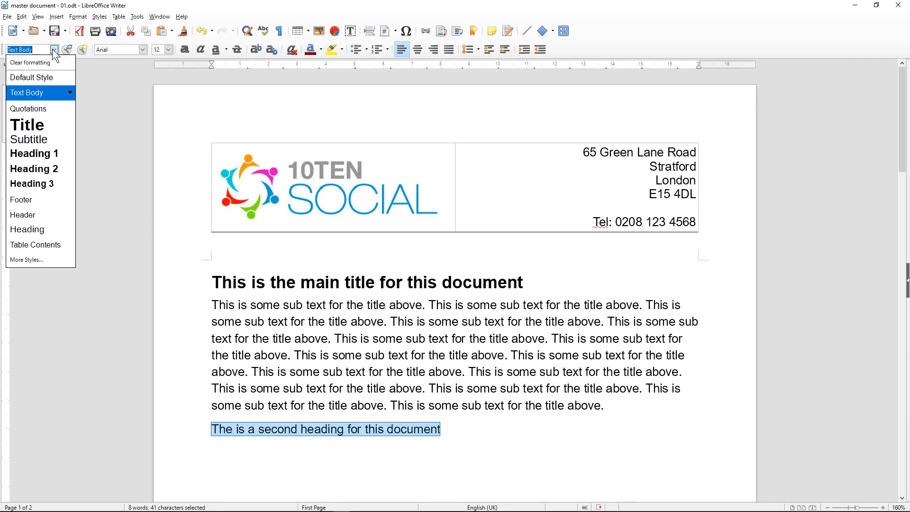
left_click(35, 168)
Type the repeated 'This is some sub text for the title above.' sentences beneath the second heading
scroll(355, 416, "down", 3)
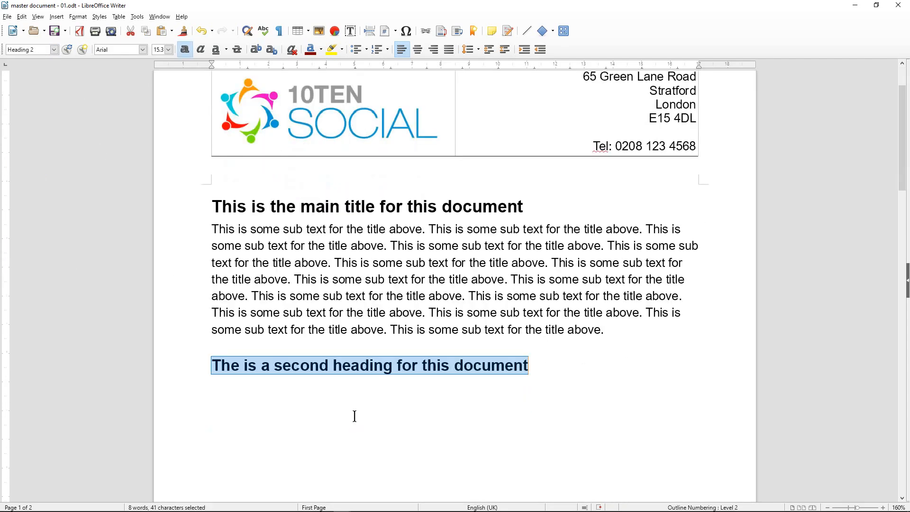
left_click(560, 358)
type("This is some sub text for the title above. ")
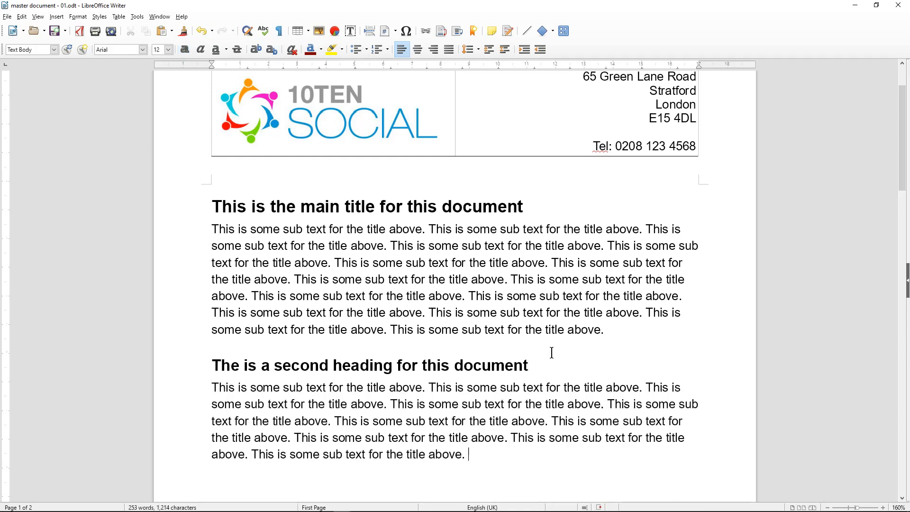
type("This is some sub text for the title above. This is some sub text for the title above. This is some sub text for the title above. This is some sub text for the title above. This is some sub text for the title above. This is some sub text for the title above. This is some sub text for the title above. This is some sub text for the title above. This is some sub text for the title above. This is some sub text for the title above. This is some sub text for the title above.")
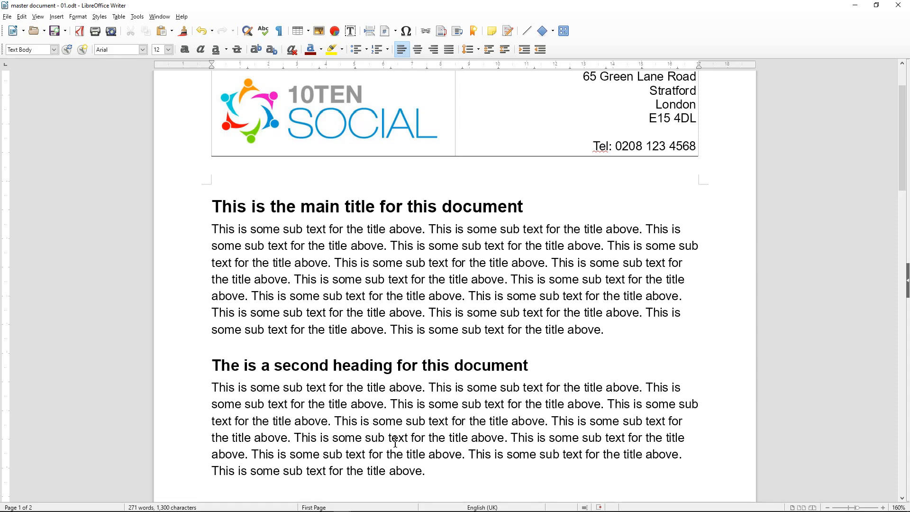
scroll(435, 427, "down", 2)
Paste the sentence at the end of the second paragraph, then type 'This is the third title for this document'
right_click(441, 392)
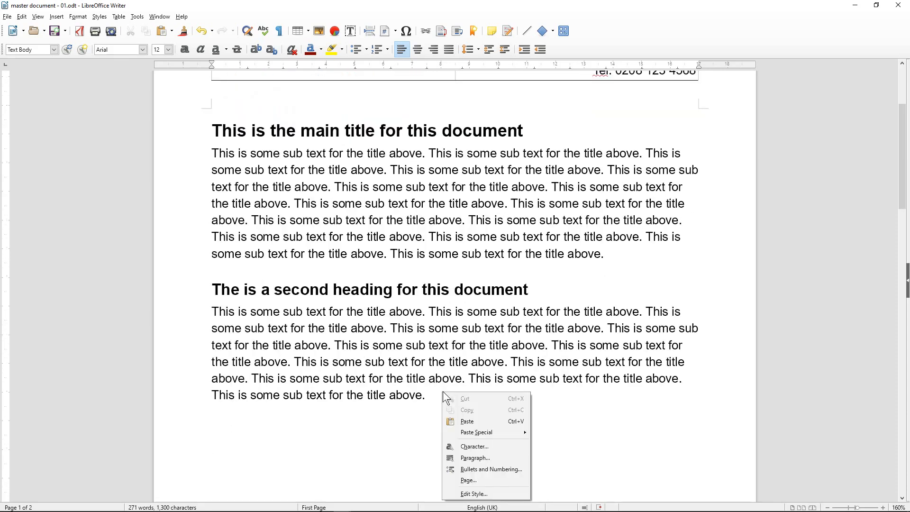
left_click(467, 422)
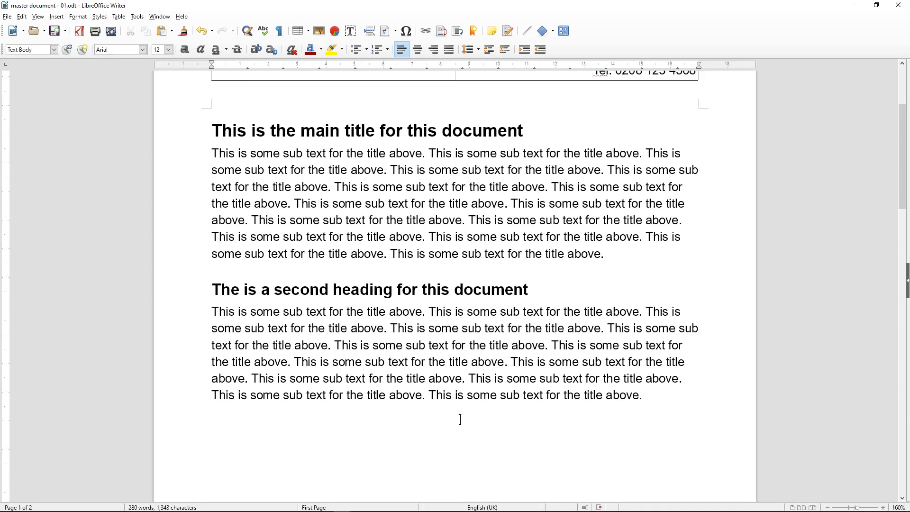
key("Return")
type("This is ")
type("the 3rd")
key("BackSpace")
key("BackSpace")
key("BackSpace")
key("BackSpace")
type("third")
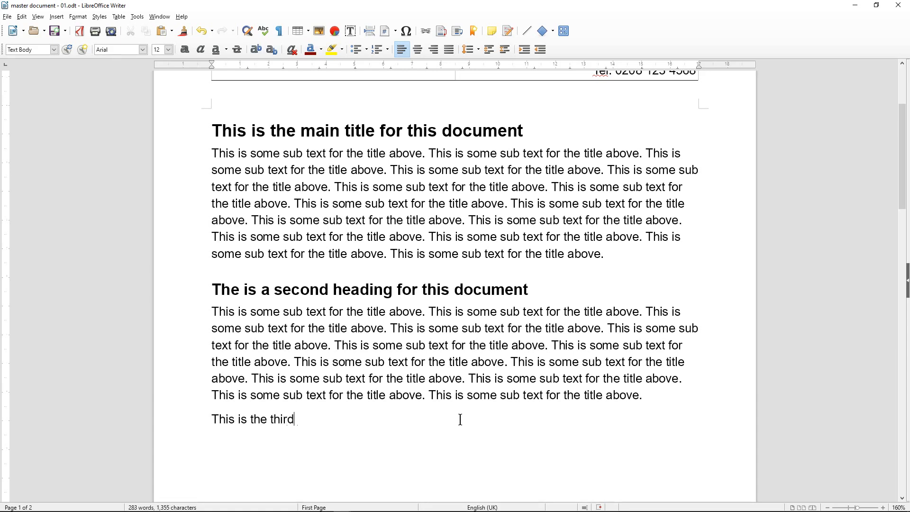
type(" title for this document")
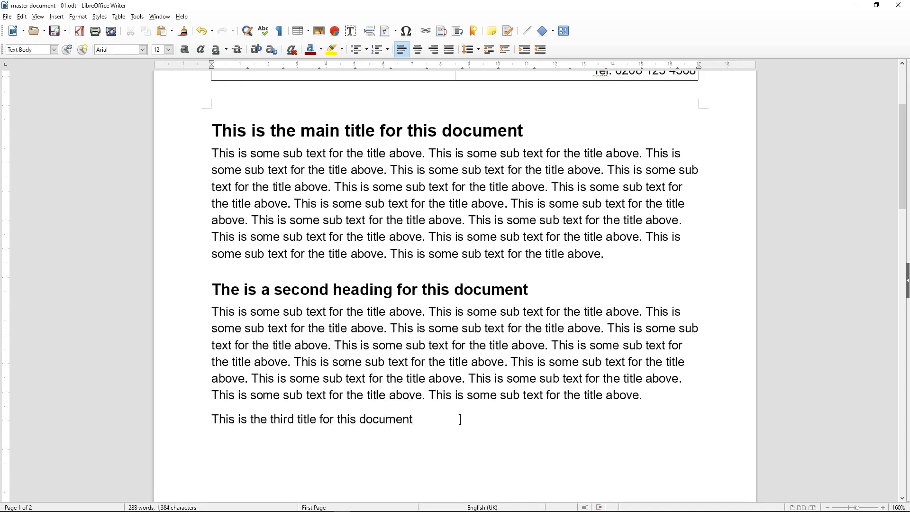
Style the third title Heading 3 and type repeated sub-text sentences beneath it
left_click_drag(200, 416, 458, 424)
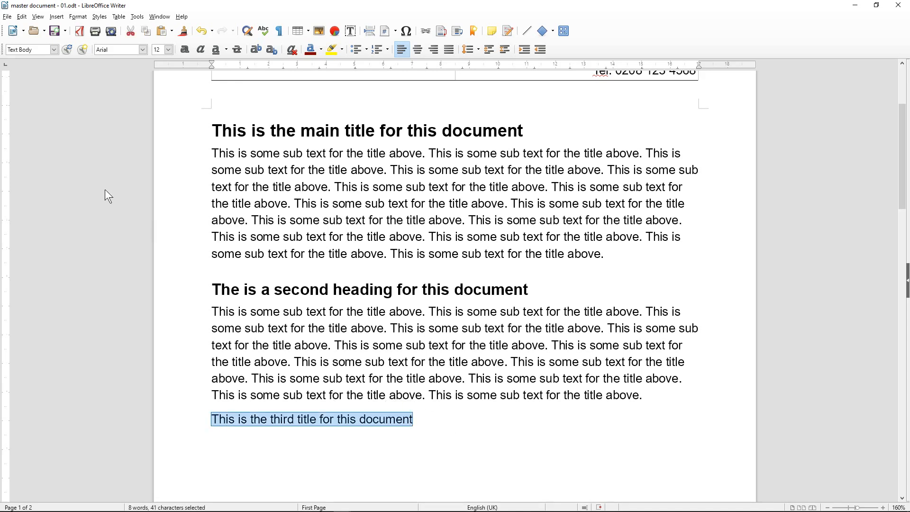
left_click(54, 50)
left_click(49, 182)
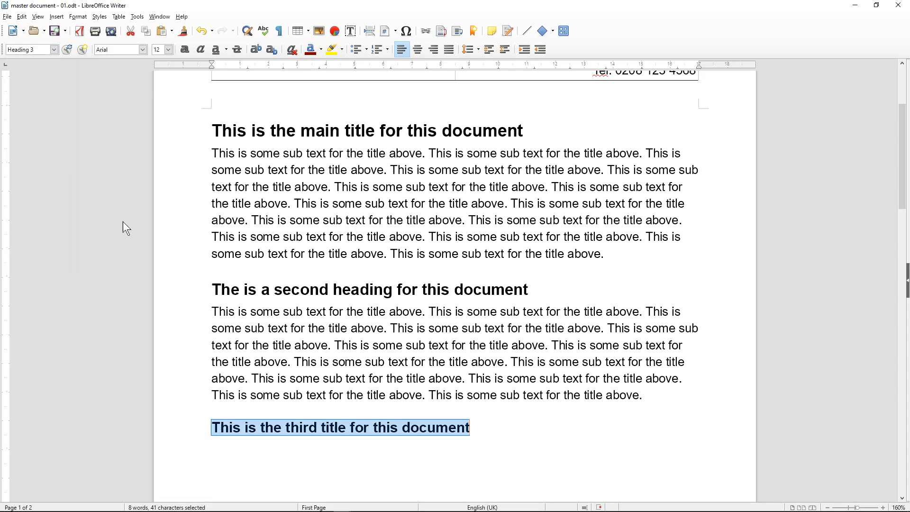
left_click(471, 427)
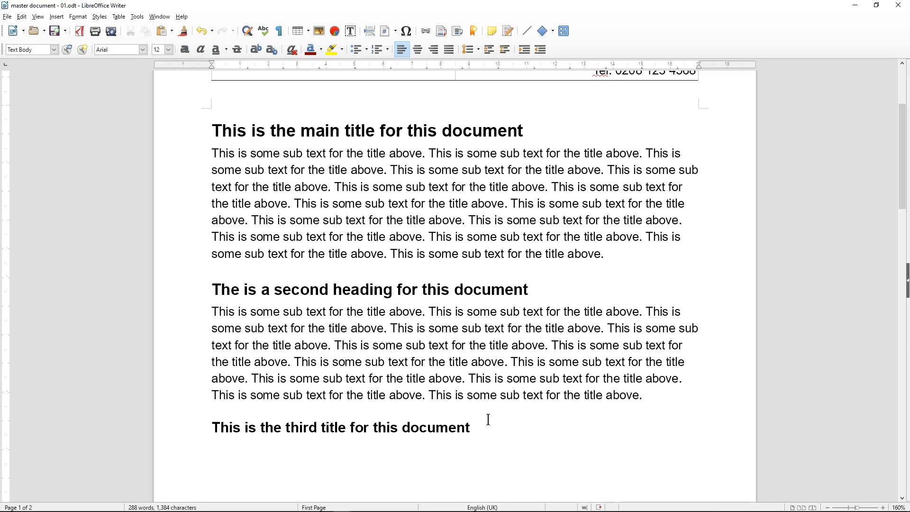
type("This is some sub text for the title above. This is some sub text for the title above. This is some sub text for the title above. This is some sub text for the title above. This is some sub text for the title above. This is some sub text for the title above. ")
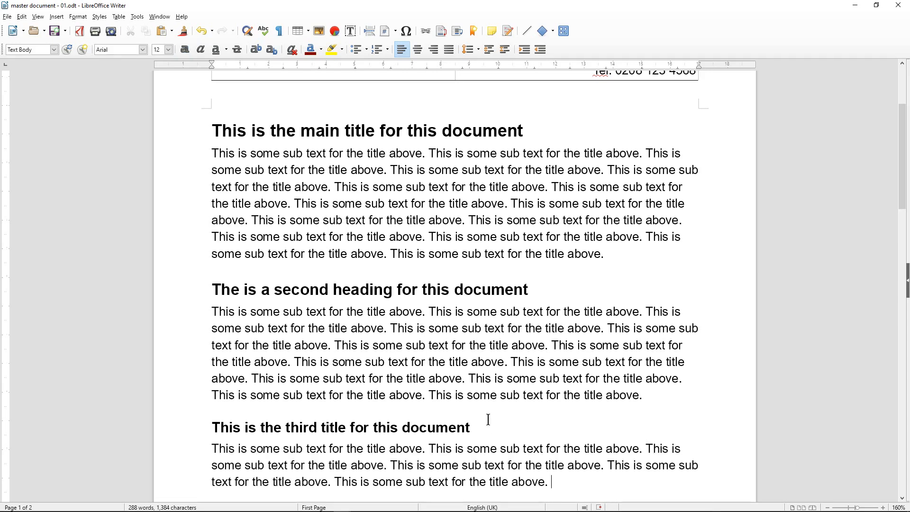
type("This is some sub text for the title above. This is some sub text for the title above. This is some sub text for the title above.")
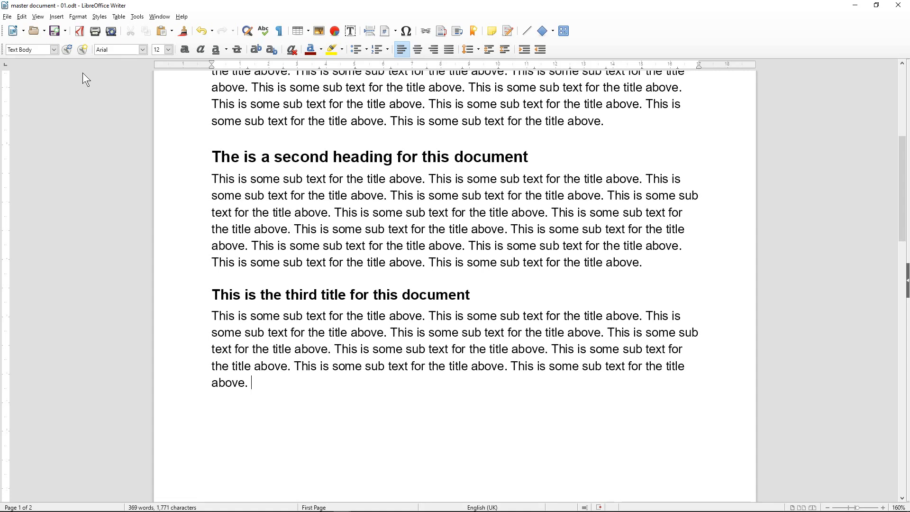
Save the 369-word document, check it in print preview, then return to editing
left_click(55, 31)
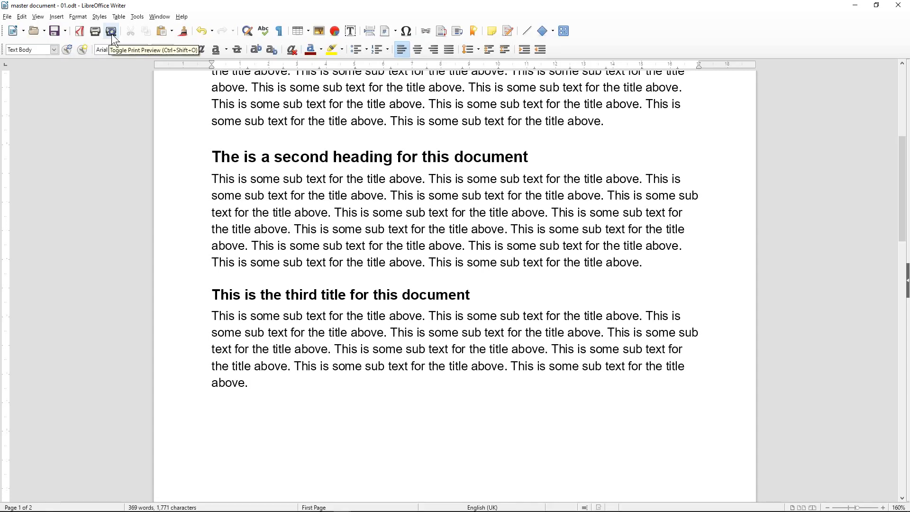
left_click(112, 33)
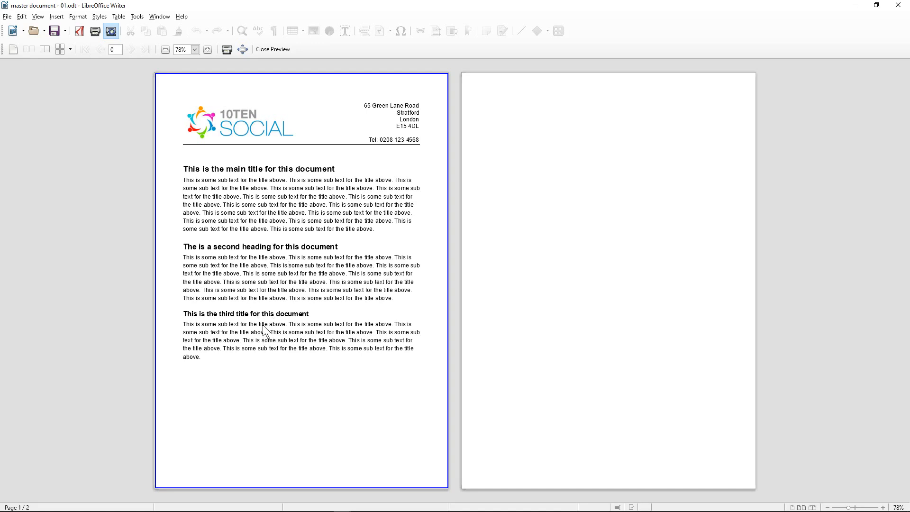
left_click(273, 49)
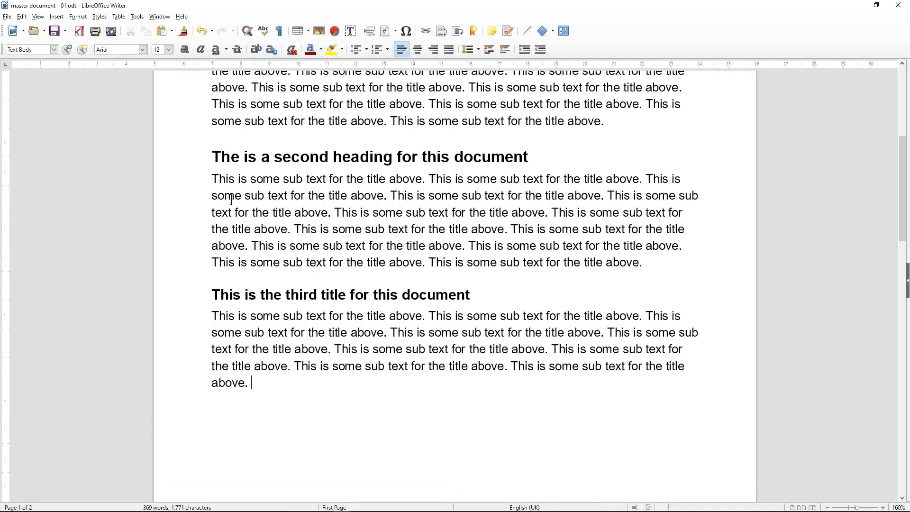
scroll(294, 264, "up", 3)
scroll(286, 275, "down", 2)
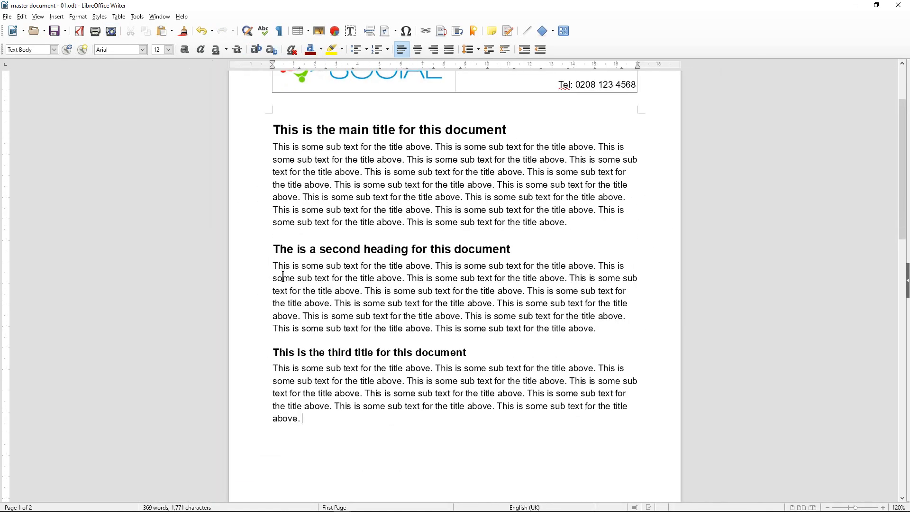
Snap Writer to the left half, close its sidebar, and widen the window
key("super+Left")
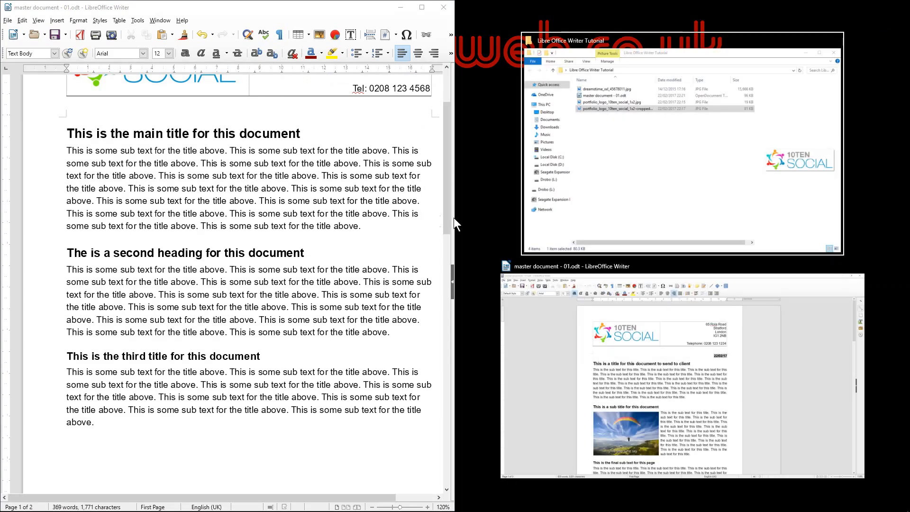
left_click(453, 212)
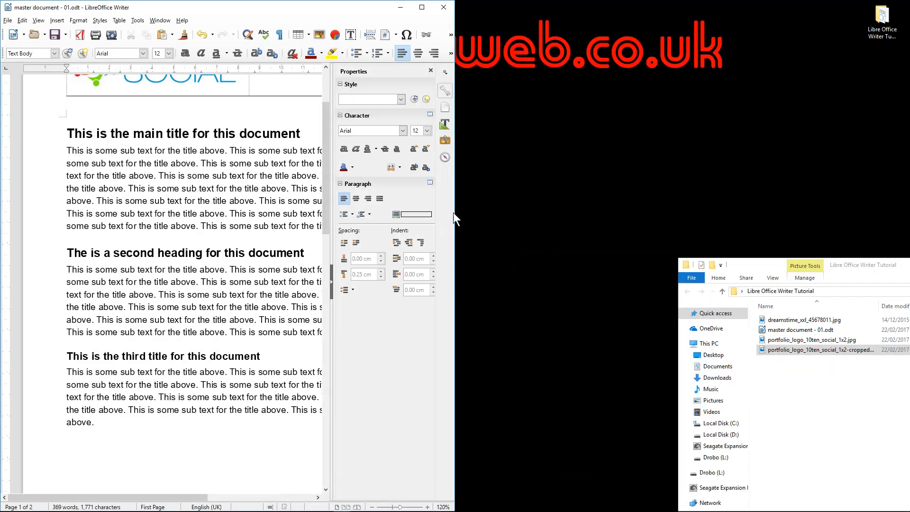
left_click(429, 71)
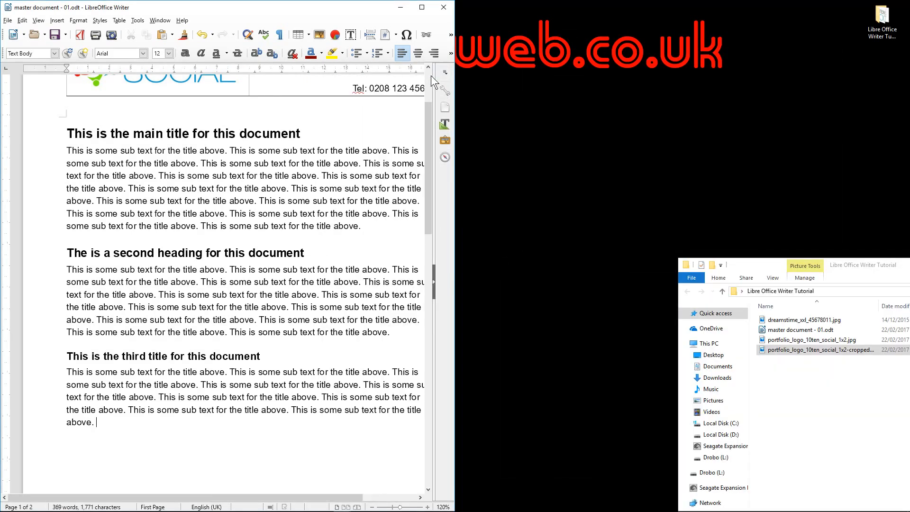
left_click_drag(456, 170, 622, 169)
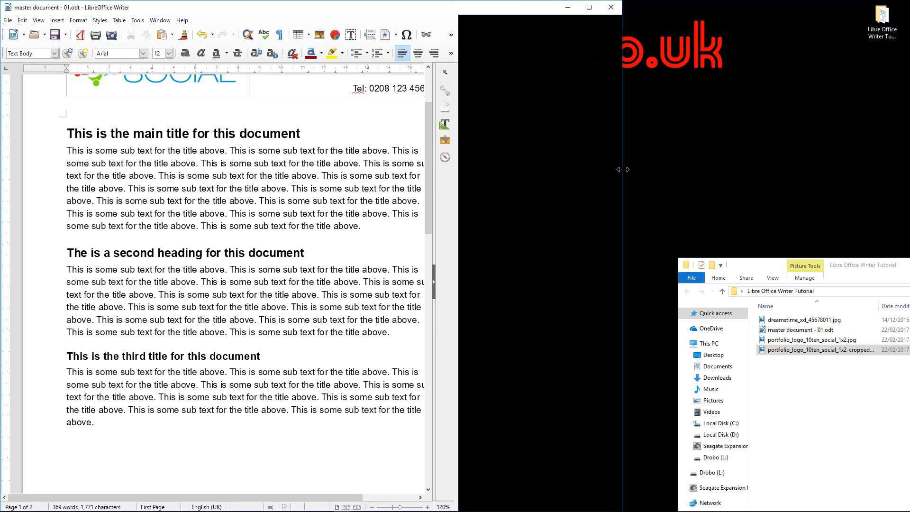
Snap the Libre Office Writer Tutorial folder window to the right half
left_click(837, 271)
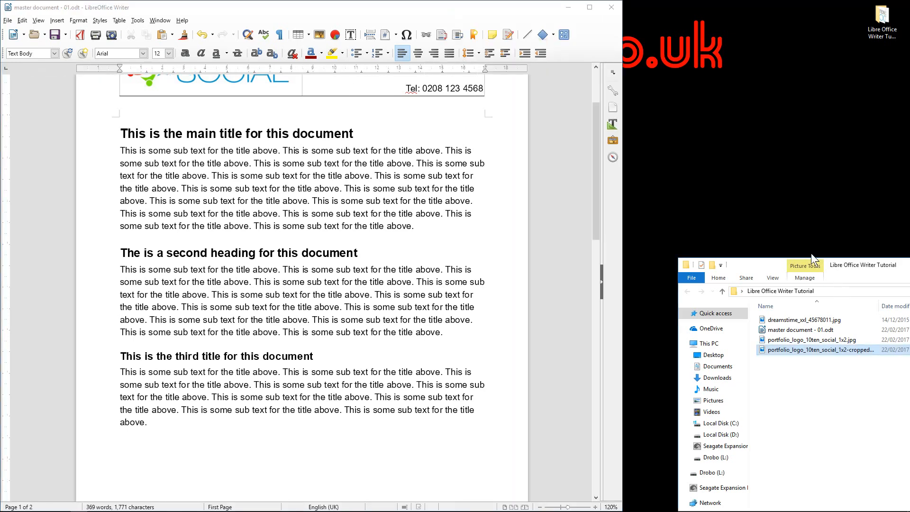
key("super+Down")
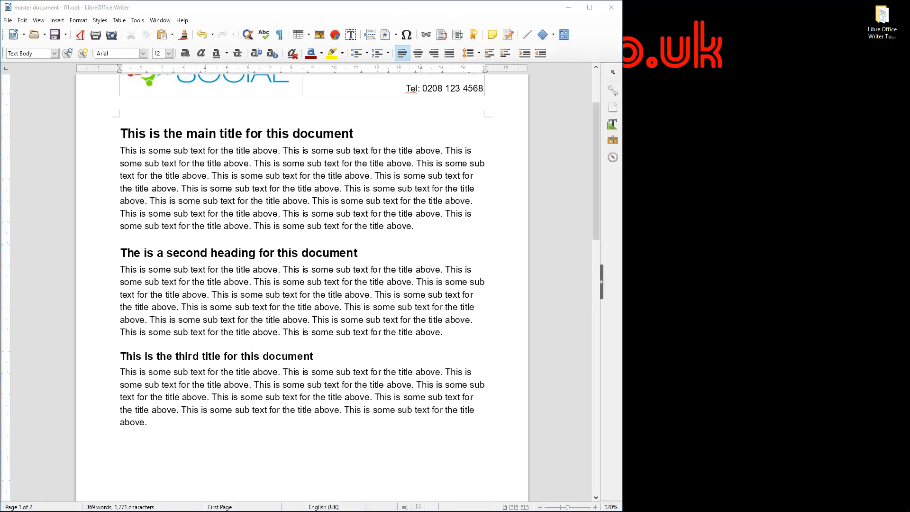
key("super+Right")
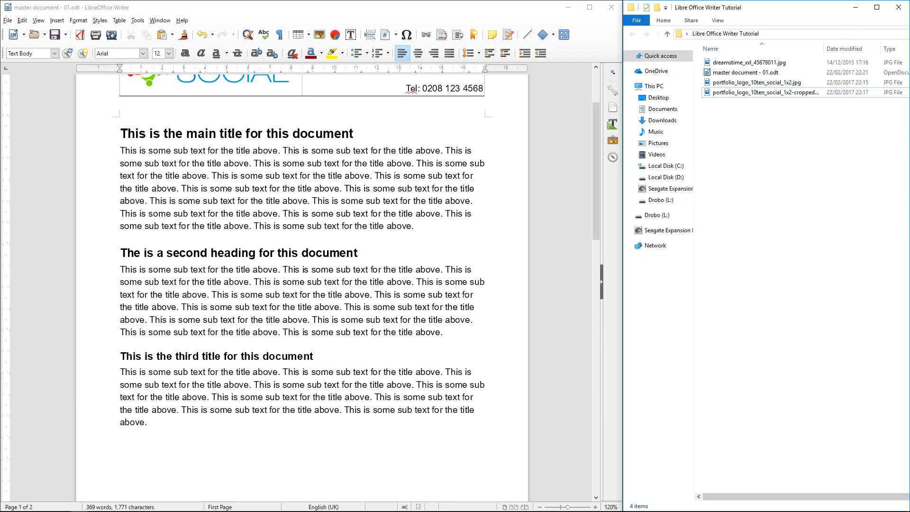
left_click(748, 67)
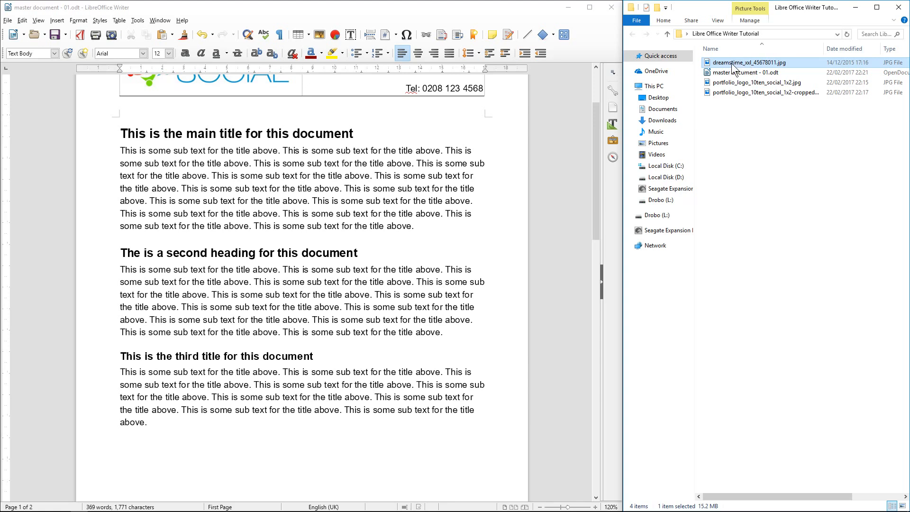
double_click(732, 66)
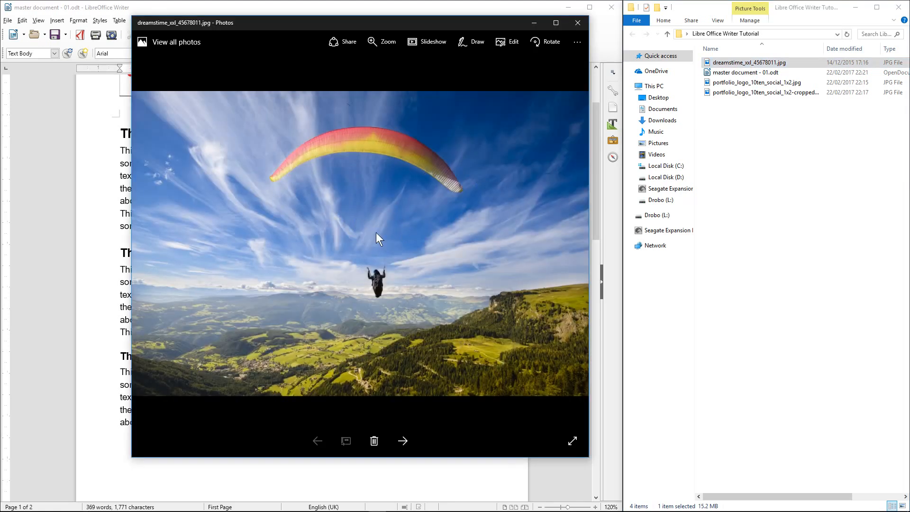
left_click(577, 22)
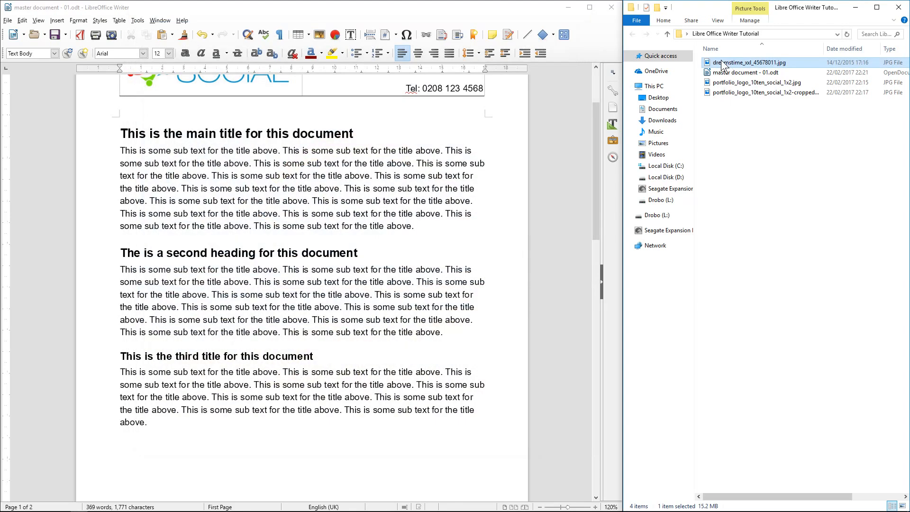
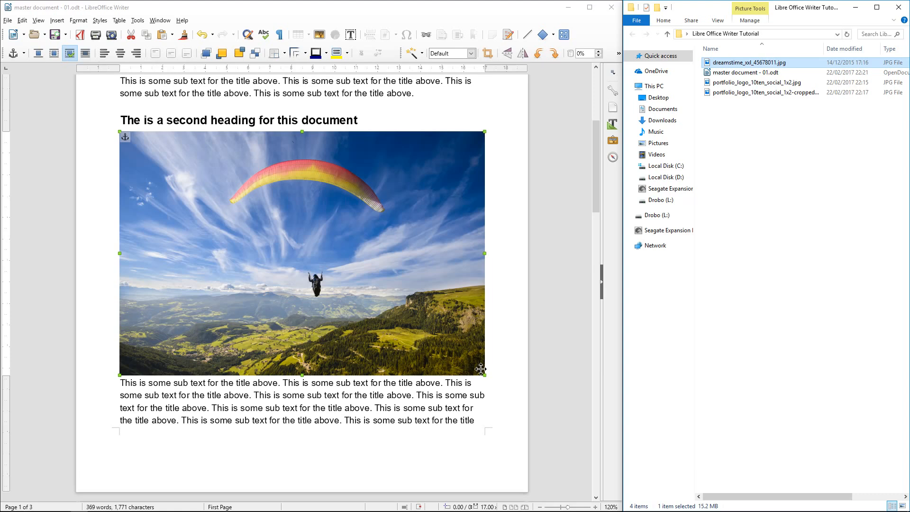
Shrink the paraglider photo and move it to the left margin so text wraps on its right
left_click_drag(484, 374, 264, 250)
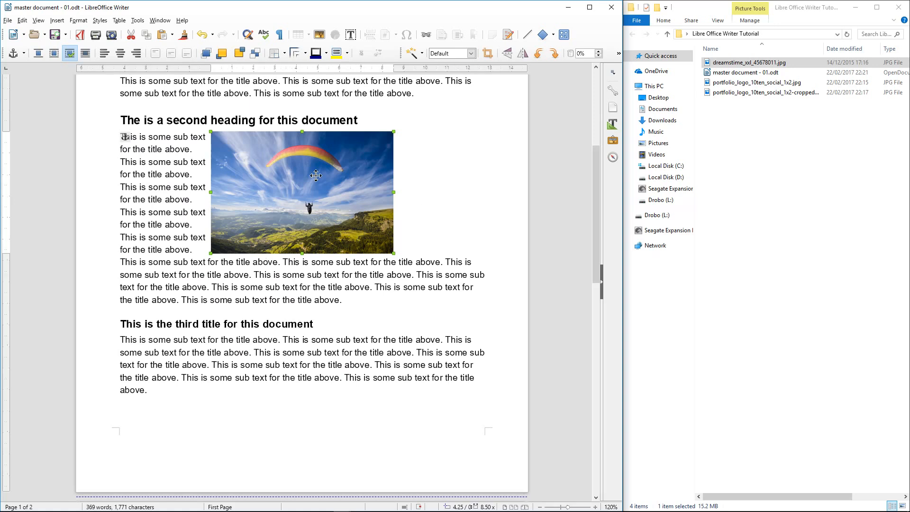
left_click_drag(316, 172, 226, 172)
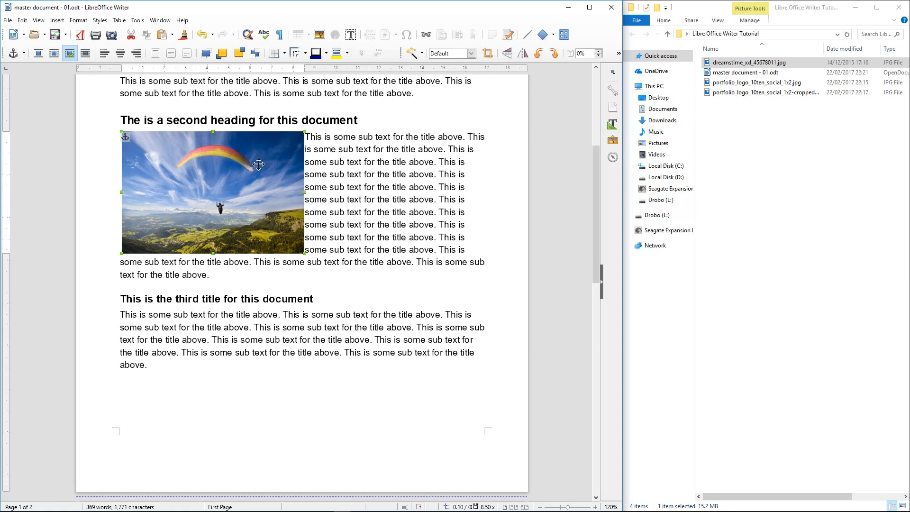
left_click_drag(258, 167, 258, 169)
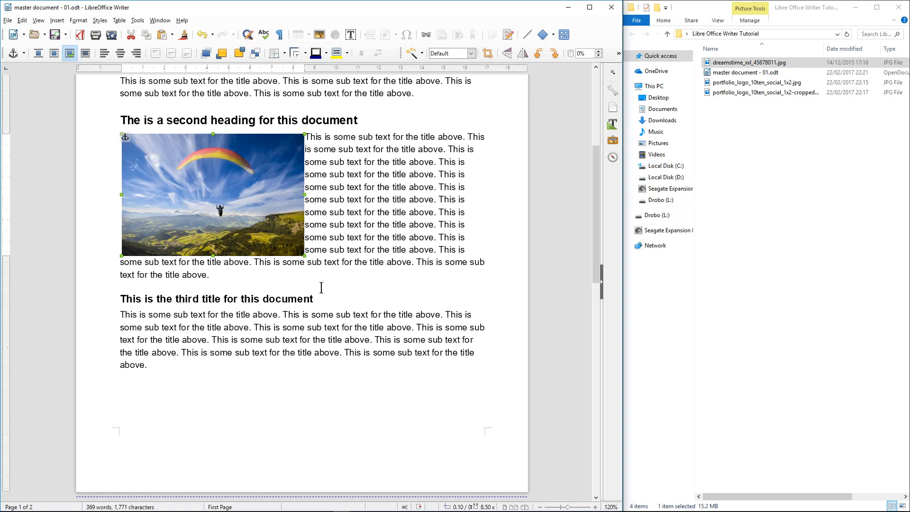
left_click_drag(325, 275, 117, 262)
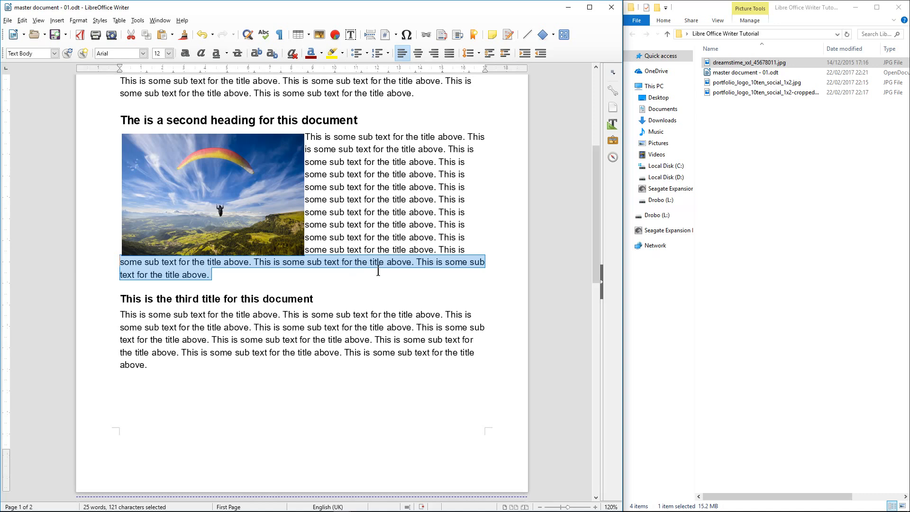
left_click(367, 273)
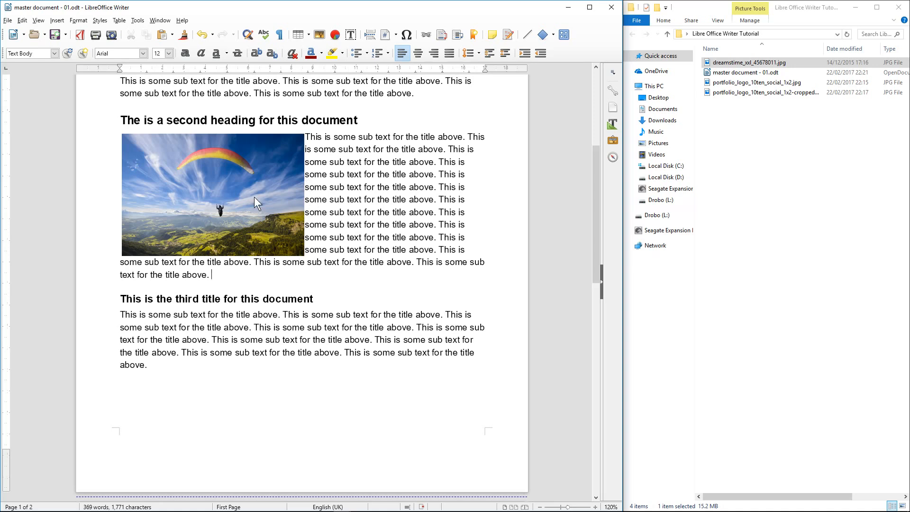
left_click(249, 184)
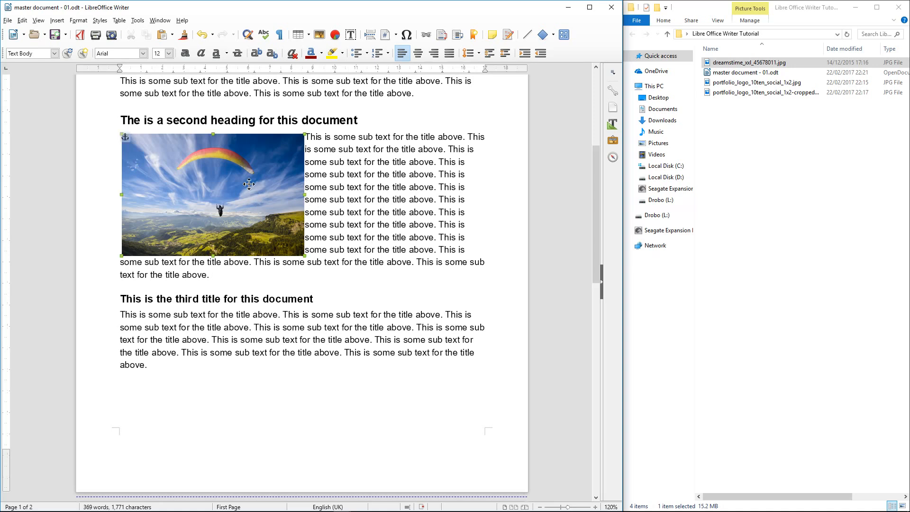
Give the paraglider photo the Frame style and drag it back to the left margin
left_click(614, 125)
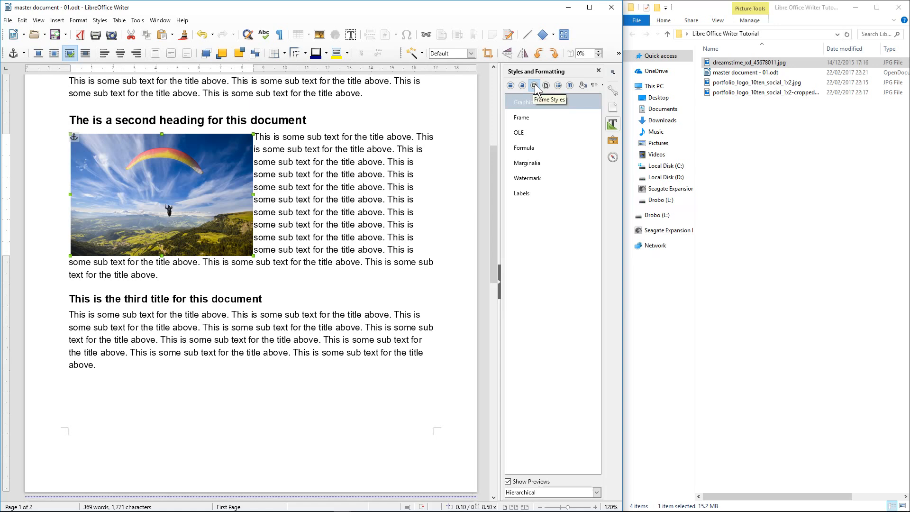
left_click(524, 118)
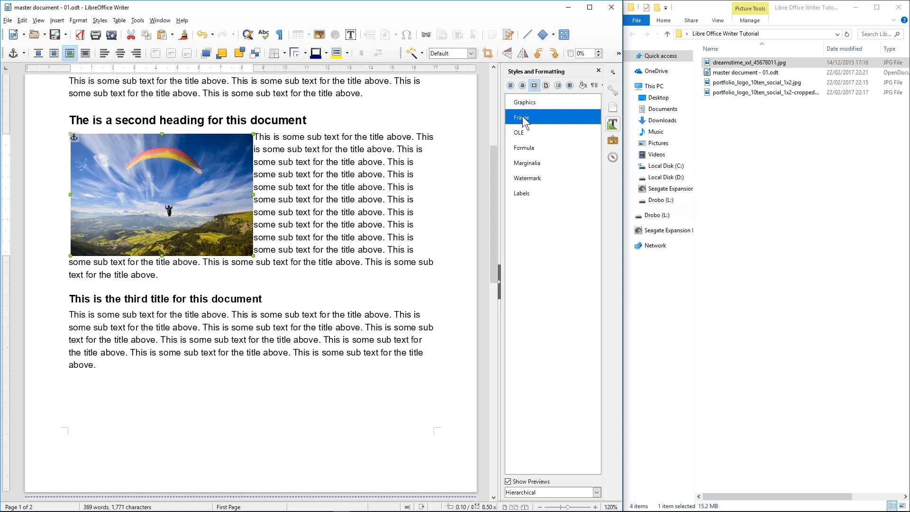
double_click(523, 118)
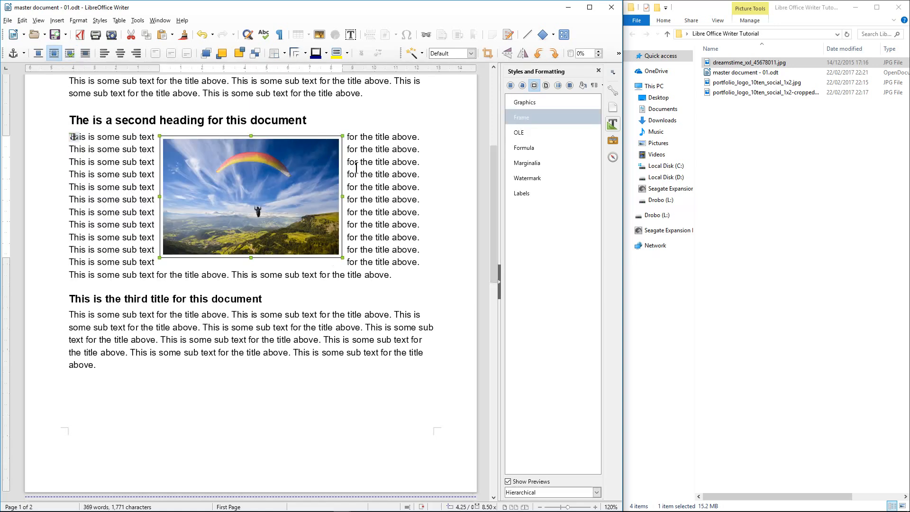
left_click_drag(266, 172, 181, 167)
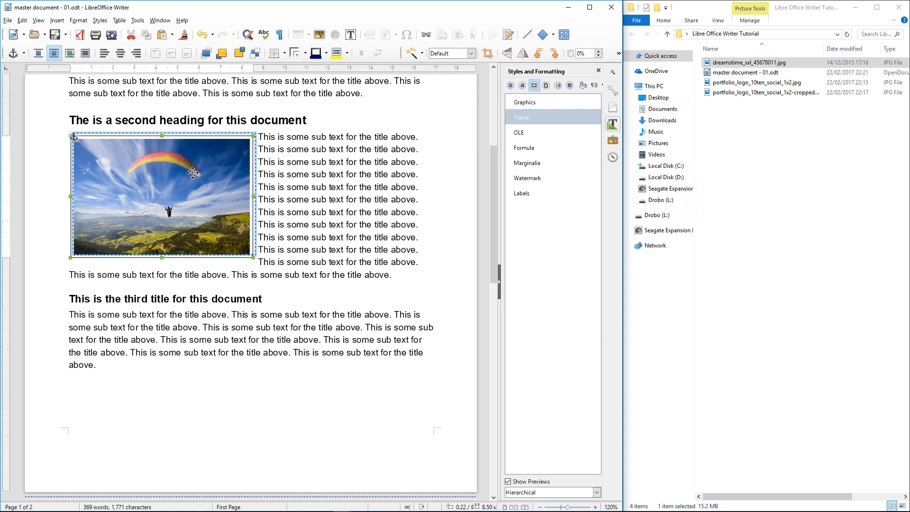
left_click_drag(193, 172, 190, 174)
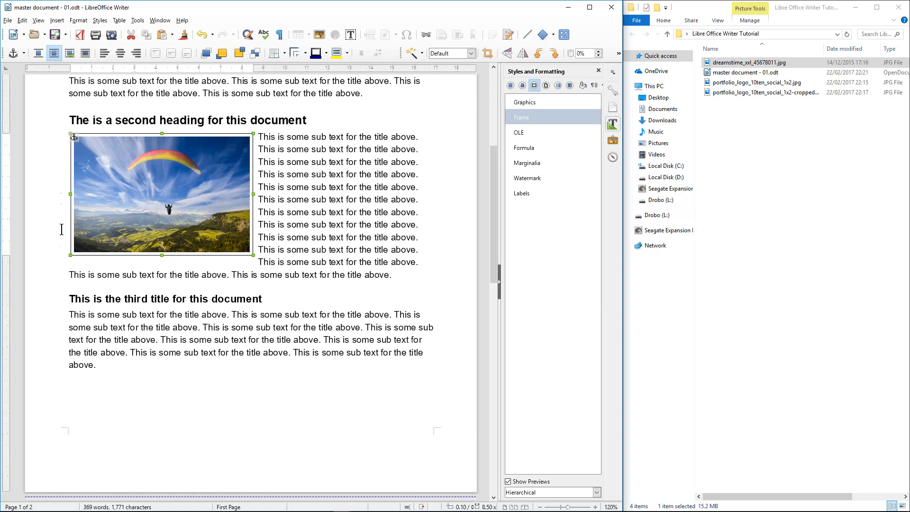
left_click(370, 212)
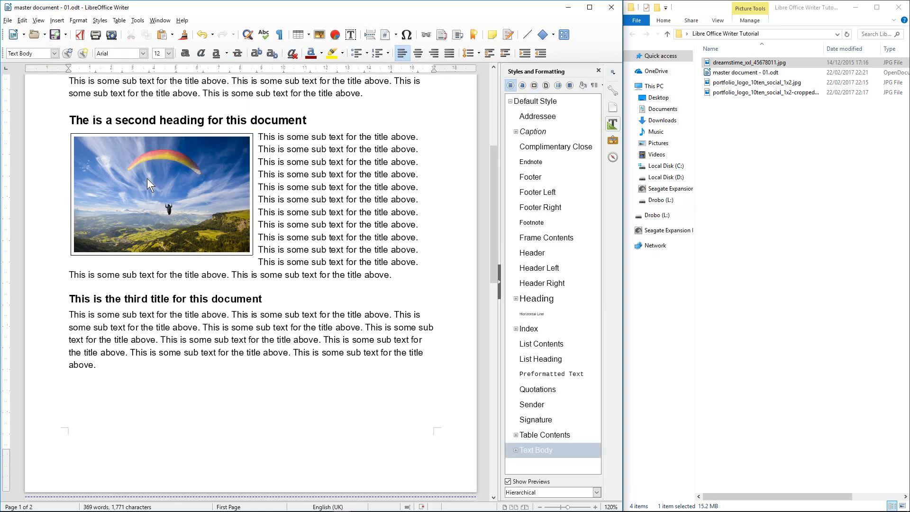
left_click(195, 188)
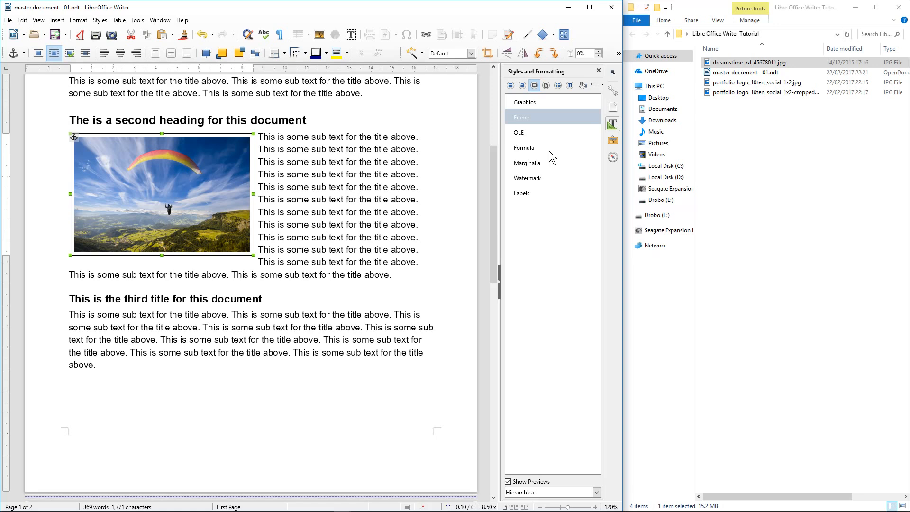
Modify the Frame style so its border line style is none, then apply it
right_click(530, 118)
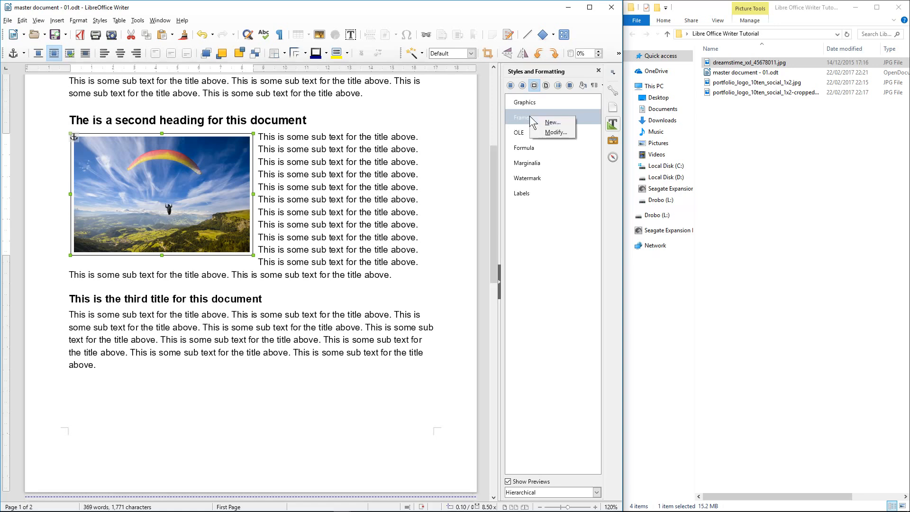
left_click(559, 133)
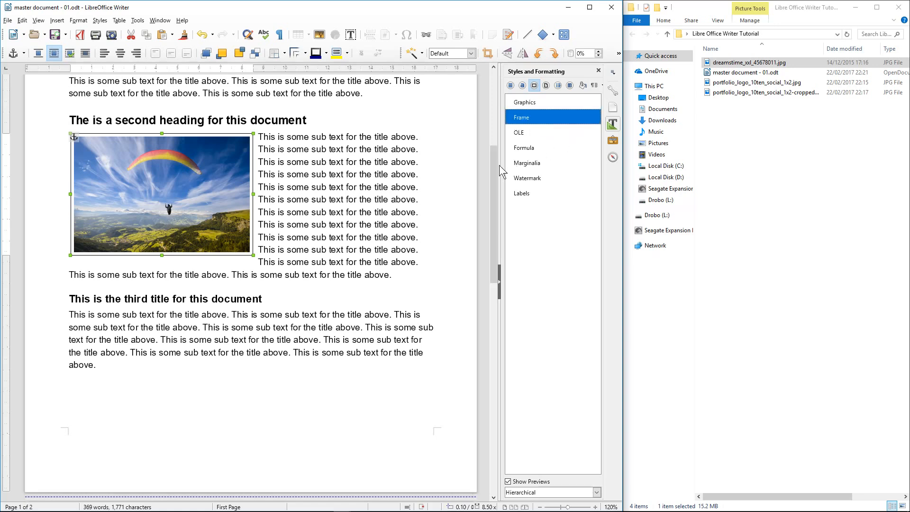
left_click_drag(664, 159, 398, 163)
left_click(371, 211)
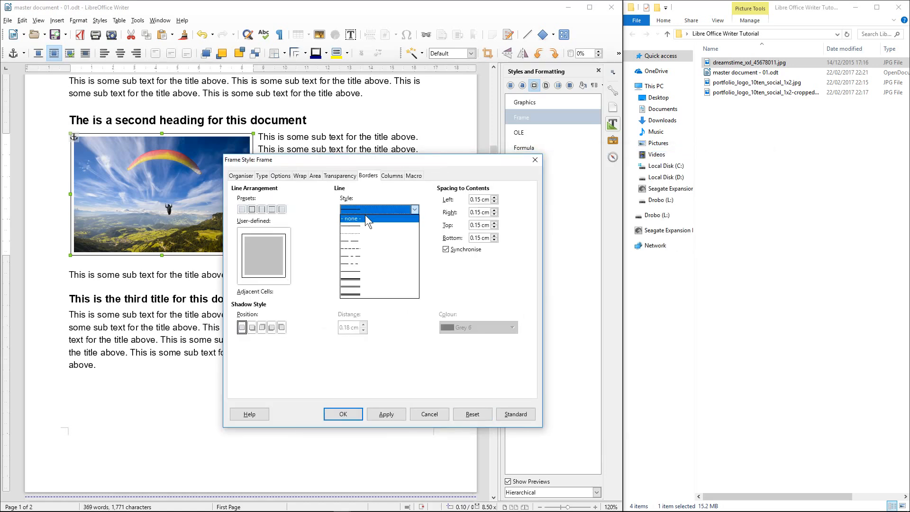
left_click(364, 215)
left_click(388, 418)
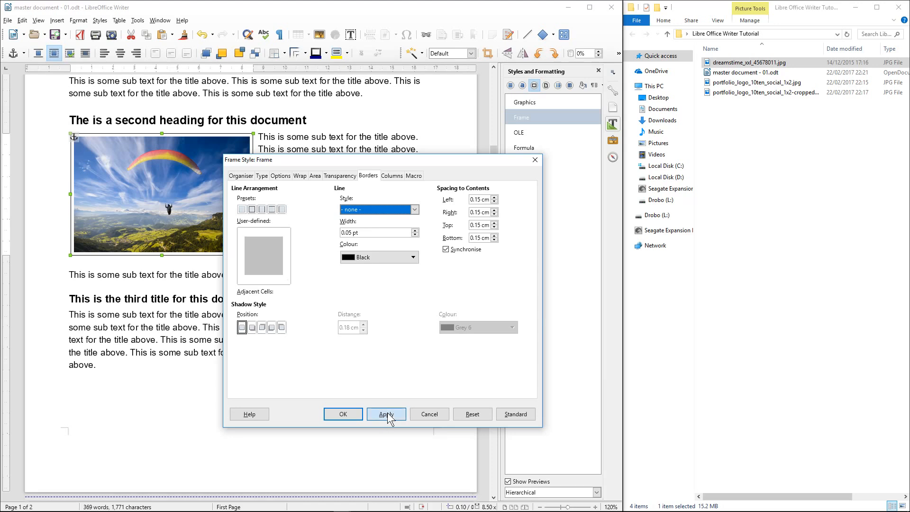
left_click(344, 413)
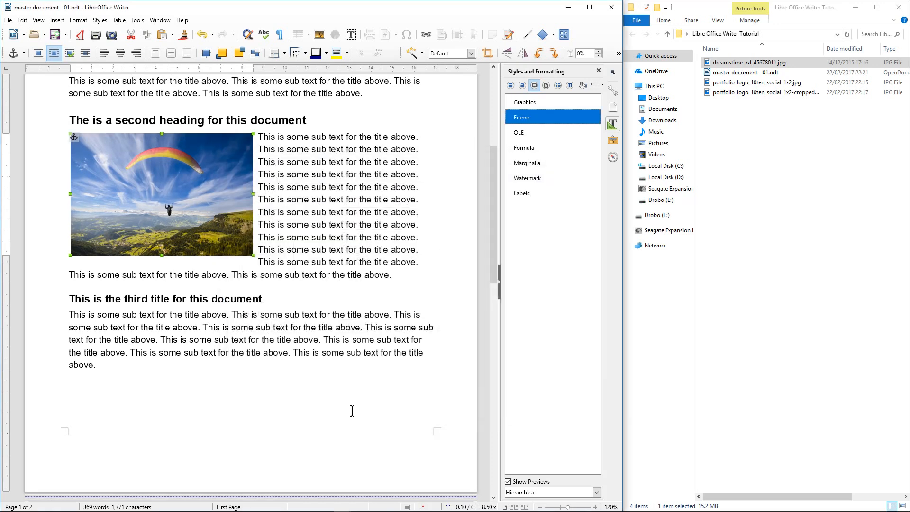
left_click(258, 138)
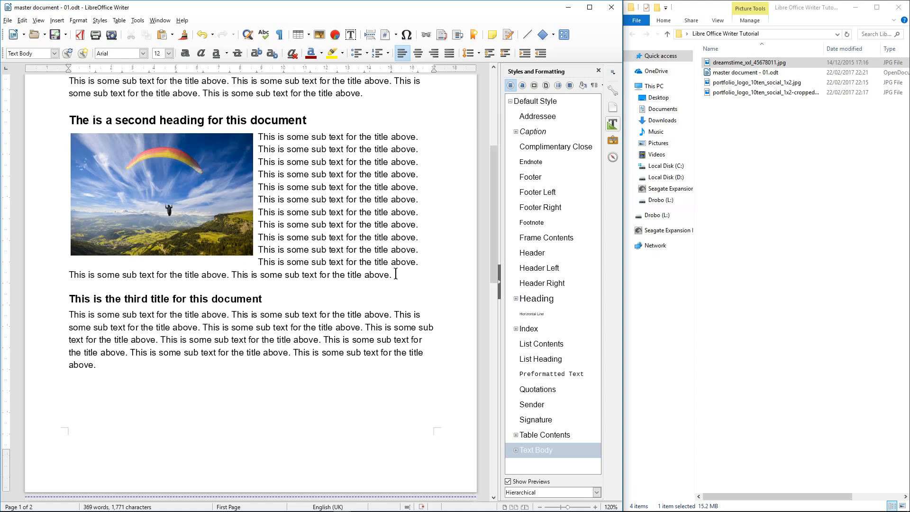
Enlarge the paraglider photo slightly by dragging its corner handle
left_click(249, 252)
left_click_drag(252, 256, 266, 264)
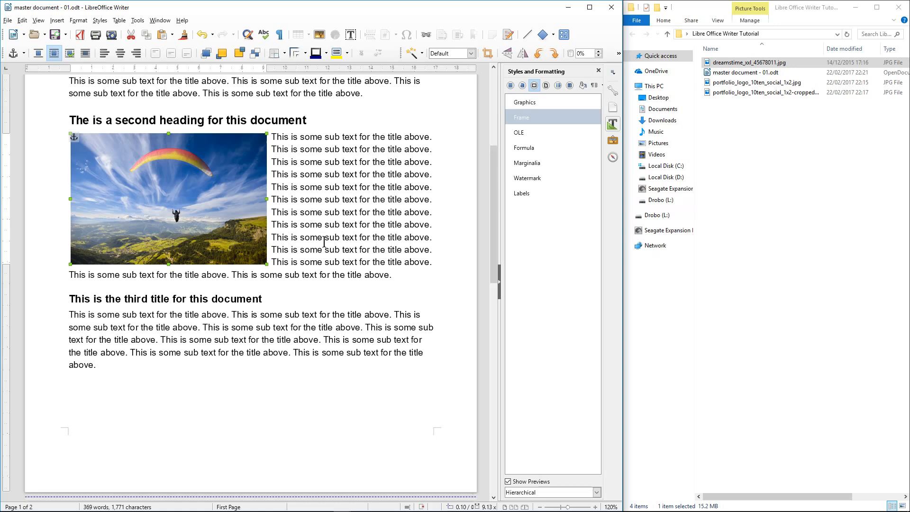
scroll(322, 237, "up", 5)
scroll(325, 278, "down", 3)
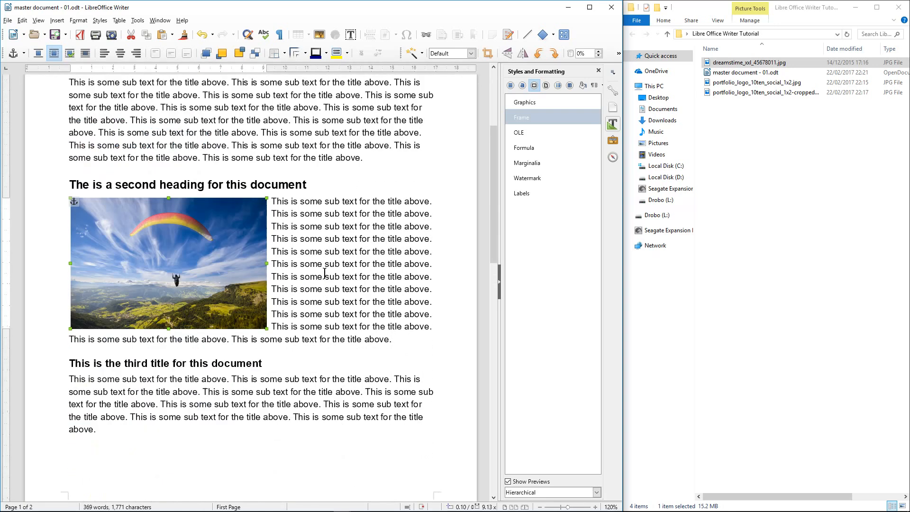
Trim text fragments beside the photo, paste one at the paragraph end, and save
left_click(363, 217)
left_click_drag(339, 214, 371, 226)
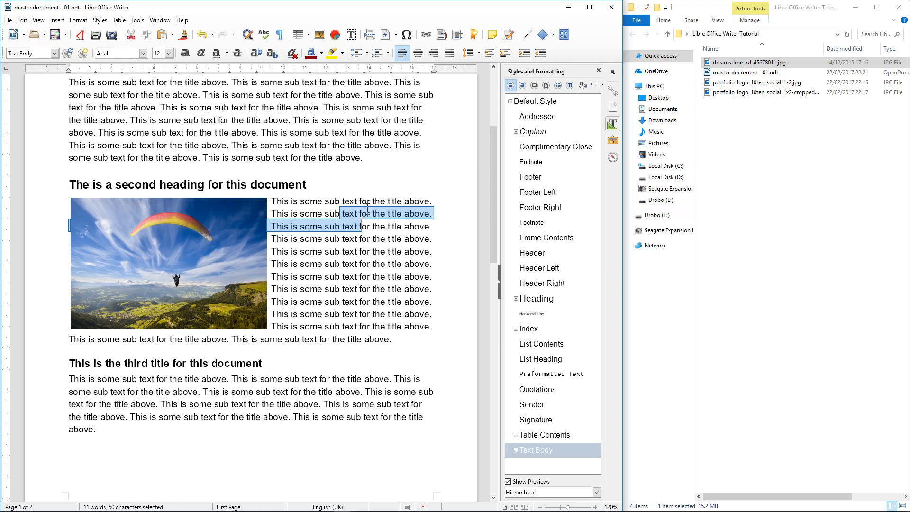
left_click(366, 204)
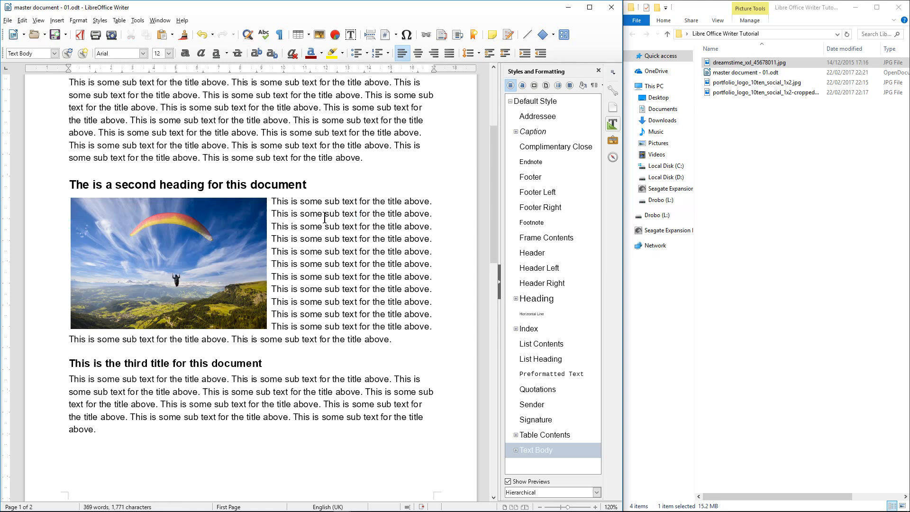
left_click_drag(325, 217, 342, 233)
key("BackSpace")
left_click(340, 239)
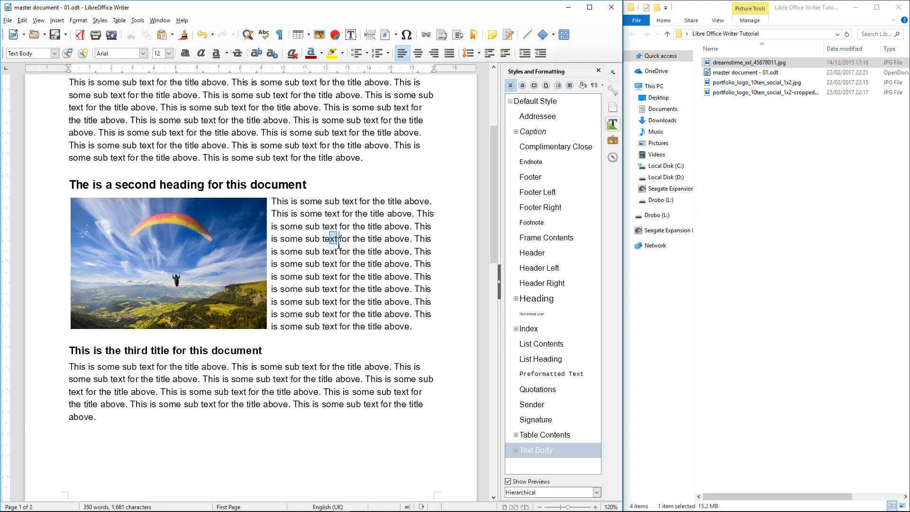
key("BackSpace")
key("BackSpace")
key("BackSpace")
left_click_drag(352, 257, 311, 301)
key("ctrl+c")
key("BackSpace")
key("BackSpace")
key("BackSpace")
key("BackSpace")
left_click(402, 304)
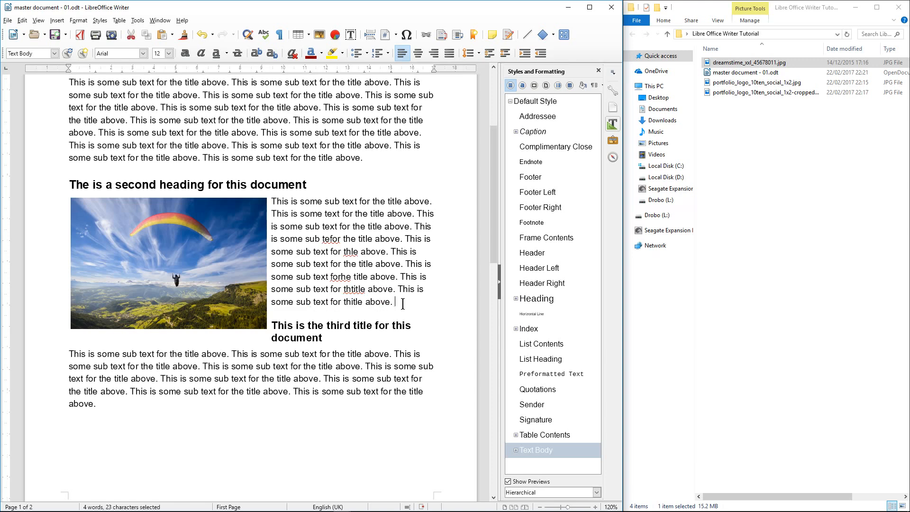
key("ctrl+v")
key("ctrl+v")
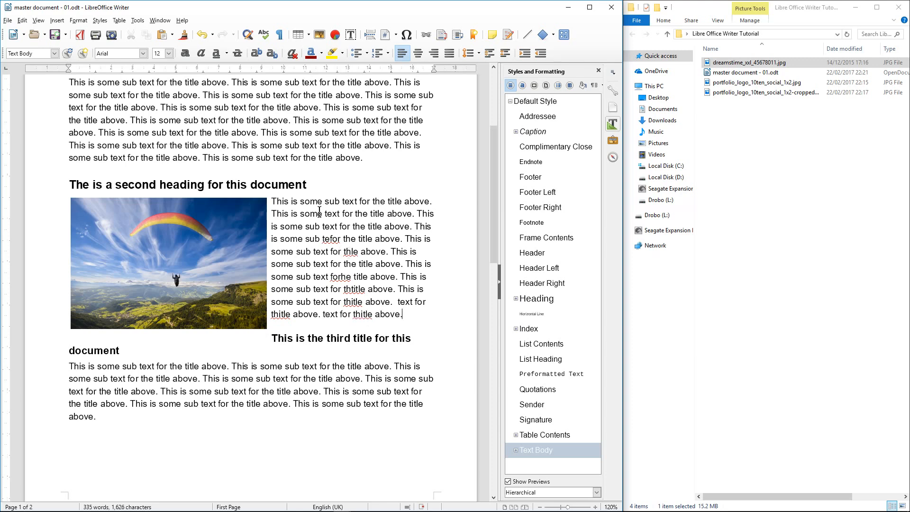
left_click(55, 35)
Push the third title below the photo and shrink the photo slightly
left_click(272, 338)
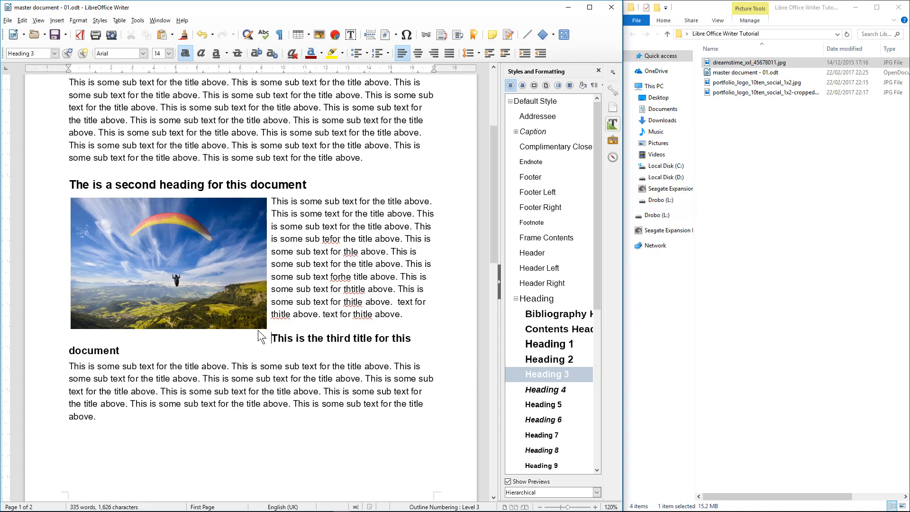
key("Return")
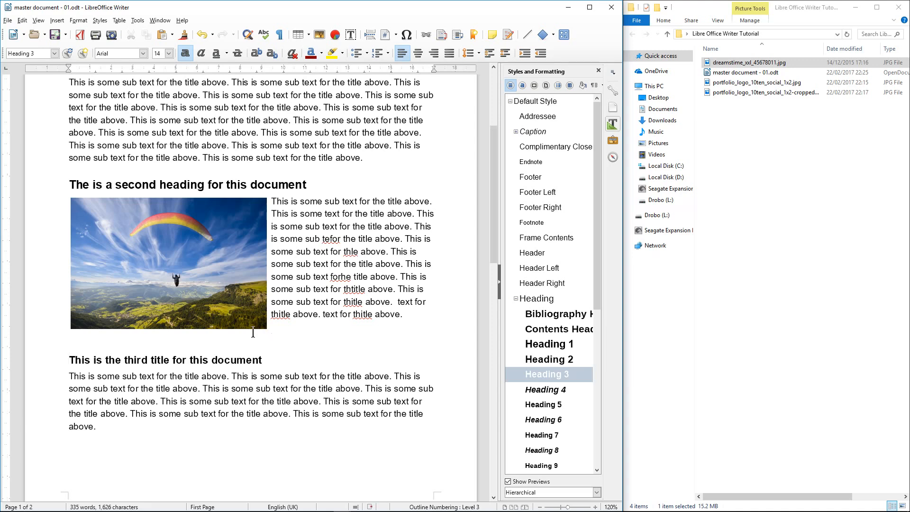
left_click(105, 341)
left_click(239, 310)
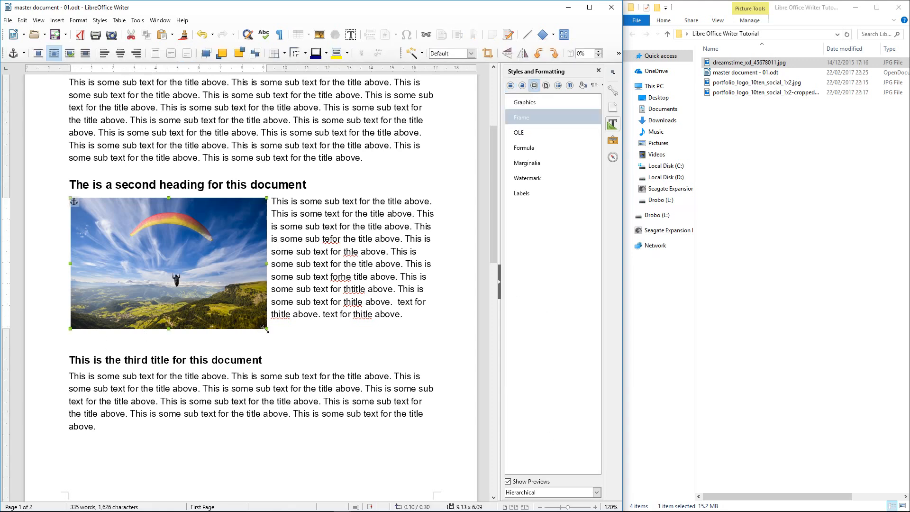
left_click_drag(265, 328, 254, 309)
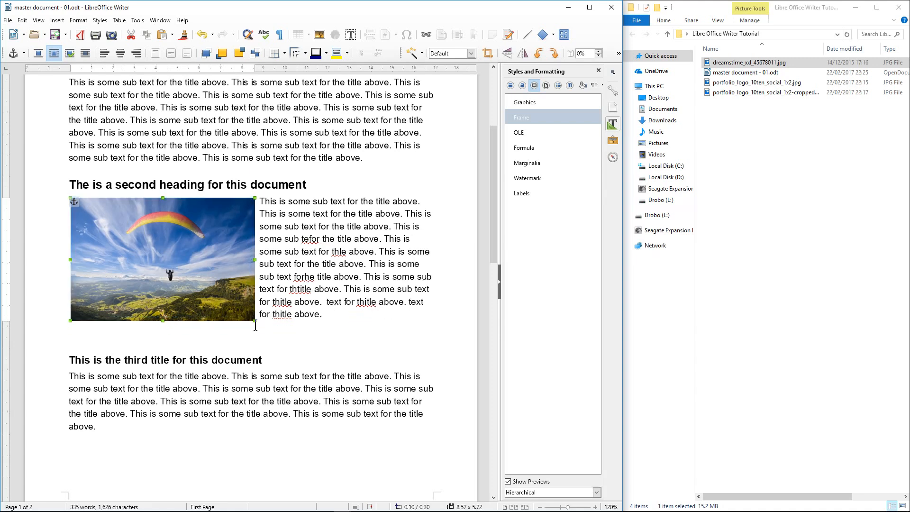
Delete the empty line above the third title and save the document
left_click(167, 338)
key("Delete")
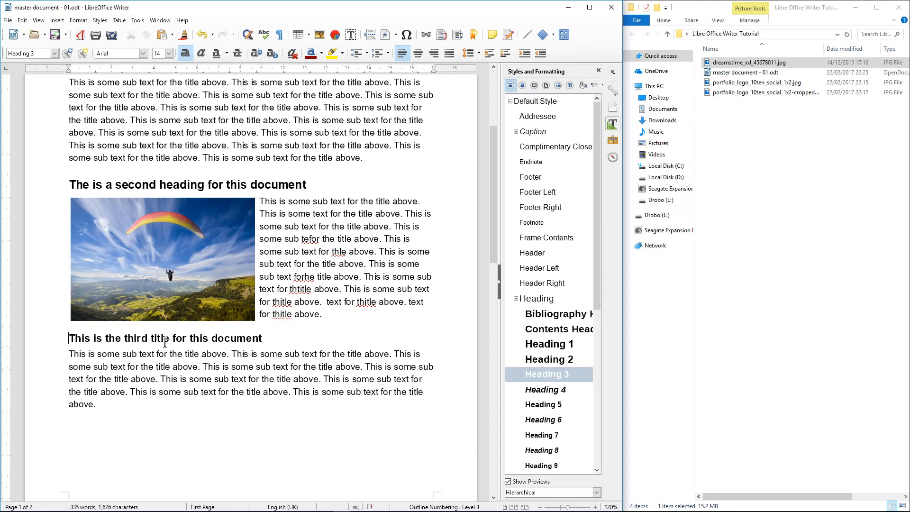
left_click(55, 34)
key("super+Down")
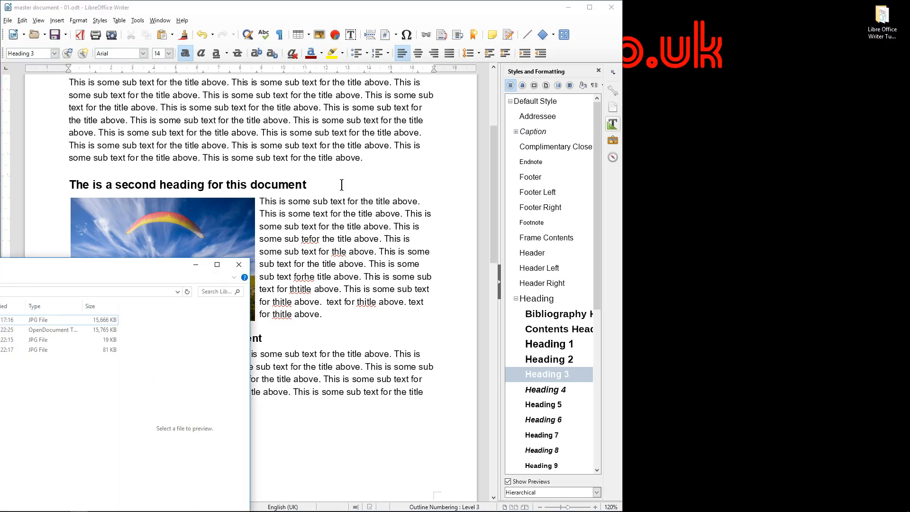
left_click(216, 265)
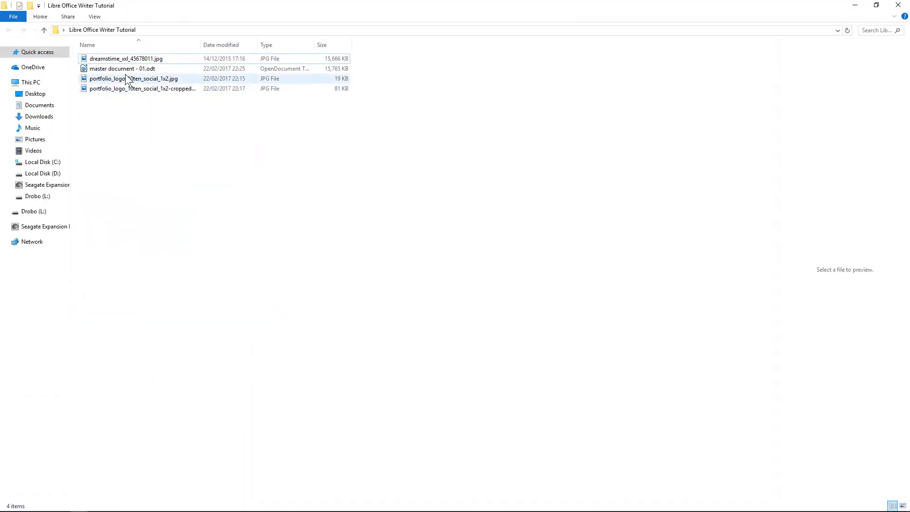
left_click(93, 69)
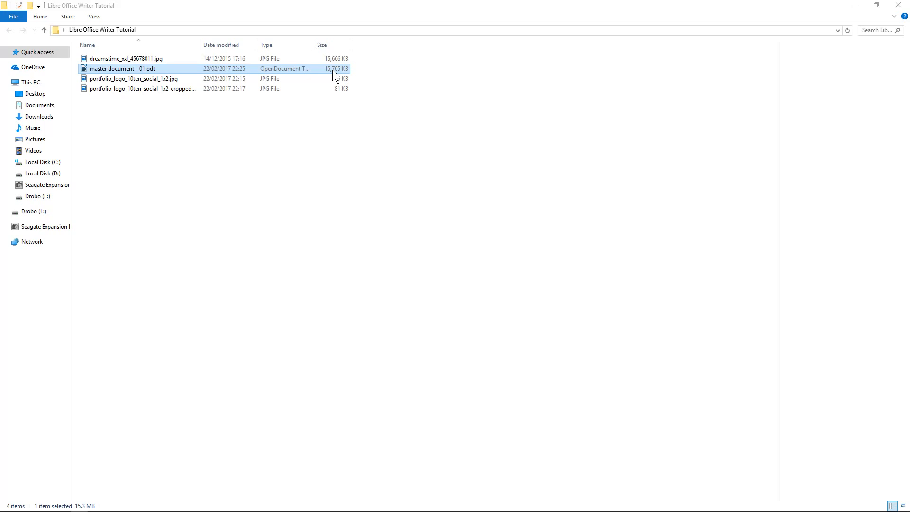
left_click(415, 138)
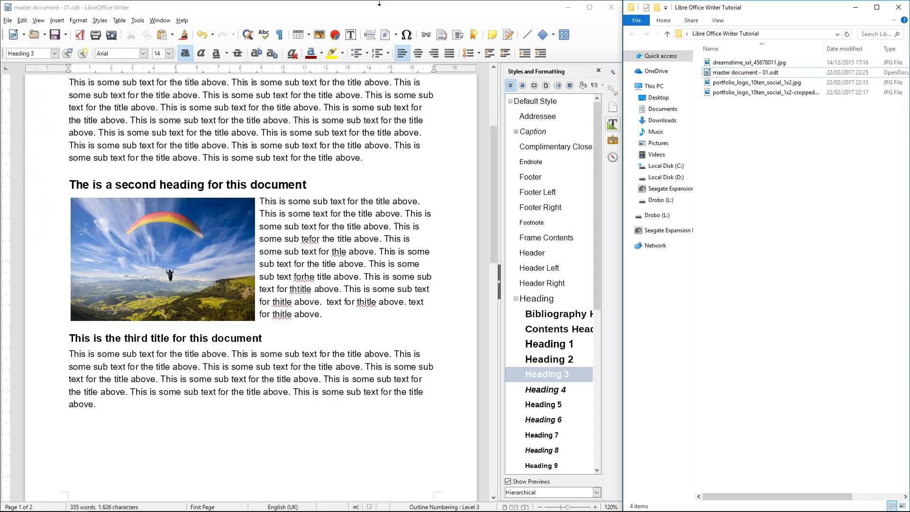
Open the paraglider photo's image properties and close them without changes
right_click(182, 238)
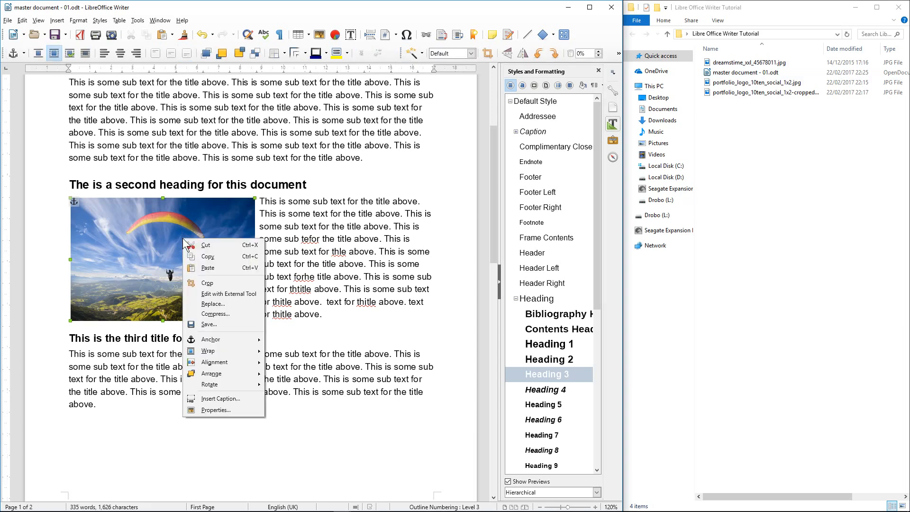
left_click(141, 251)
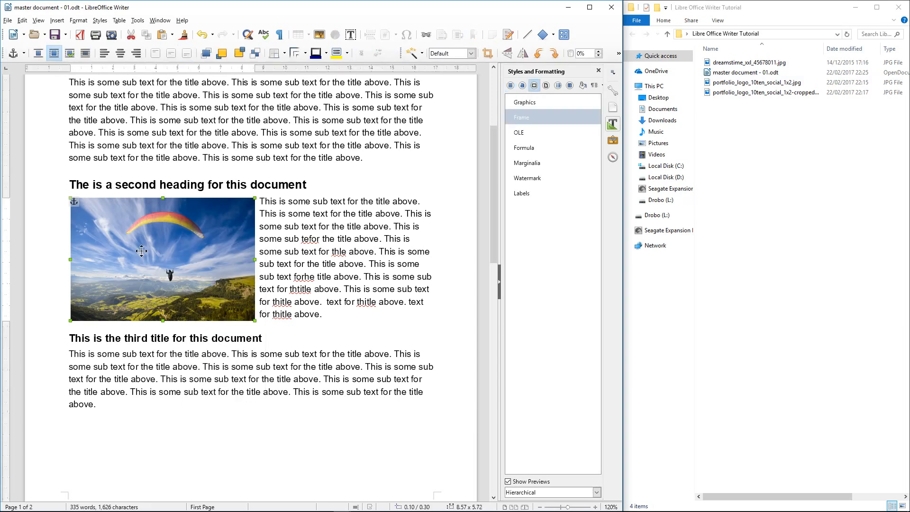
right_click(141, 252)
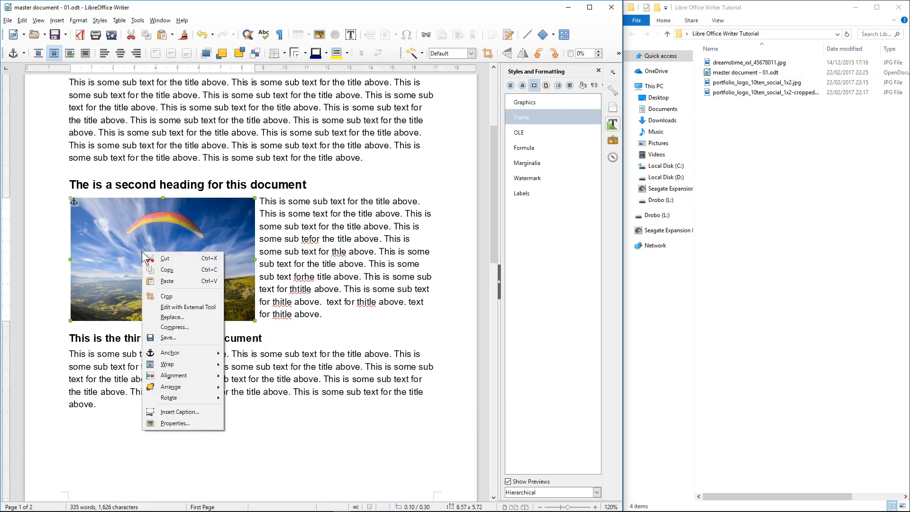
left_click(180, 423)
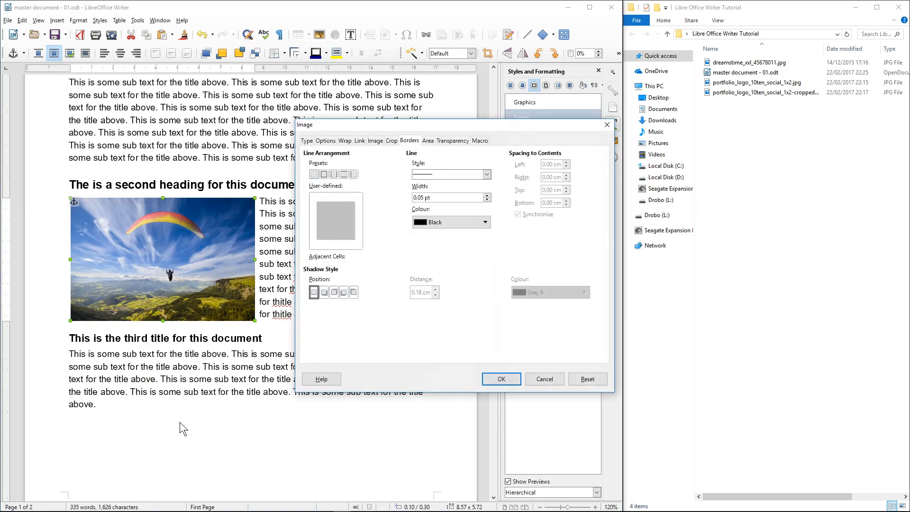
left_click(607, 124)
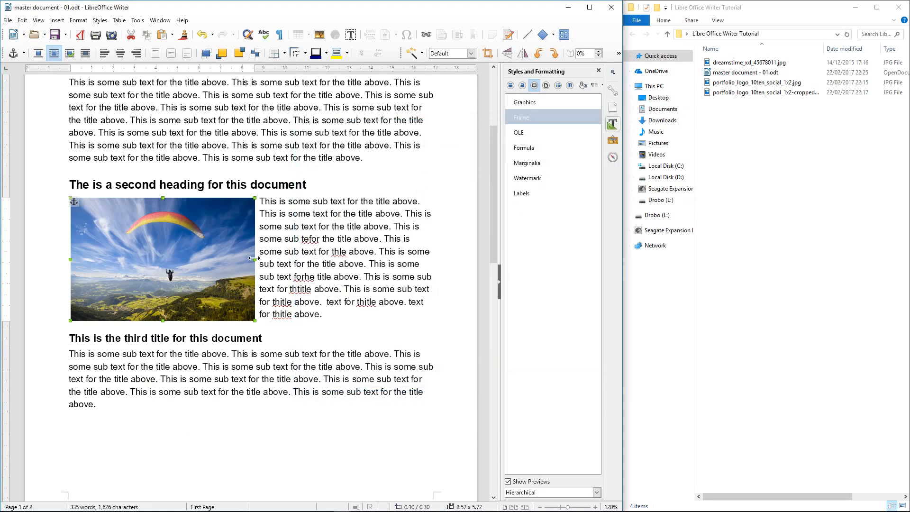
Compress the photo at full resolution with JPEG quality 75, then save the document
right_click(216, 244)
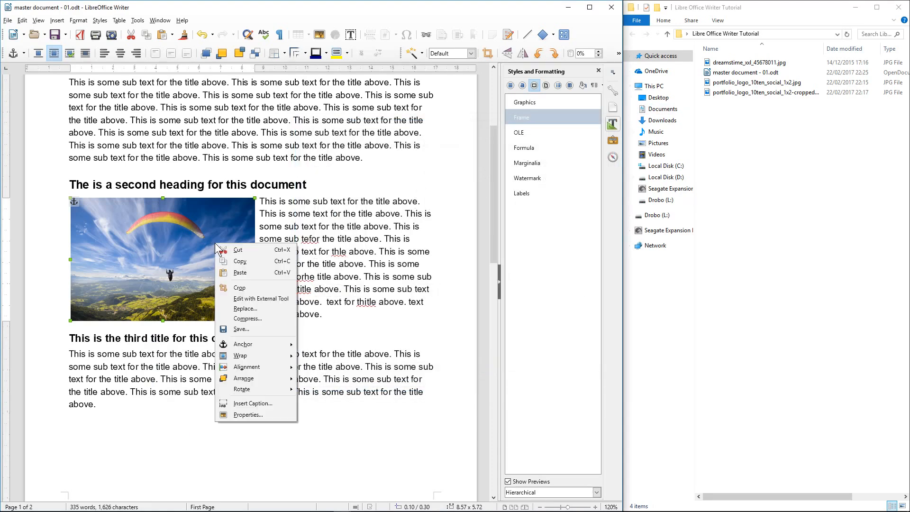
left_click(239, 319)
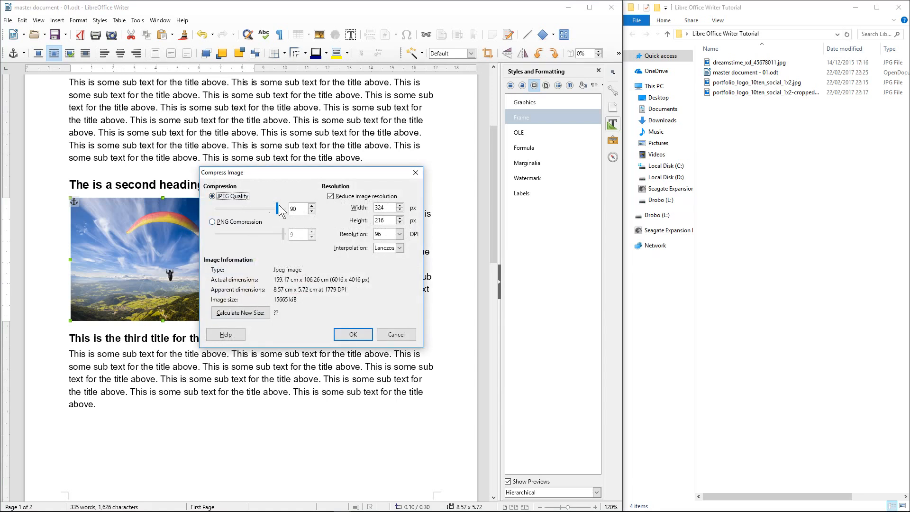
left_click(331, 196)
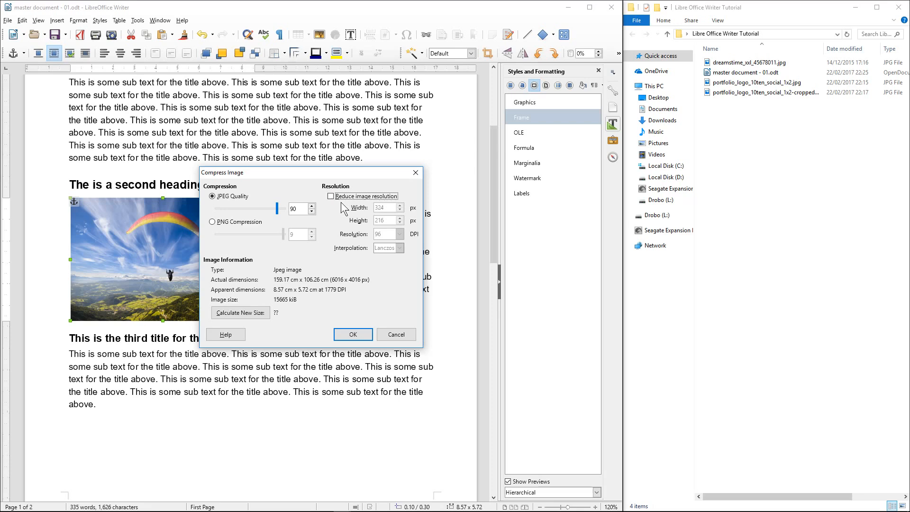
left_click_drag(276, 208, 267, 207)
left_click(231, 313)
left_click(232, 314)
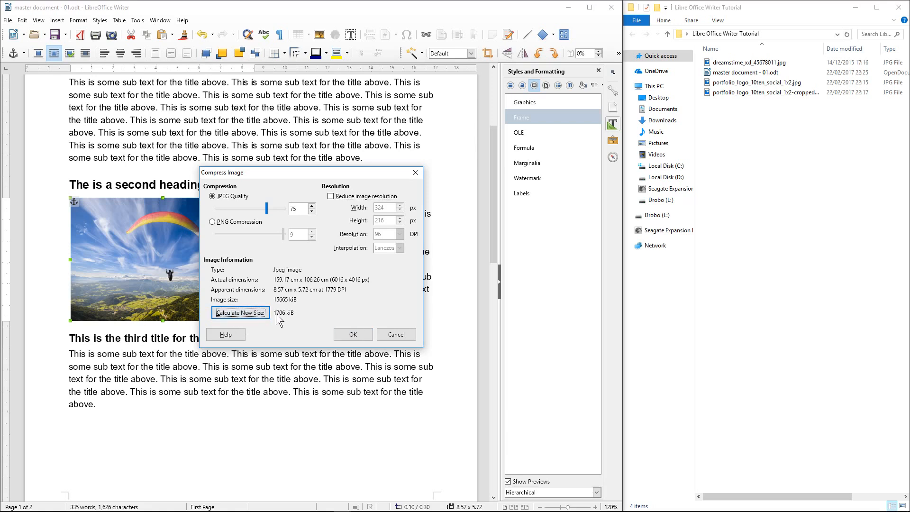
left_click(353, 334)
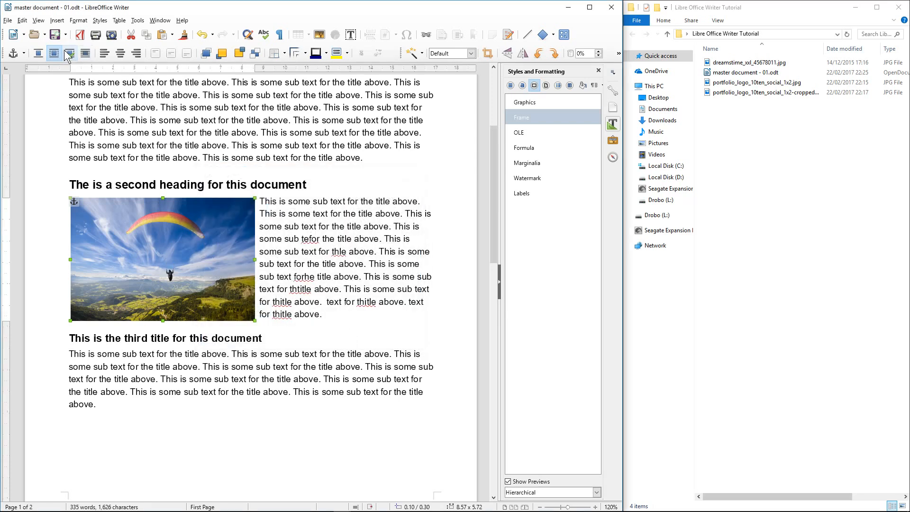
left_click(56, 38)
Confirm in the maximised folder that master document - 01.odt is 1,806 KB, then maximise Writer
left_click(809, 154)
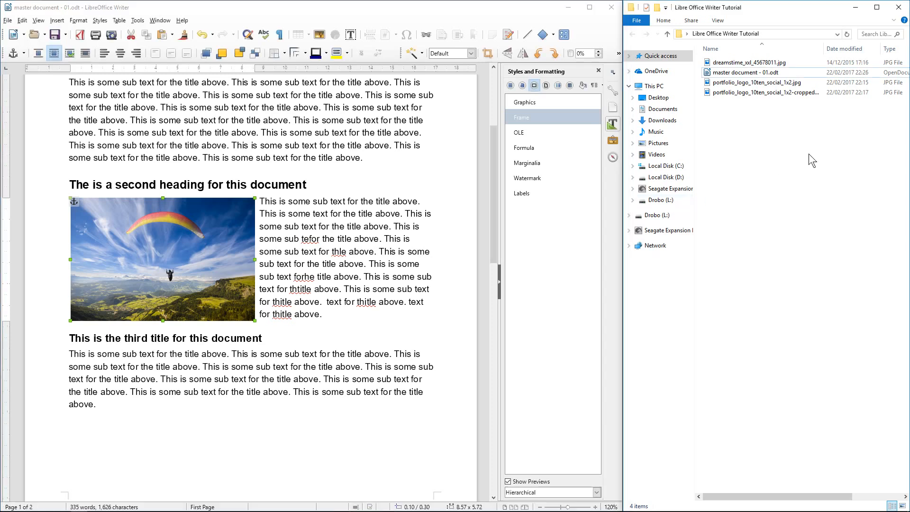
left_click(876, 7)
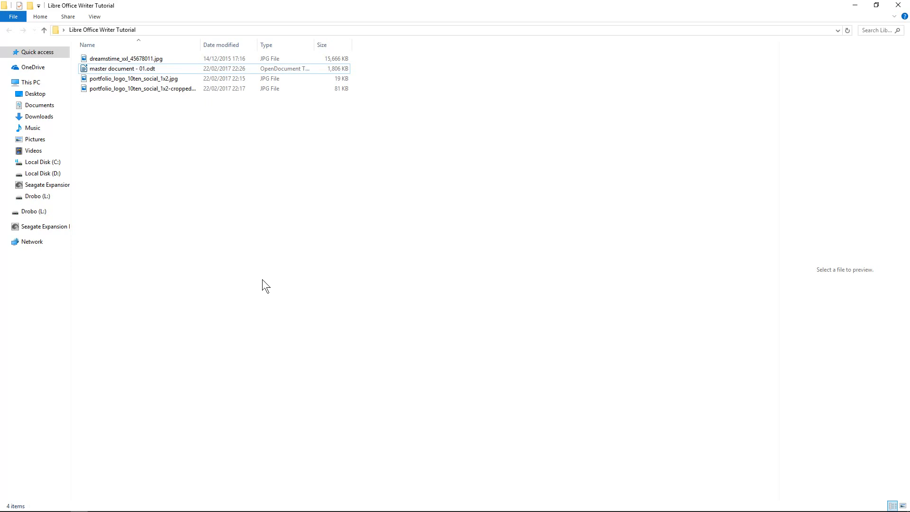
key("super")
left_click(112, 72)
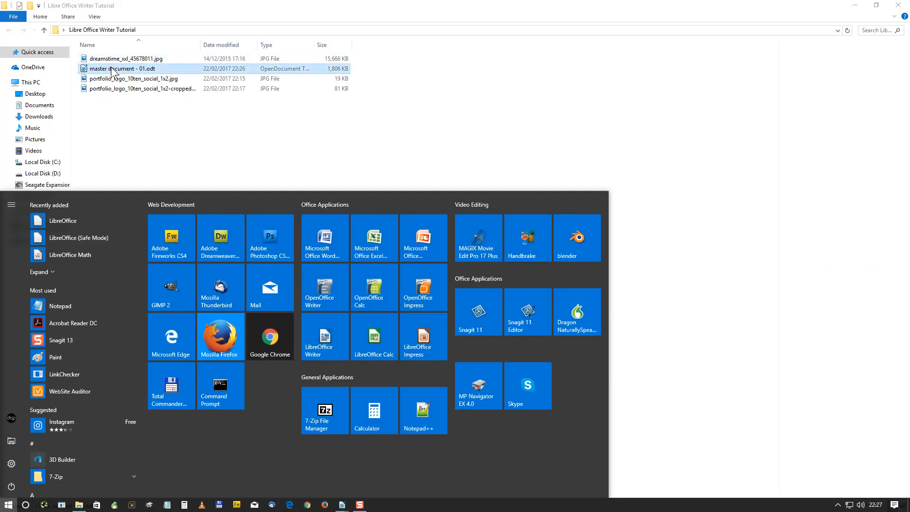
left_click(260, 130)
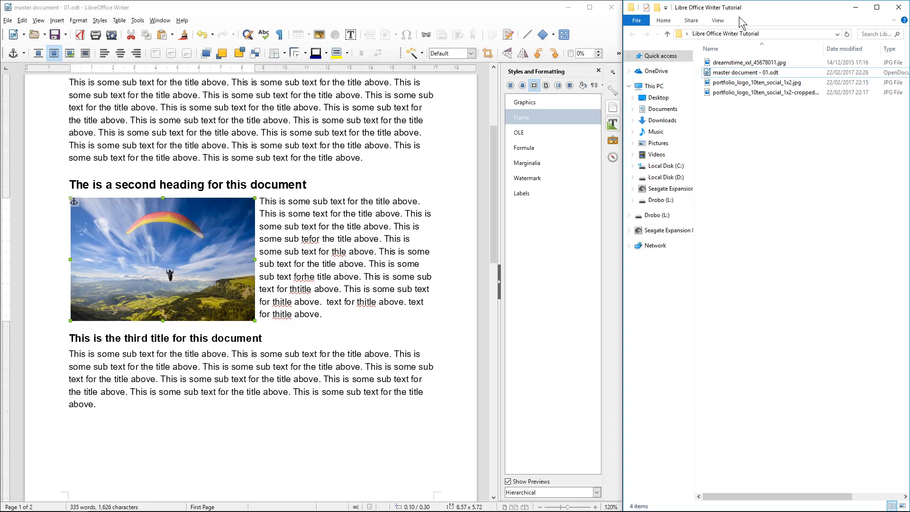
left_click(856, 7)
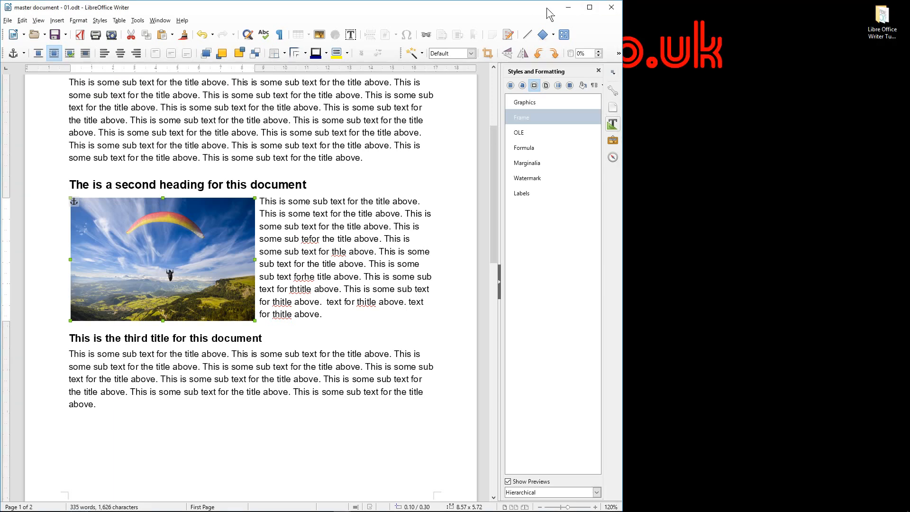
left_click(590, 7)
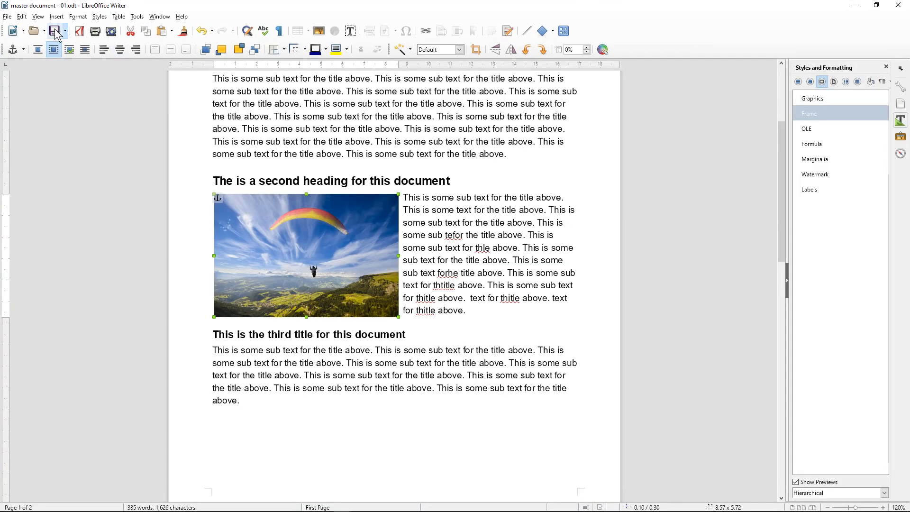
Save, then justify the first paragraph and the paragraph beside the photo
left_click(55, 32)
left_click(277, 403)
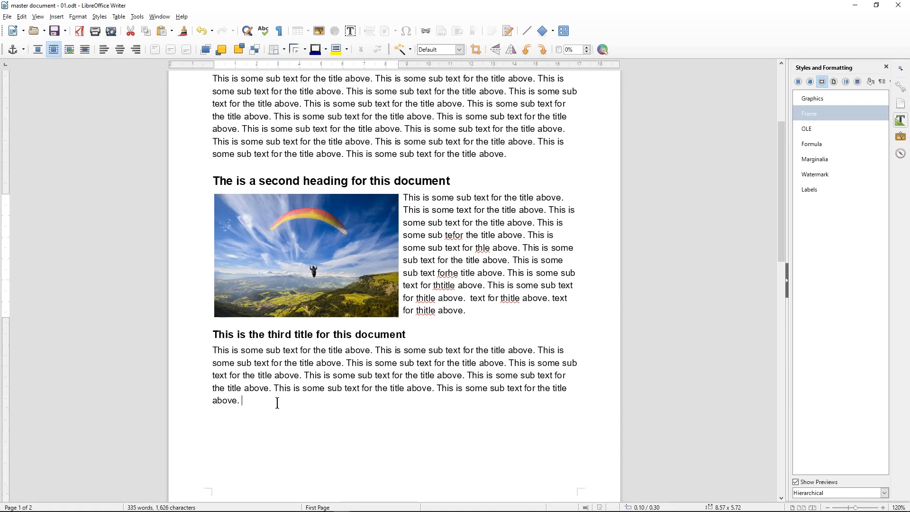
scroll(278, 398, "down", 10)
scroll(278, 396, "up", 9)
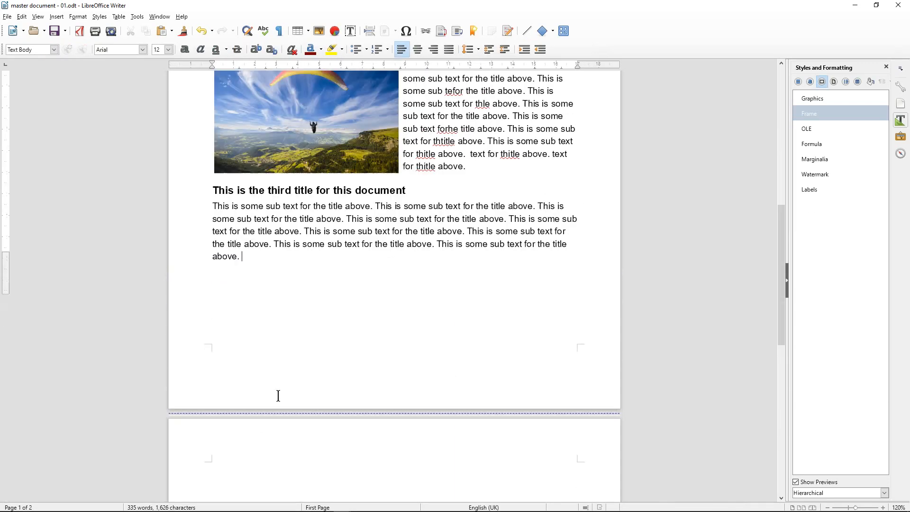
scroll(279, 396, "up", 6)
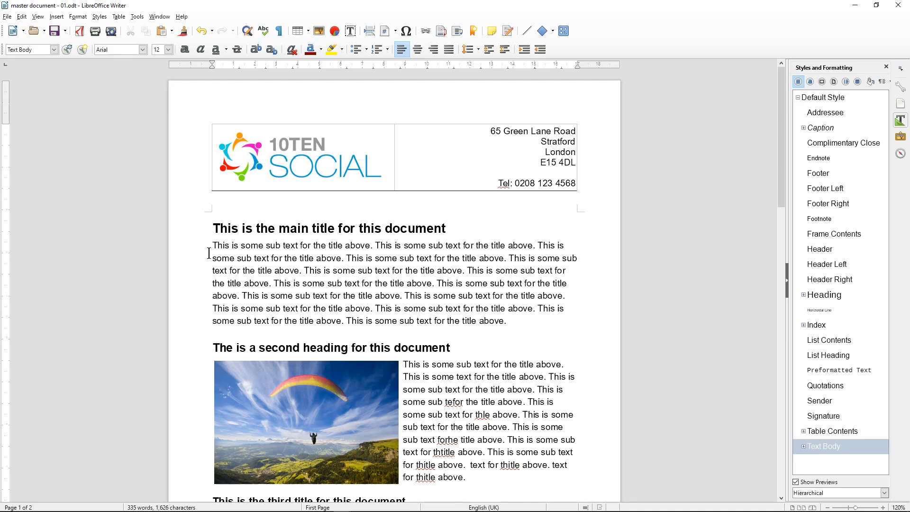
left_click(342, 267)
left_click(445, 53)
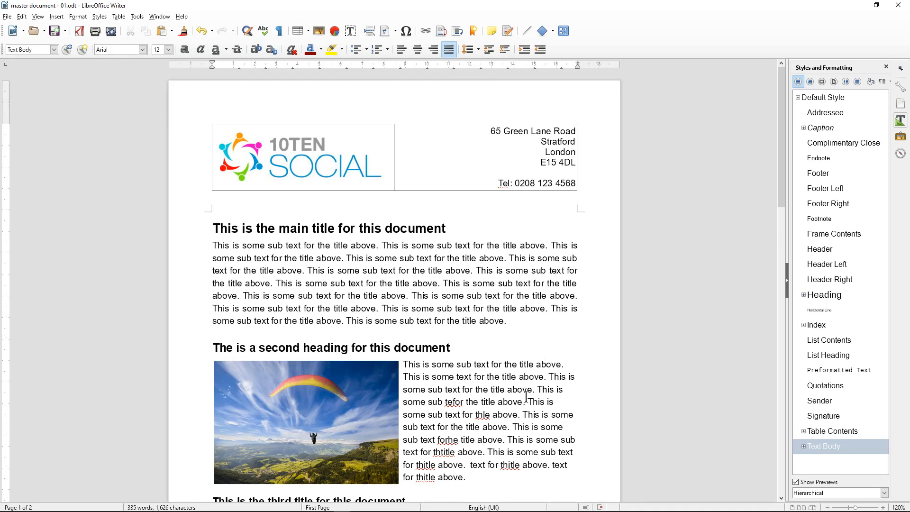
left_click(512, 389)
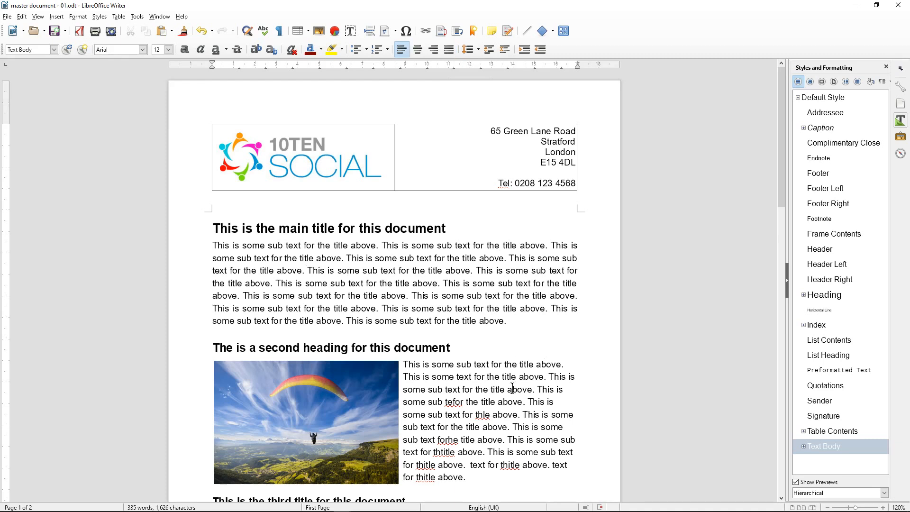
left_click(449, 51)
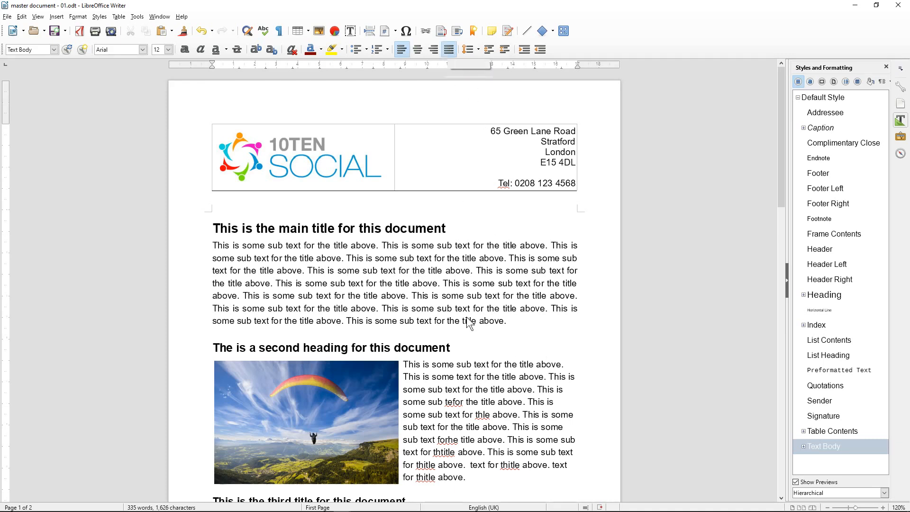
Justify the paragraph under the third title and save the document
scroll(467, 315, "down", 1)
scroll(467, 316, "down", 5)
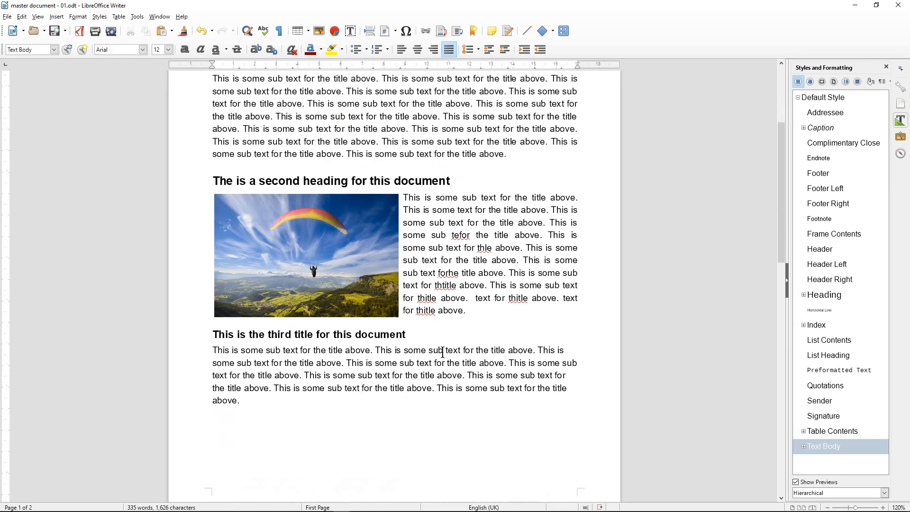
left_click(441, 363)
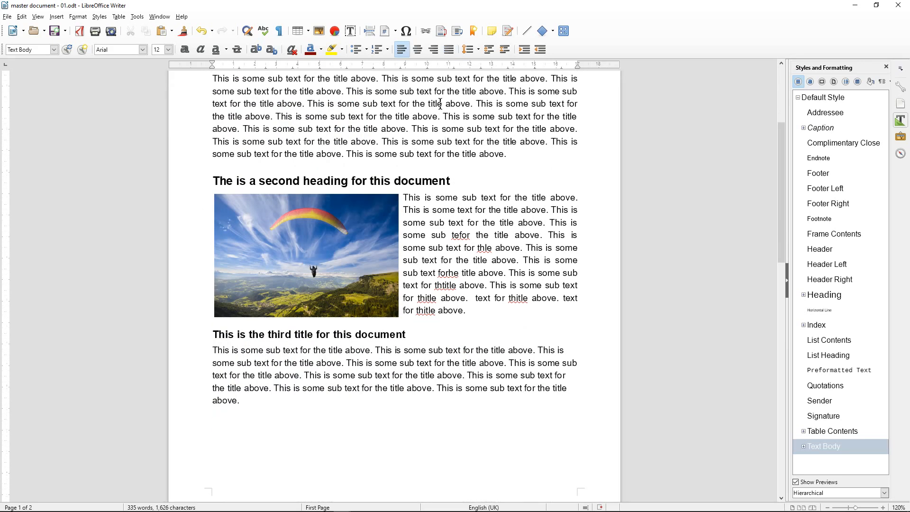
left_click(450, 49)
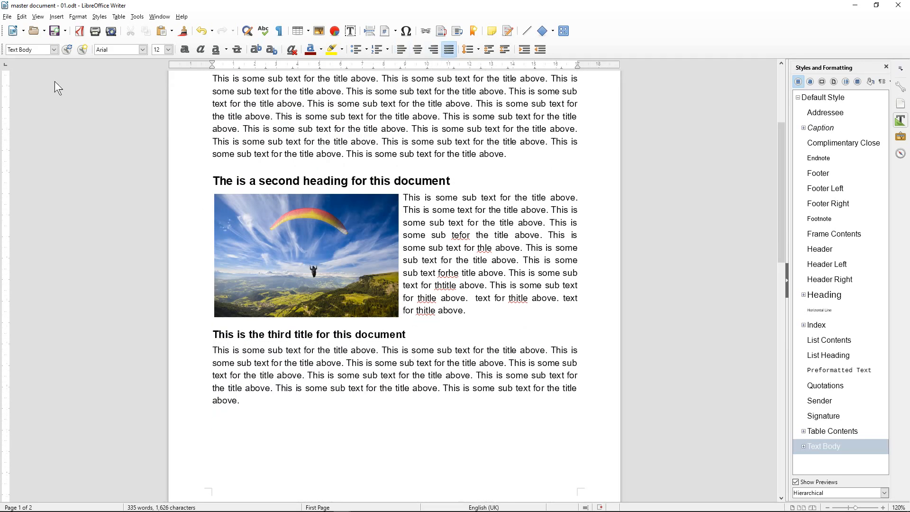
left_click(54, 32)
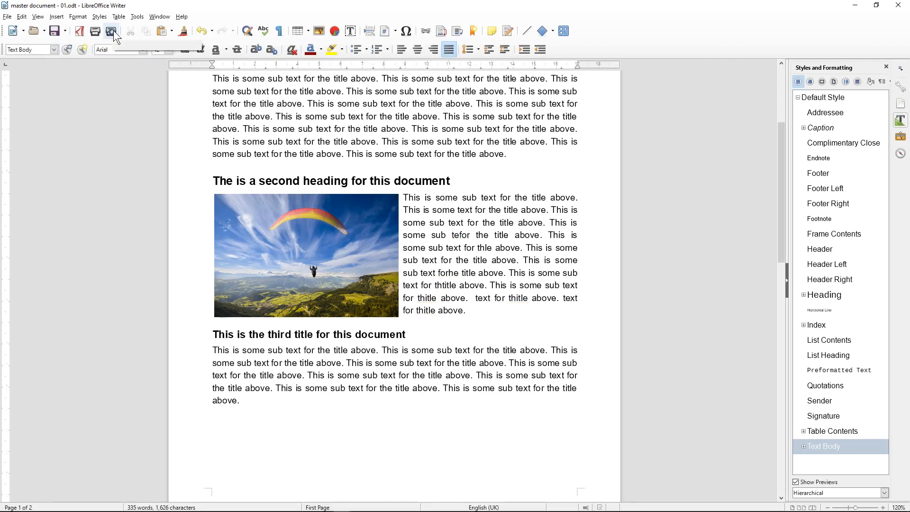
left_click(112, 32)
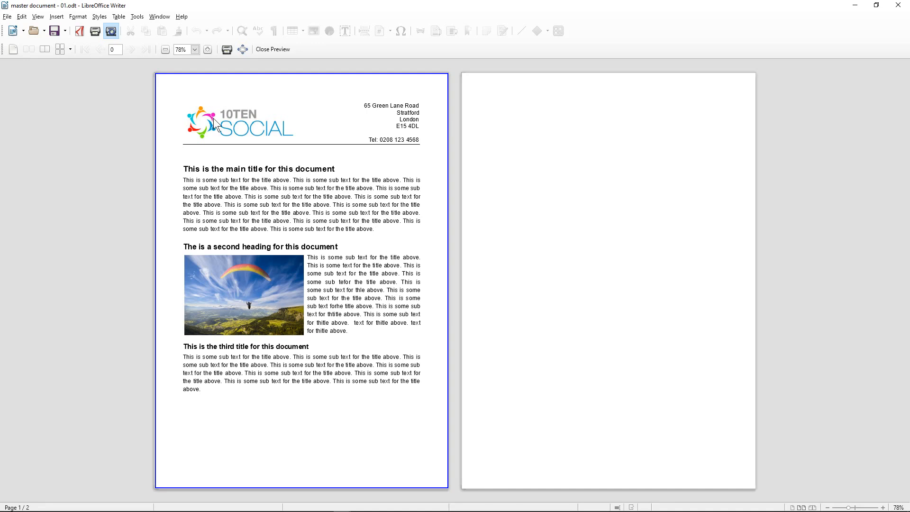
left_click(271, 50)
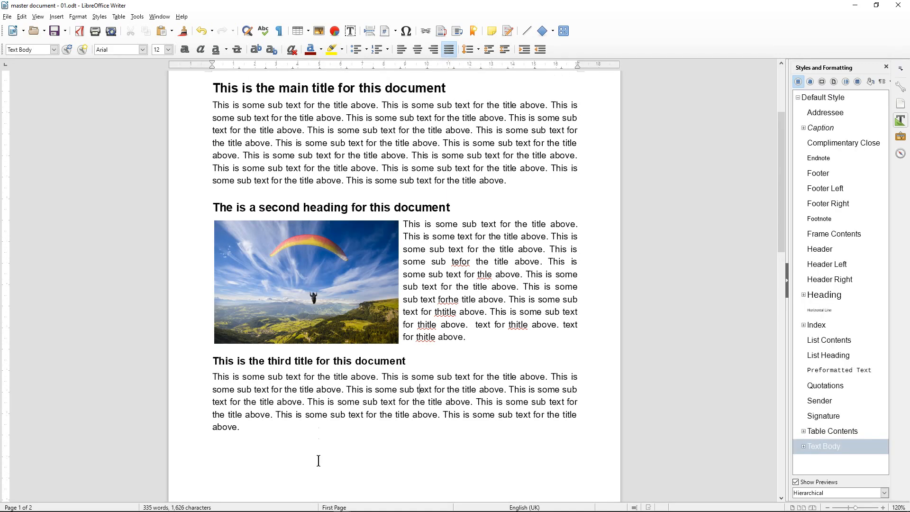
scroll(315, 429, "down", 10)
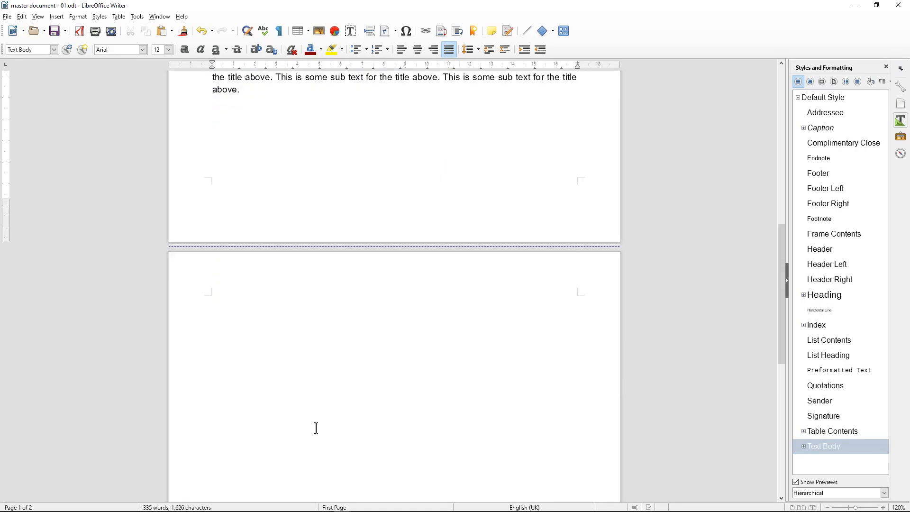
left_click(264, 354)
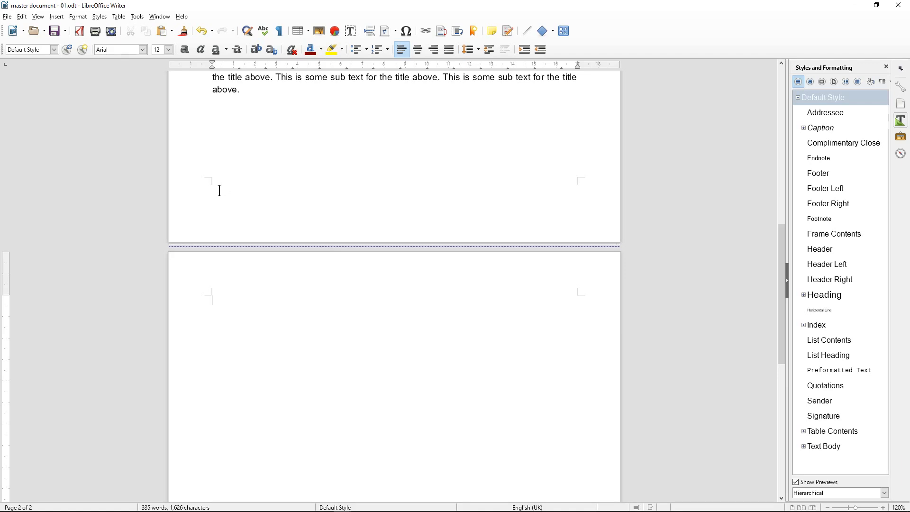
scroll(244, 198, "up", 3)
Insert a two-column, one-row table into the first page's footer
left_click(220, 278)
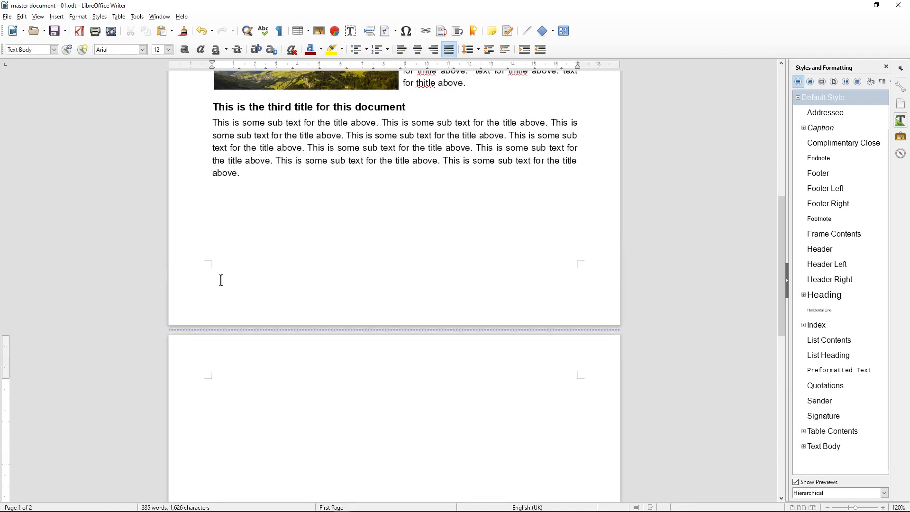
left_click(209, 278)
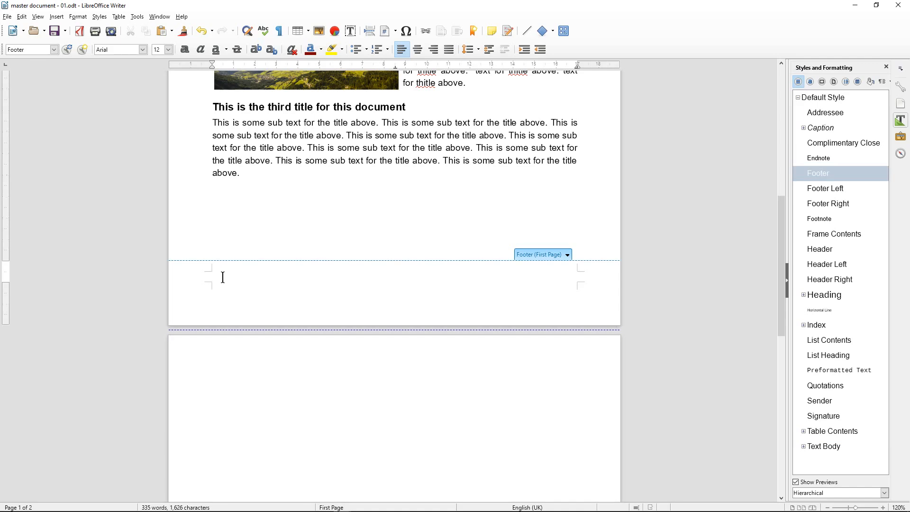
left_click(308, 28)
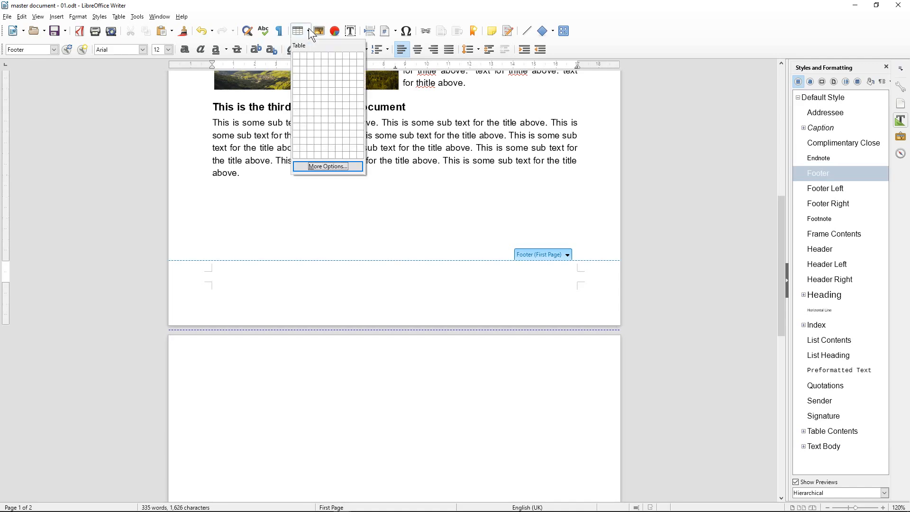
left_click(303, 58)
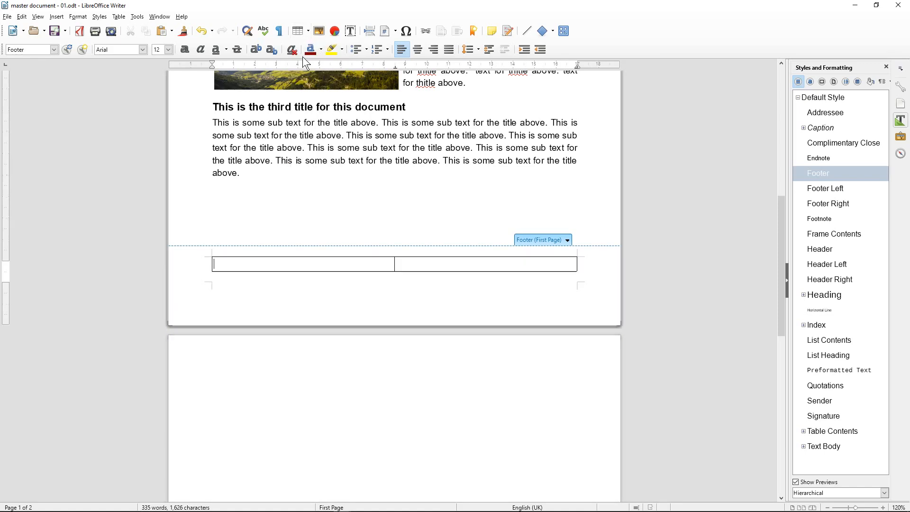
Select the footer table row and apply No Borders to it
left_click(218, 278)
left_click(234, 259)
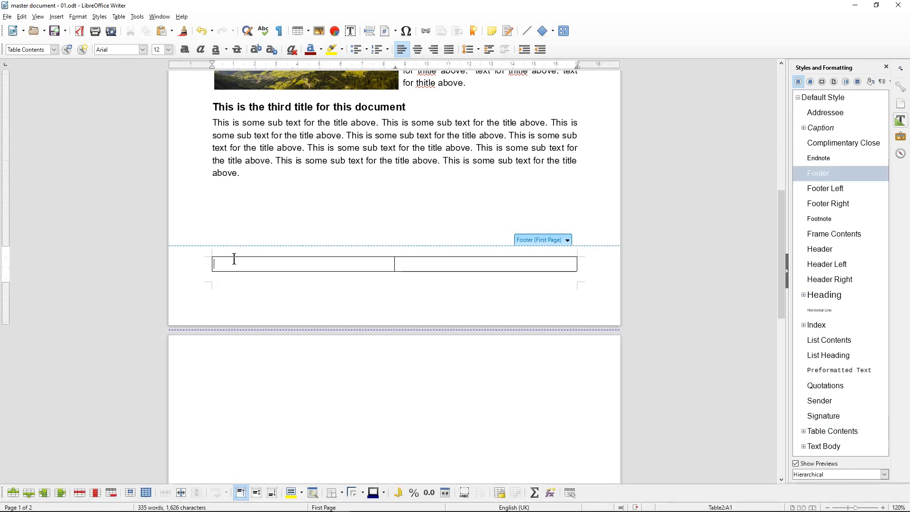
left_click(205, 263)
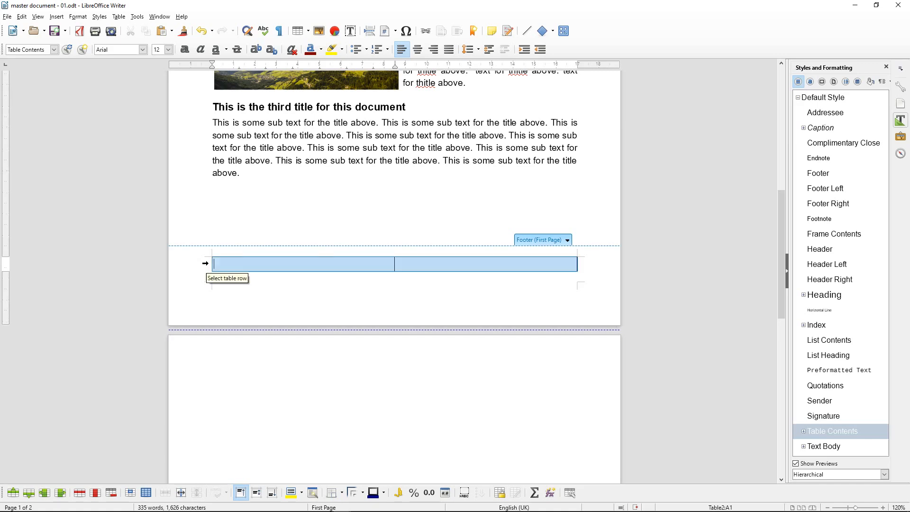
left_click(341, 494)
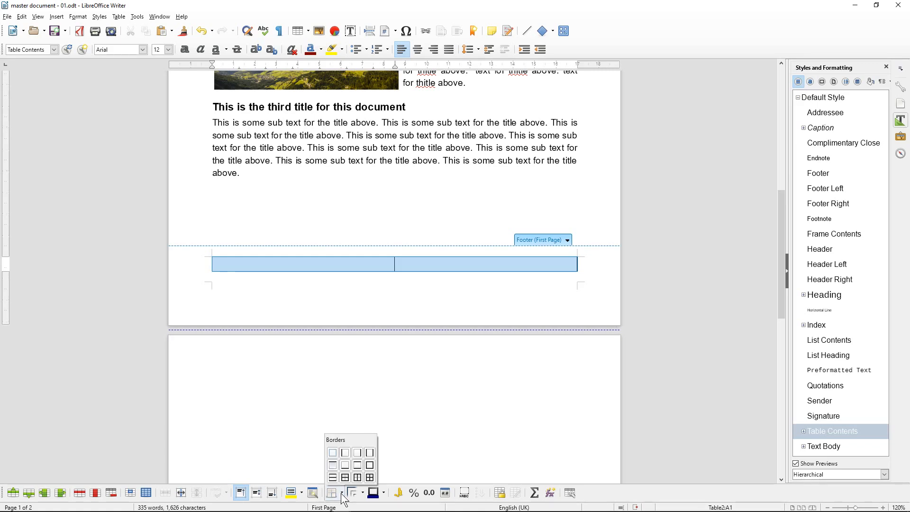
left_click(333, 454)
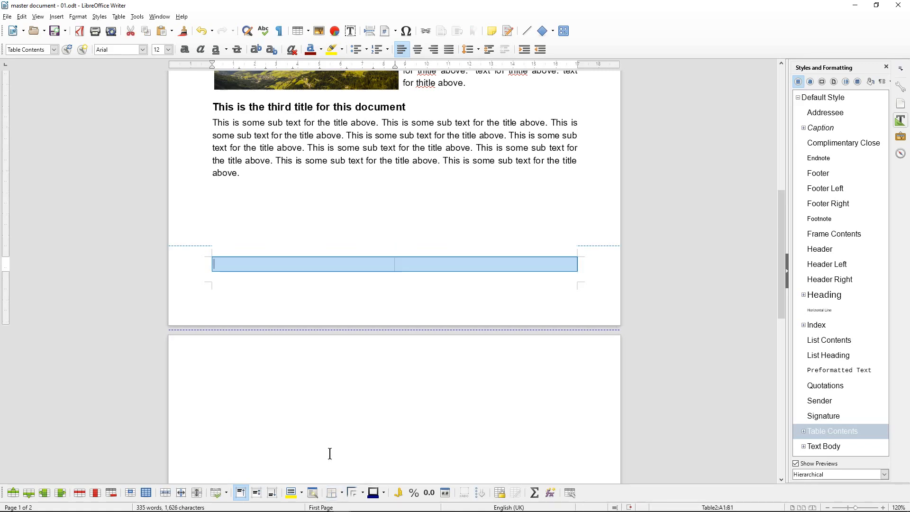
left_click(299, 263)
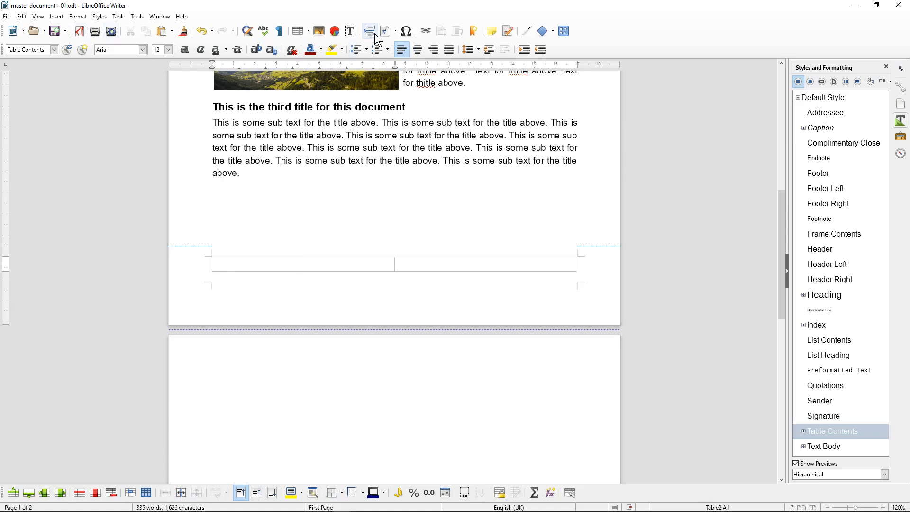
left_click(395, 32)
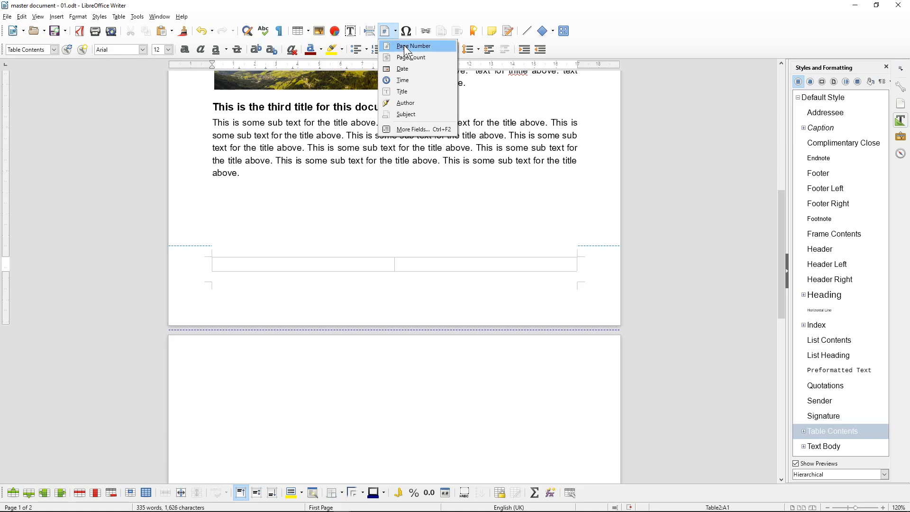
left_click(404, 45)
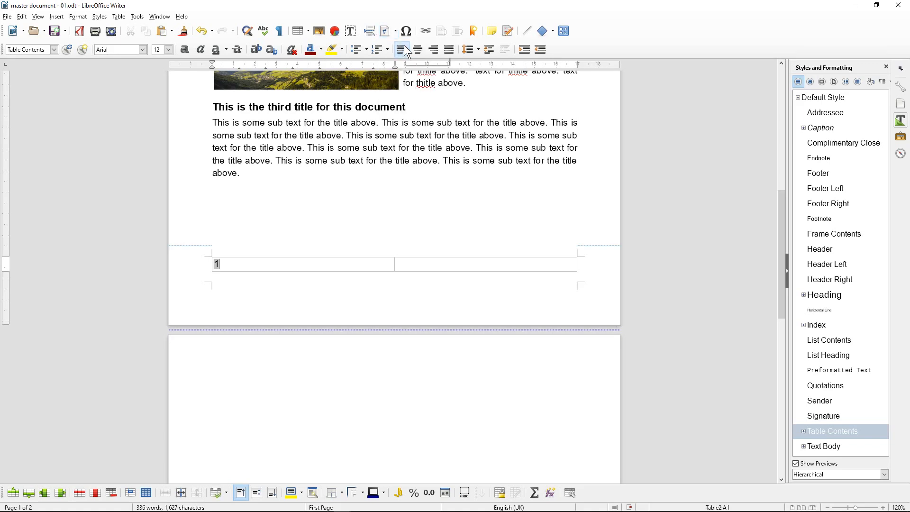
left_click(437, 263)
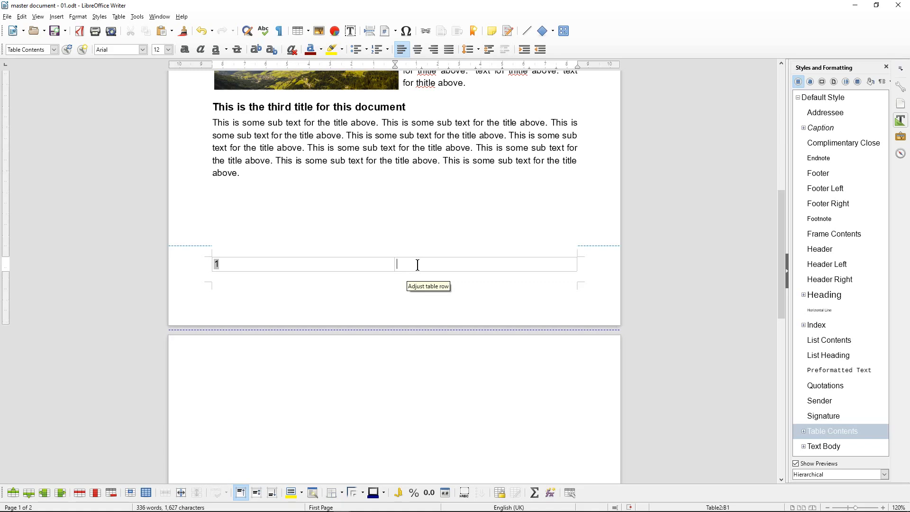
left_click(435, 53)
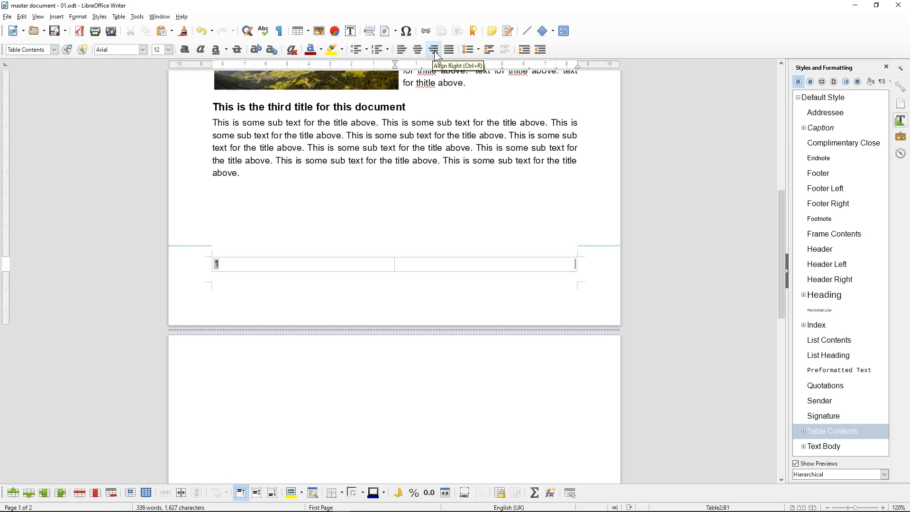
type("Www.")
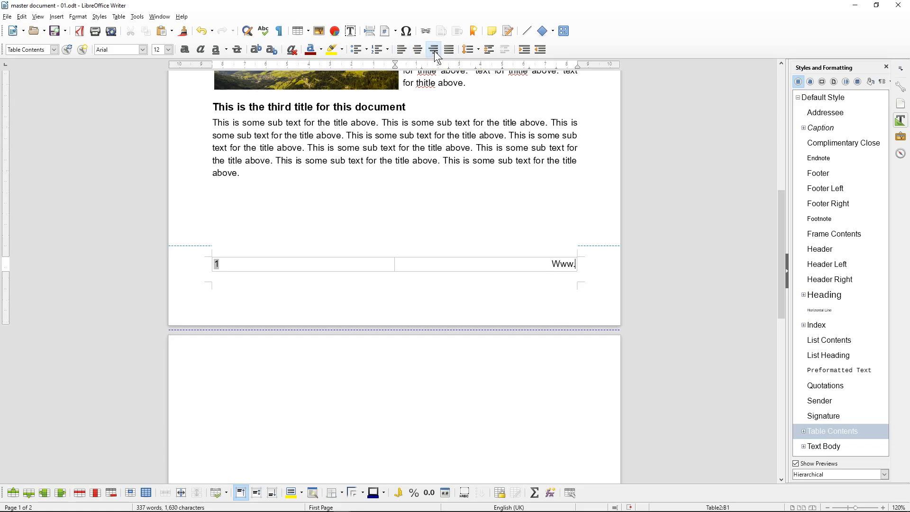
type("dcpweb.co.uk")
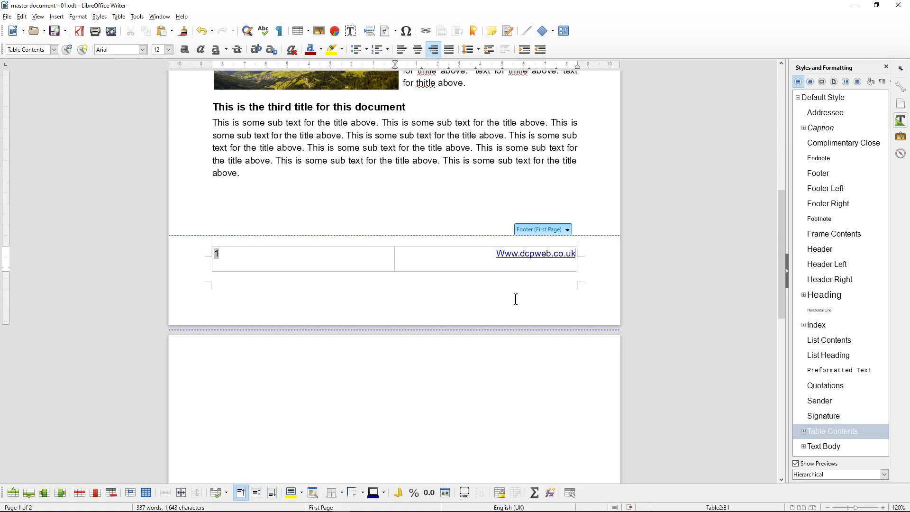
Remove the extra footer line and change the address's capital W to lowercase
key("Delete")
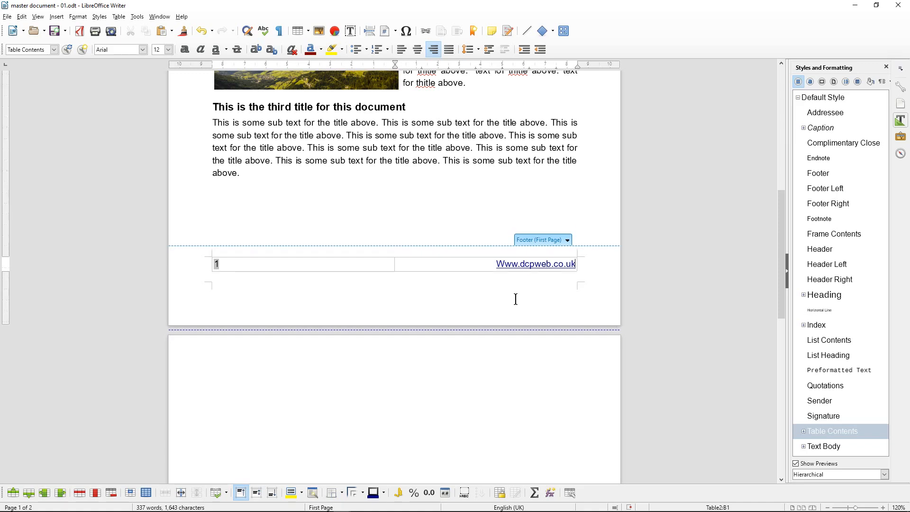
left_click(510, 261)
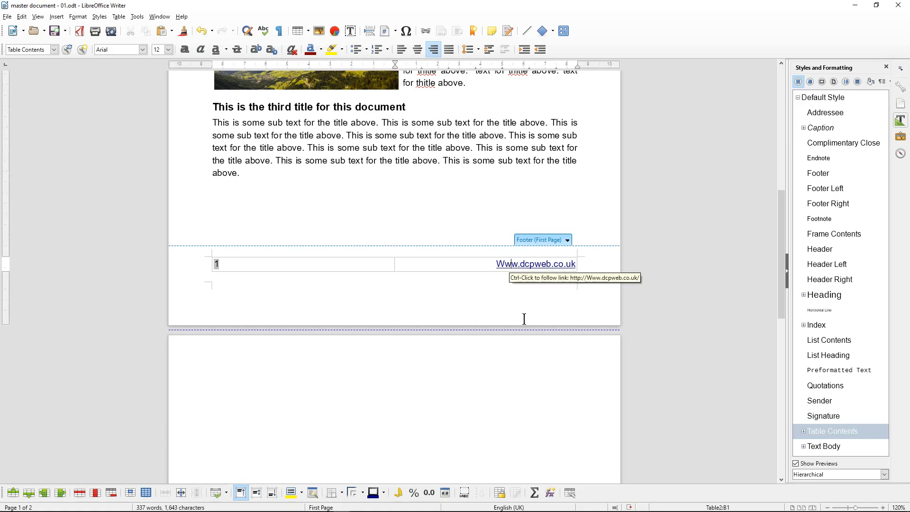
key("ctrl+u")
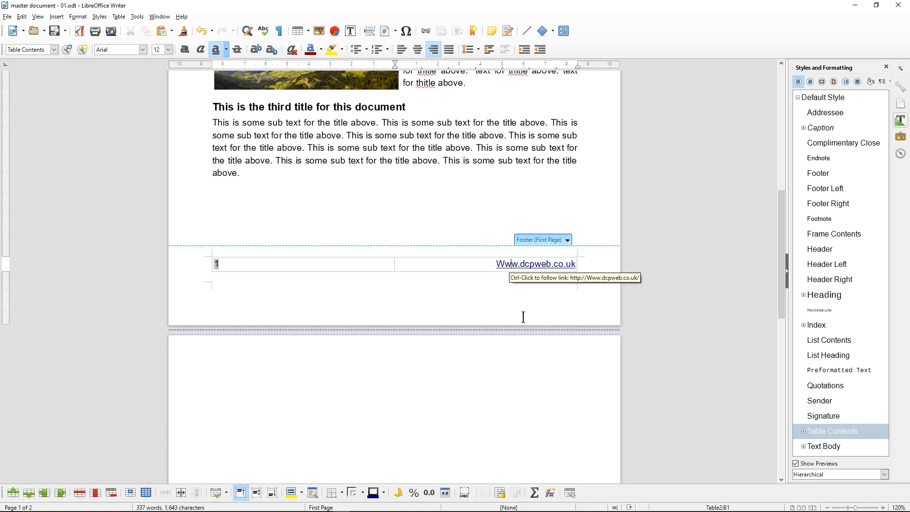
type("w")
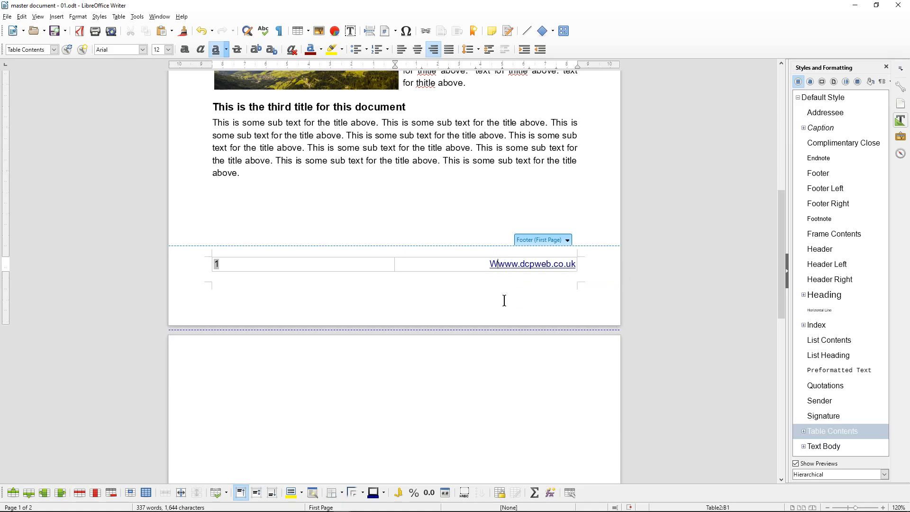
key("BackSpace")
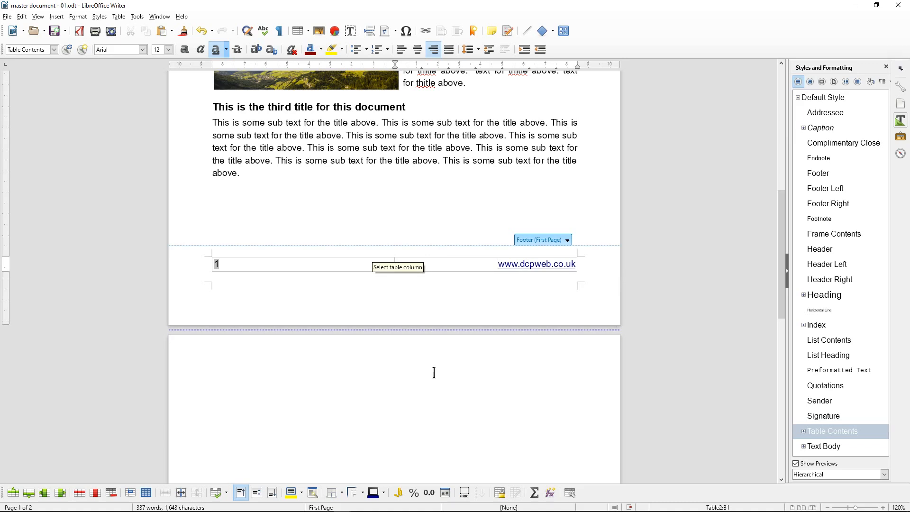
Save, then delete the empty paragraph above page 2's footer table
left_click(54, 34)
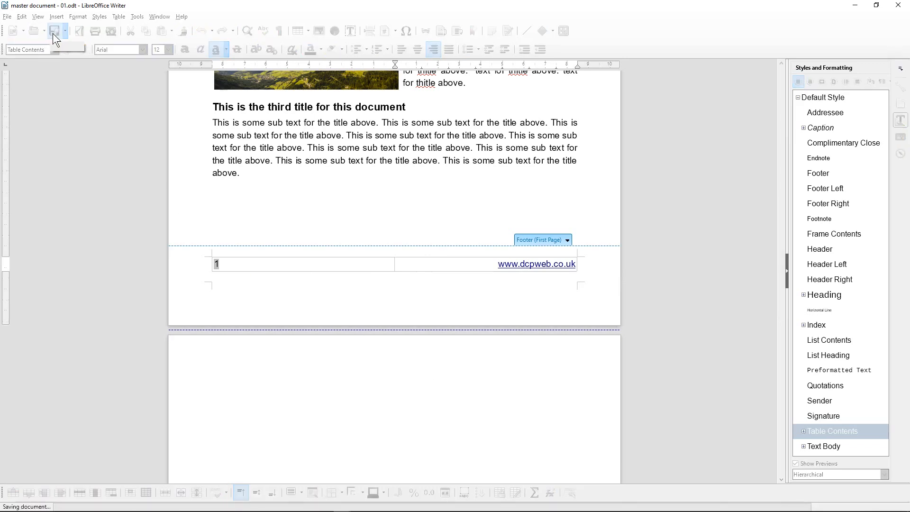
left_click(206, 263)
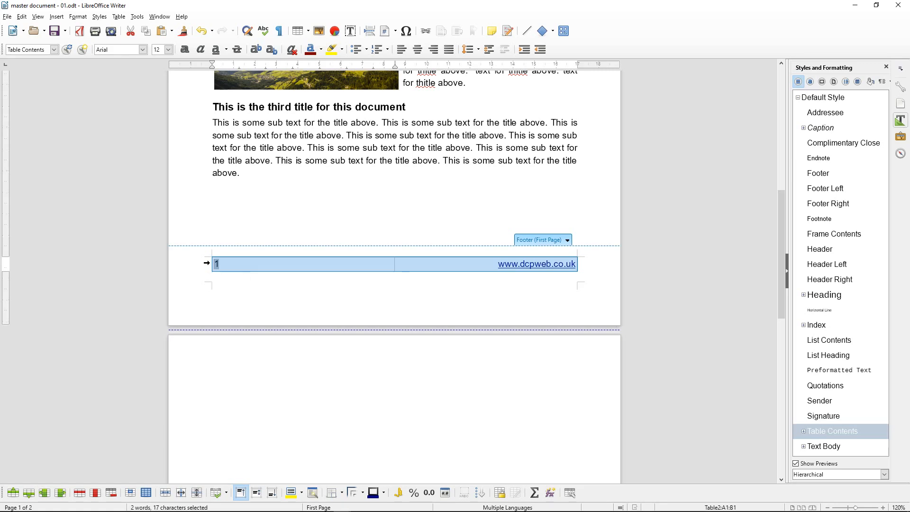
scroll(207, 263, "down", 8)
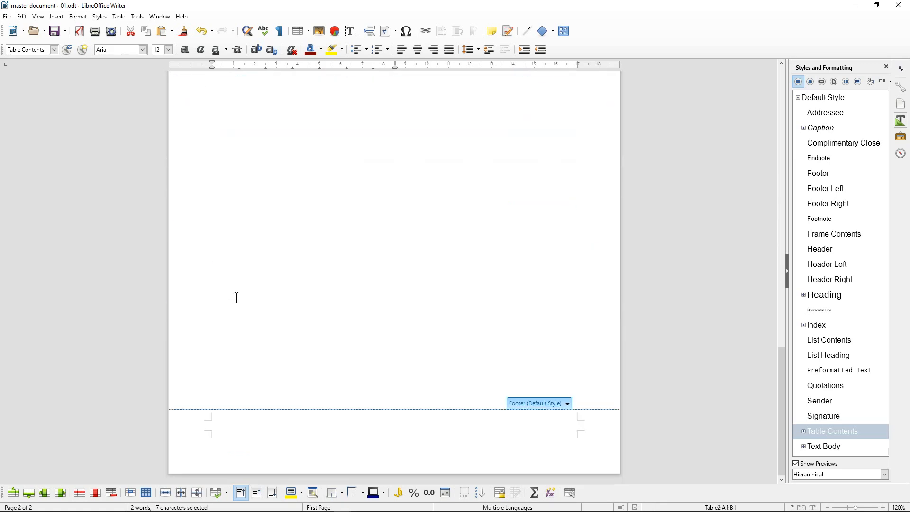
left_click(235, 425)
key("ctrl+z")
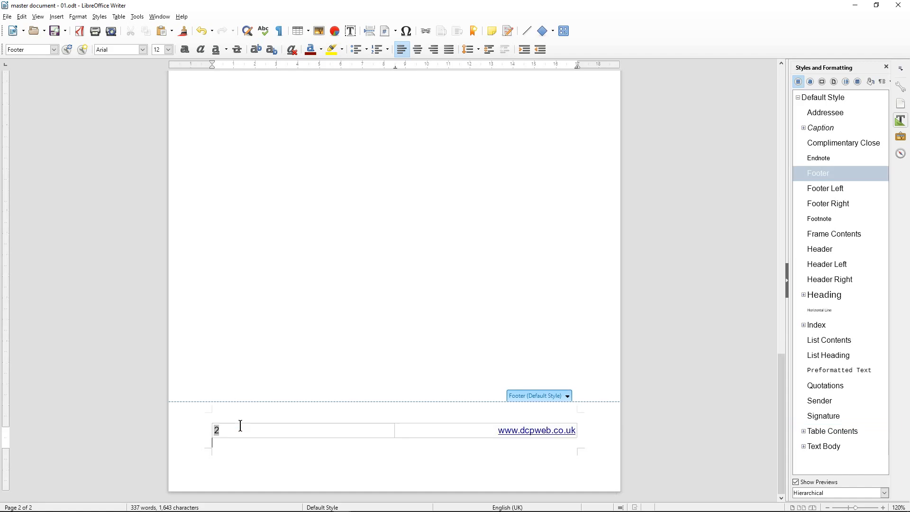
left_click(228, 418)
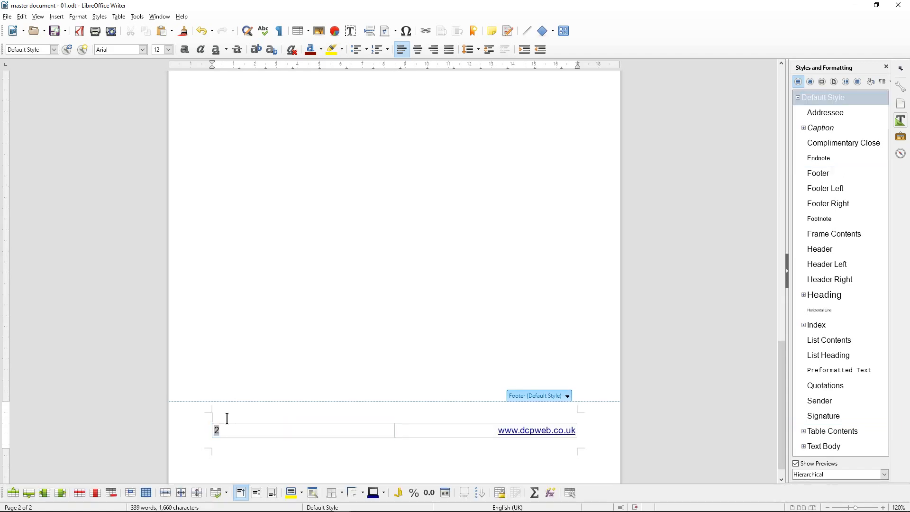
key("Delete")
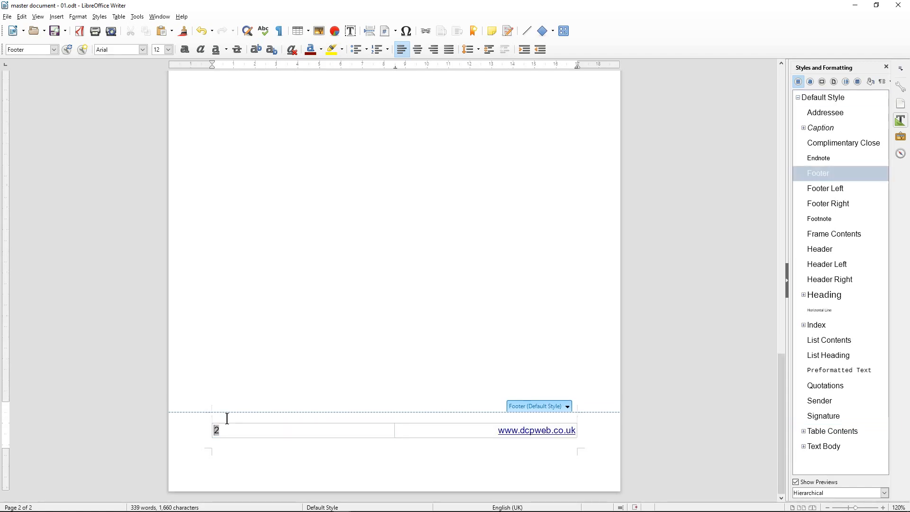
left_click(227, 442)
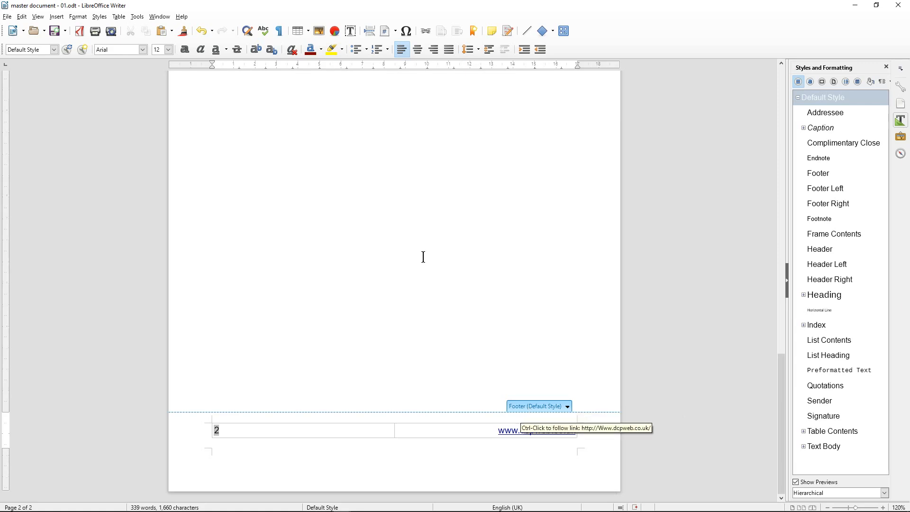
scroll(423, 256, "up", 5)
left_click(285, 224)
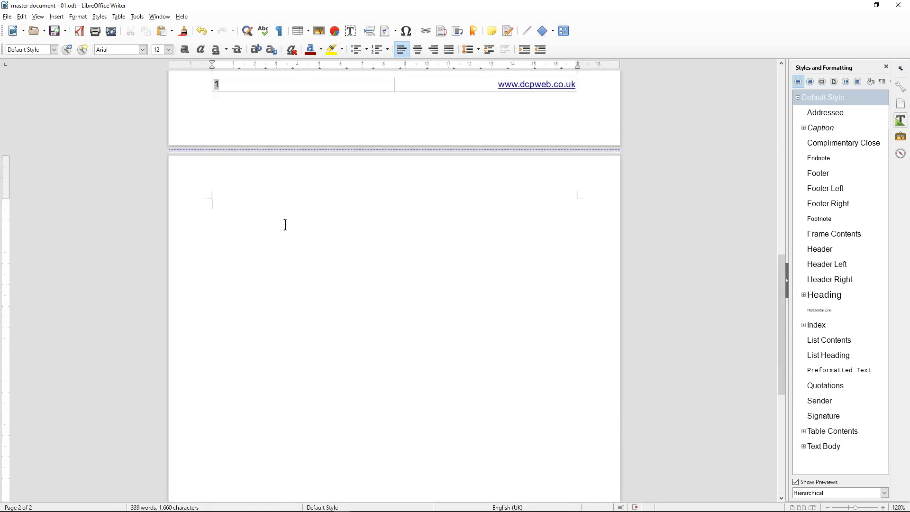
left_click(56, 17)
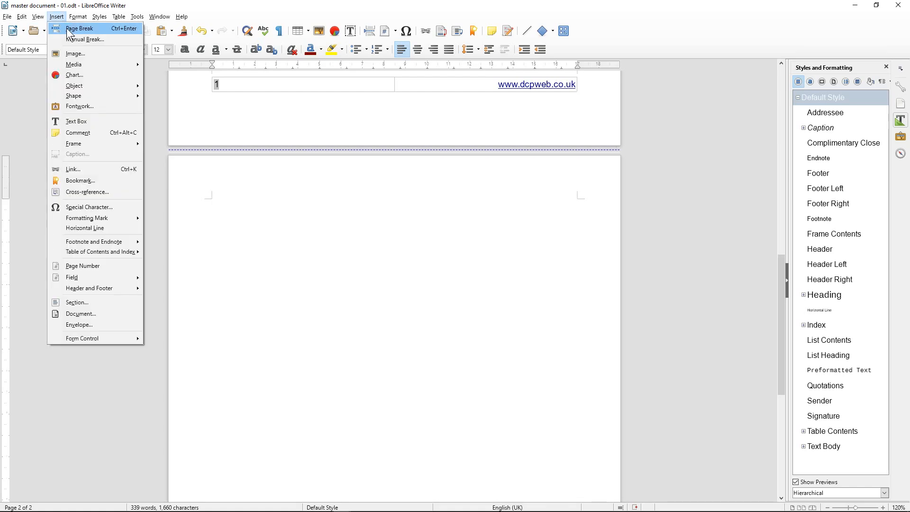
left_click(66, 27)
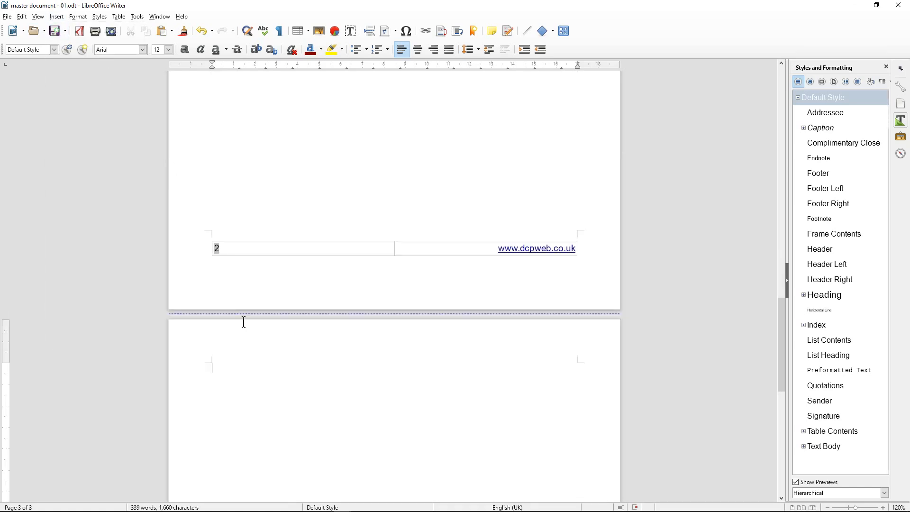
scroll(244, 322, "down", 10)
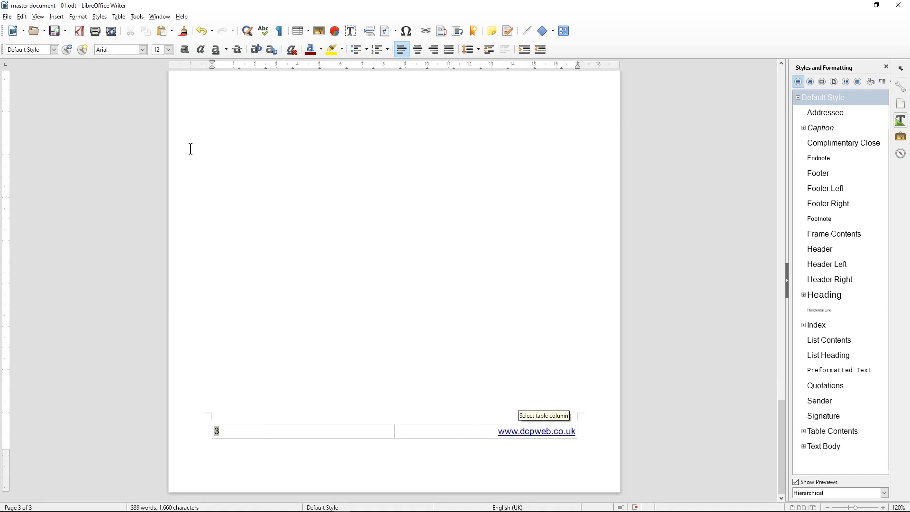
left_click(56, 16)
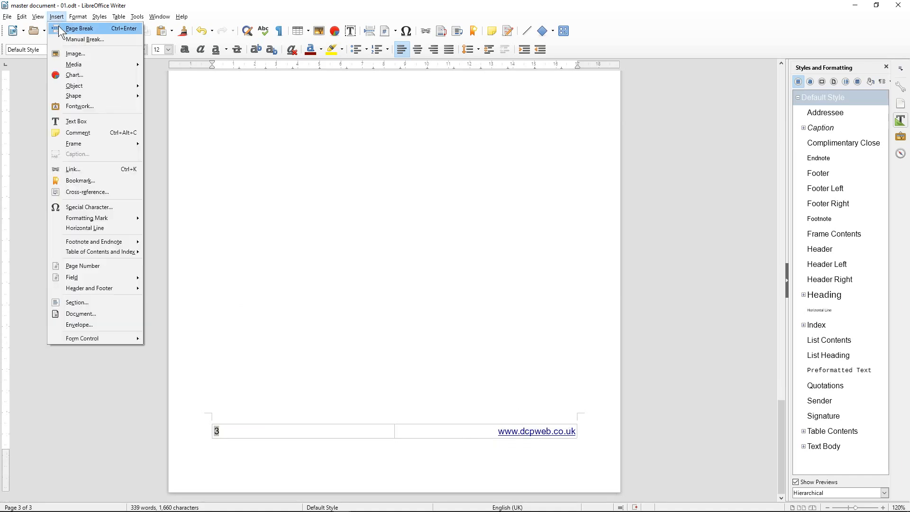
left_click(60, 30)
scroll(279, 286, "down", 10)
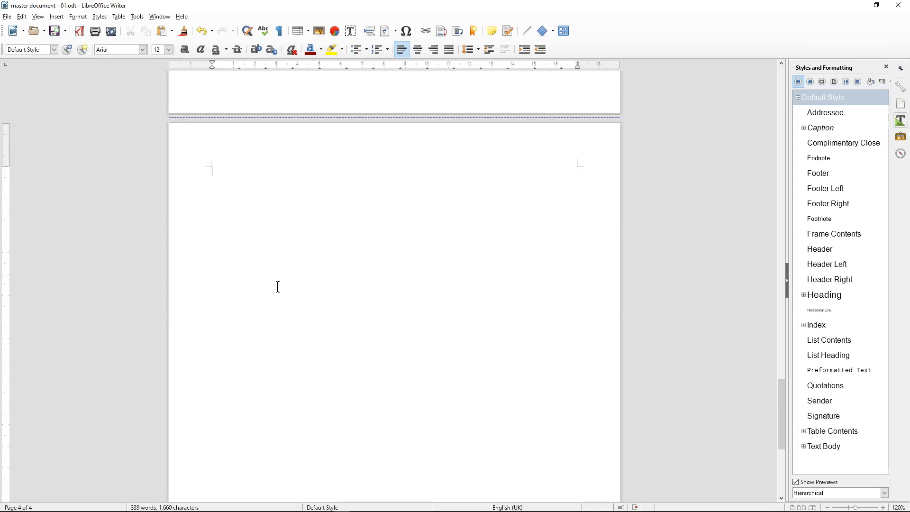
scroll(278, 286, "down", 3)
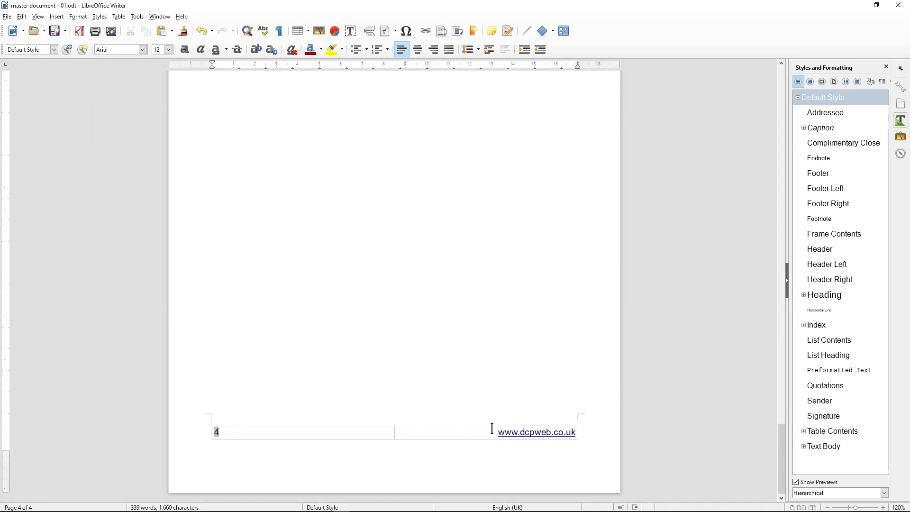
scroll(291, 195, "up", 15)
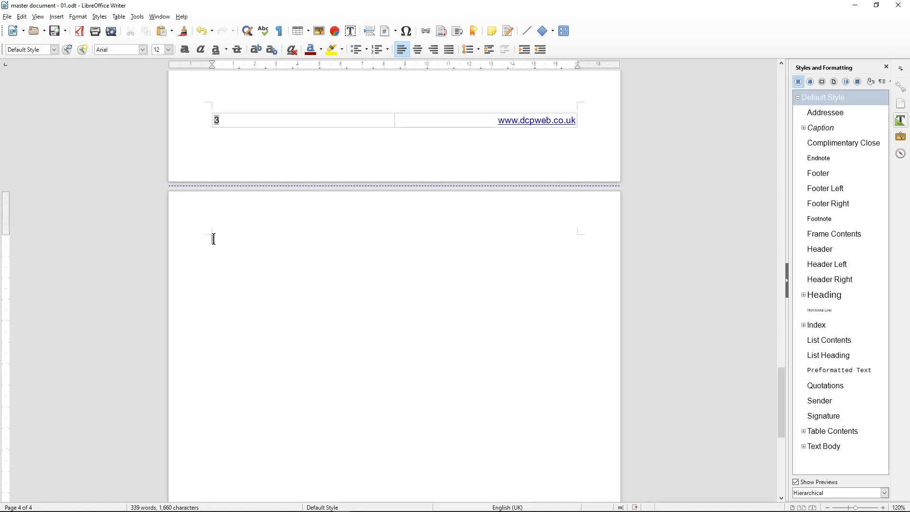
key("BackSpace")
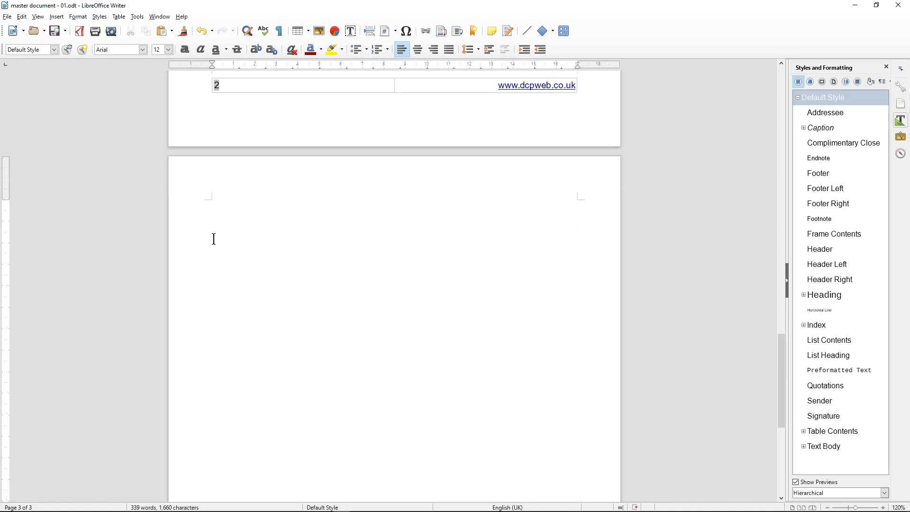
key("ctrl+Return")
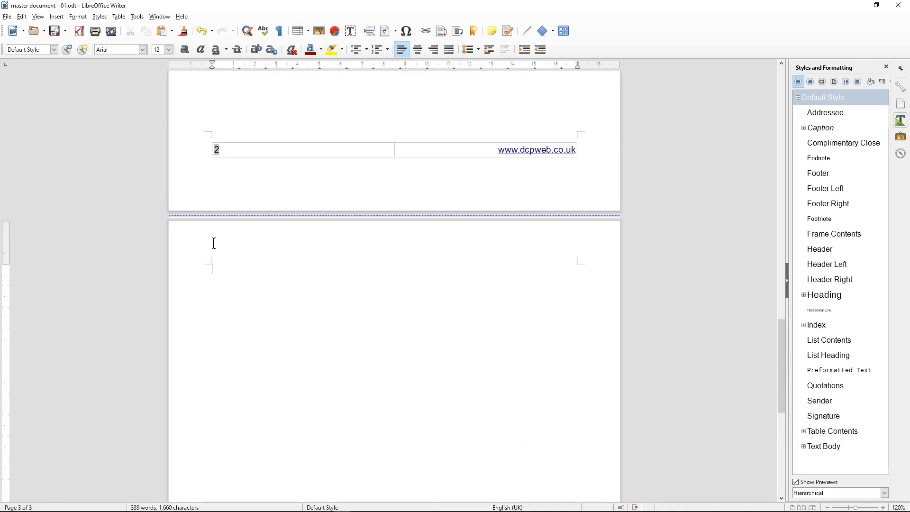
key("BackSpace")
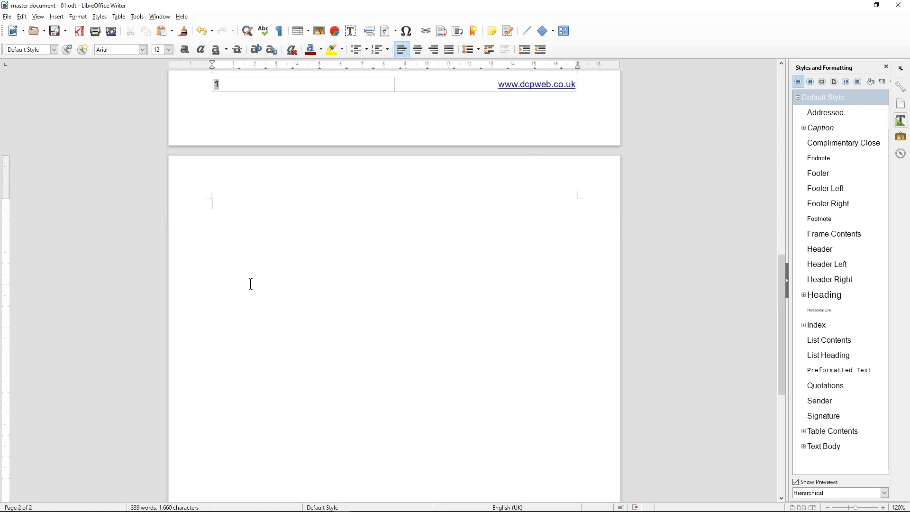
scroll(270, 202, "up", 10)
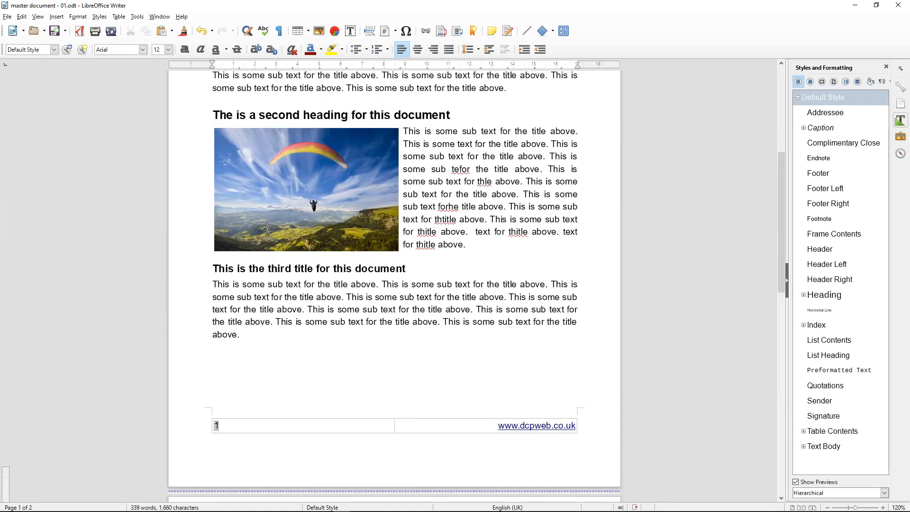
Save the document
scroll(266, 242, "down", 20)
scroll(266, 243, "down", 10)
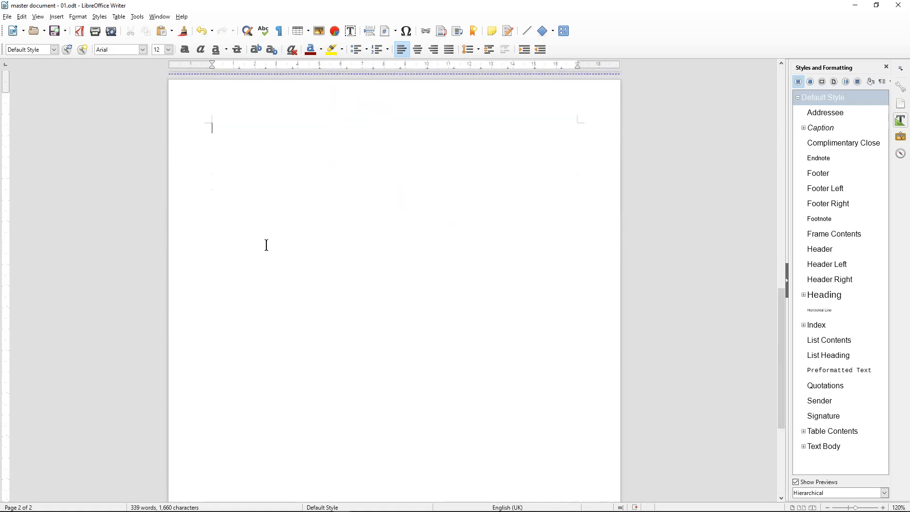
left_click(234, 191)
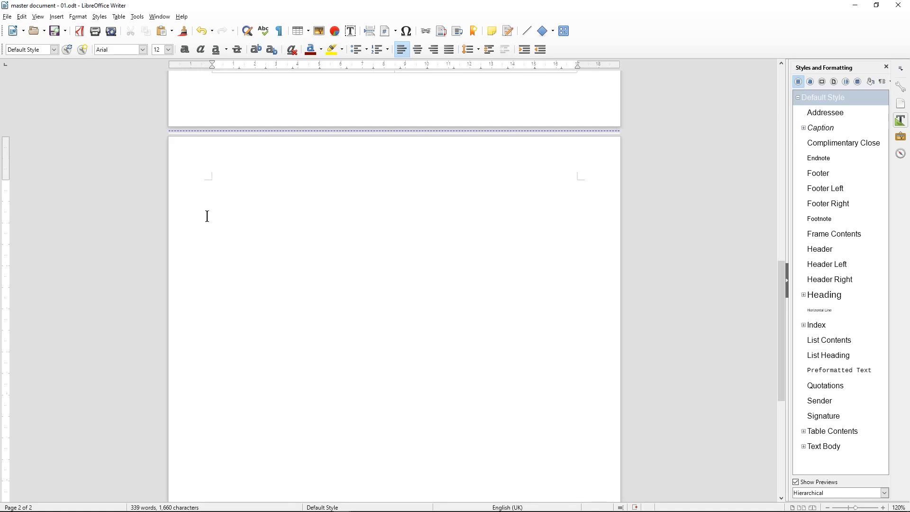
left_click(55, 32)
Copy the third title and its paragraph and paste them onto page 2's empty first line
scroll(237, 204, "up", 10)
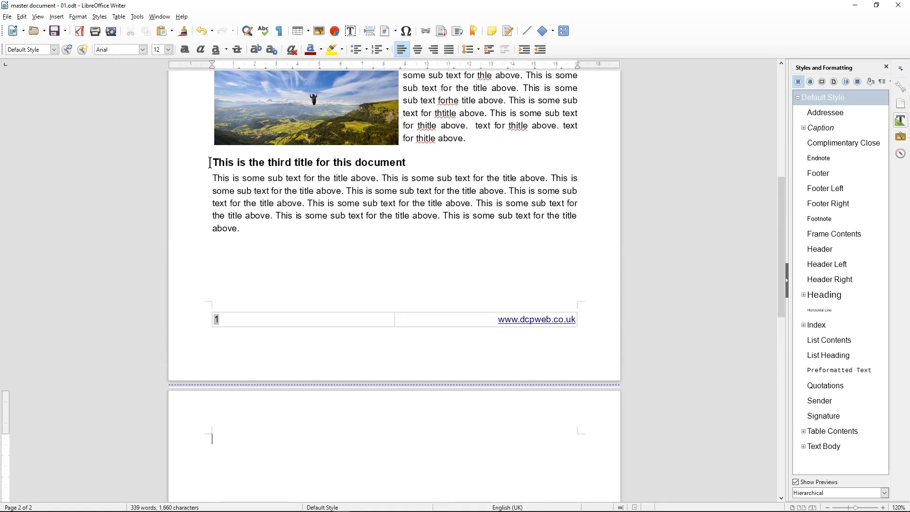
left_click_drag(209, 162, 260, 226)
key("ctrl+c")
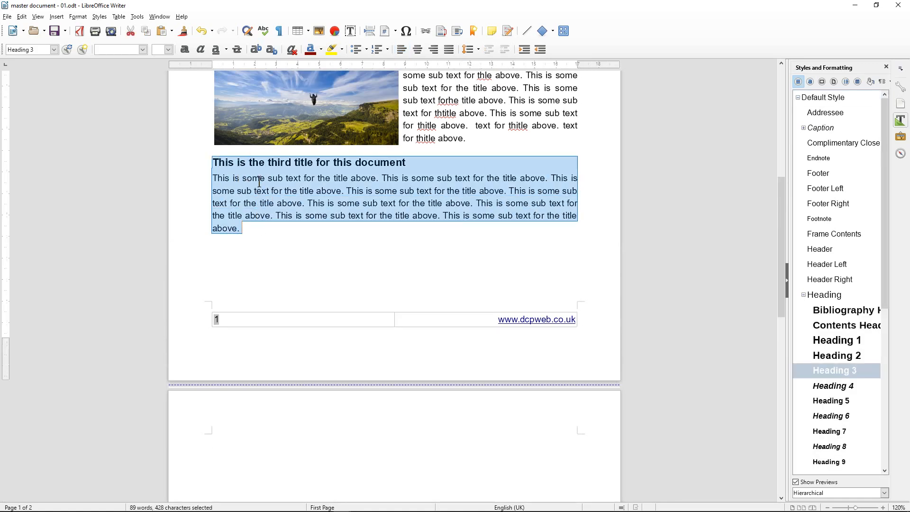
left_click(223, 444)
key("ctrl+v")
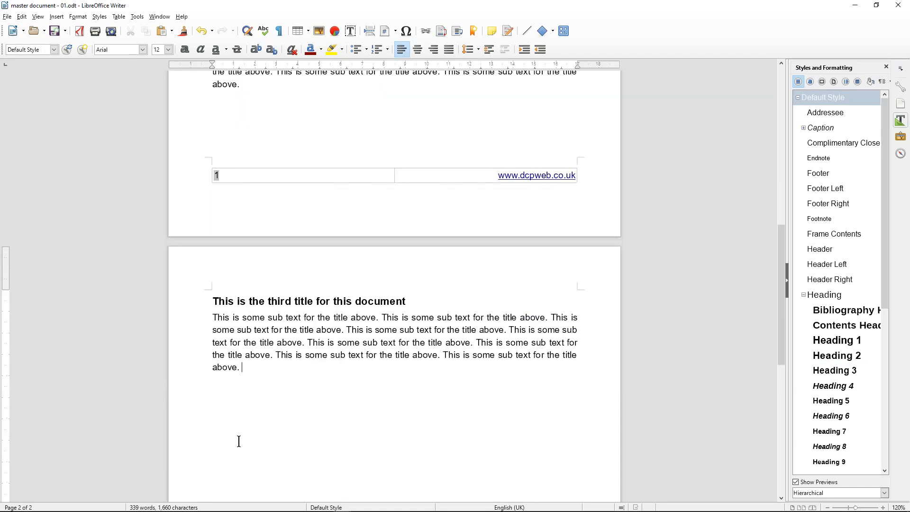
scroll(242, 386, "down", 10)
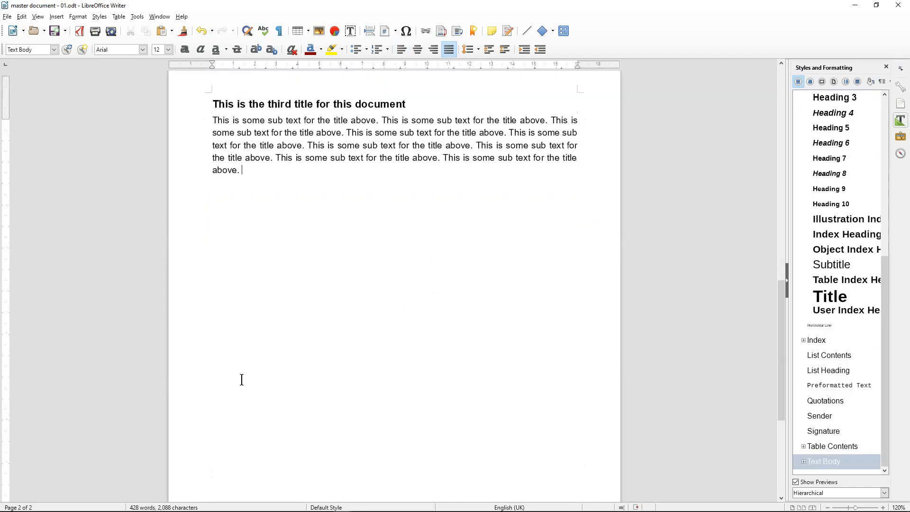
scroll(238, 364, "up", 10)
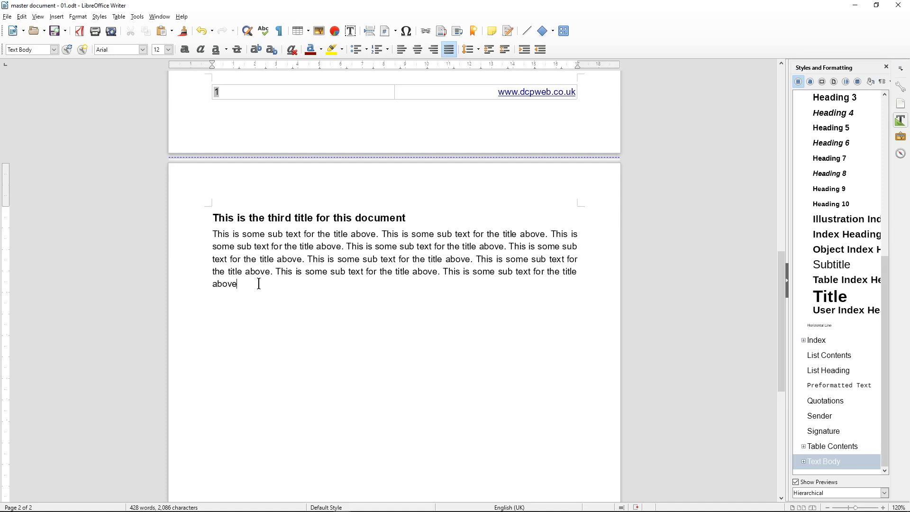
End the paragraph with a colon, then list Number 1, Number 2, Number 3 with solid diamond bullets
type(":")
left_click(367, 50)
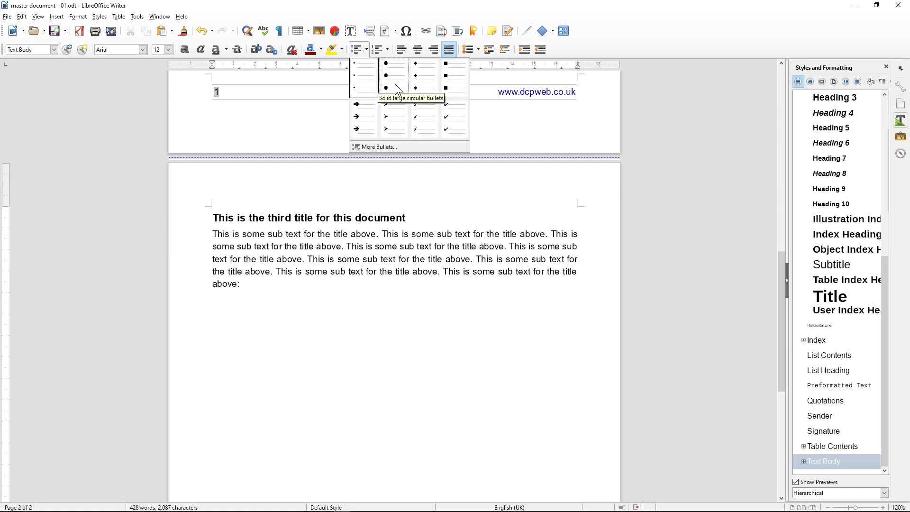
left_click(423, 78)
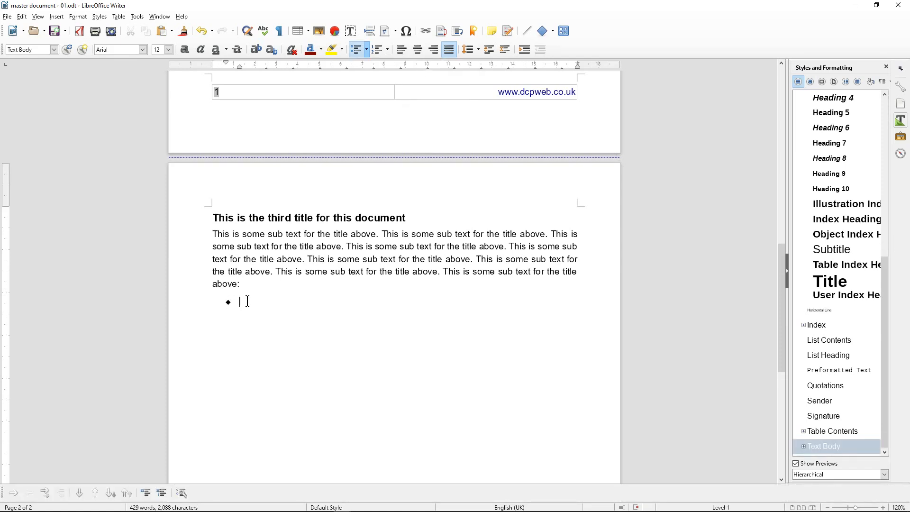
type("Number 1 ")
type("Number")
type(" 2")
key("Return")
type("Number")
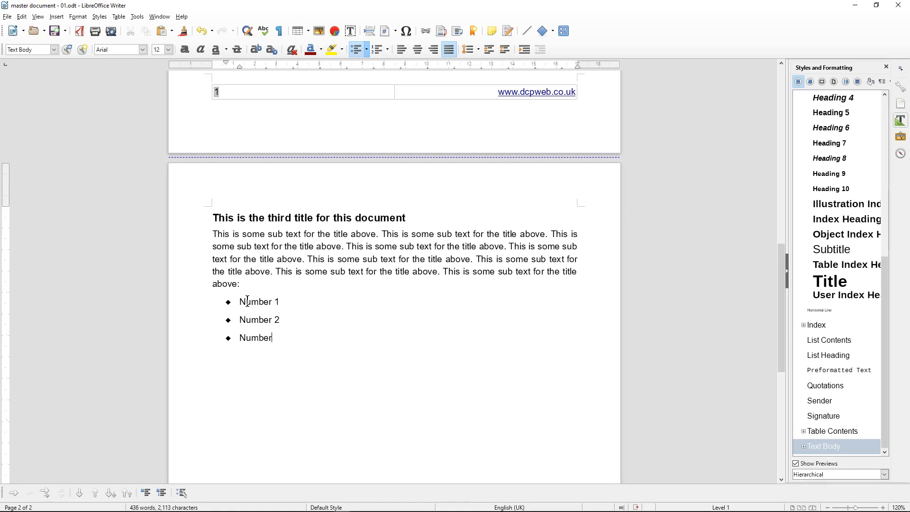
type(" 3")
Indent the list below Number 2 and add Number 4 as a nested bullet
left_click(13, 494)
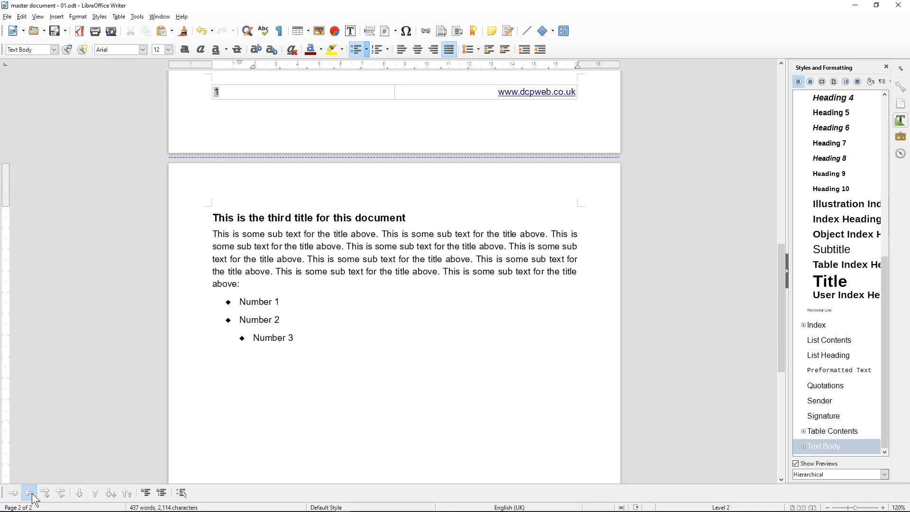
left_click(31, 495)
left_click(293, 342)
type("Nube")
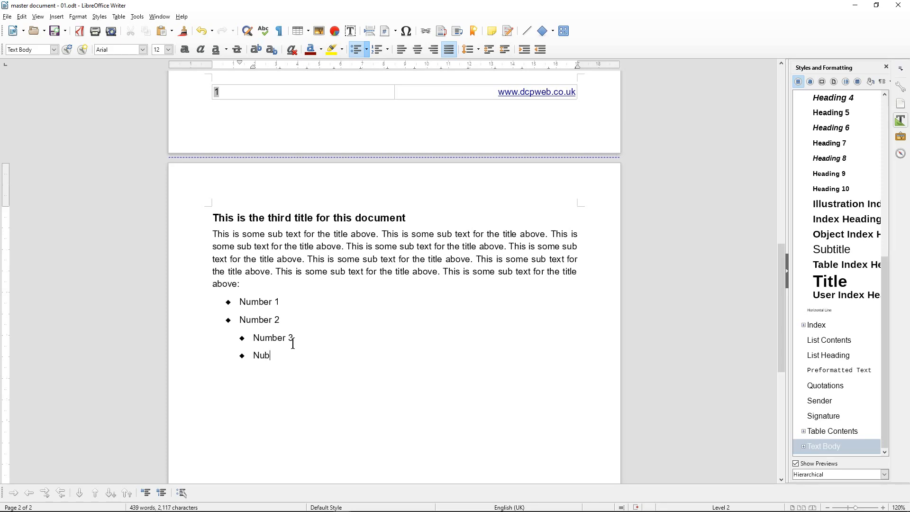
key("BackSpace")
key("BackSpace")
type("mb")
key("BackSpace")
key("BackSpace")
type("umb")
type("mber 4")
Add Number 5 as a sub-item and Number 6 promoted back to the top level
key("Return")
type("Number 5 Numb")
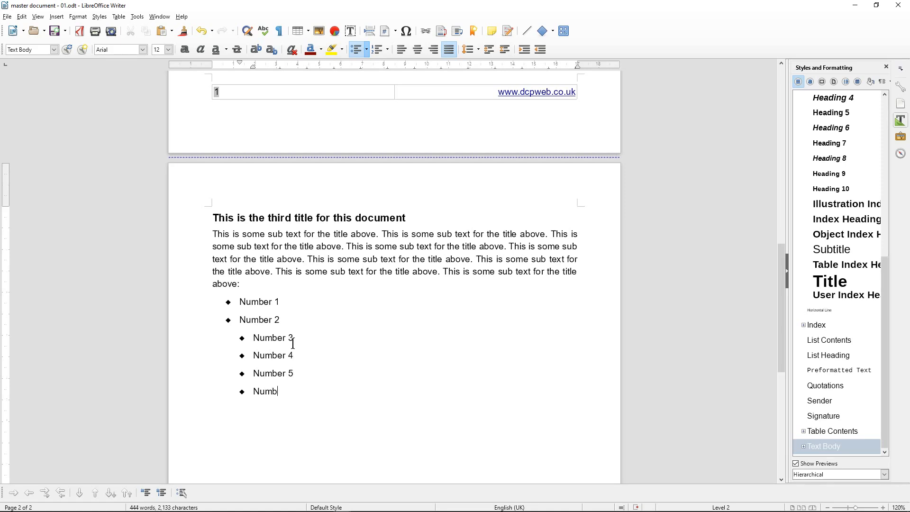
type("er 6")
left_click(18, 495)
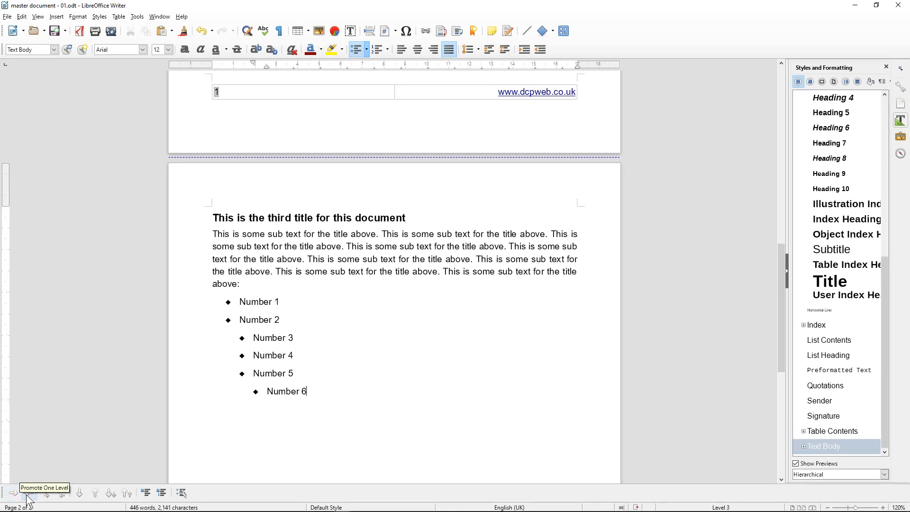
left_click(26, 495)
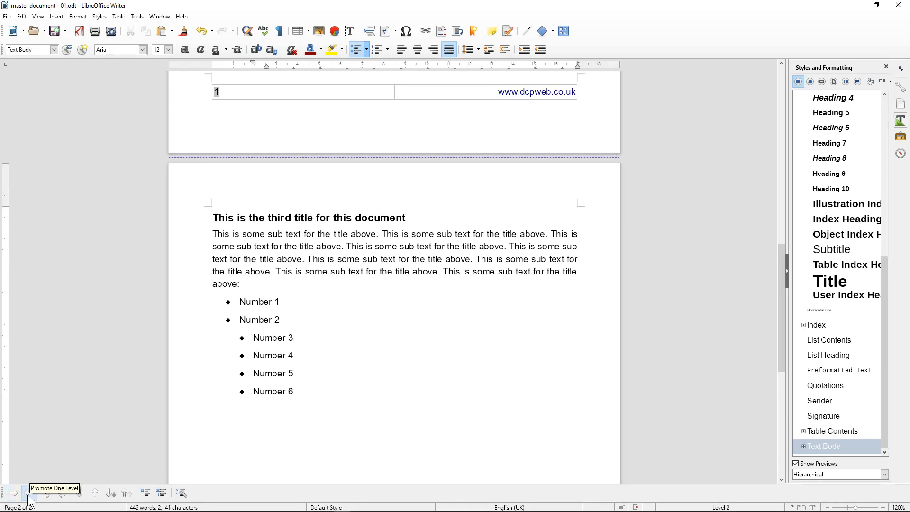
left_click(27, 495)
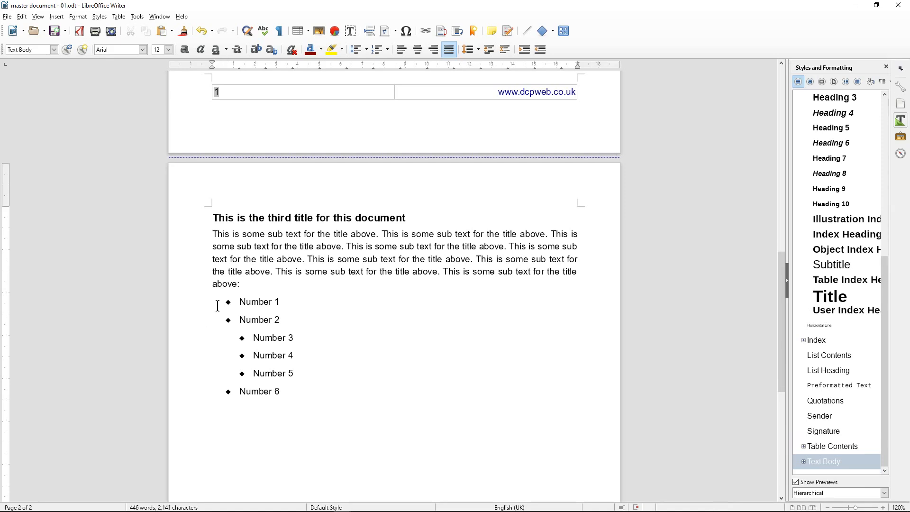
Copy the third title and its paragraph and paste them on the line below the list
left_click(242, 286)
left_click_drag(242, 286, 212, 218)
left_click(226, 417)
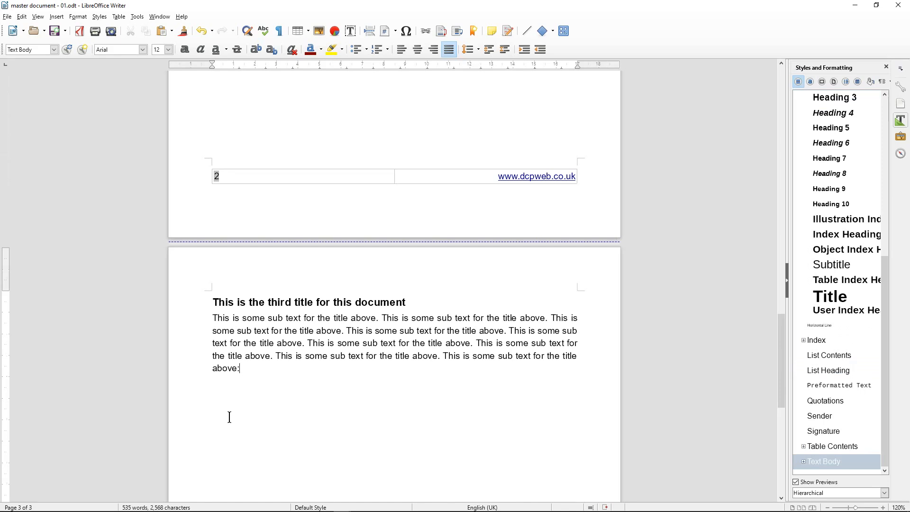
scroll(229, 417, "up", 5)
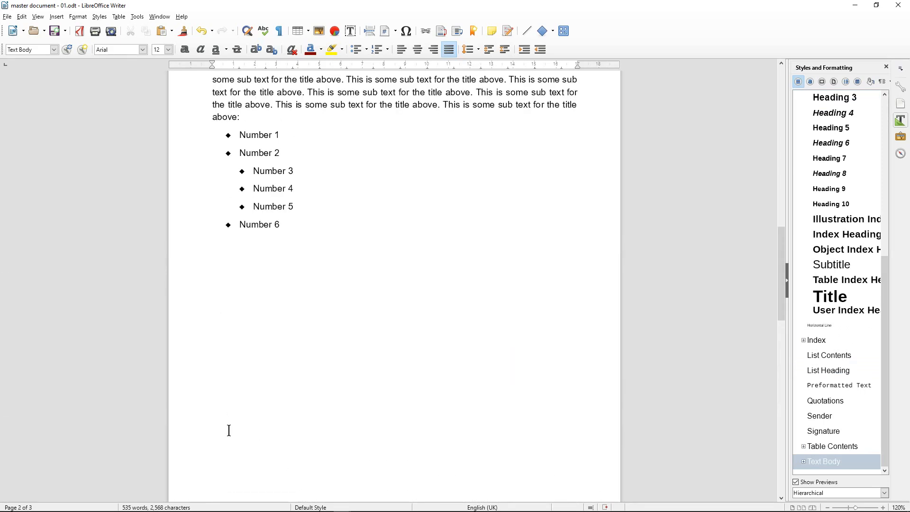
scroll(247, 240, "up", 3)
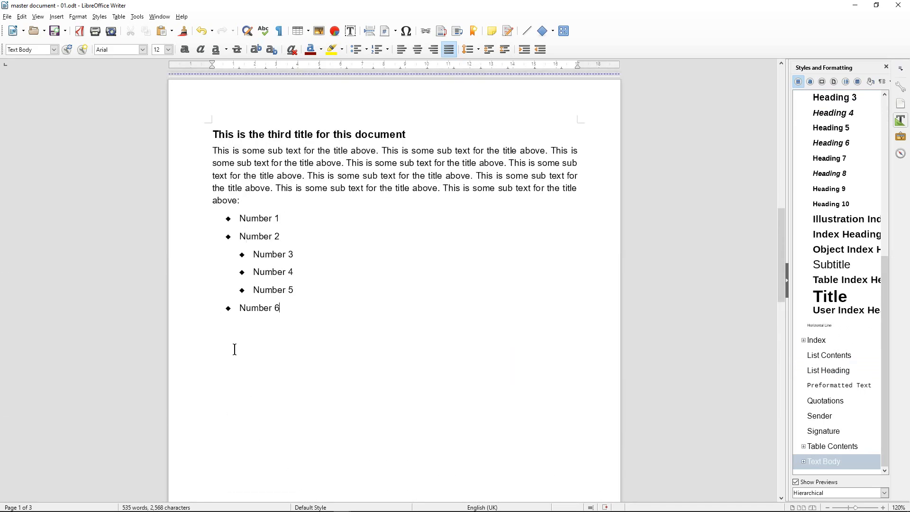
left_click(246, 386)
scroll(247, 388, "down", 1)
scroll(247, 389, "up", 6)
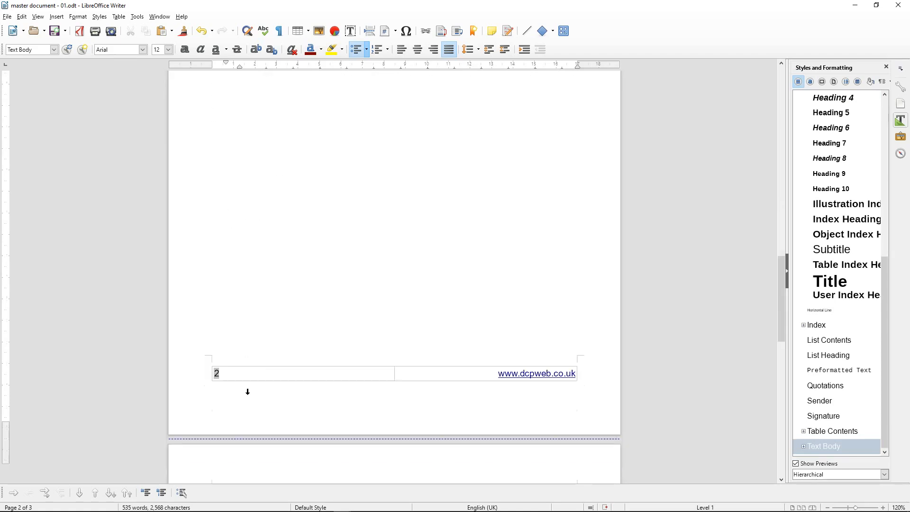
scroll(248, 379, "down", 2)
scroll(289, 392, "up", 2)
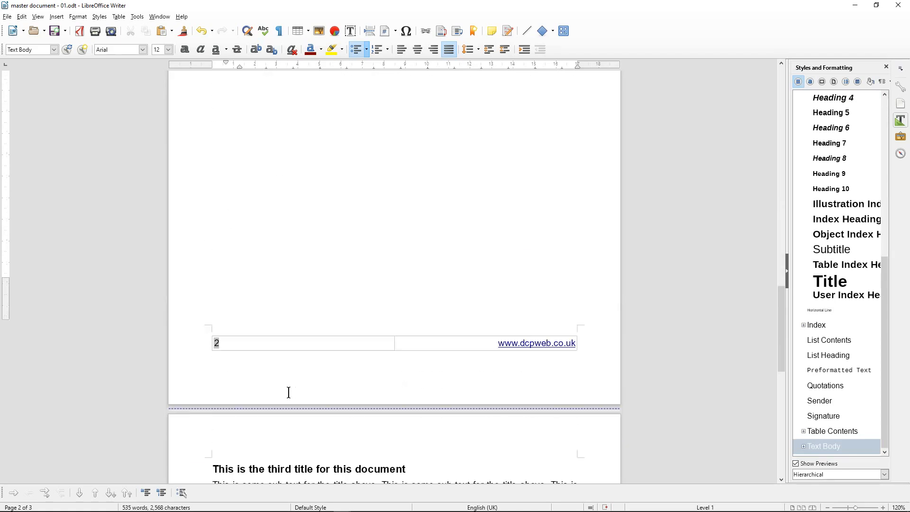
scroll(289, 392, "down", 8)
scroll(288, 392, "up", 3)
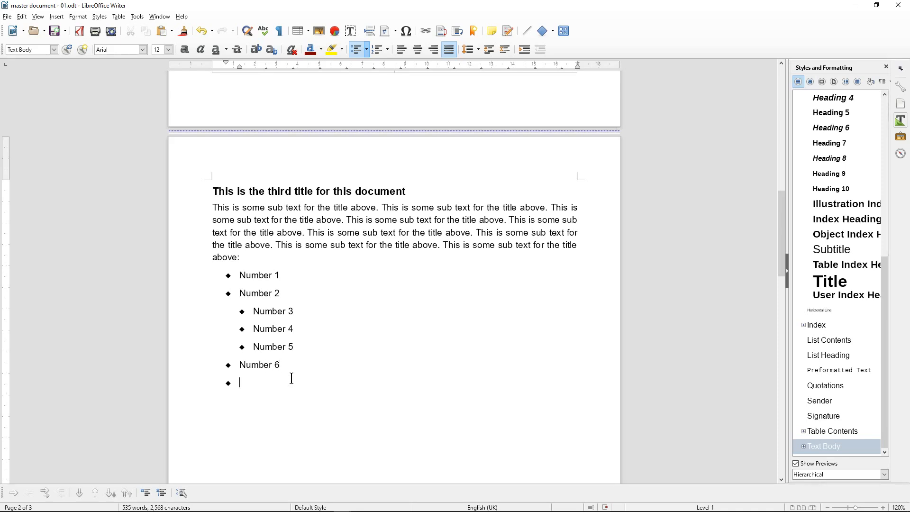
Remove the empty bullet and page break so the copy directly follows Number 6
key("BackSpace")
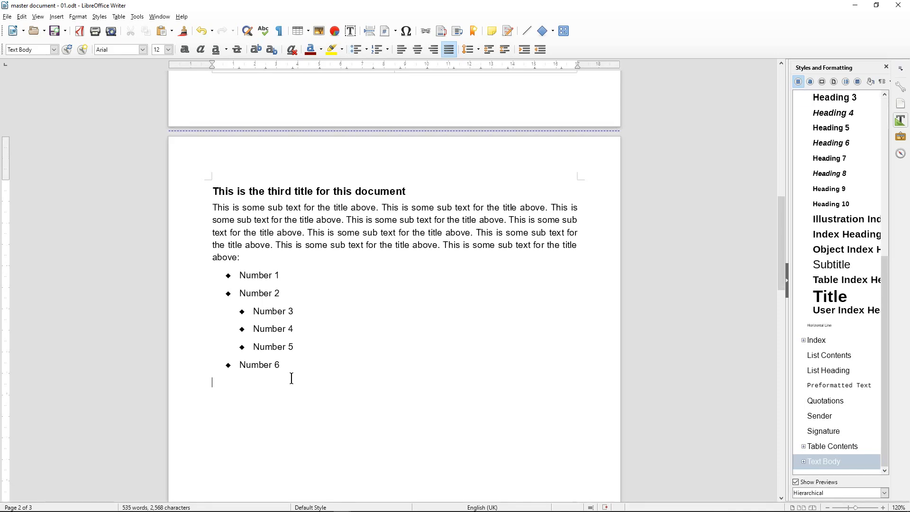
key("Delete")
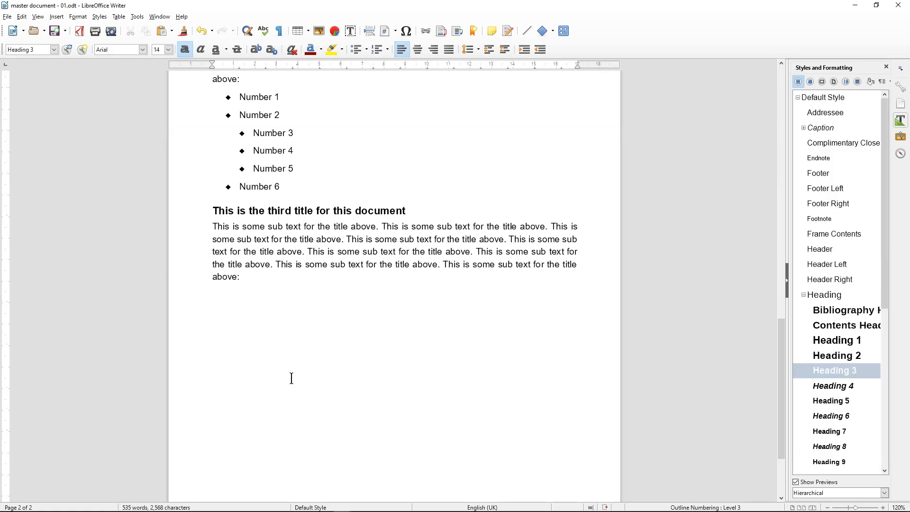
scroll(266, 415, "down", 3)
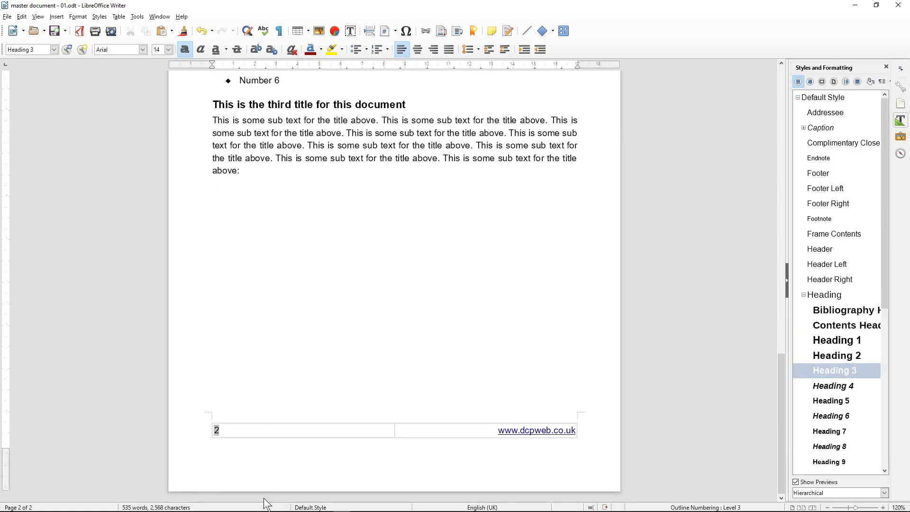
scroll(271, 201, "up", 6)
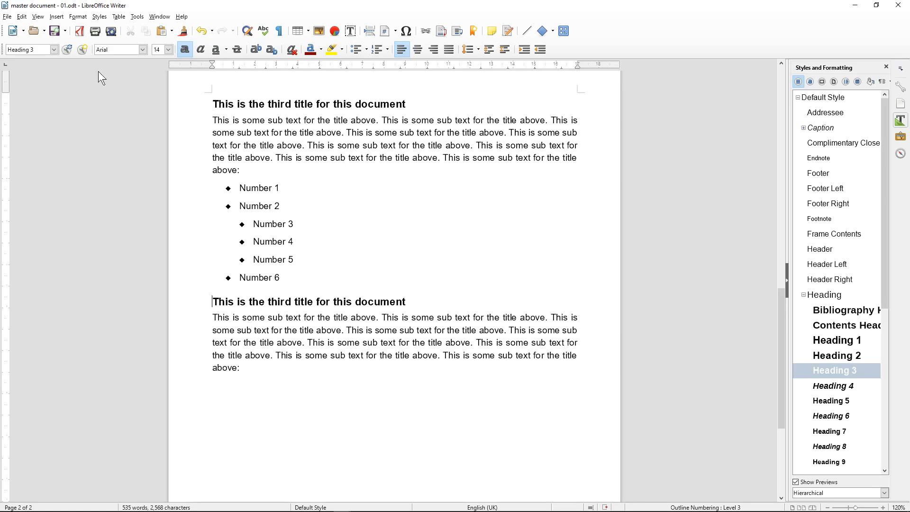
Save, then start a 1, 2, 3 numbered list after the copied paragraph
left_click(53, 32)
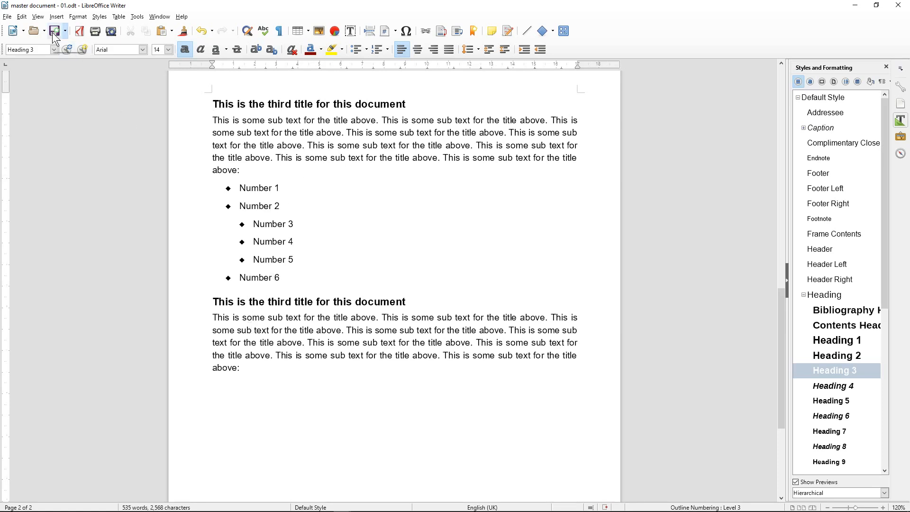
left_click(256, 369)
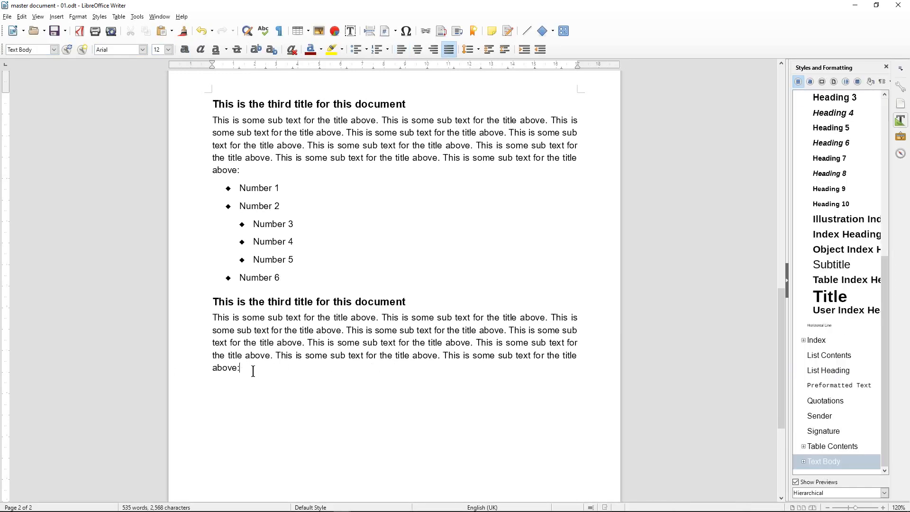
left_click(387, 51)
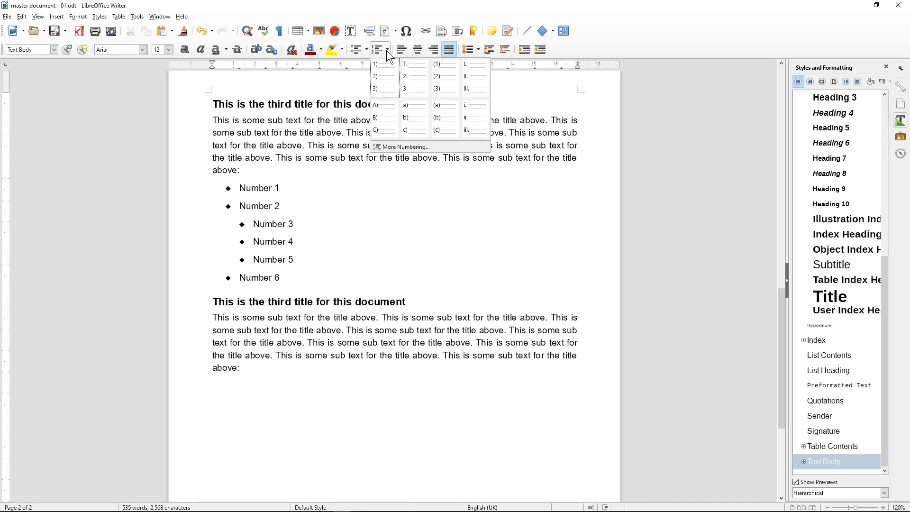
left_click(411, 76)
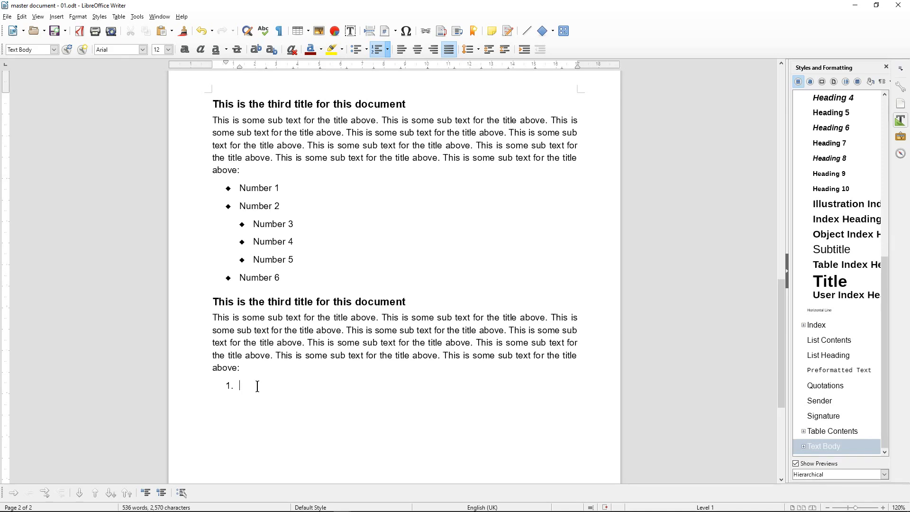
Enter the items Test 1, Test 2 and Test 3, demoting Test 3 to a sub-item
type("test")
key("BackSpace")
key("BackSpace")
key("BackSpace")
key("BackSpace")
type("test 1 ")
type("test 2 T")
type("est")
key("BackSpace")
key("BackSpace")
key("BackSpace")
key("BackSpace")
type("Test 3")
key("BackSpace")
type("T")
key("Up")
key("Delete")
type("T")
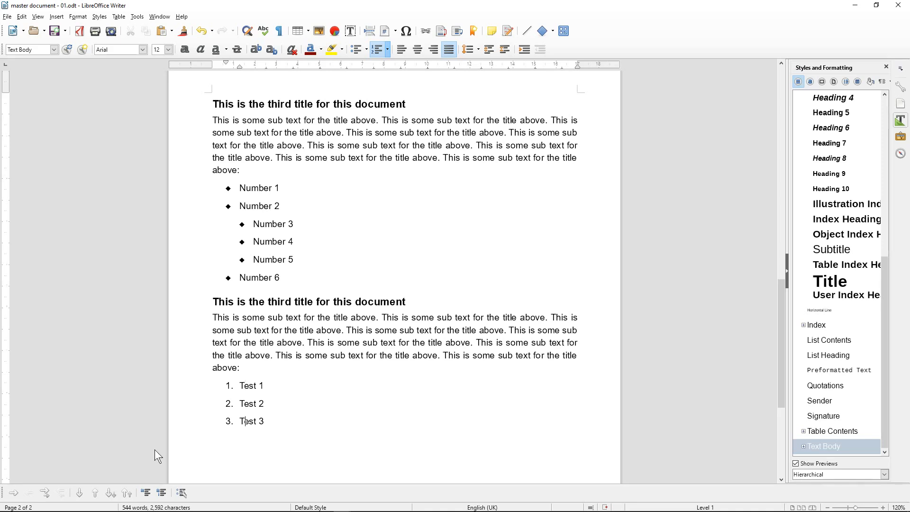
left_click(11, 495)
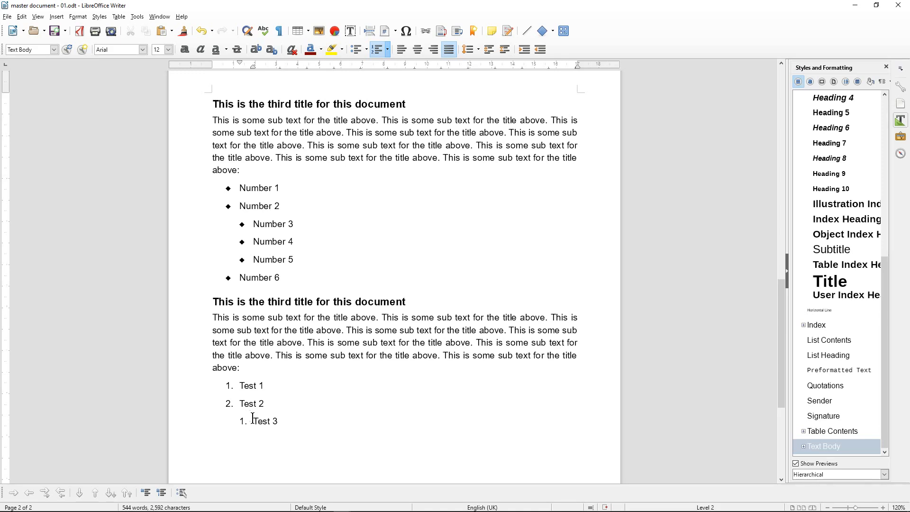
In Bullets and Numbering, set Show sublevels to 2 and numbering followed by Space
left_click(183, 495)
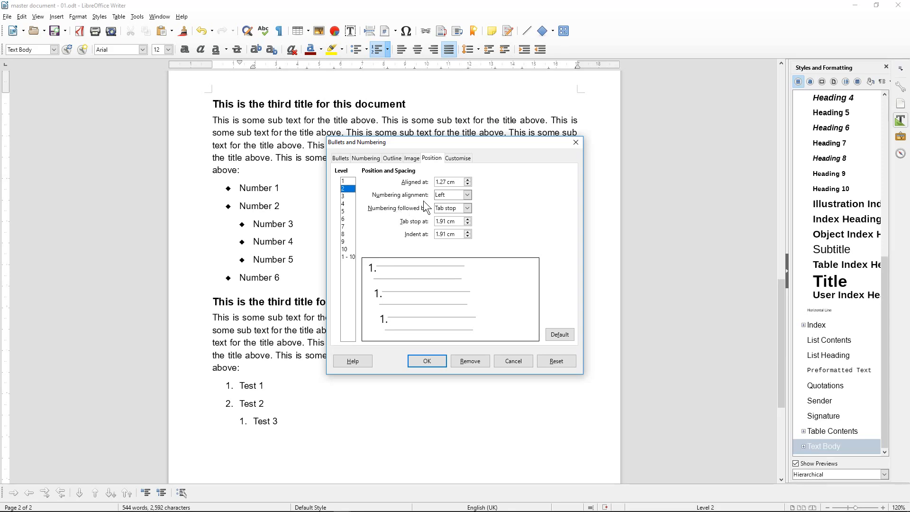
left_click(463, 159)
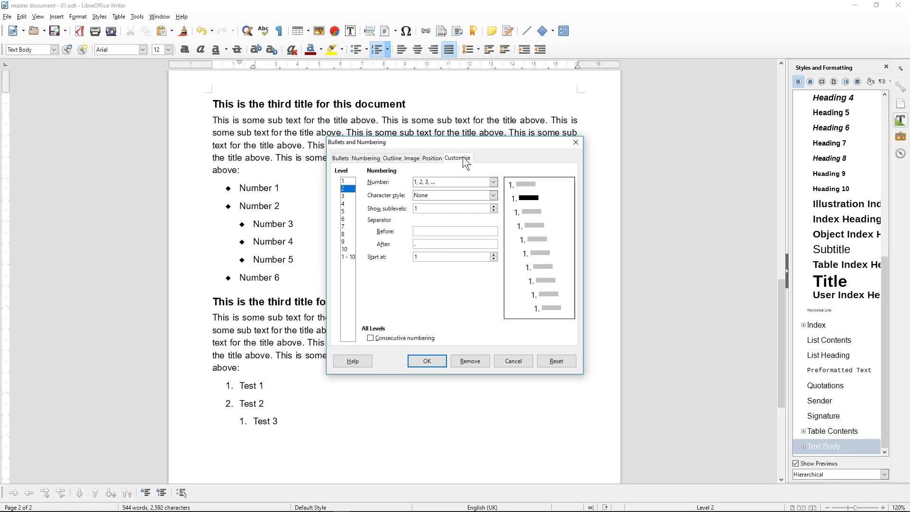
left_click(423, 209)
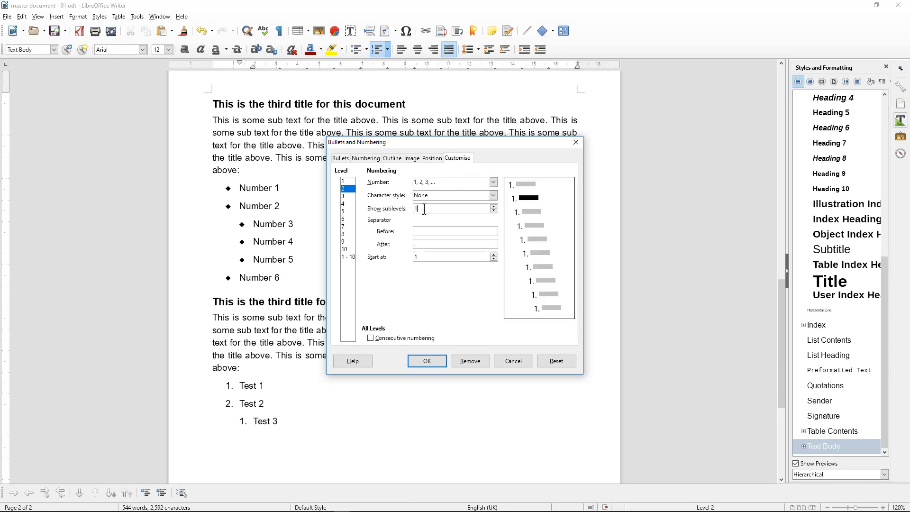
left_click(494, 205)
left_click(432, 159)
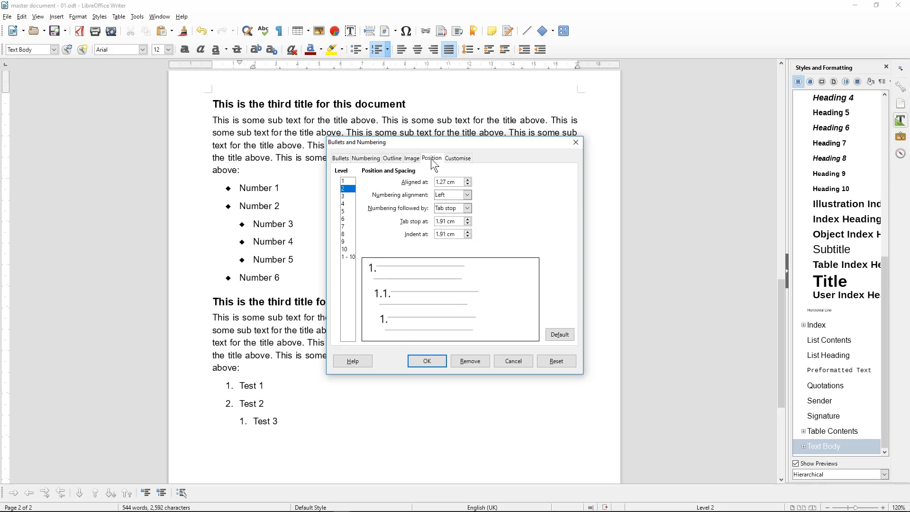
left_click(444, 209)
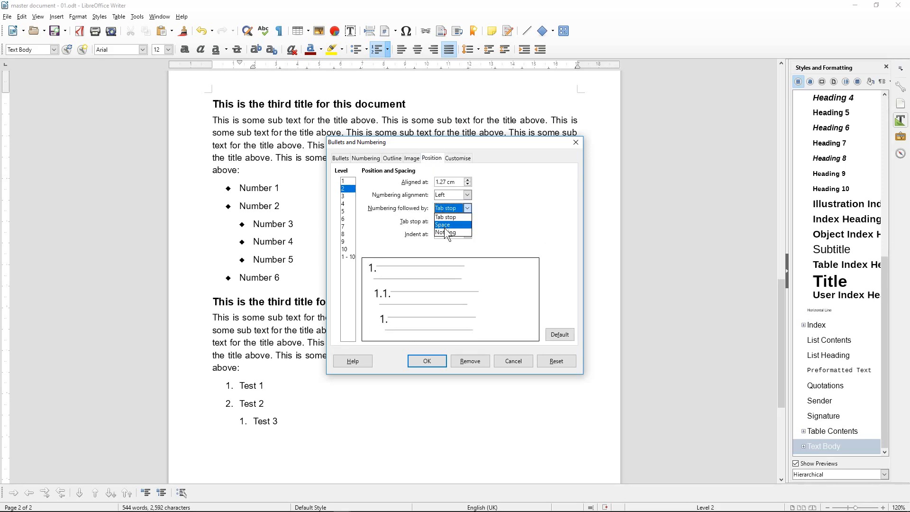
left_click(443, 224)
left_click(432, 360)
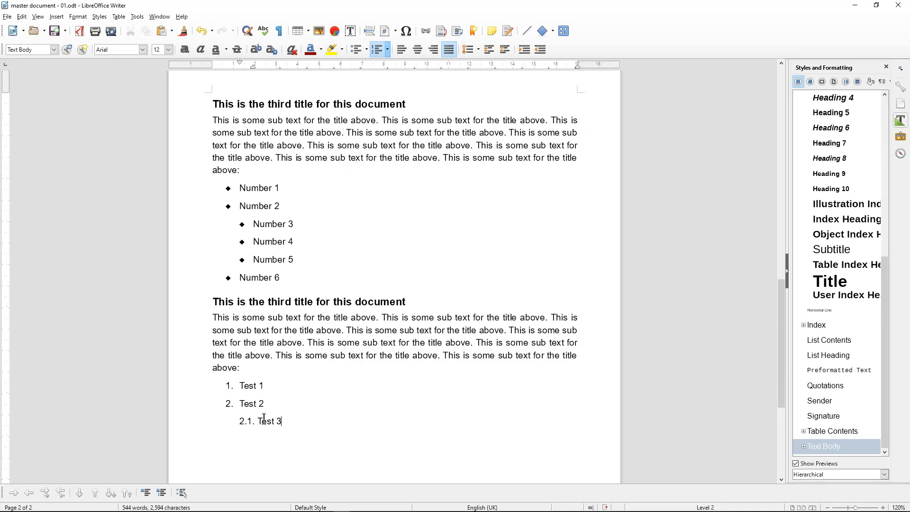
Add Test 4 as a list item and Test 5 demoted to the third level
key("Return")
type("Test 4")
key("Return")
type("Test 5")
left_click(13, 492)
For level 3, set Show sublevels to 3 and numbering followed by Space
left_click(182, 494)
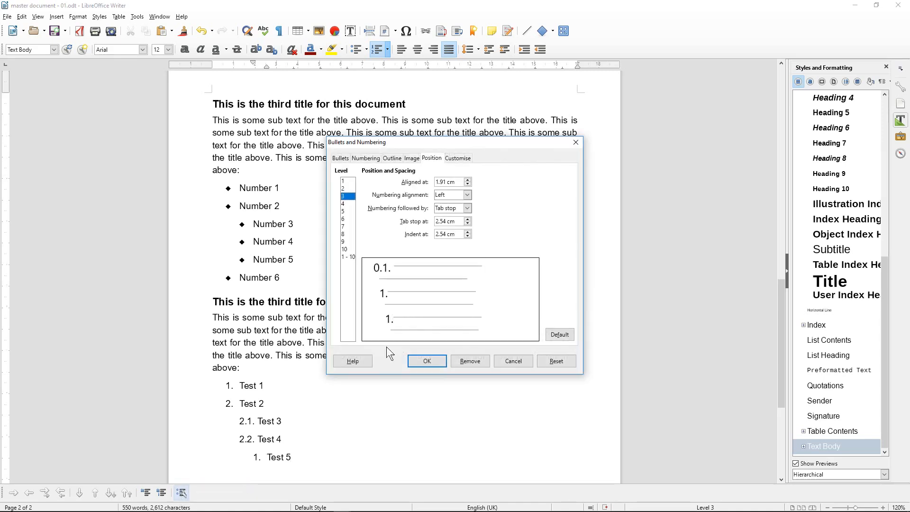
left_click(464, 159)
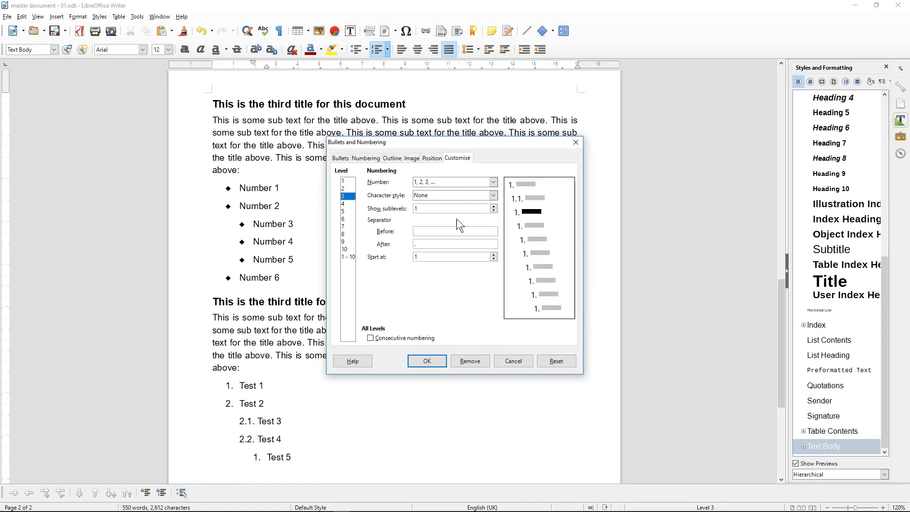
left_click(493, 207)
left_click(493, 206)
left_click(431, 158)
left_click(452, 208)
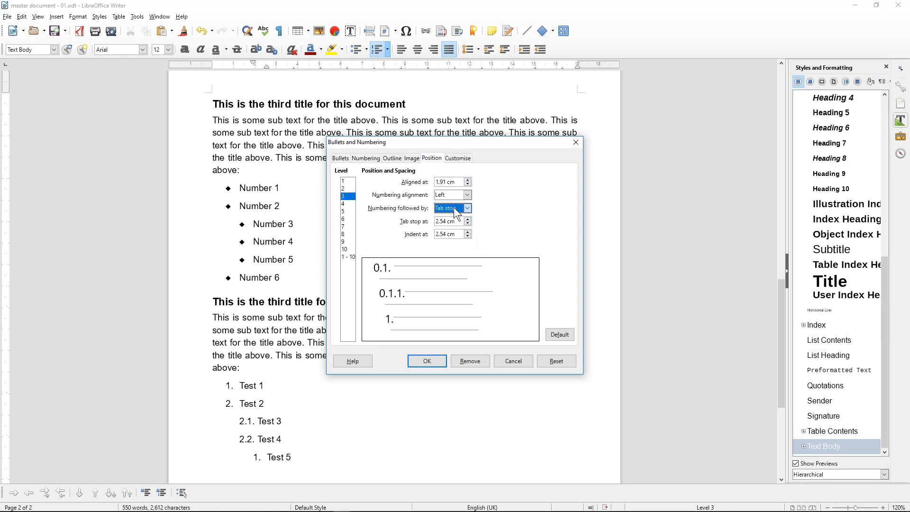
left_click(447, 225)
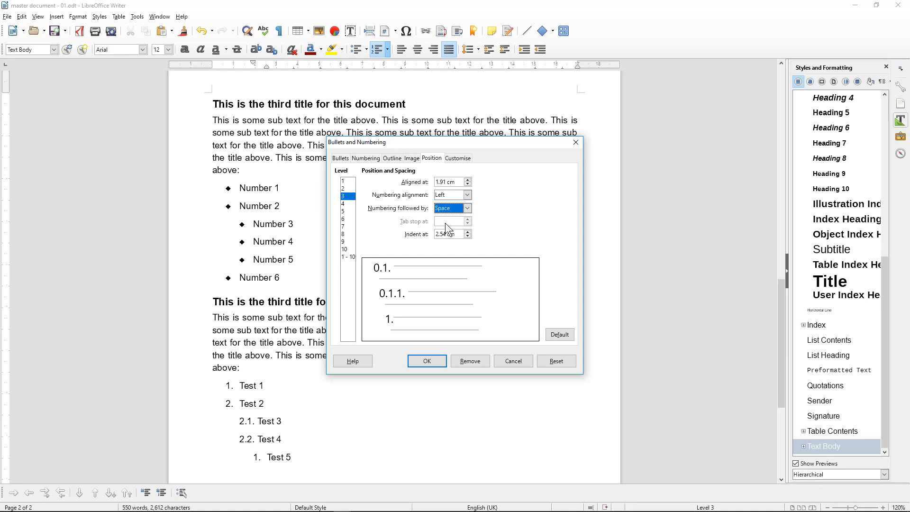
left_click(433, 360)
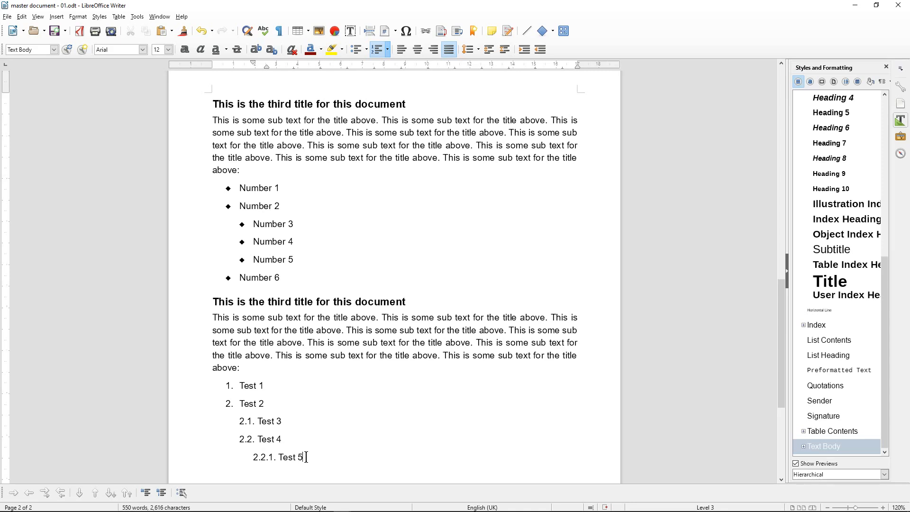
Add Test 6 promoted to item 2.3 and Test 7 promoted to item 3
key("Return")
type("Test 6")
left_click(30, 488)
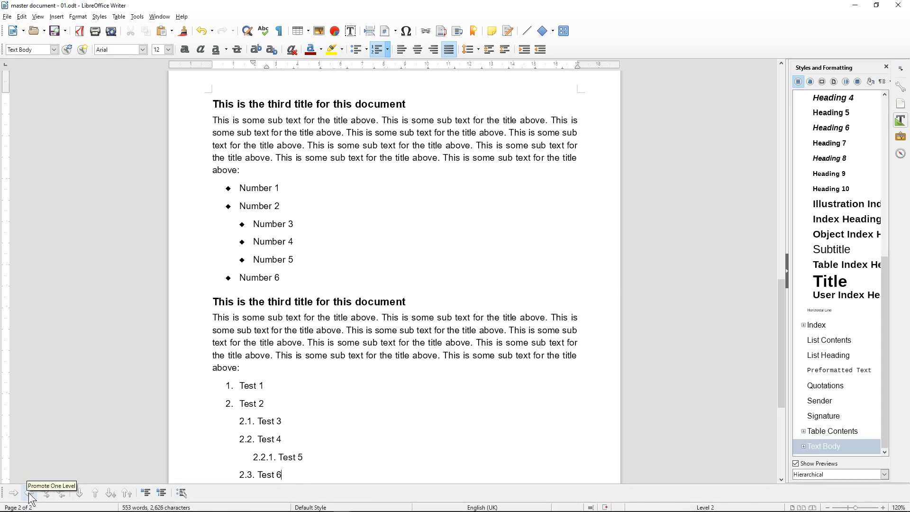
left_click(292, 473)
key("Return")
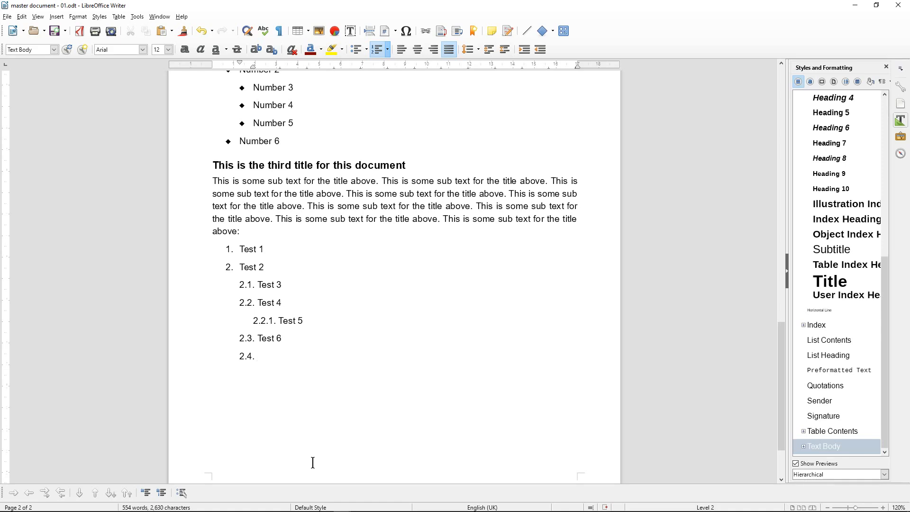
type("Test 7")
left_click(30, 493)
Save the document and end the numbered list with a plain paragraph
left_click(55, 31)
key("Return")
key("BackSpace")
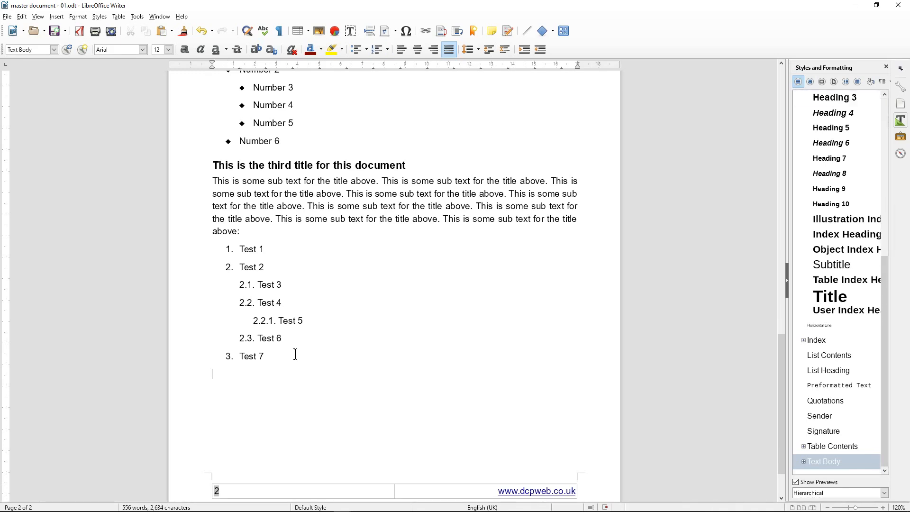
Insert a page break to start page 3
scroll(295, 354, "down", 3)
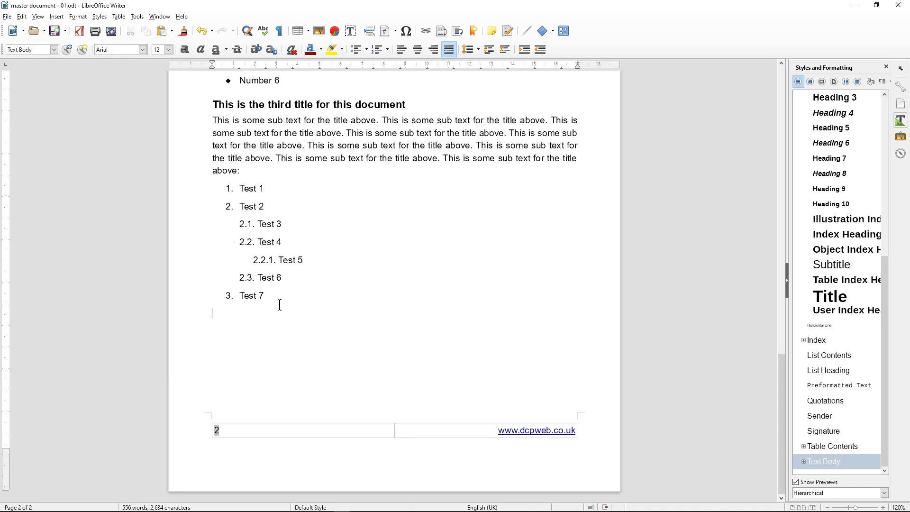
left_click(56, 16)
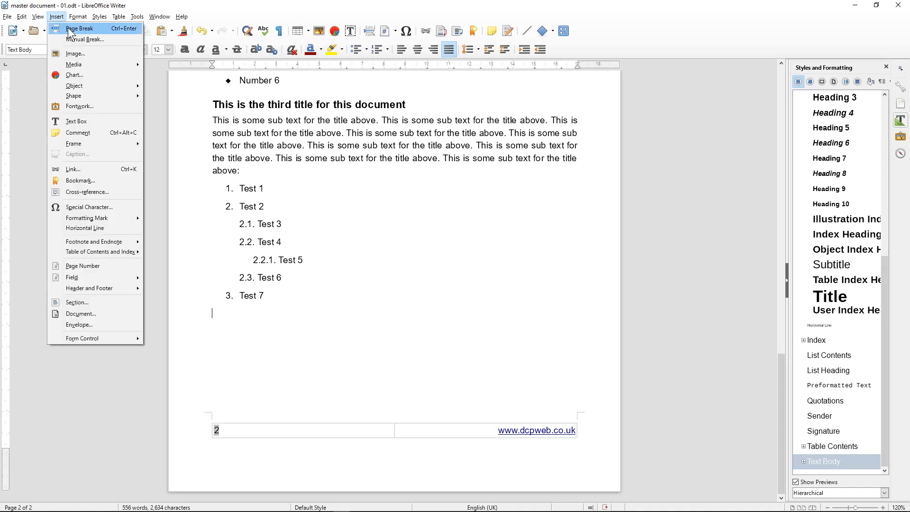
left_click(71, 32)
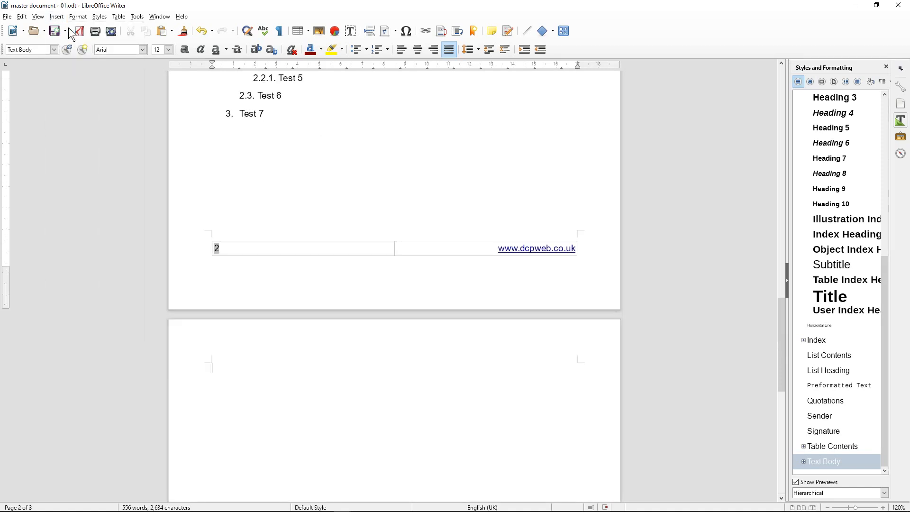
Copy the third title and its sub-text paragraph and paste them at the top of page 3
scroll(337, 364, "up", 10)
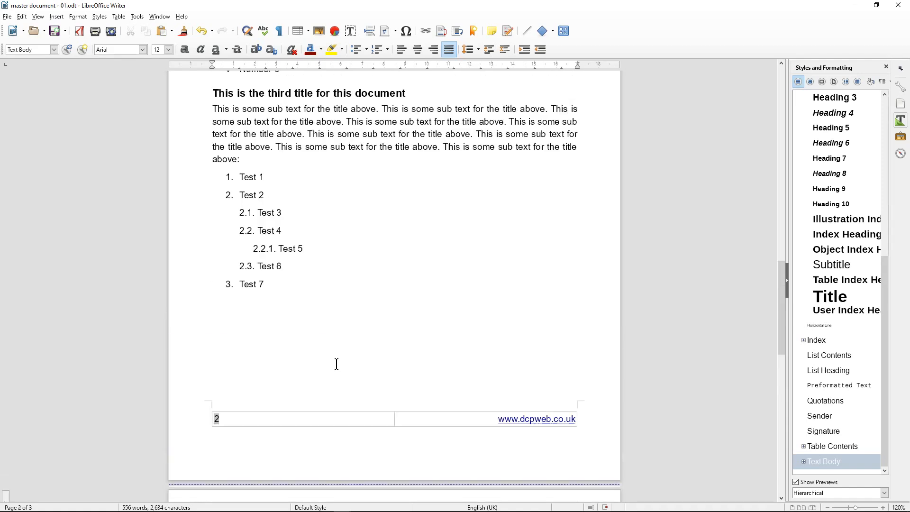
left_click_drag(212, 236, 246, 294)
key("ctrl+c")
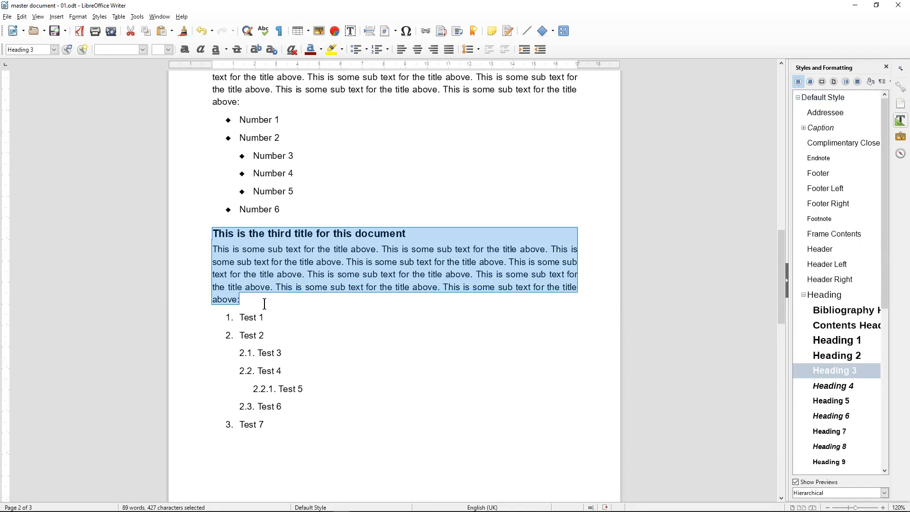
scroll(273, 337, "down", 6)
scroll(275, 343, "down", 4)
left_click(263, 375)
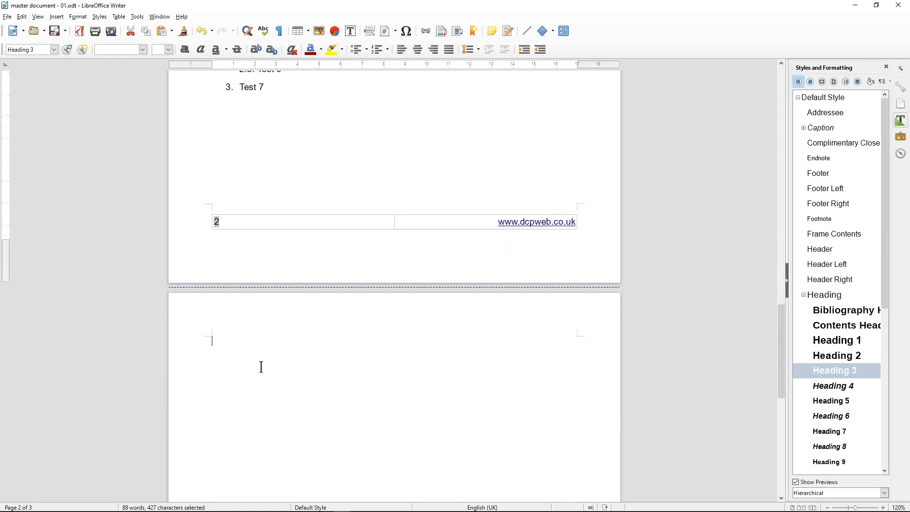
key("ctrl+v")
scroll(265, 384, "down", 3)
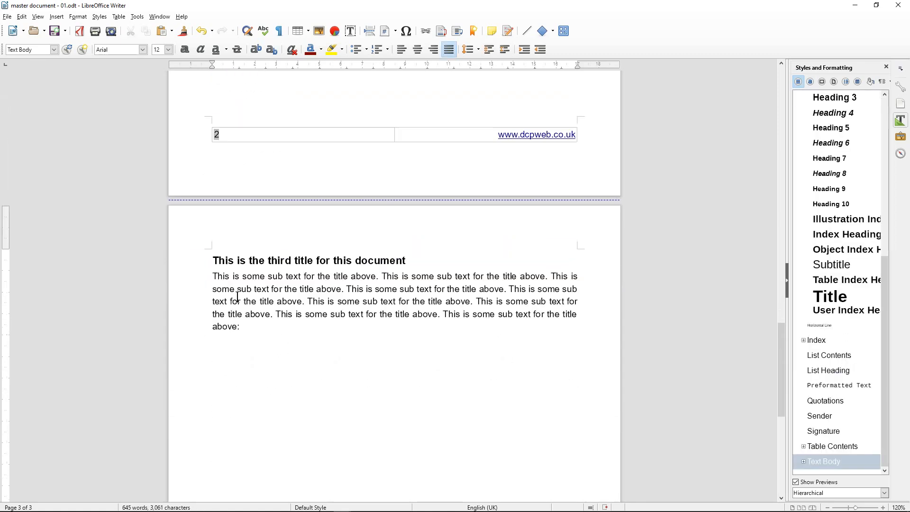
Make the paragraph's first sentence bold and the second italic
left_click_drag(212, 275, 378, 277)
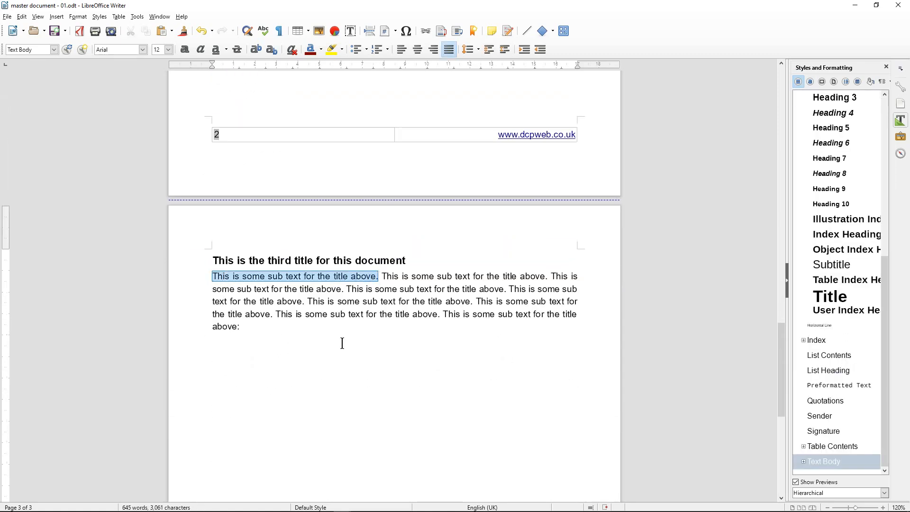
left_click(188, 50)
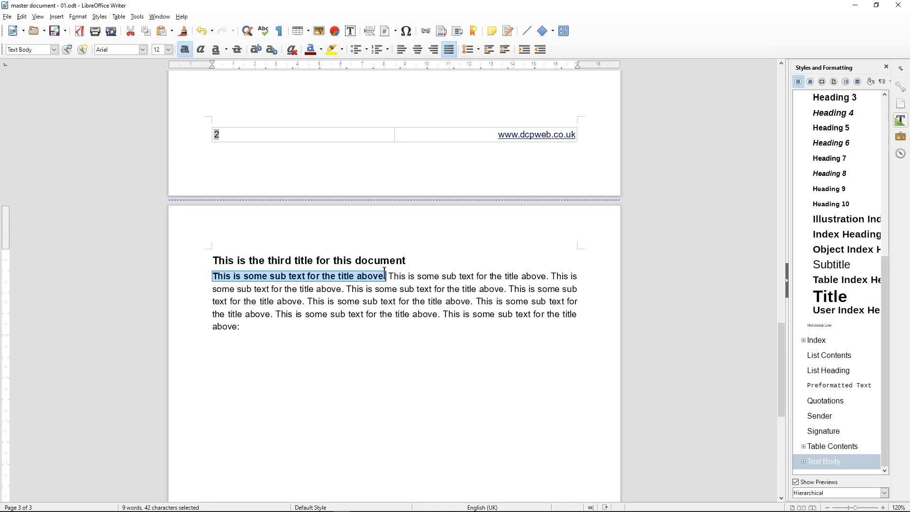
left_click(398, 276)
left_click_drag(388, 277, 548, 276)
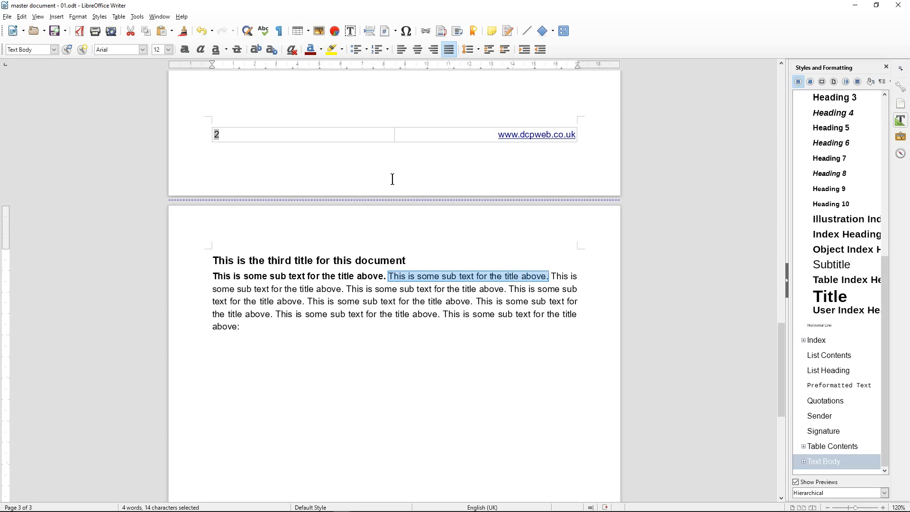
left_click(202, 54)
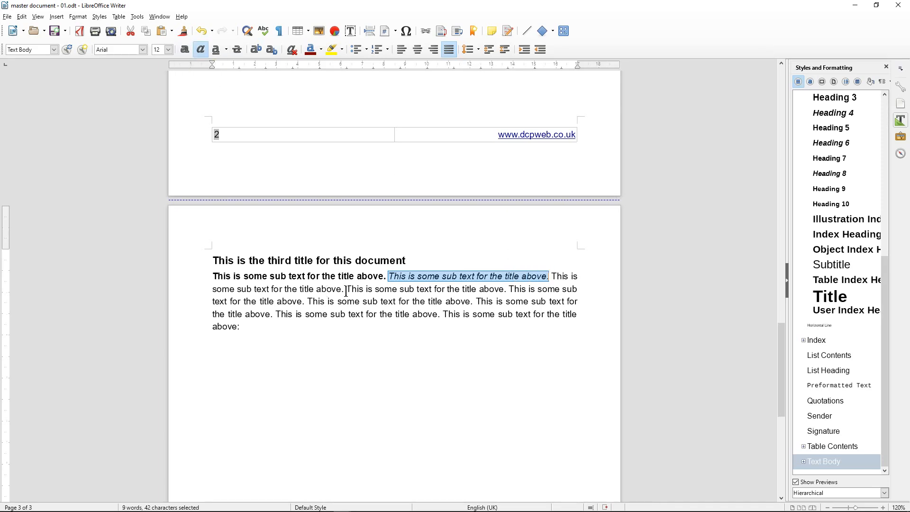
Underline the third sentence and strike through the fourth
left_click_drag(346, 290, 504, 287)
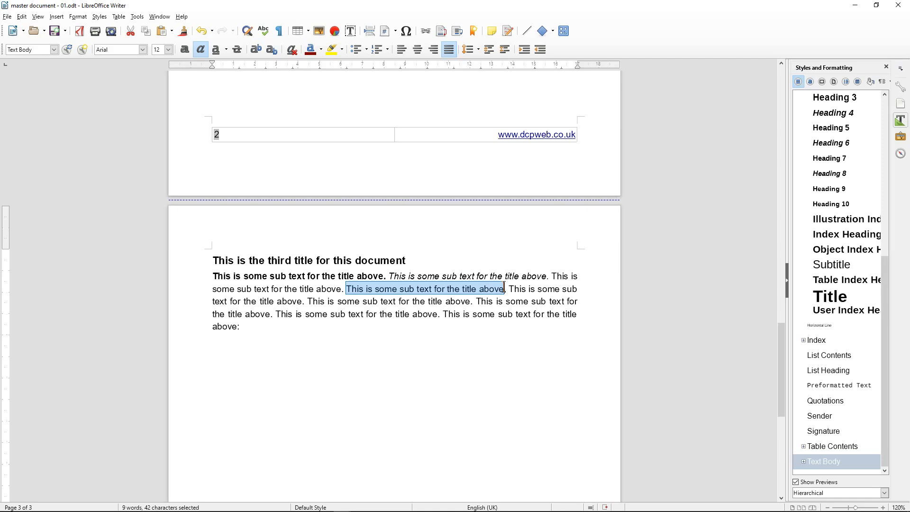
left_click(216, 50)
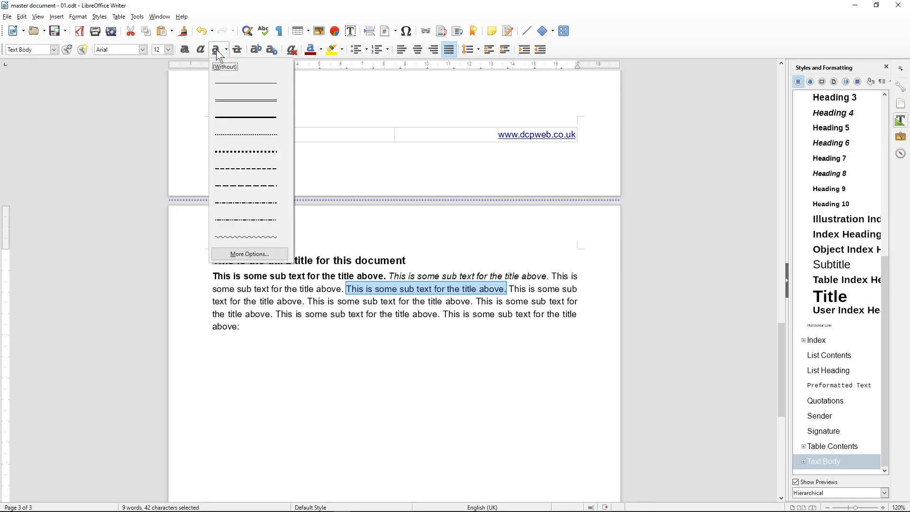
left_click(216, 49)
left_click(216, 50)
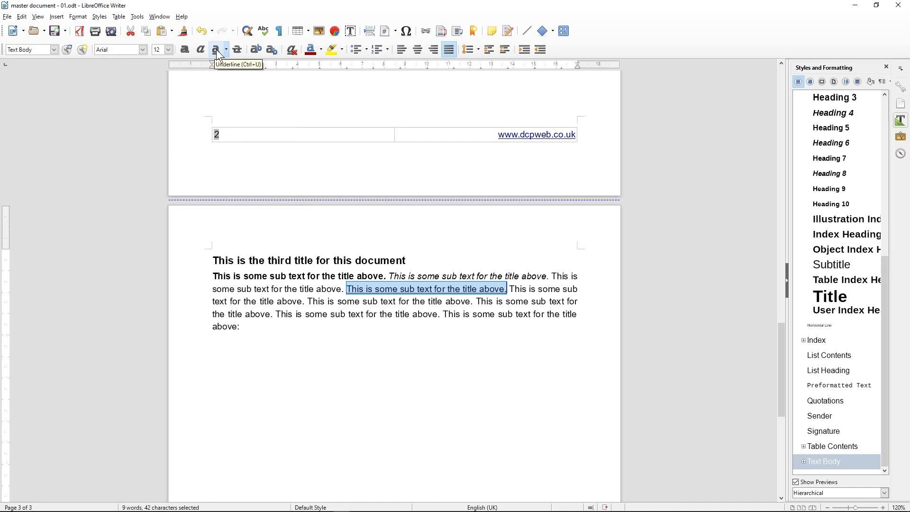
left_click(348, 289)
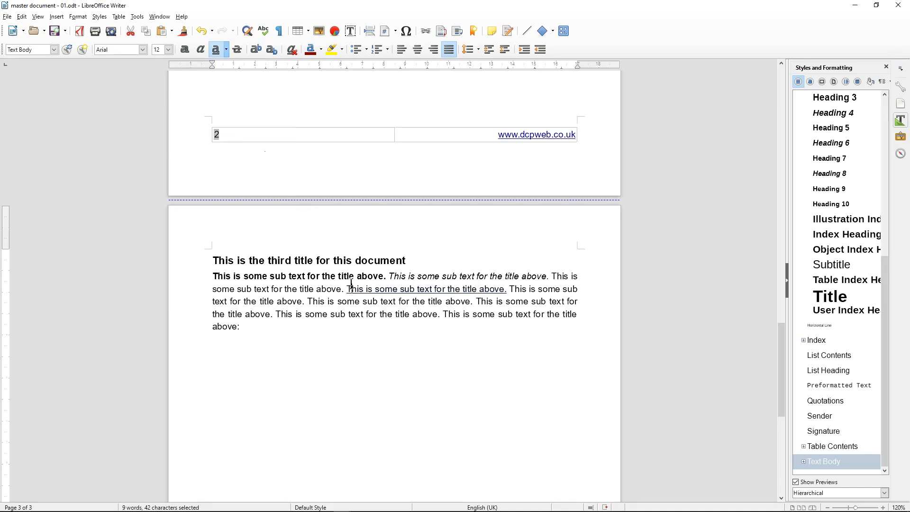
left_click_drag(307, 302, 473, 301)
left_click(236, 50)
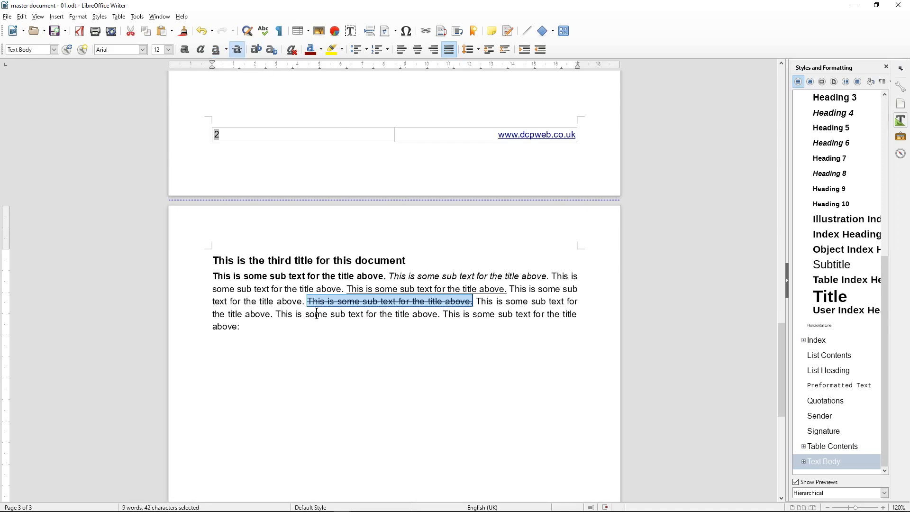
left_click(259, 324)
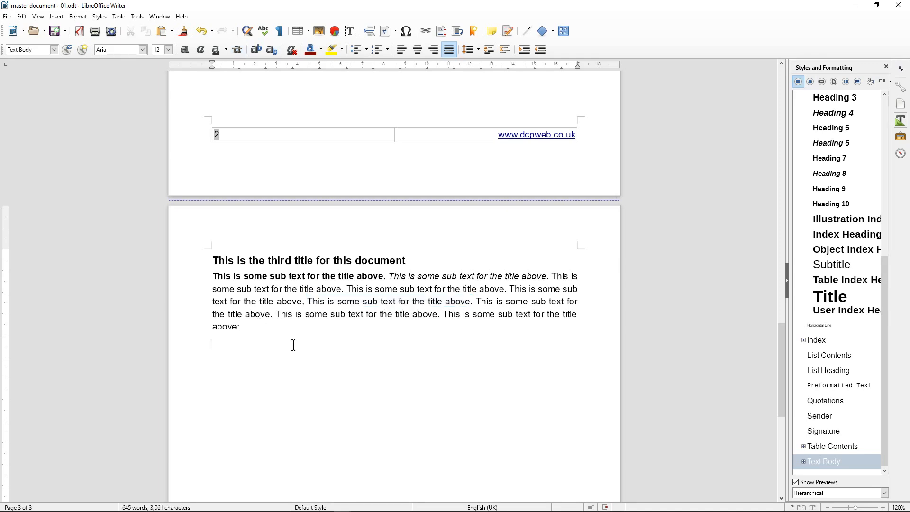
Type 22nd with the nd in superscript
type("22nd")
left_click_drag(234, 345, 224, 346)
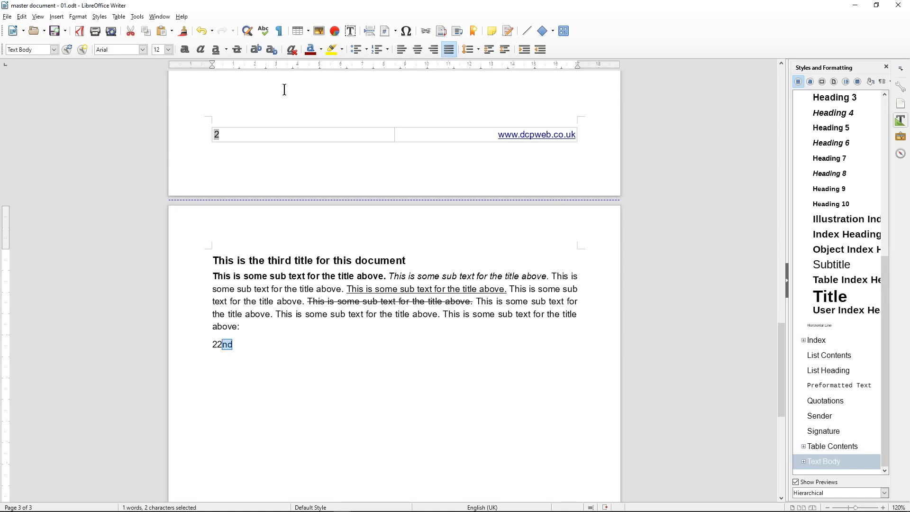
left_click(259, 50)
left_click(240, 342)
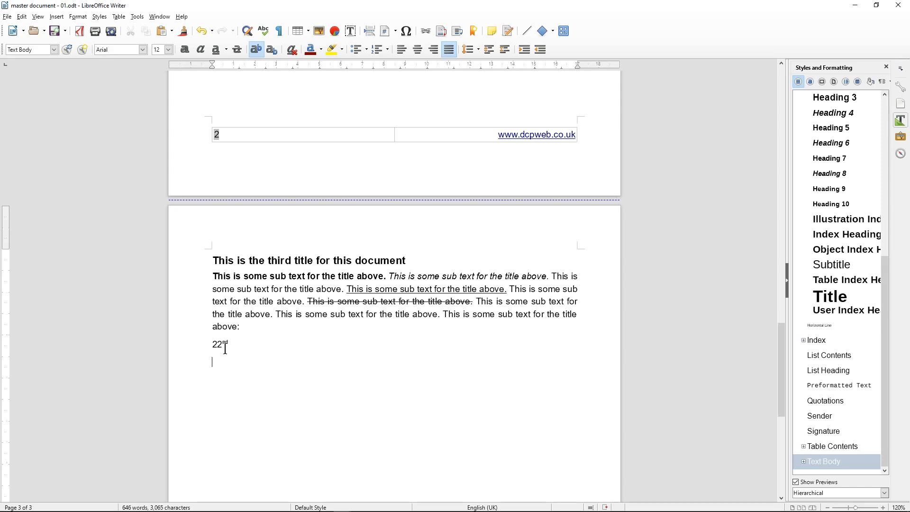
Type 23232322 on the next line and clear its formatting
type("23232322")
left_click_drag(208, 357, 248, 357)
left_click(54, 49)
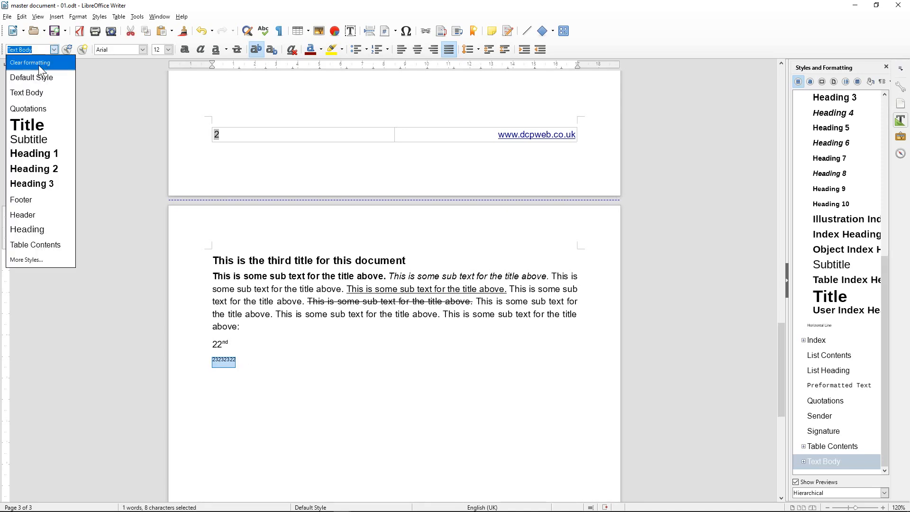
left_click(38, 65)
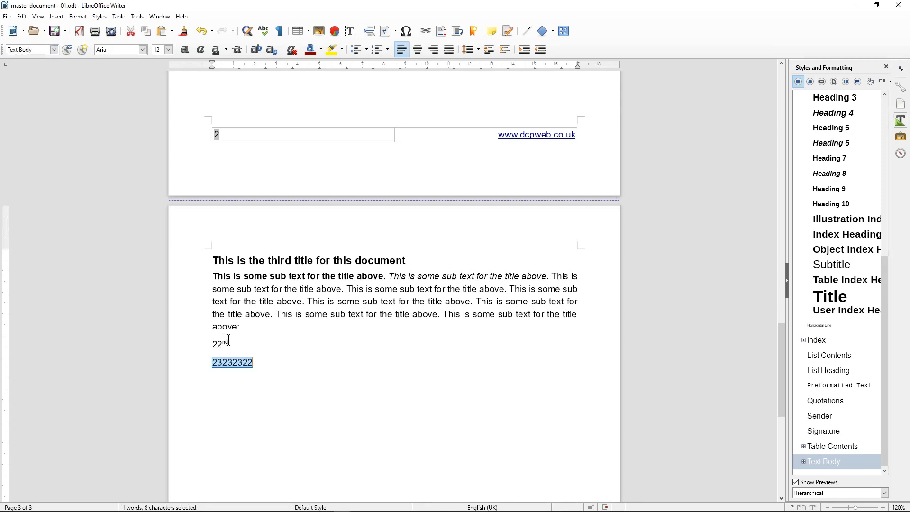
left_click(257, 363)
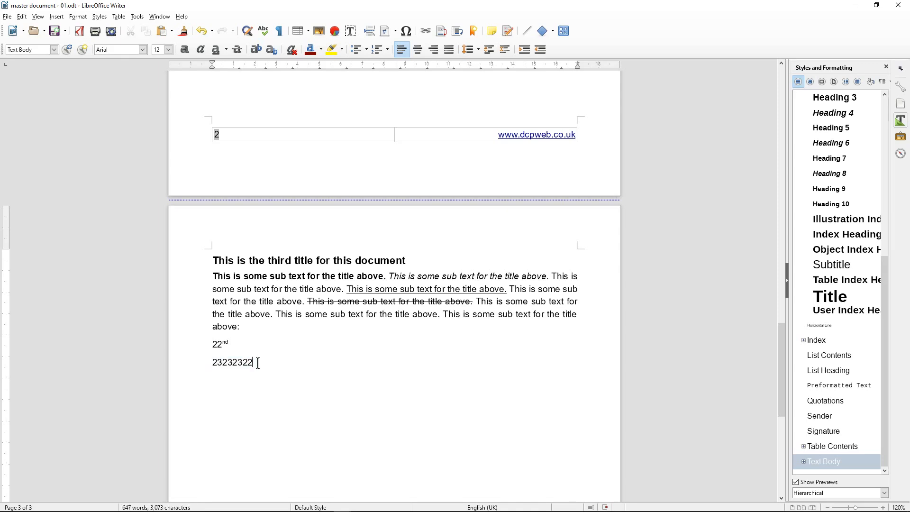
left_click_drag(258, 363, 206, 362)
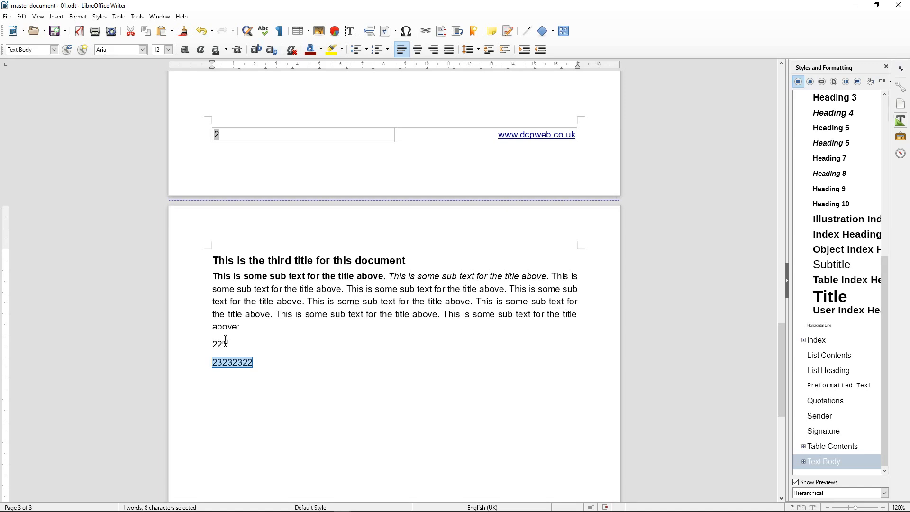
left_click_drag(207, 365, 281, 361)
left_click(51, 50)
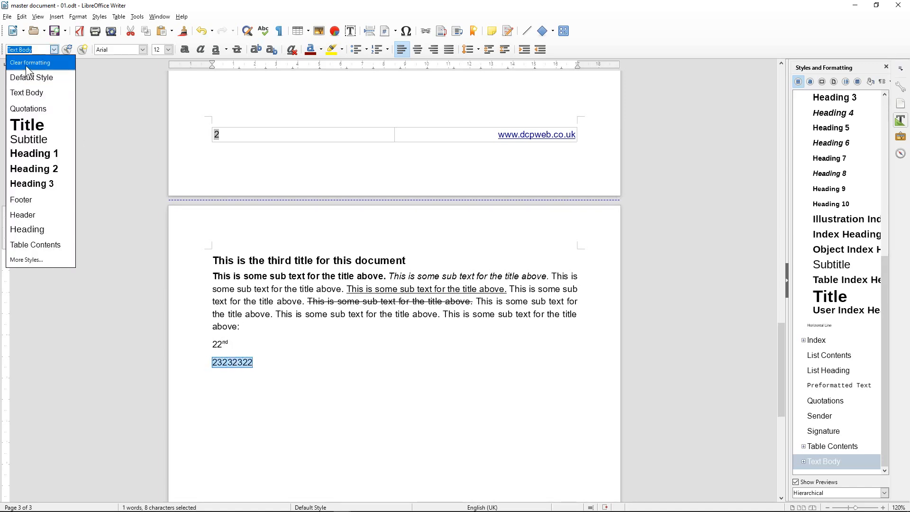
left_click(221, 363)
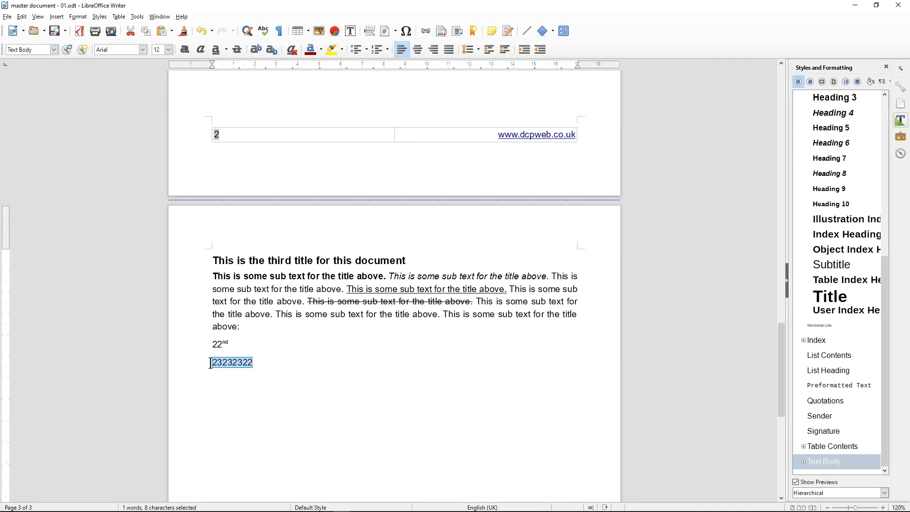
mouse_move(211, 364)
left_mouse_down()
mouse_move(269, 365)
mouse_move(207, 366)
left_mouse_up()
Replace that line with 12 followed by a subscript o
type("12o")
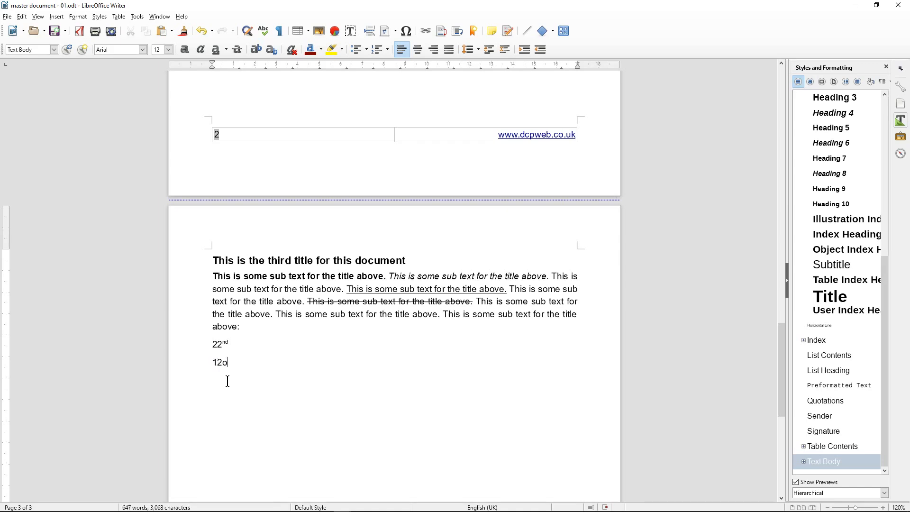
left_click_drag(221, 366, 233, 365)
left_click(268, 51)
left_click(223, 368)
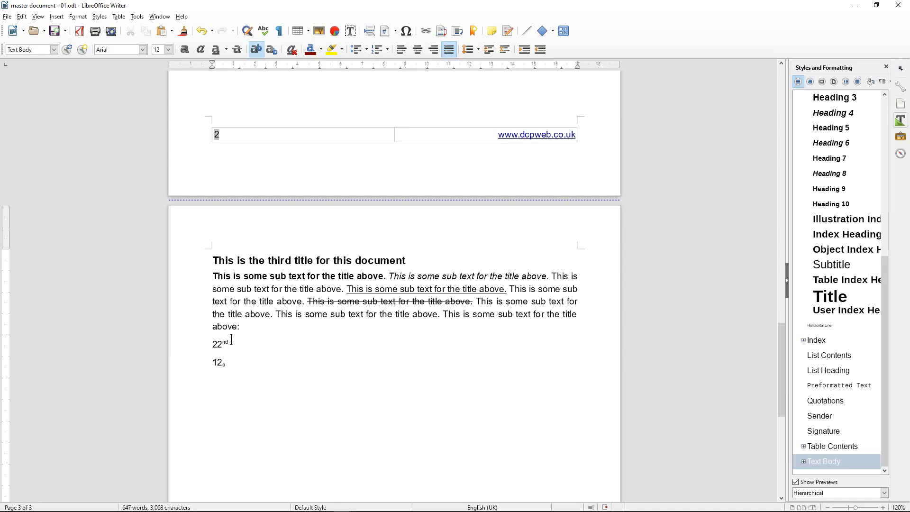
left_click(254, 377)
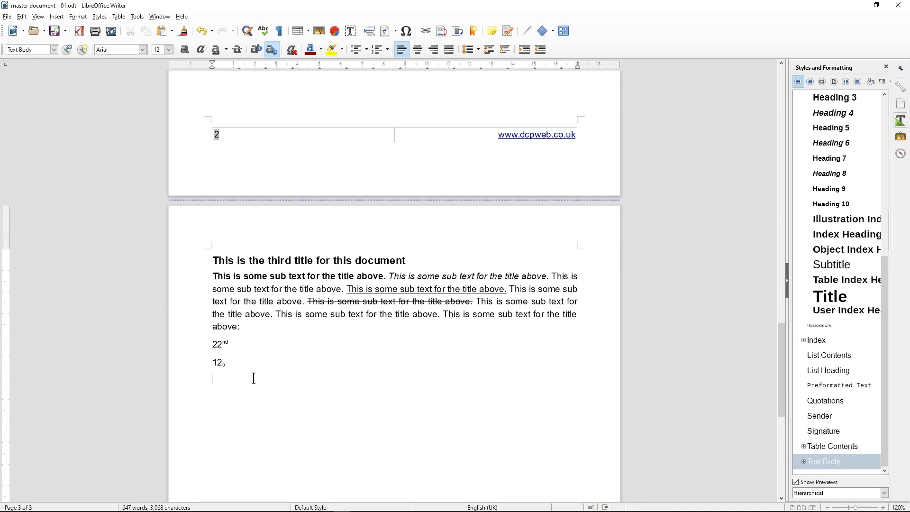
Add a scratch line 'dfdfffd' below and clear its formatting
key("Return")
type("dfdfffd")
left_click_drag(247, 379, 196, 381)
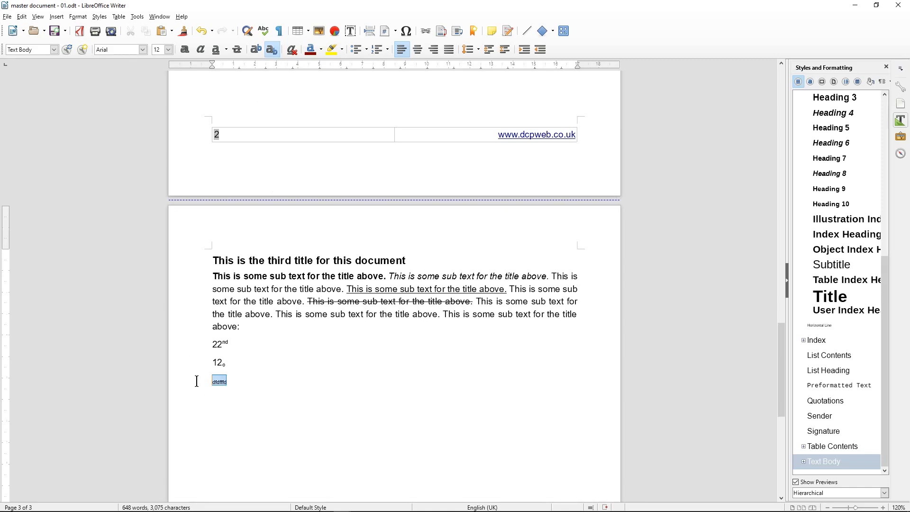
left_click(50, 50)
left_click(43, 64)
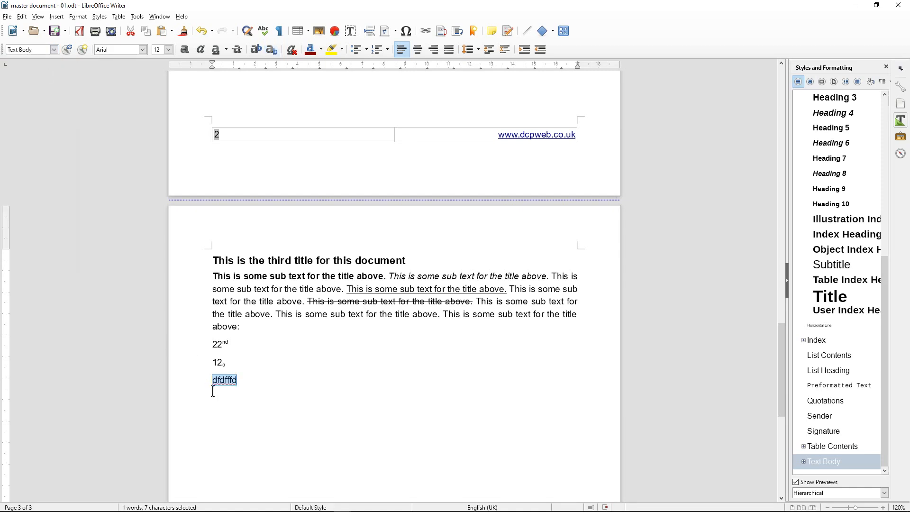
Delete the scratch test line and save the document
left_click_drag(208, 383, 261, 382)
key("Delete")
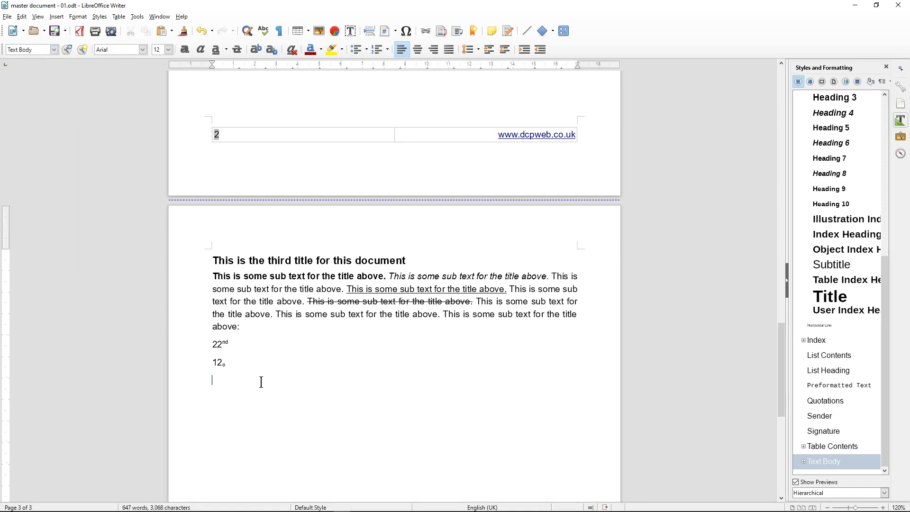
left_click(55, 32)
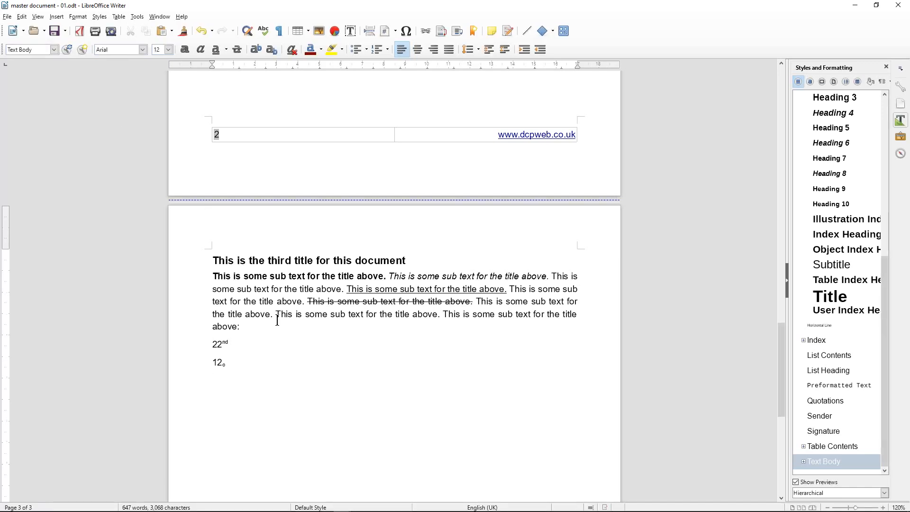
Make the plain sentence on the paragraph's fourth line dark blue
left_click_drag(277, 314, 440, 315)
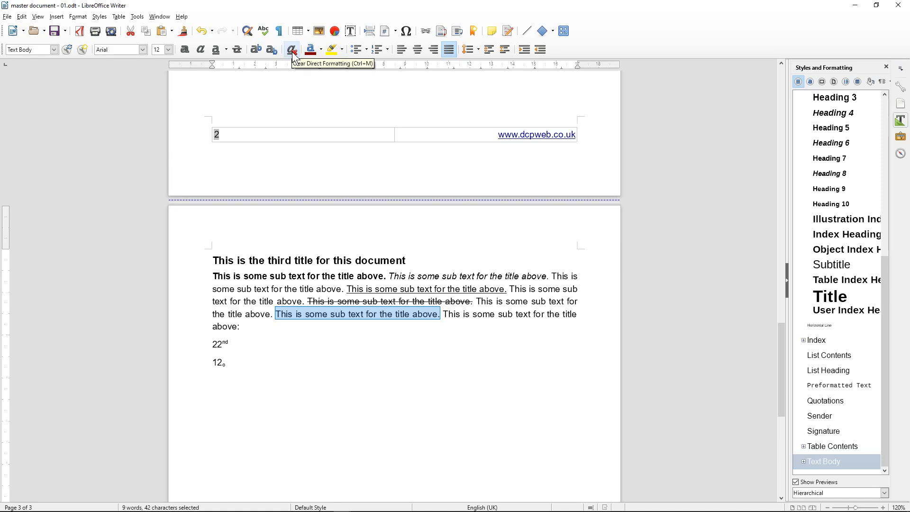
left_click(54, 49)
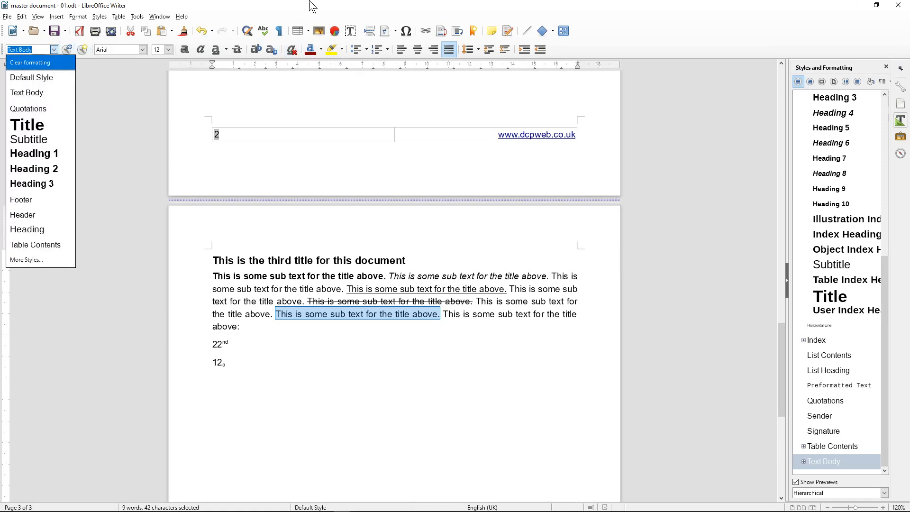
left_click(291, 52)
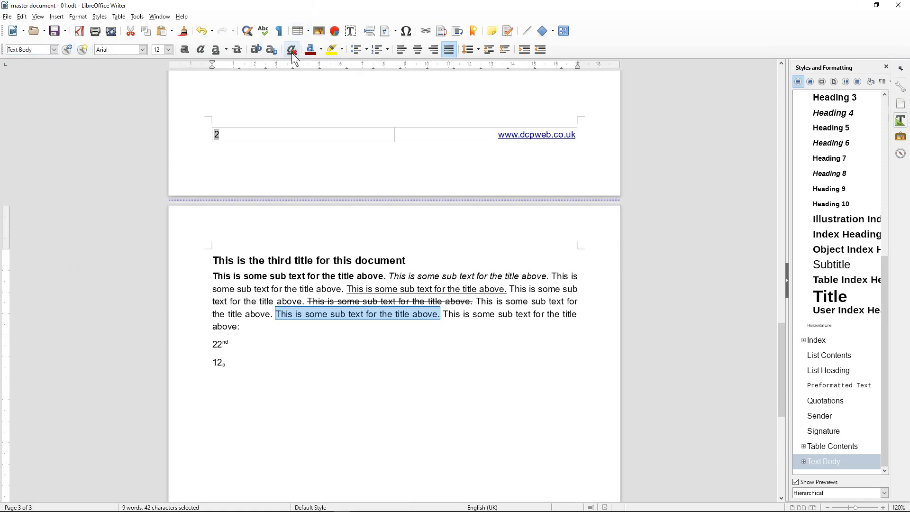
left_click(322, 50)
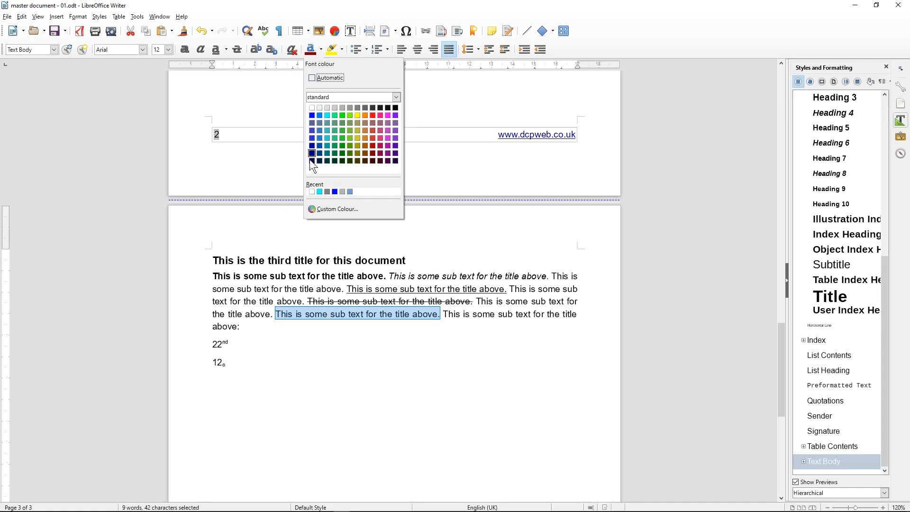
left_click(312, 115)
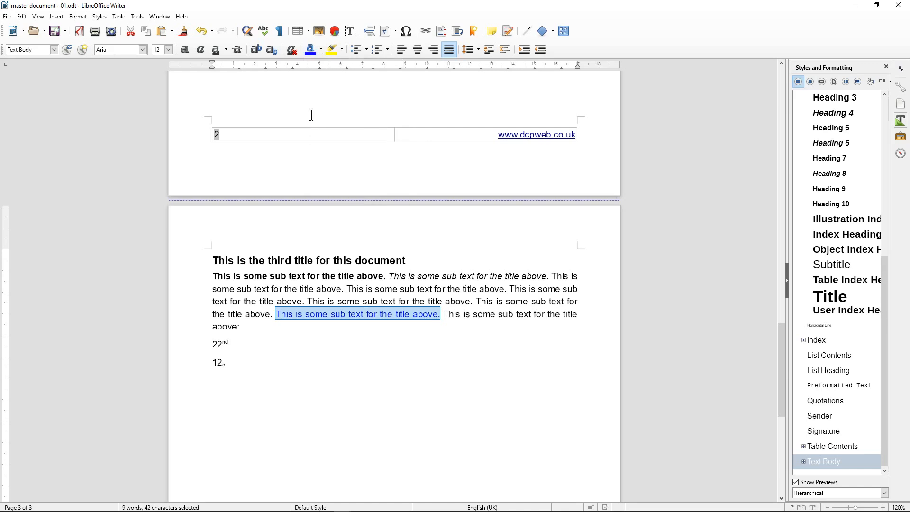
left_click(356, 314)
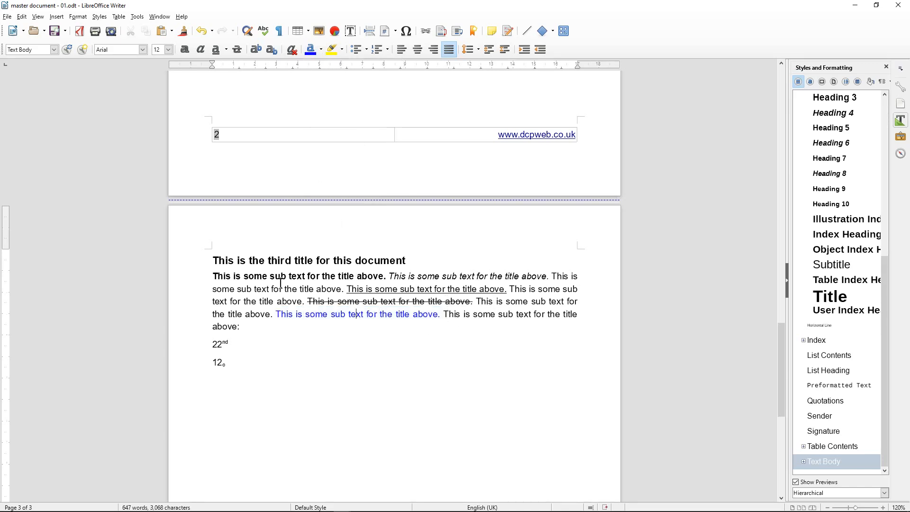
scroll(270, 235, "up", 6)
Paste the page 2 third title and paragraph onto the empty line below 12 on page 3
scroll(267, 234, "up", 3)
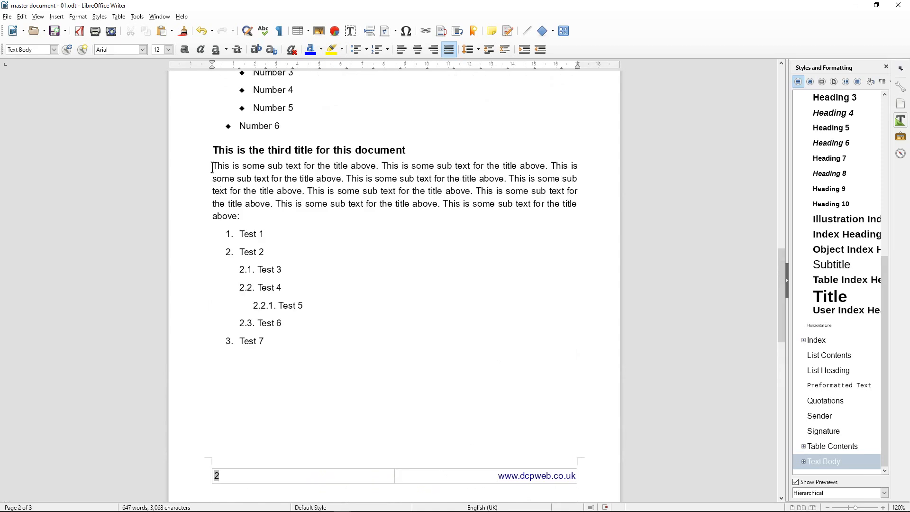
left_click_drag(212, 166, 256, 274)
key("ctrl+c")
scroll(263, 262, "down", 2)
scroll(263, 262, "up", 3)
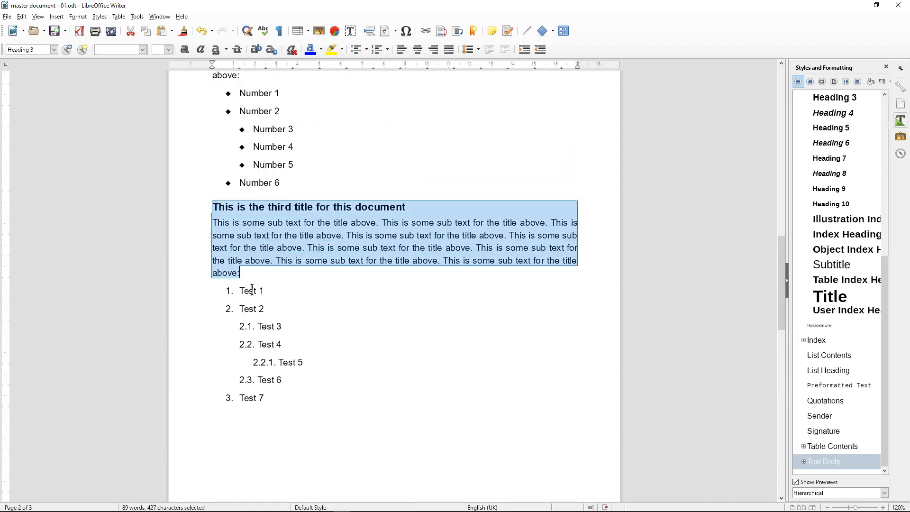
scroll(254, 294, "down", 4)
scroll(254, 293, "down", 10)
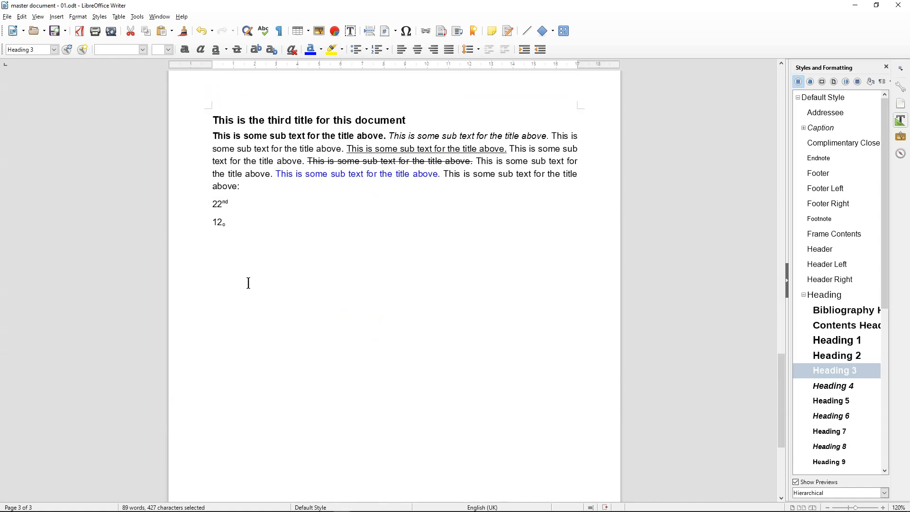
left_click(232, 263)
key("ctrl+v")
Highlight the pasted paragraph's first sentence green and save
left_click(214, 268)
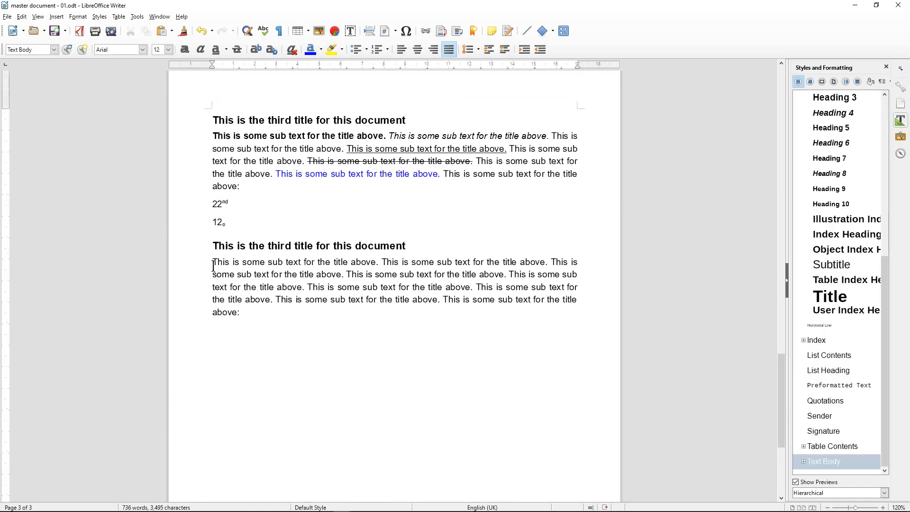
left_click_drag(213, 265, 381, 264)
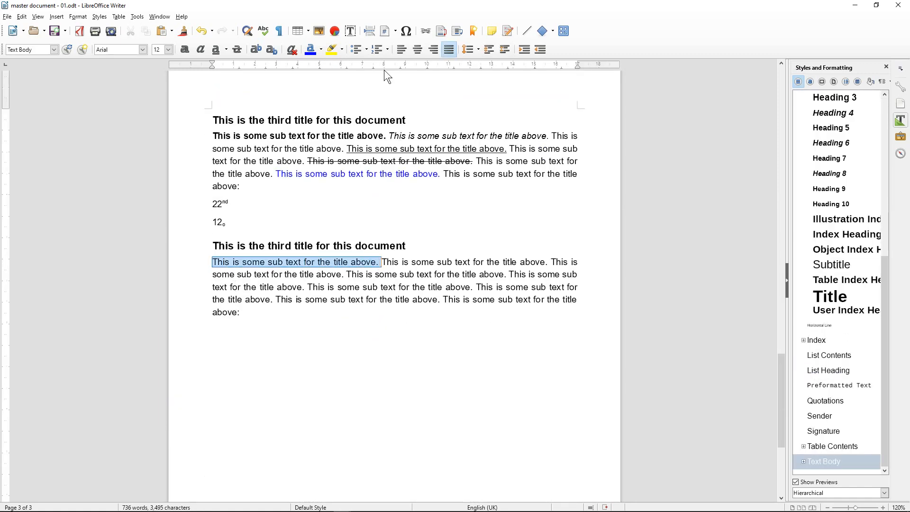
left_click(341, 49)
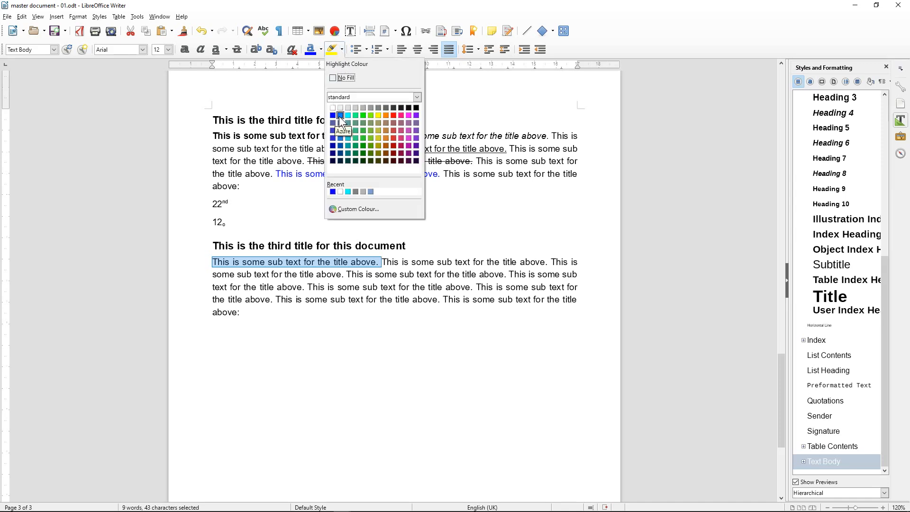
left_click(351, 115)
left_click(284, 274)
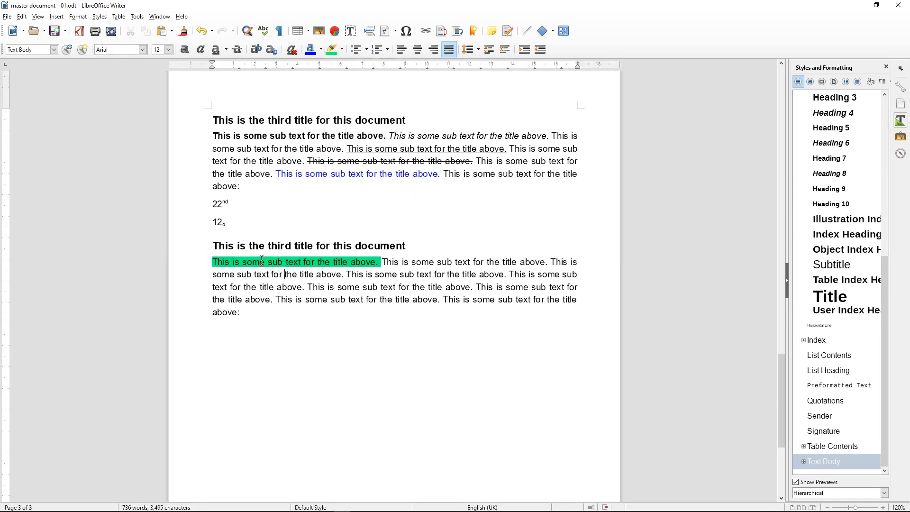
left_click(55, 31)
Change the Default Style's font colour to blue in its Font Effects settings
left_click(54, 50)
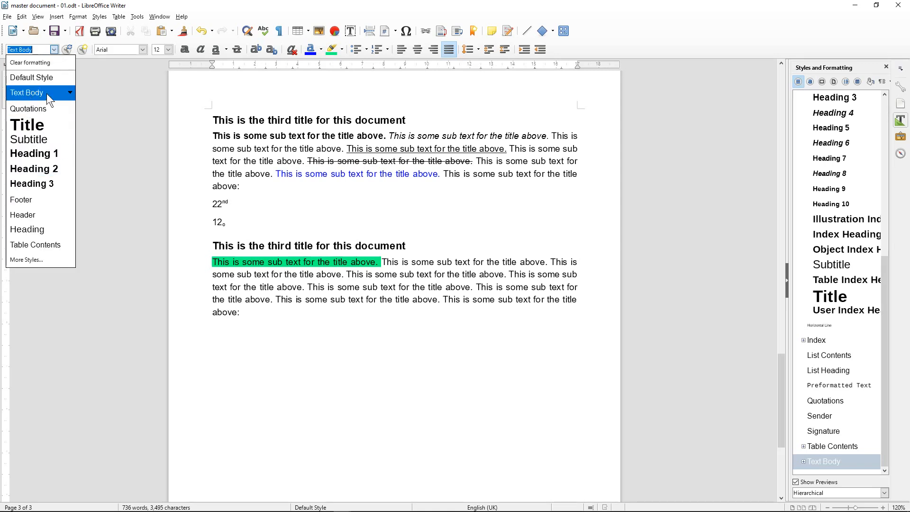
left_click(69, 78)
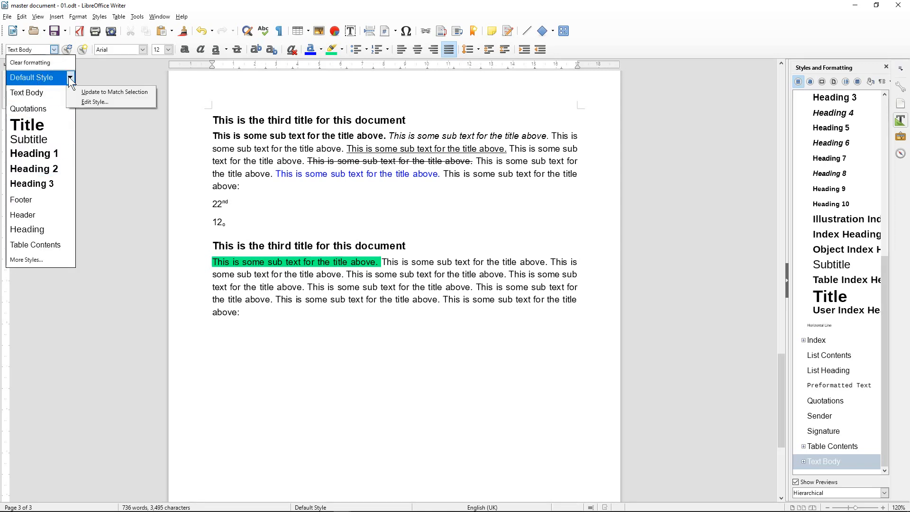
left_click(84, 101)
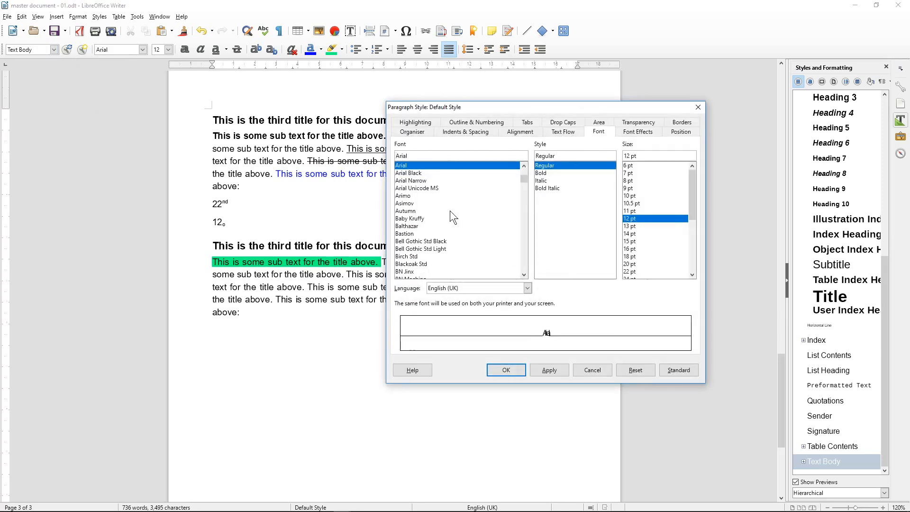
left_click(626, 133)
left_click(467, 156)
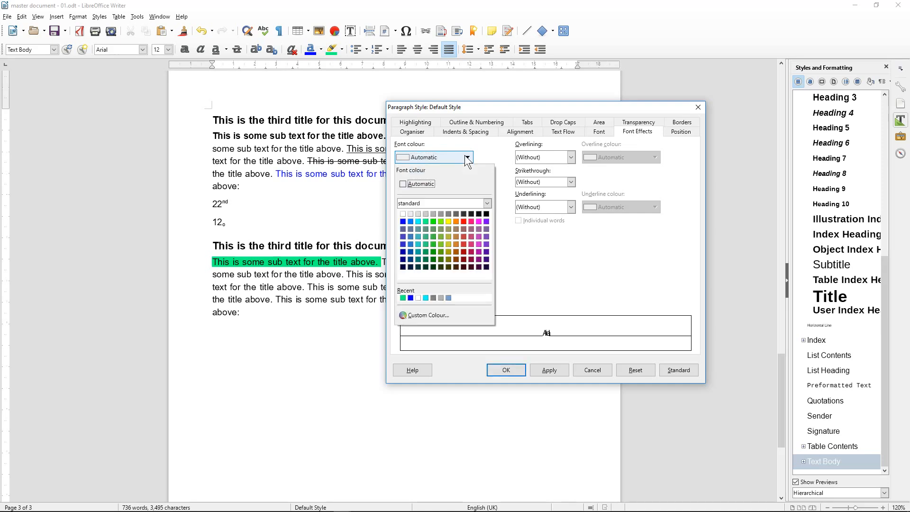
left_click(403, 221)
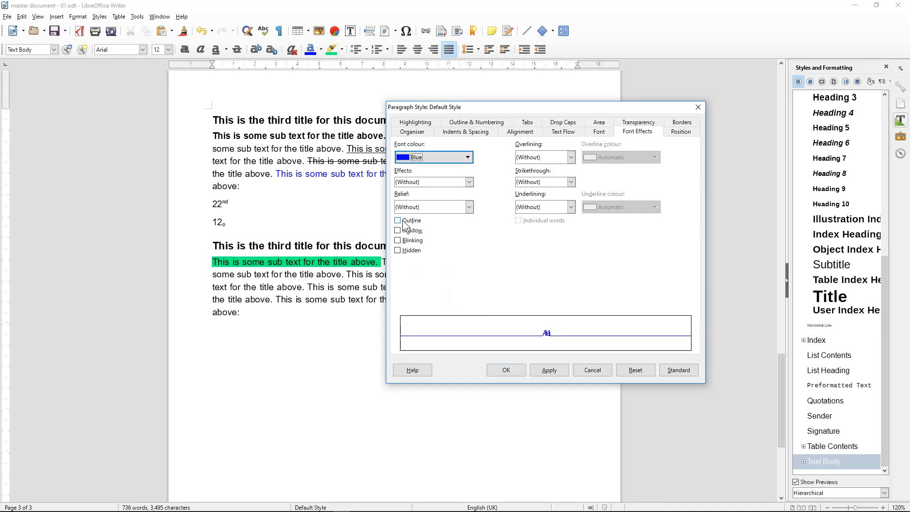
left_click(550, 371)
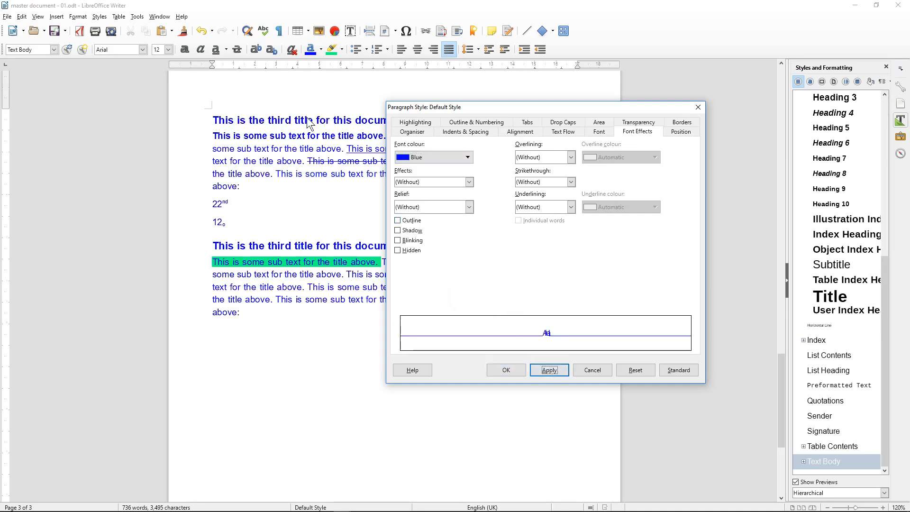
left_click(505, 370)
Undo the blue Default Style colour, then reopen and close the style settings unchanged
scroll(298, 239, "up", 8)
scroll(298, 239, "up", 15)
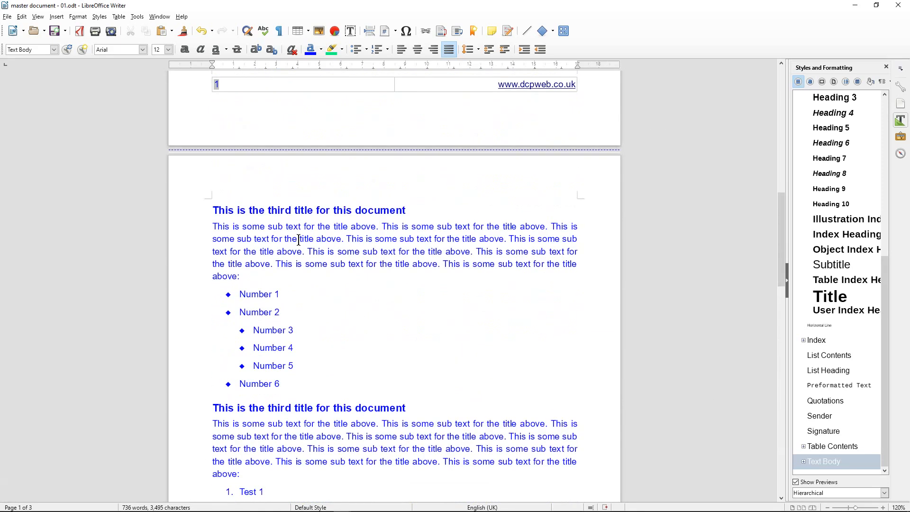
scroll(299, 240, "up", 15)
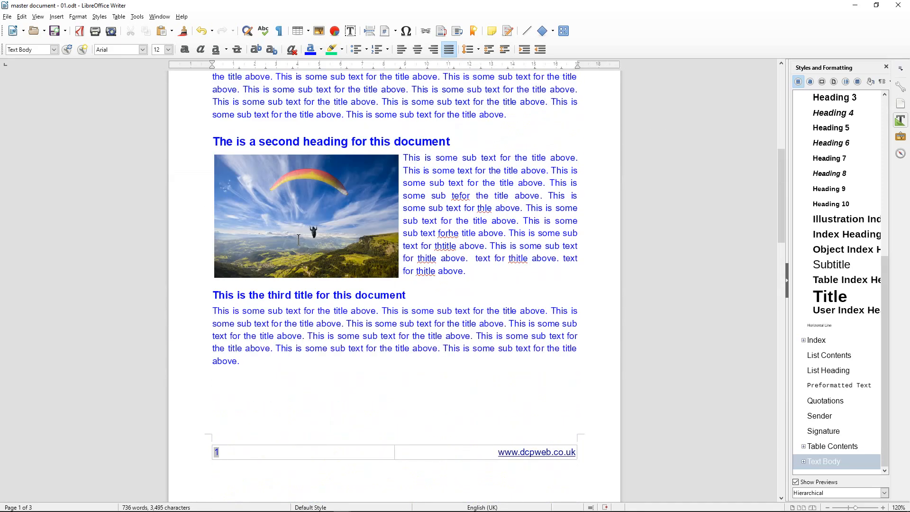
scroll(299, 239, "down", 20)
scroll(299, 240, "down", 18)
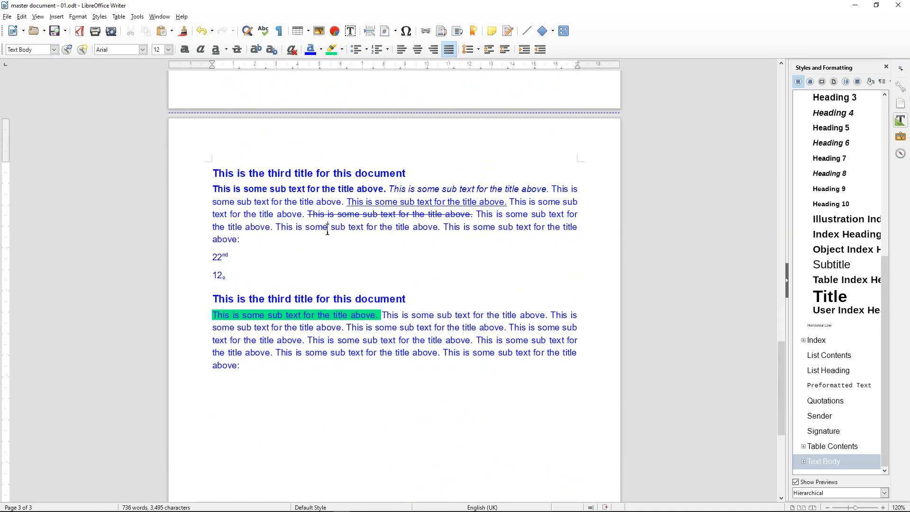
key("ctrl+z")
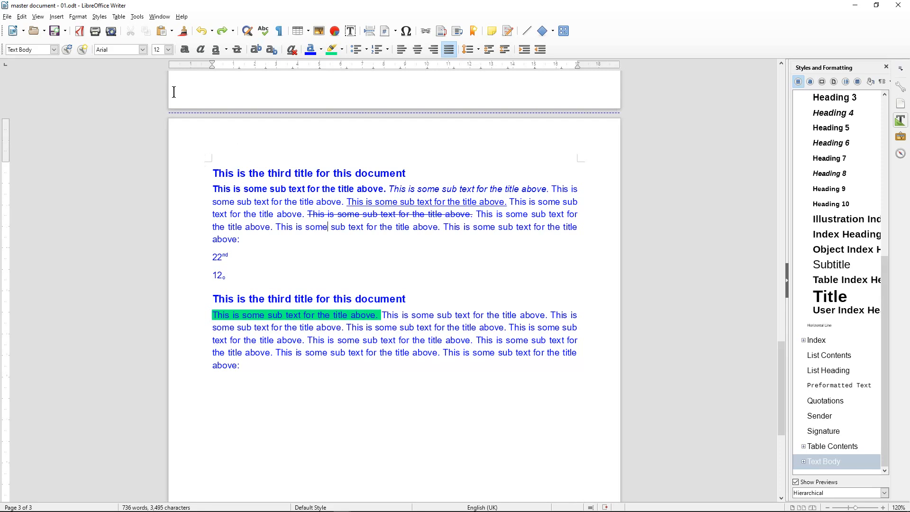
left_click(54, 49)
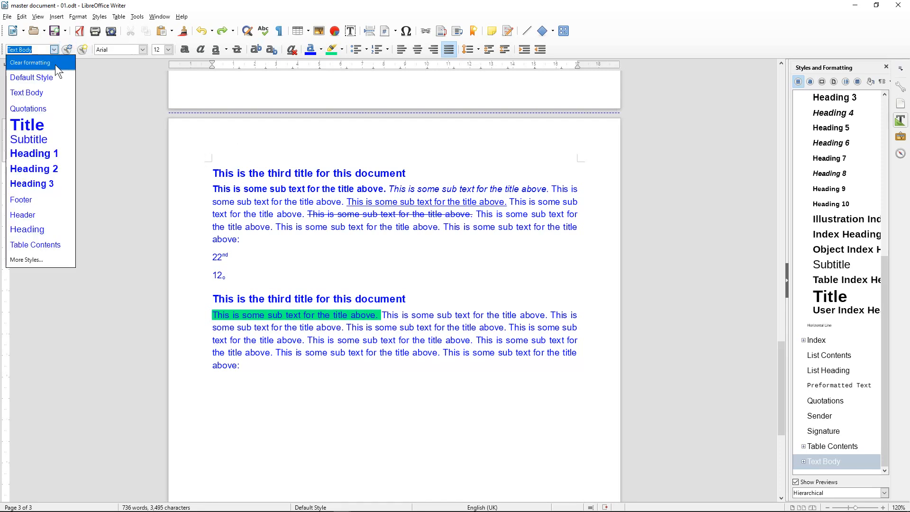
left_click(70, 77)
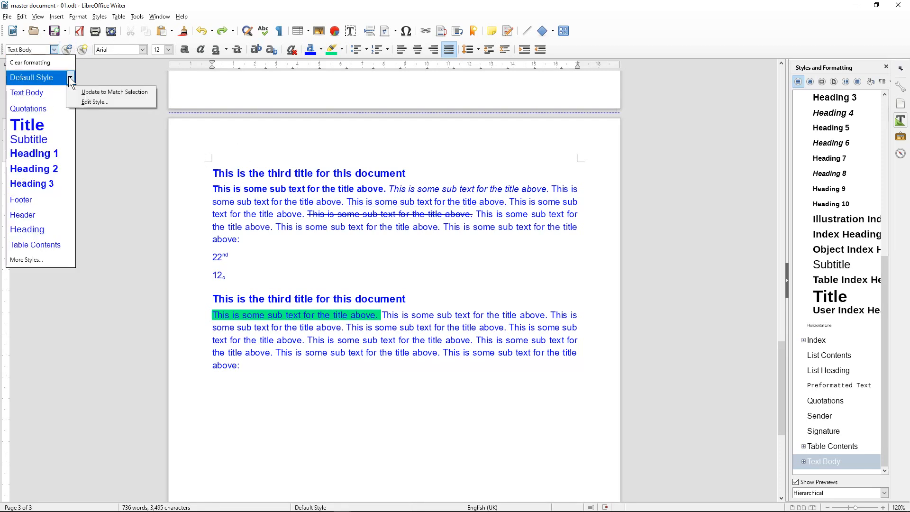
left_click(87, 103)
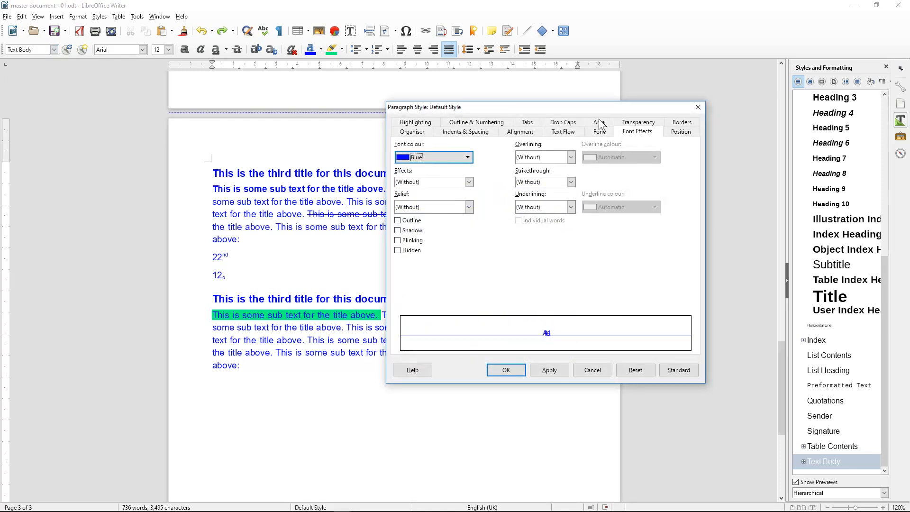
left_click(698, 107)
Set the Default Style's font colour to Automatic, apply it, and save the document
left_click(56, 50)
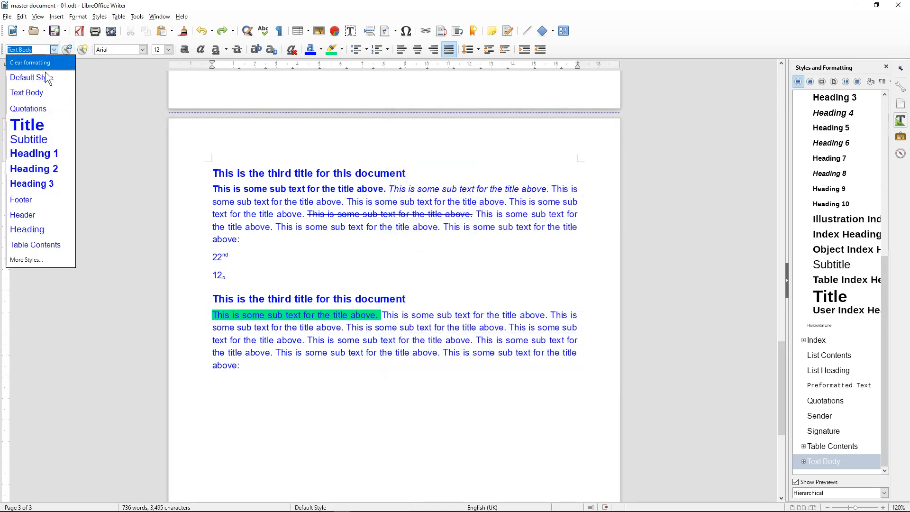
left_click(69, 76)
left_click(86, 100)
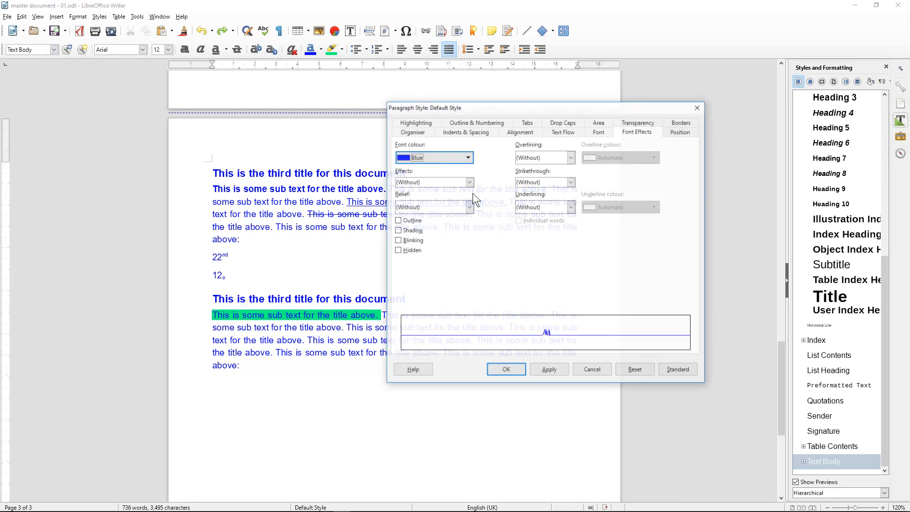
left_click(439, 158)
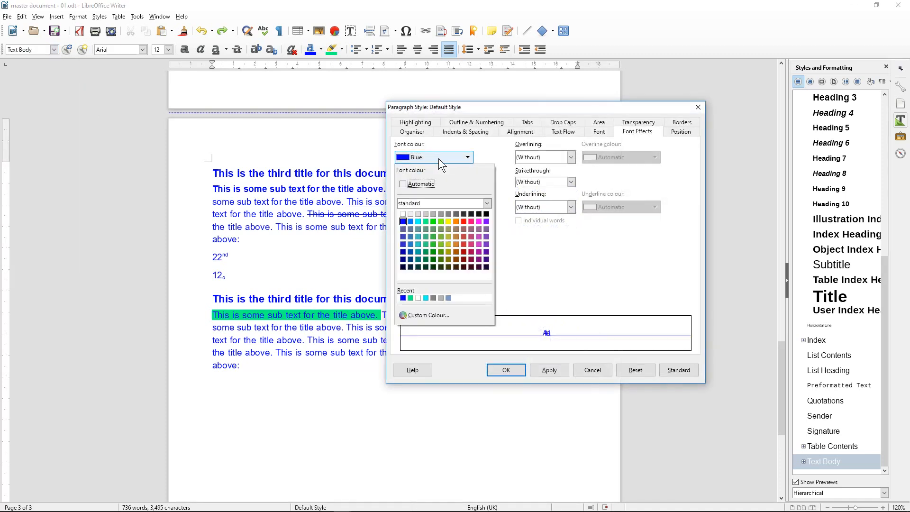
left_click(417, 183)
left_click(533, 369)
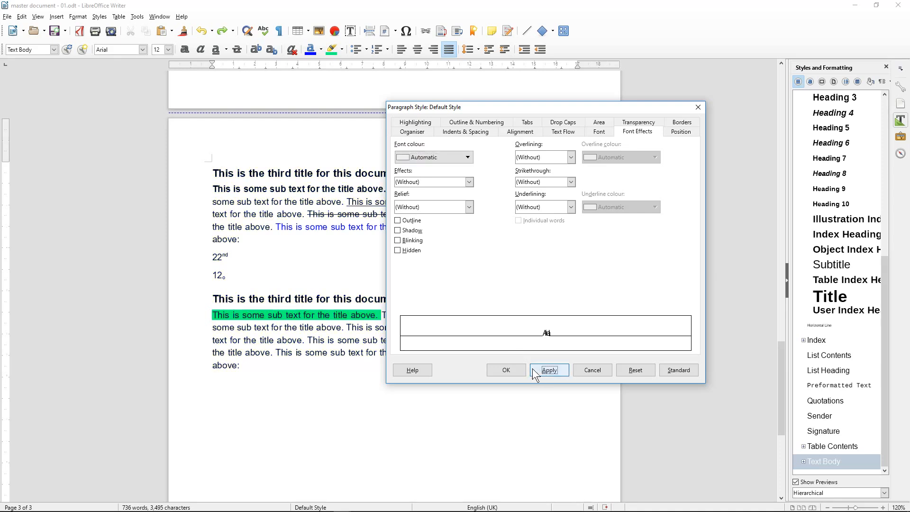
left_click(513, 370)
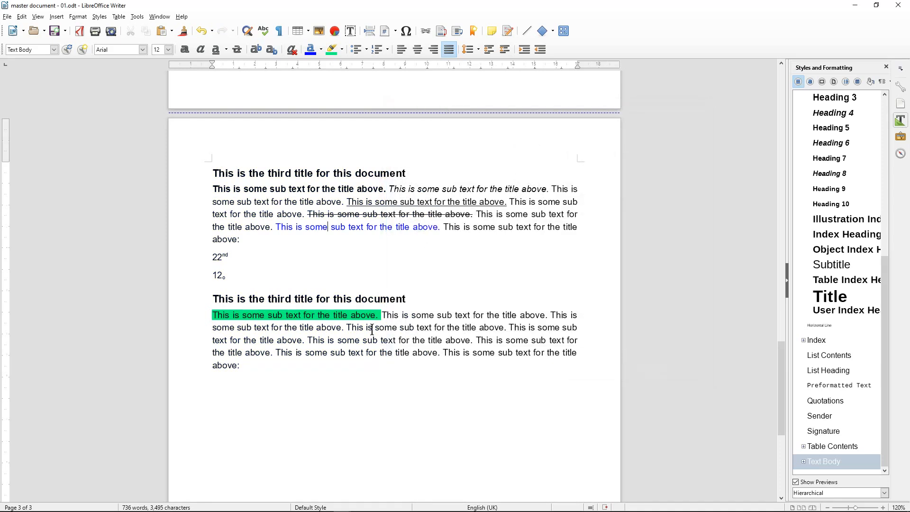
left_click(55, 31)
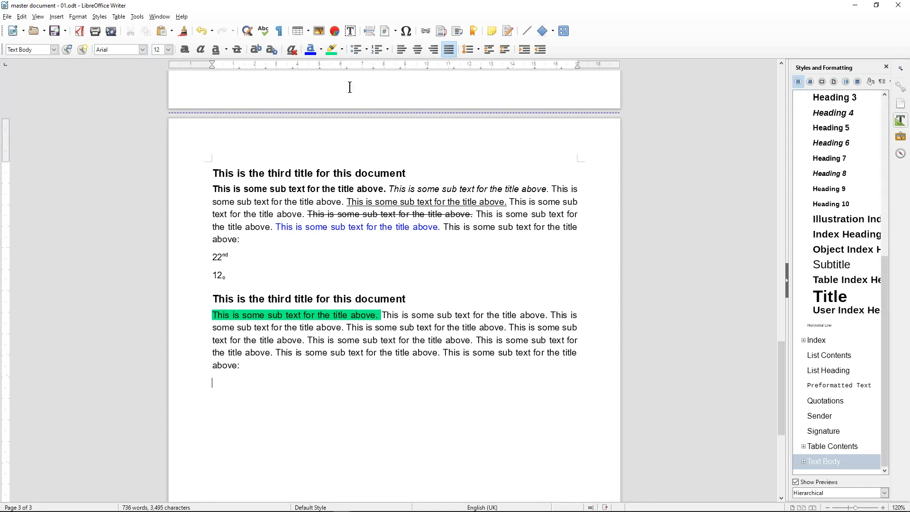
Insert a 3-column, 1-row table below the last paragraph and close the Styles sidebar
left_click(308, 31)
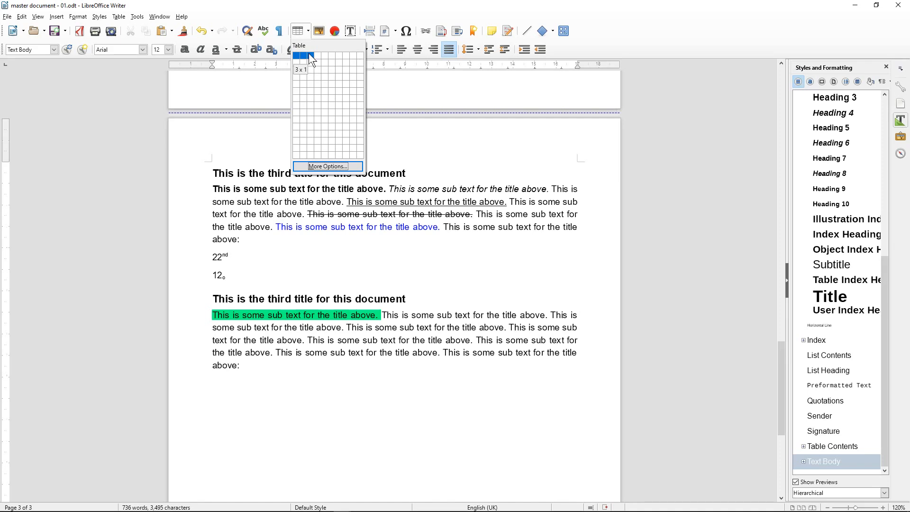
left_click(309, 54)
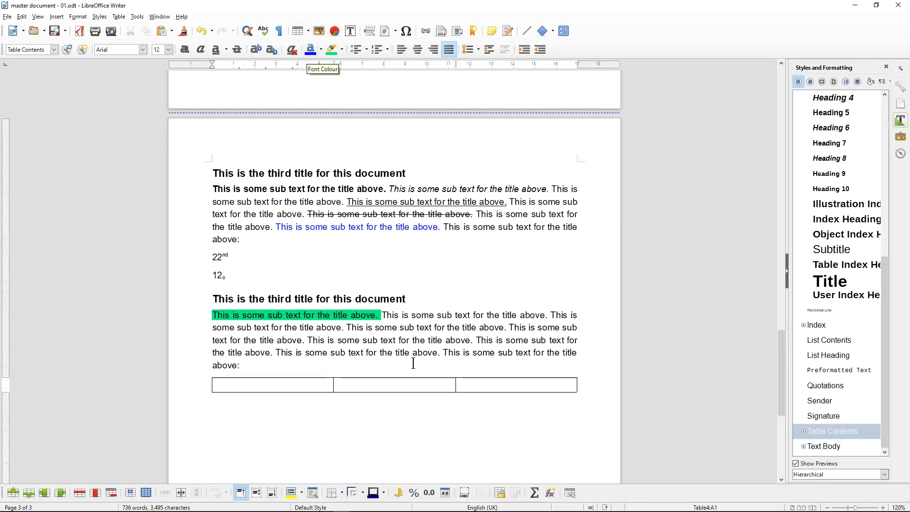
left_click(886, 66)
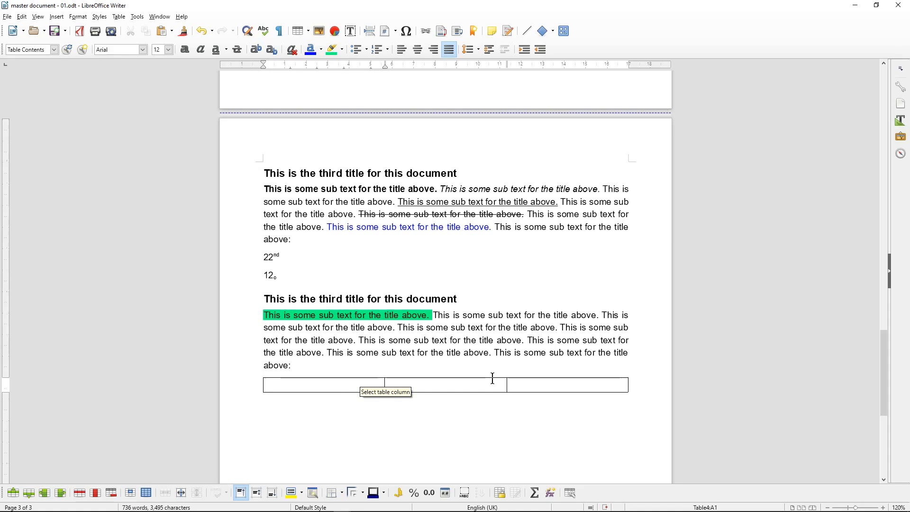
Snap Writer to the left half of the screen and widen it slightly
key("super+Left")
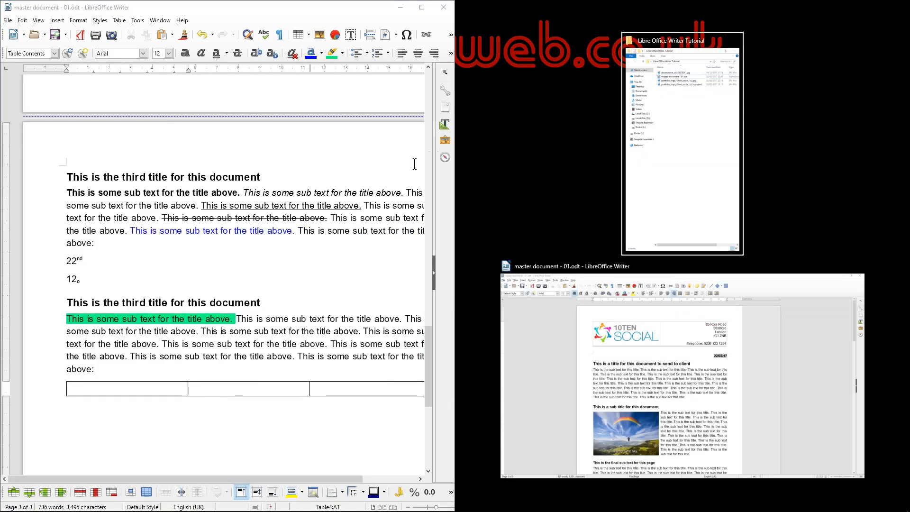
left_click(454, 190)
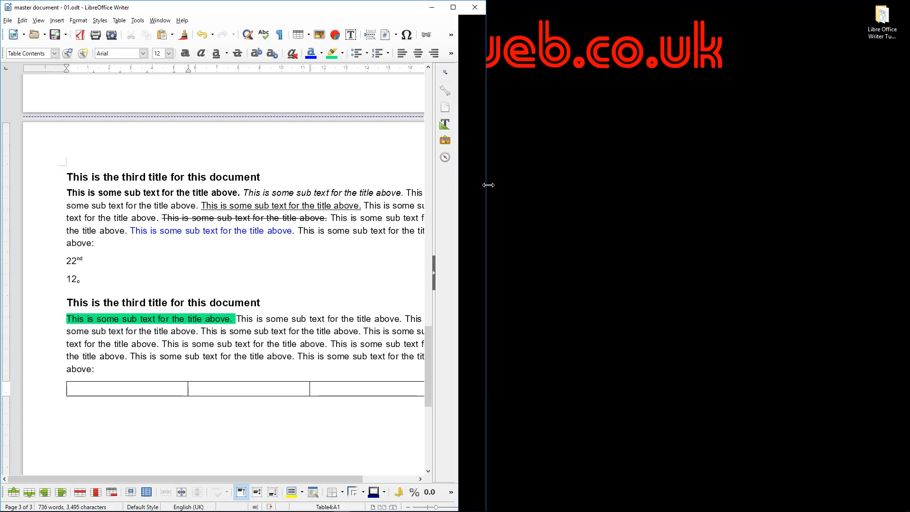
left_click_drag(455, 184, 488, 184)
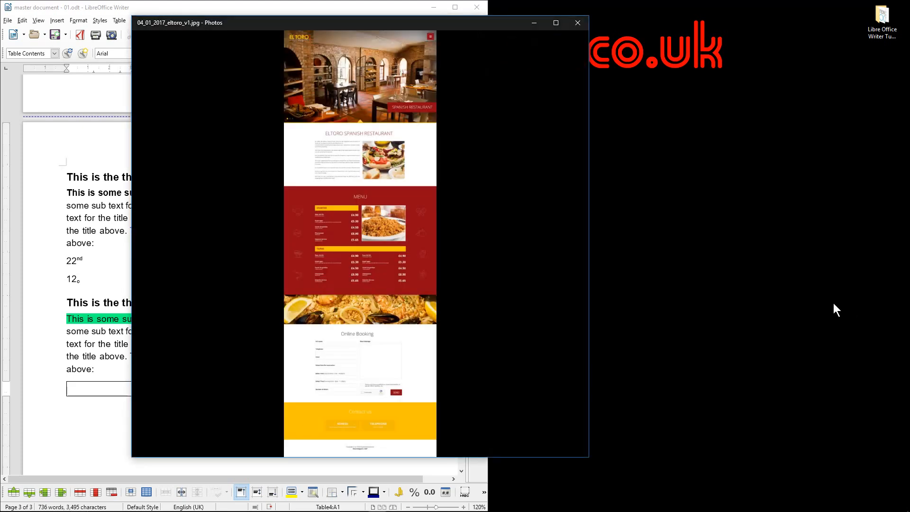
Snap the eltoro_v1 design to the right half and zoom in to its Online Booking form
key("super+Right")
scroll(833, 303, "up", 3)
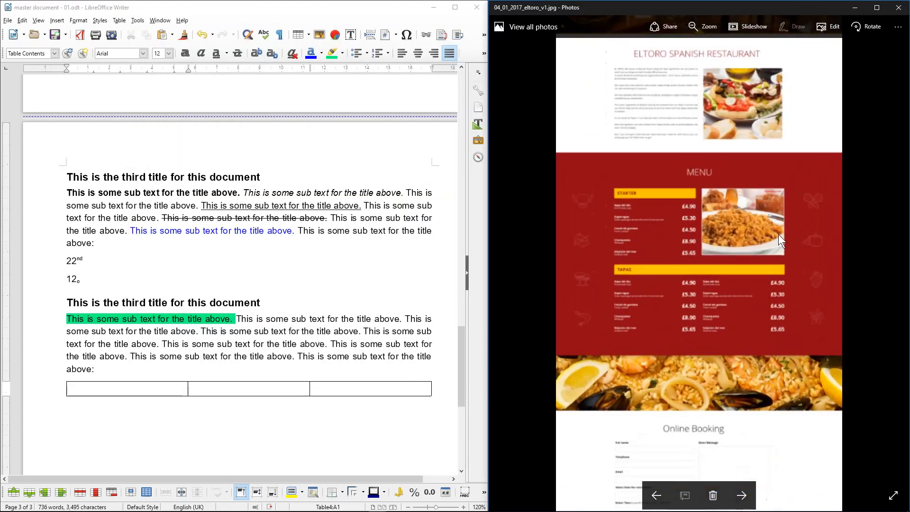
scroll(710, 107, "up", 3)
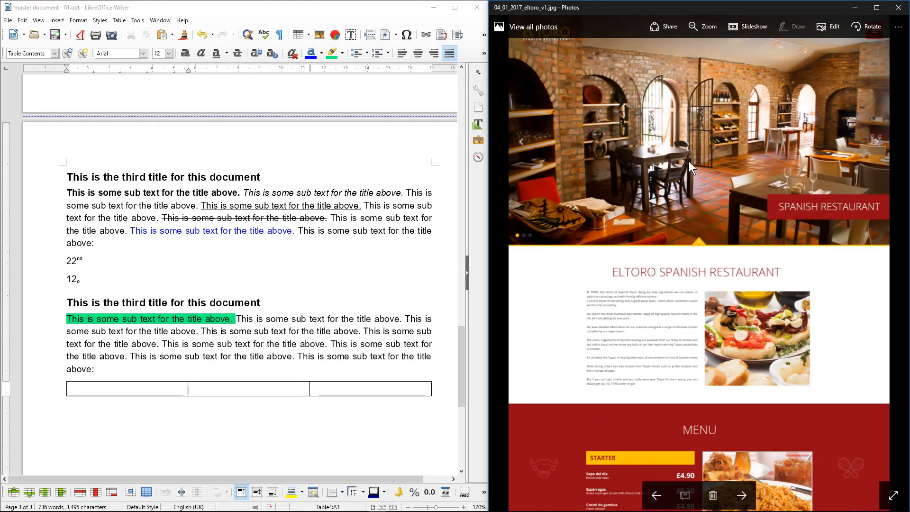
scroll(695, 328, "down", 10)
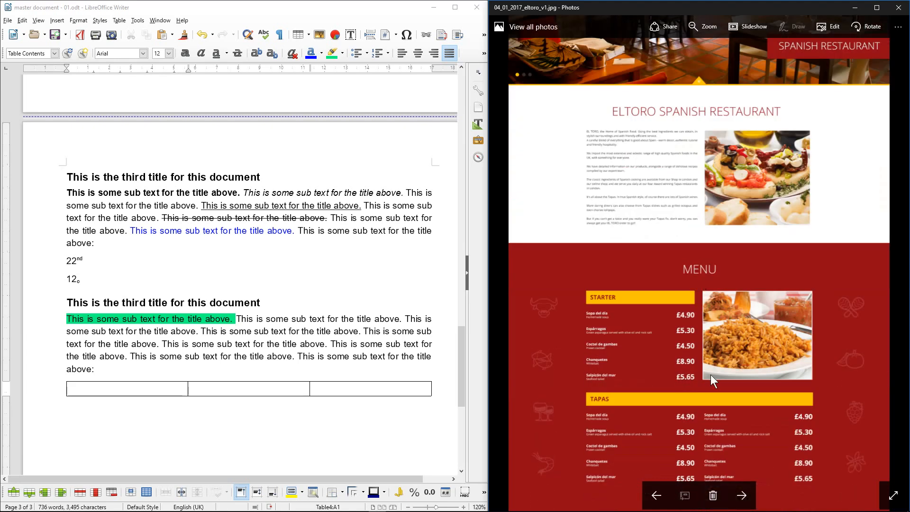
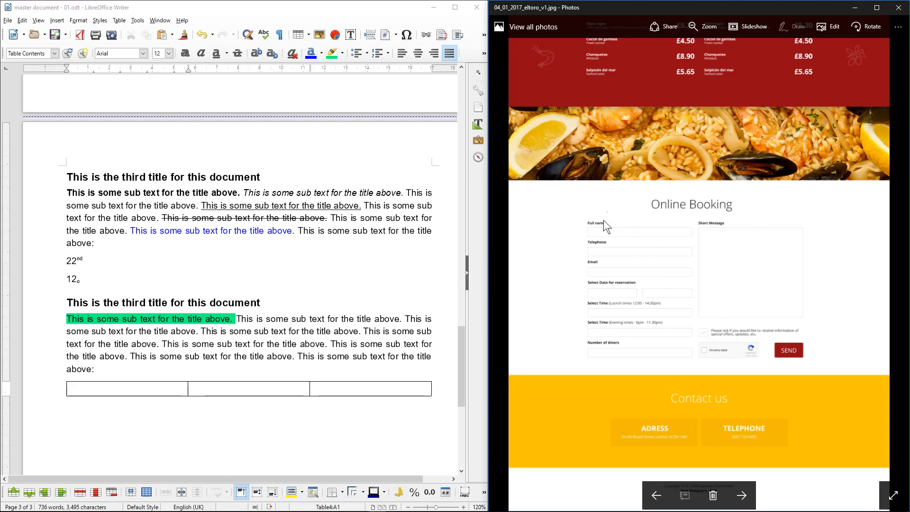
Type the headers Field Name, Field Type and Notes across the table's first row
left_click(148, 388)
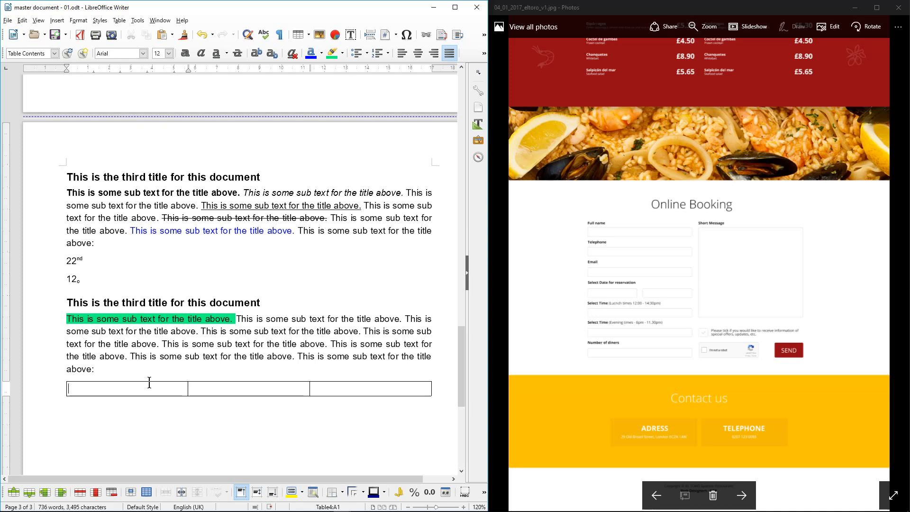
type("Field Typ")
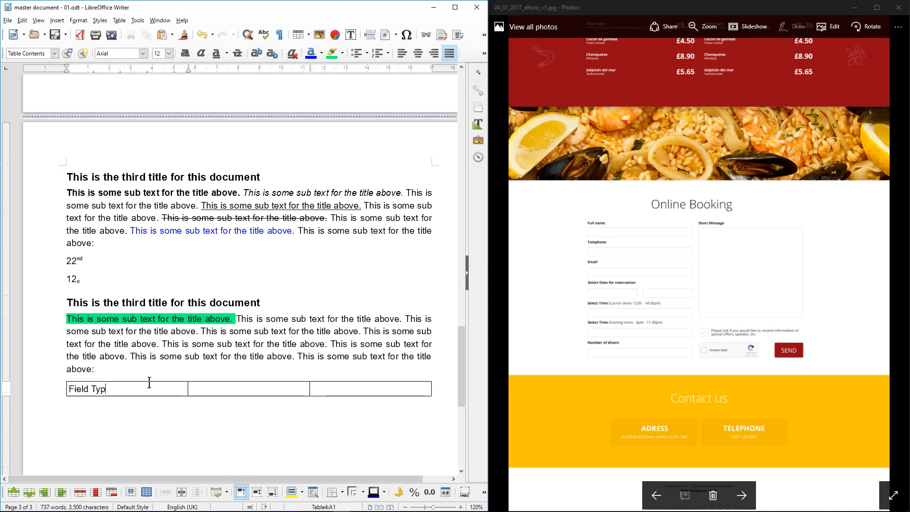
key("BackSpace")
key("BackSpace")
key("BackSpace")
type("Name")
scroll(654, 233, "up", 2)
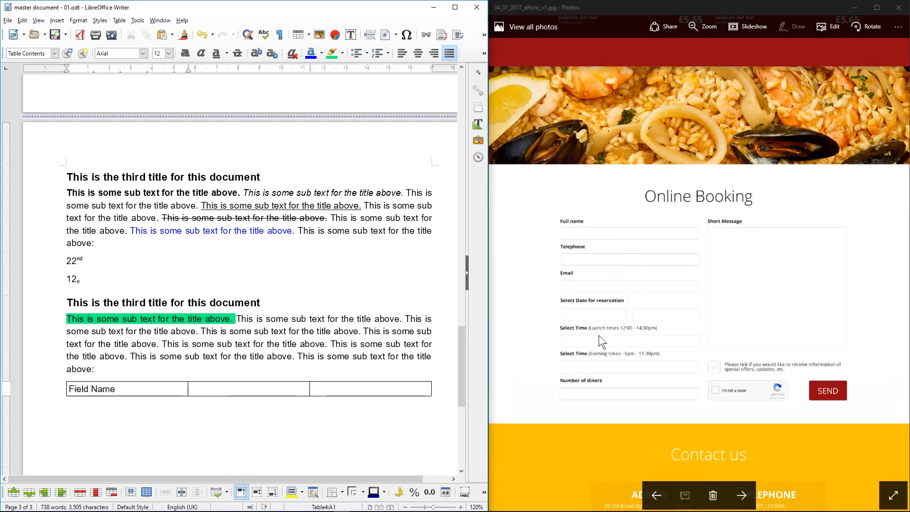
left_click(258, 388)
type("Field Type")
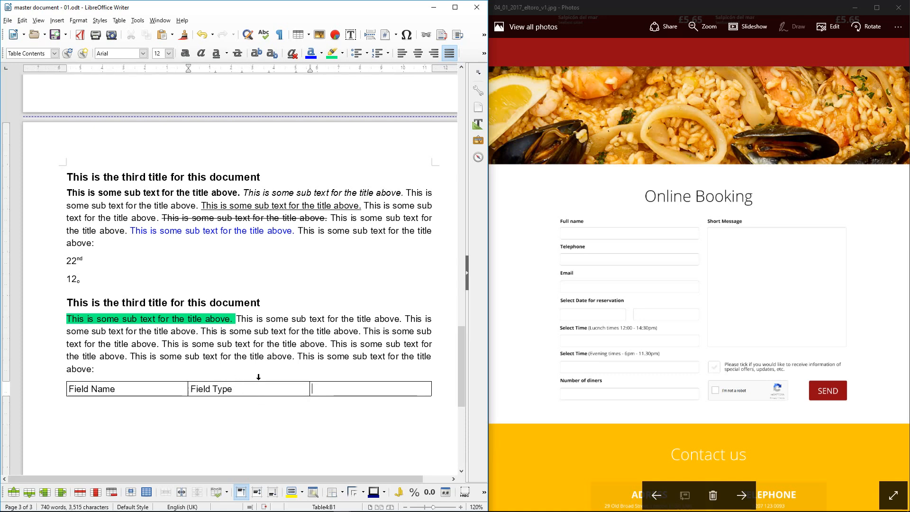
type("Notes")
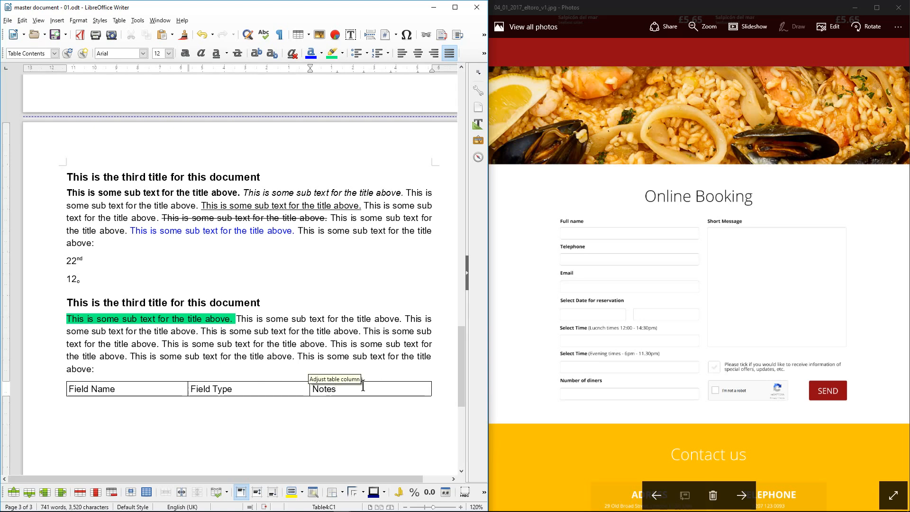
Add two trial rows below the header, then delete both again
left_click(29, 492)
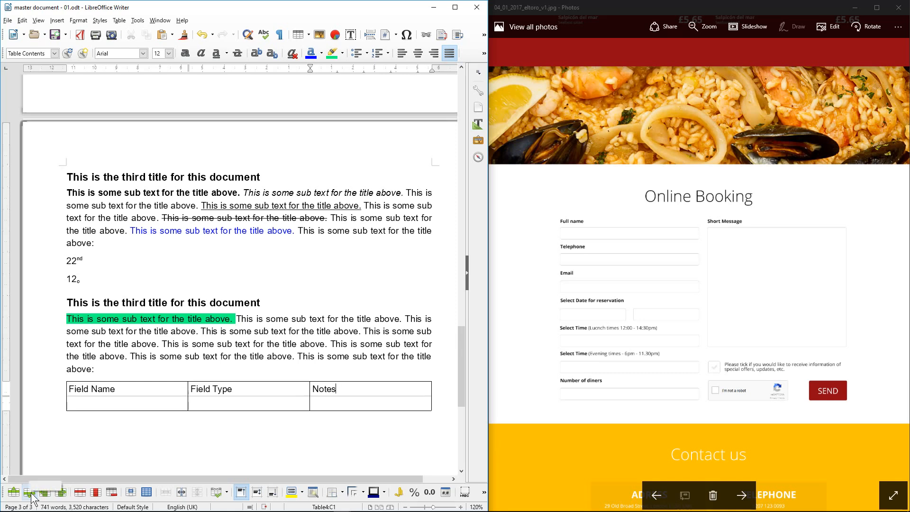
left_click(30, 493)
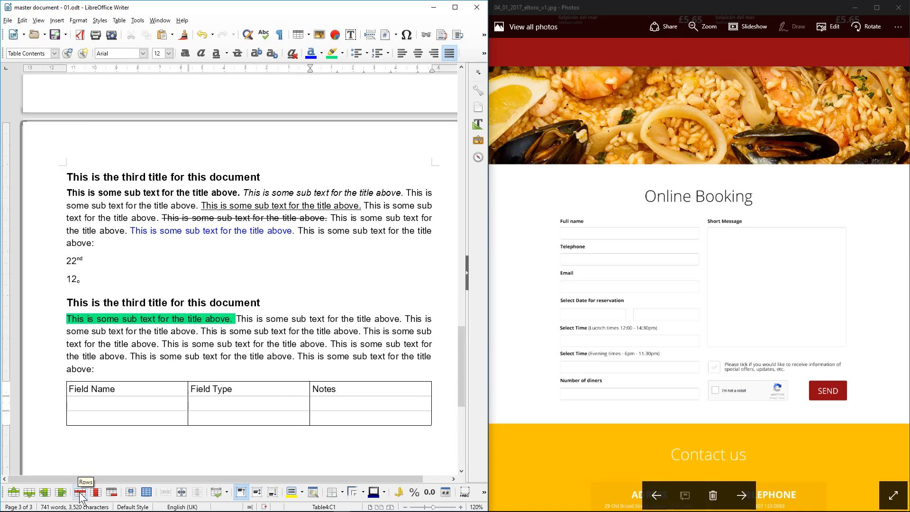
left_click(107, 418)
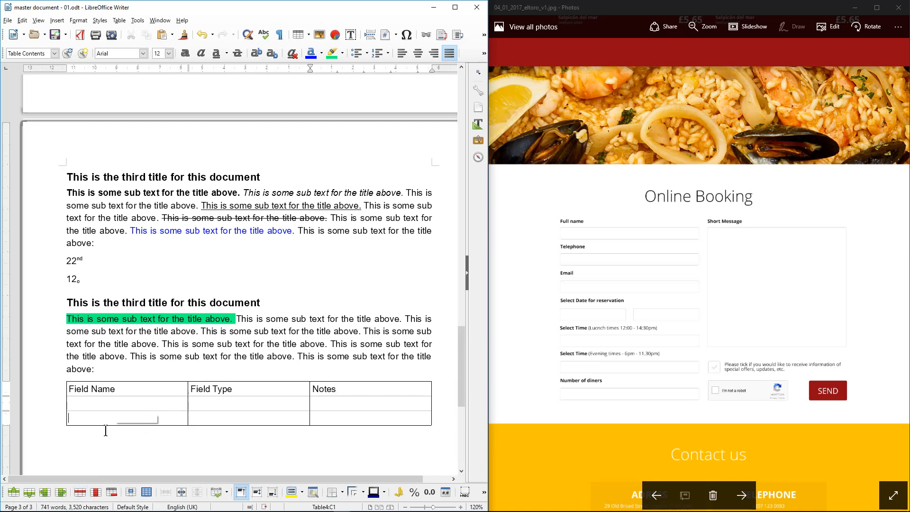
left_click(83, 492)
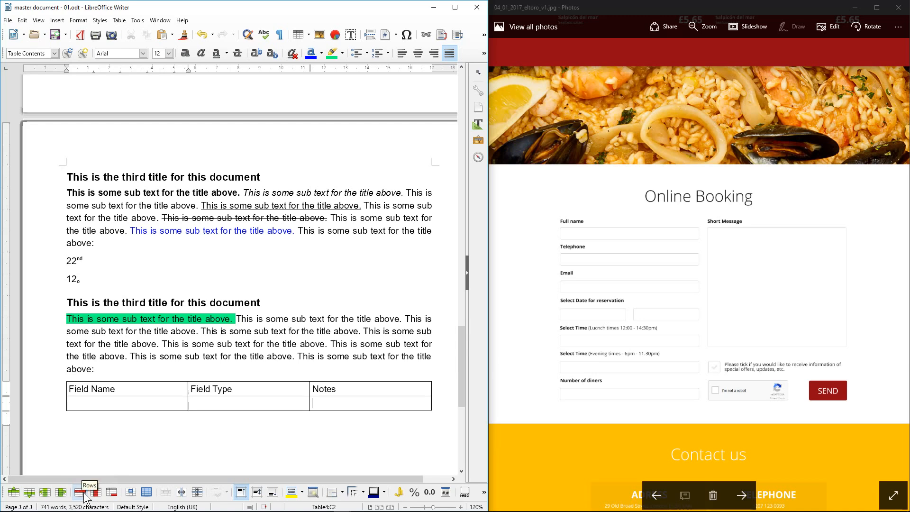
left_click(110, 402)
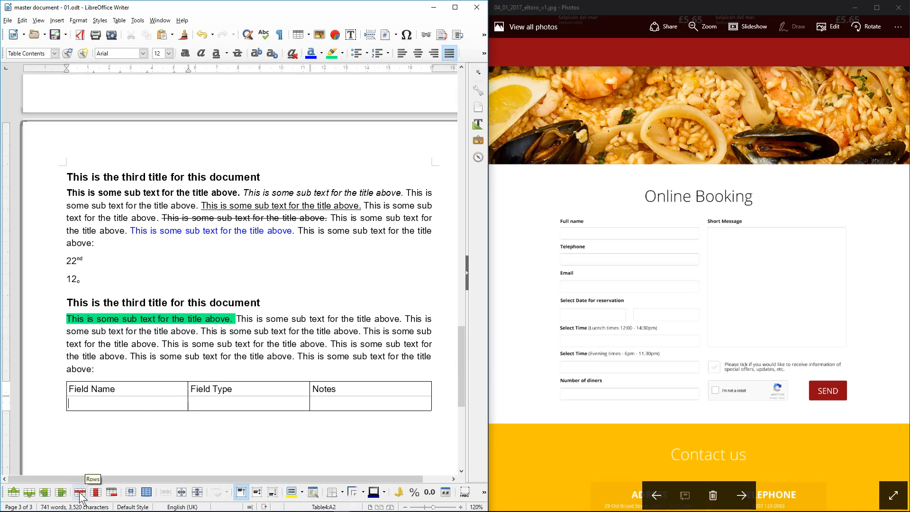
left_click(80, 494)
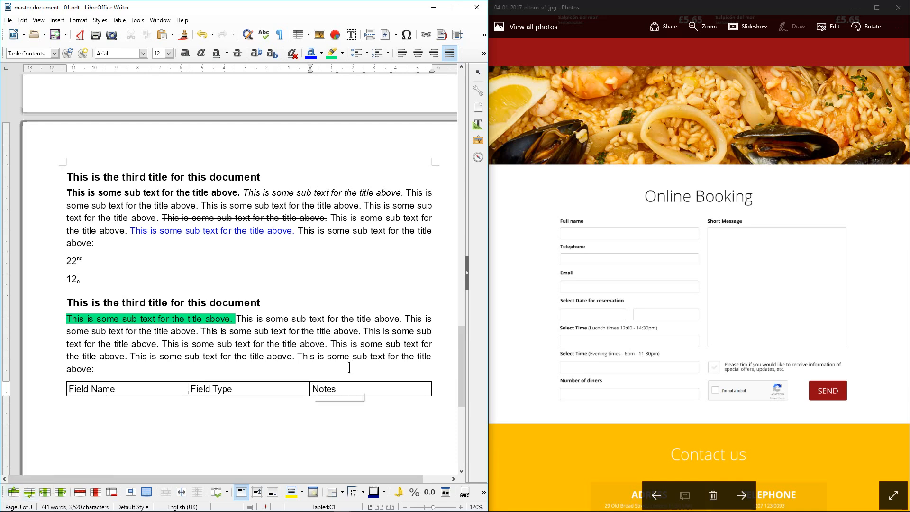
Add five empty rows beneath the header row and save the document
left_click(356, 388)
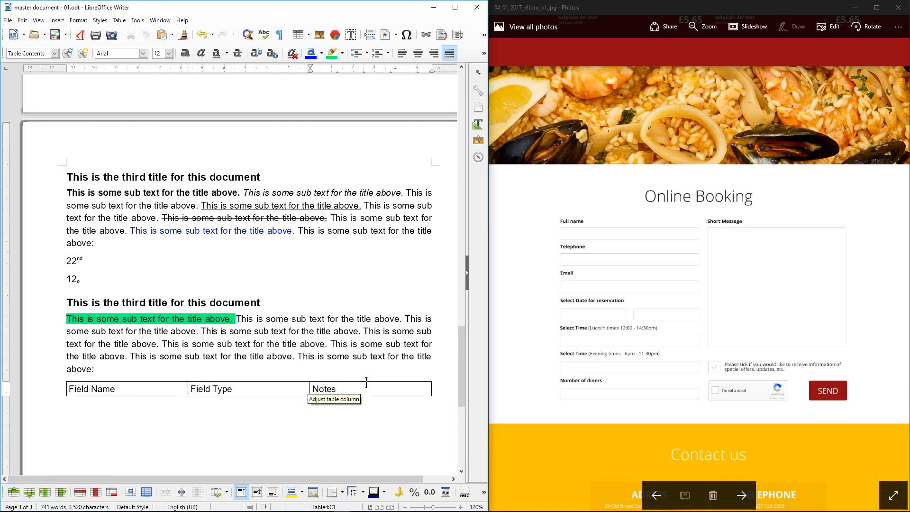
left_click(29, 492)
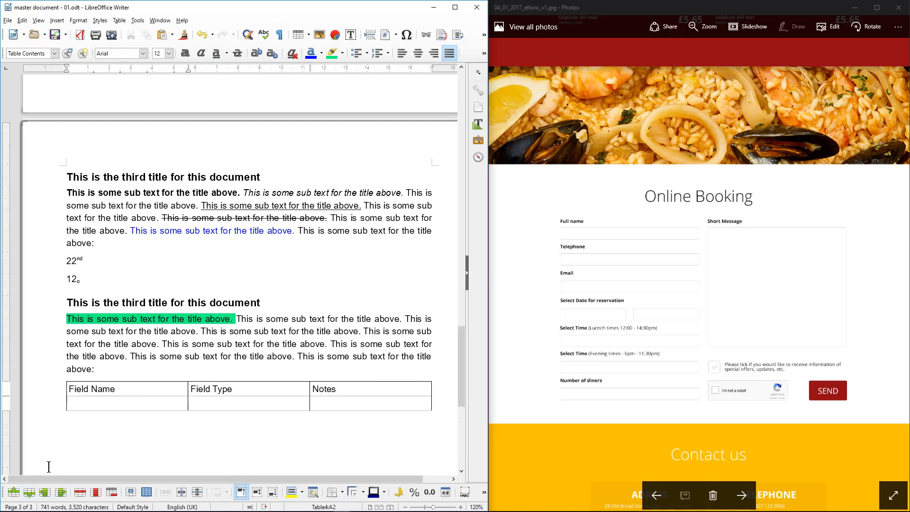
left_click(29, 493)
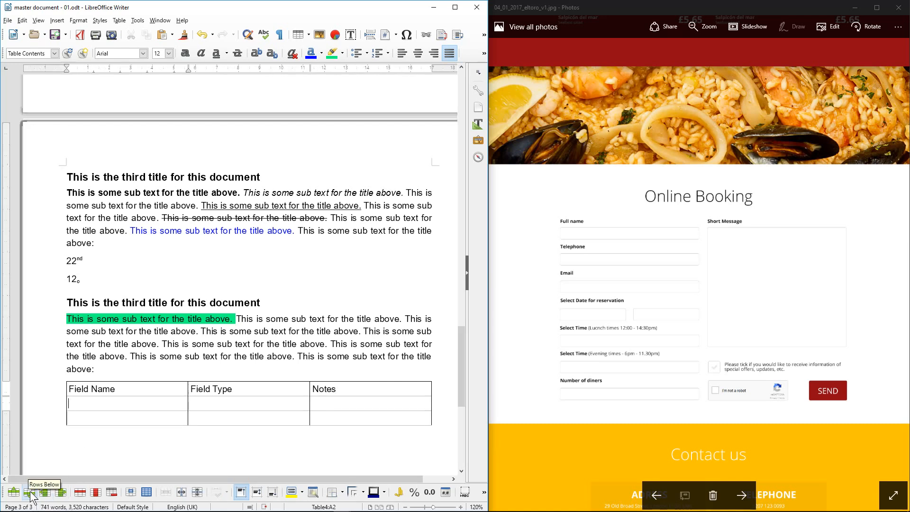
left_click(29, 493)
left_click(30, 492)
left_click(29, 492)
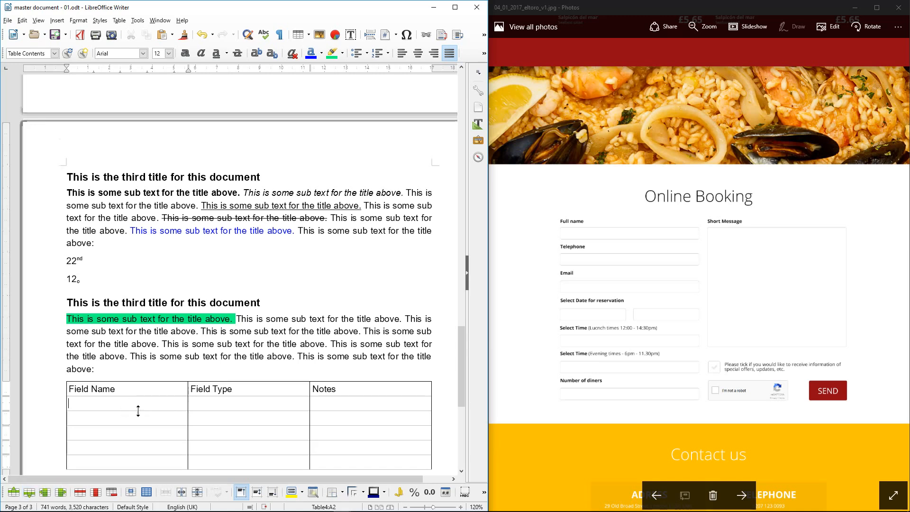
scroll(138, 413, "down", 2)
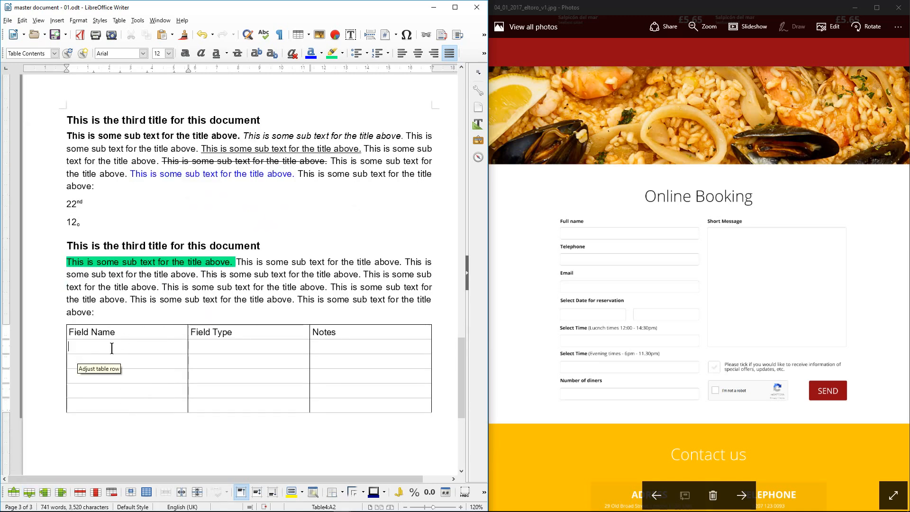
left_click(61, 34)
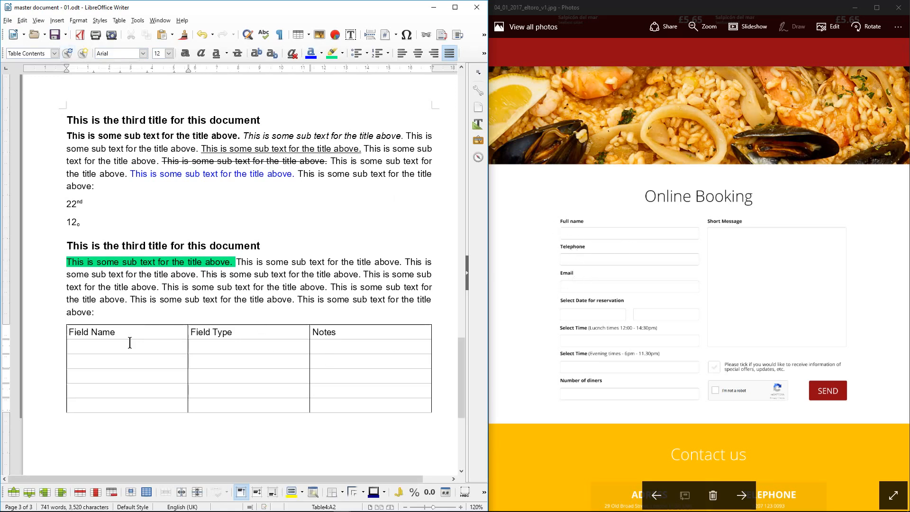
Enter Full Name, Telephone, Email, Date and Time down the Field Name column
type("Full Name")
key("Down")
type("Teleho")
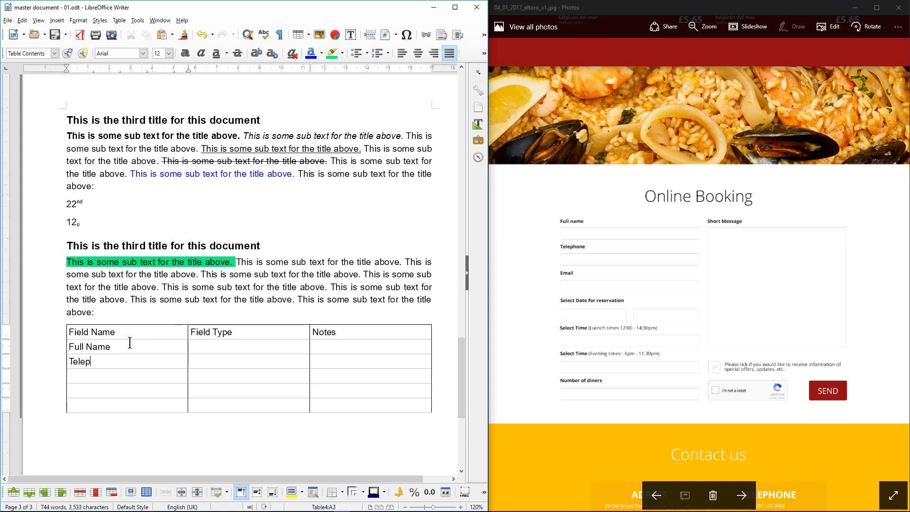
type("ne")
key("BackSpace")
key("BackSpace")
key("BackSpace")
key("BackSpace")
type("phone")
key("Down")
type("Email")
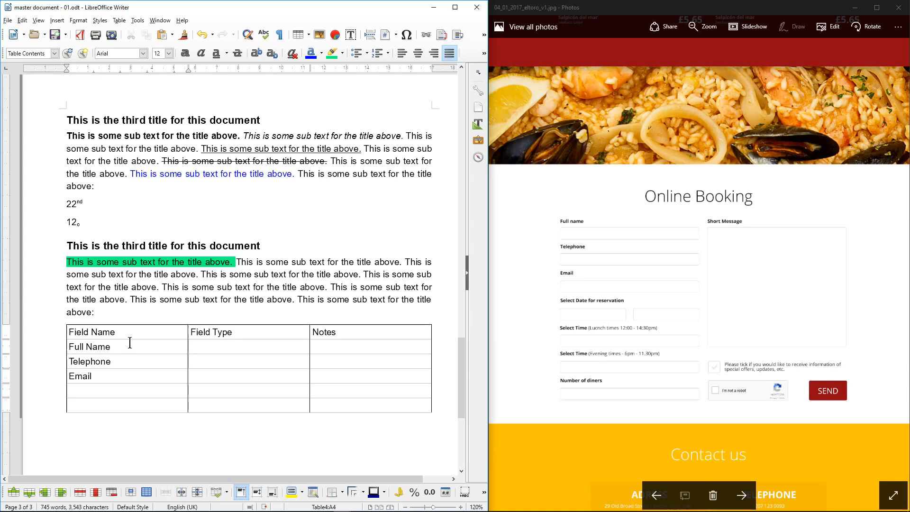
key("Down")
type("Date")
key("Down")
type("Time")
Add a new row below Time and enter Short Message in it
key("Tab")
key("Tab")
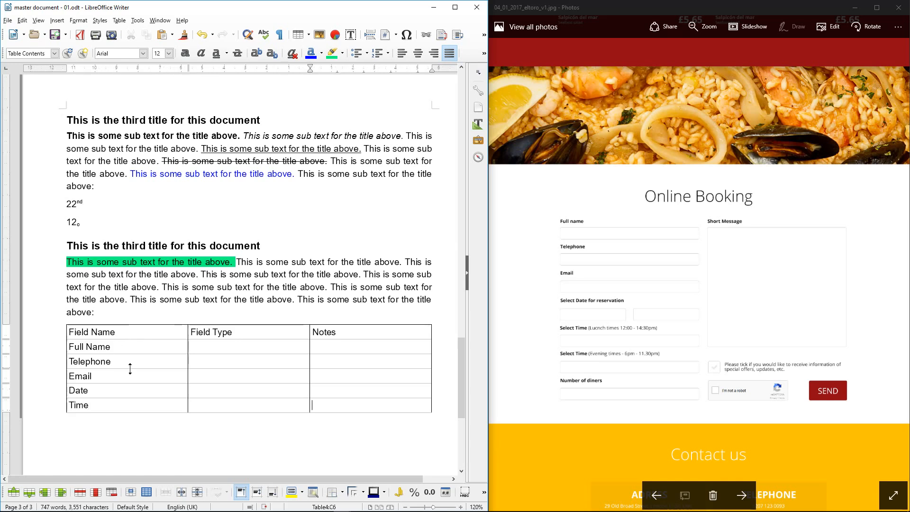
left_click(124, 349)
key("Down")
key("Tab")
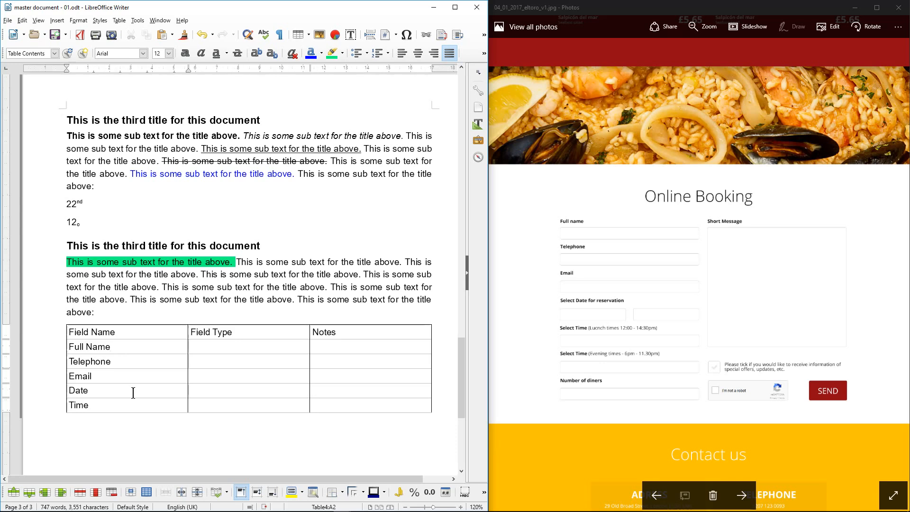
key("Tab")
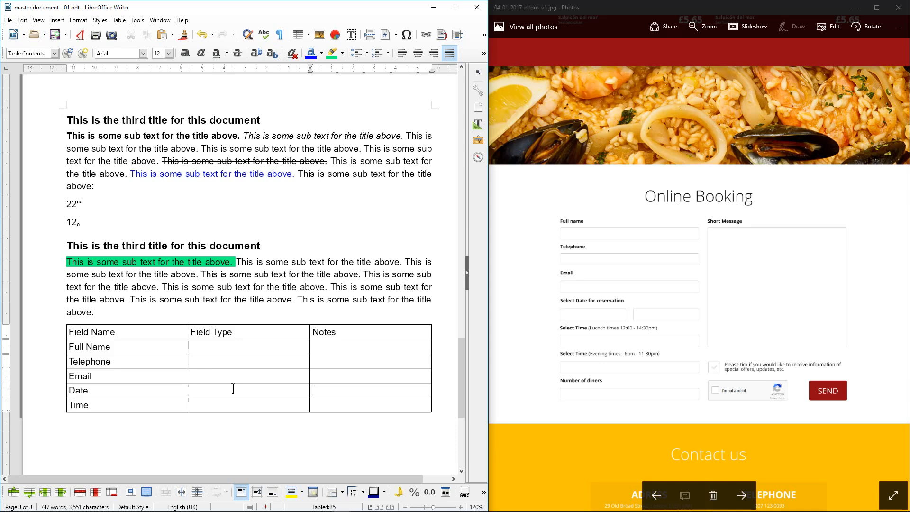
key("Down")
key("Tab")
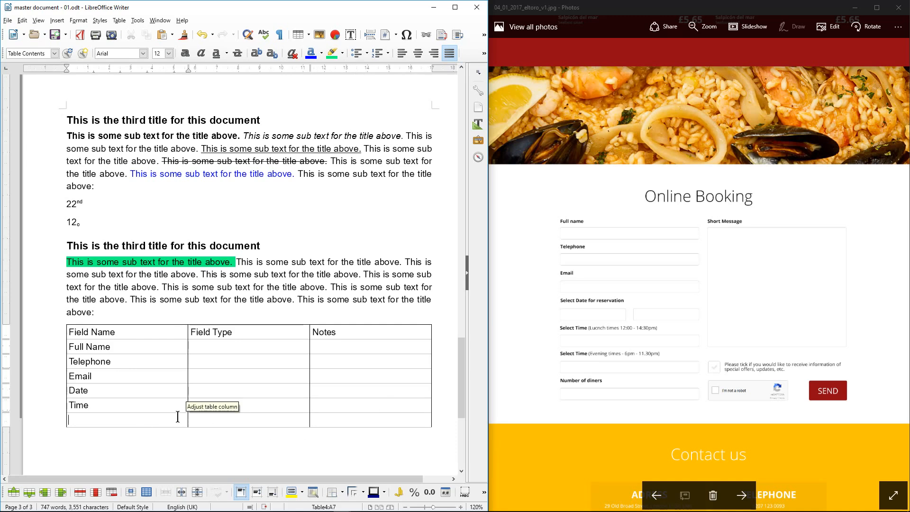
type("Short Message")
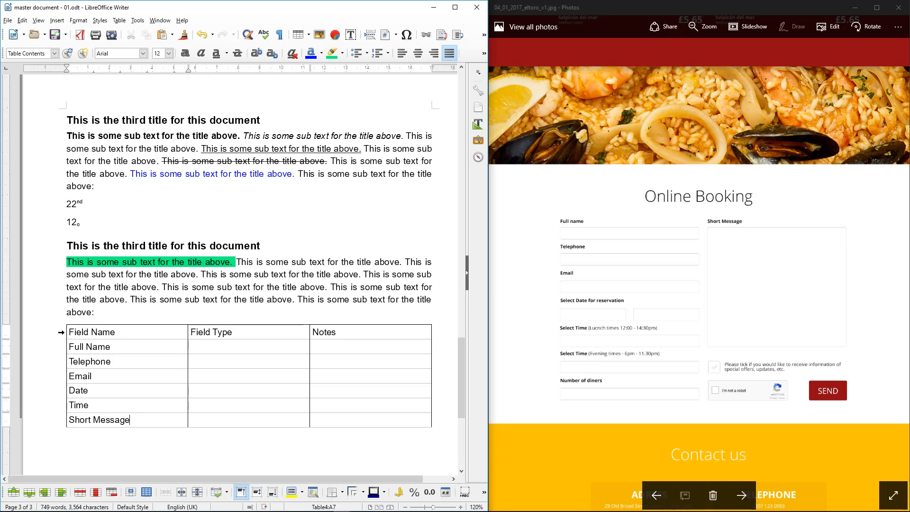
Make the table's header row bold and save the document
left_click(61, 332)
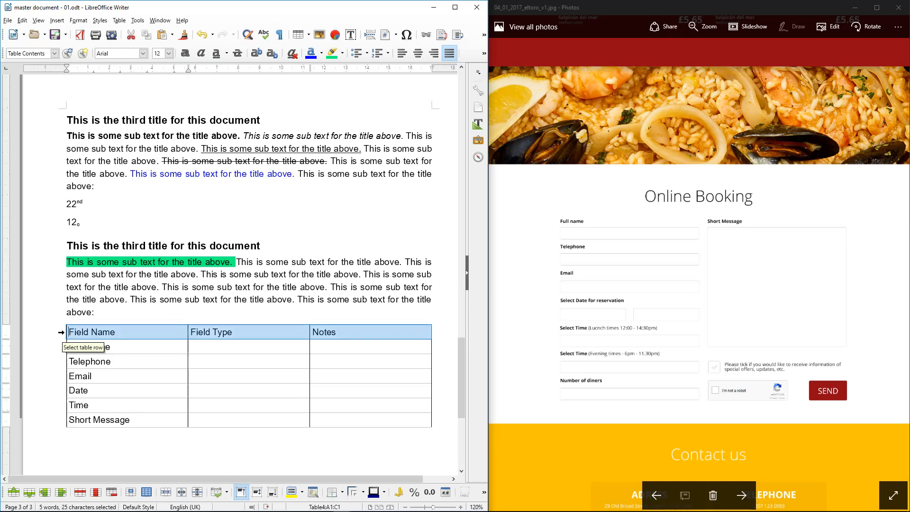
left_click(186, 53)
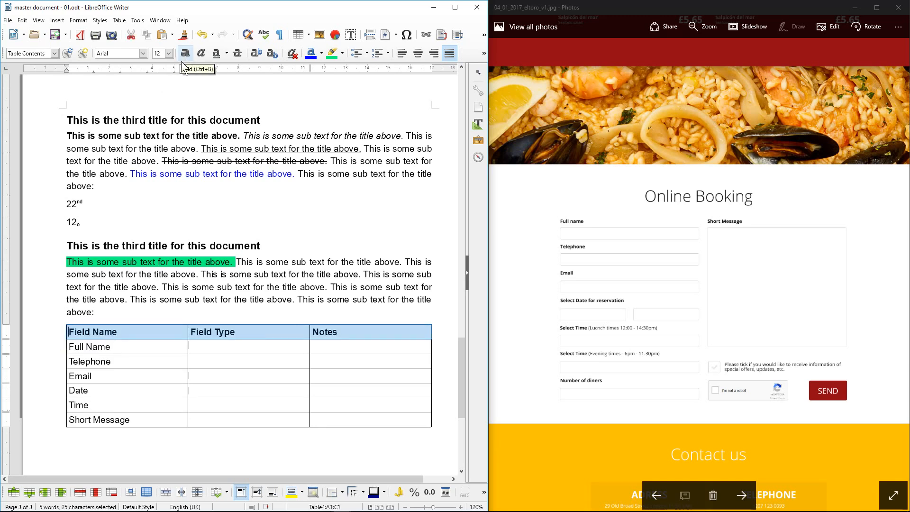
left_click(55, 35)
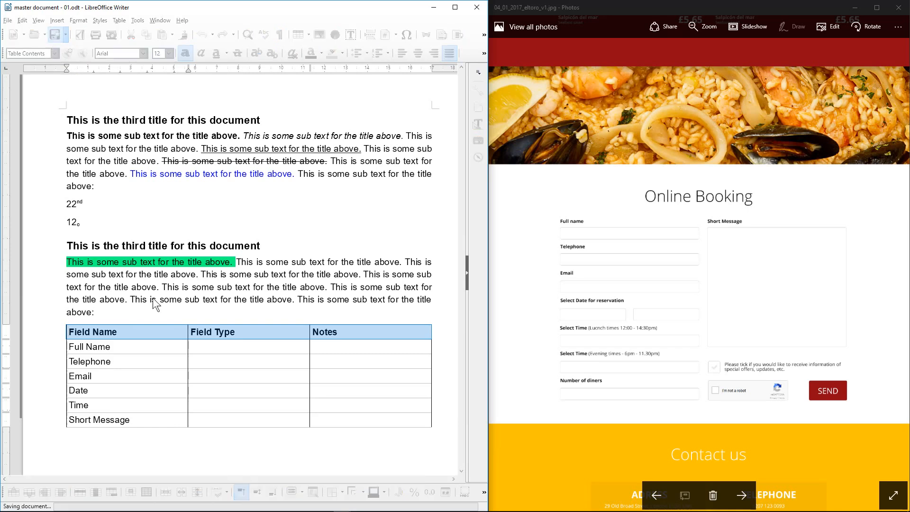
Fill the Field Type column: Text Field ×3, Date Selection, Drop Down Menus, Text Area
left_click(193, 346)
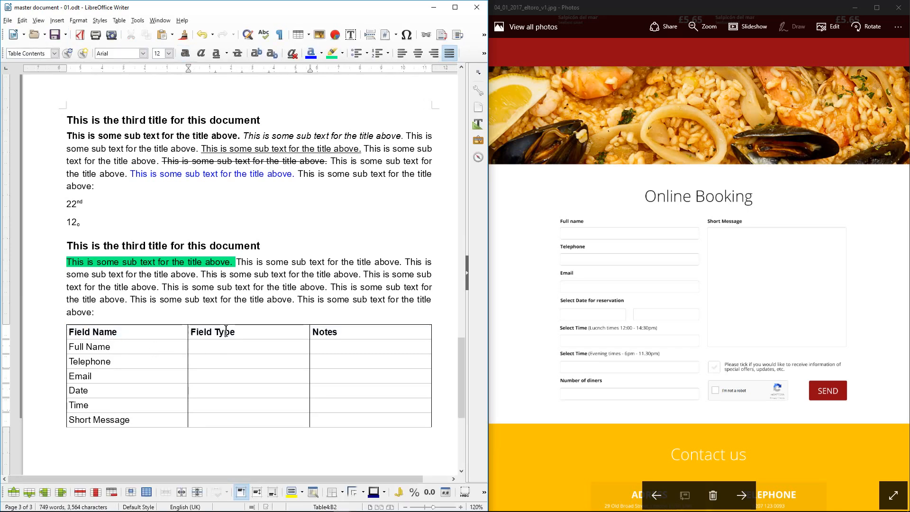
type("Text Field")
key("ctrl+shift+Left")
key("ctrl+shift+Left")
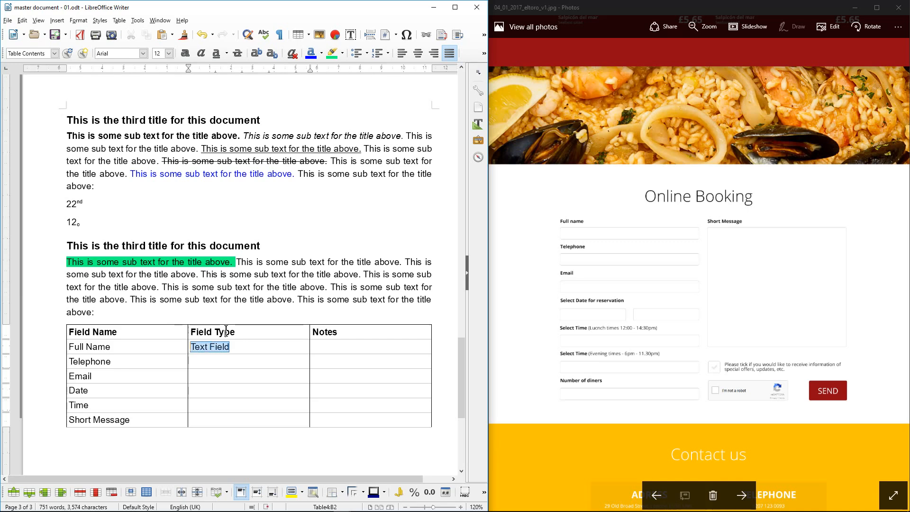
key("ctrl+c")
key("Down")
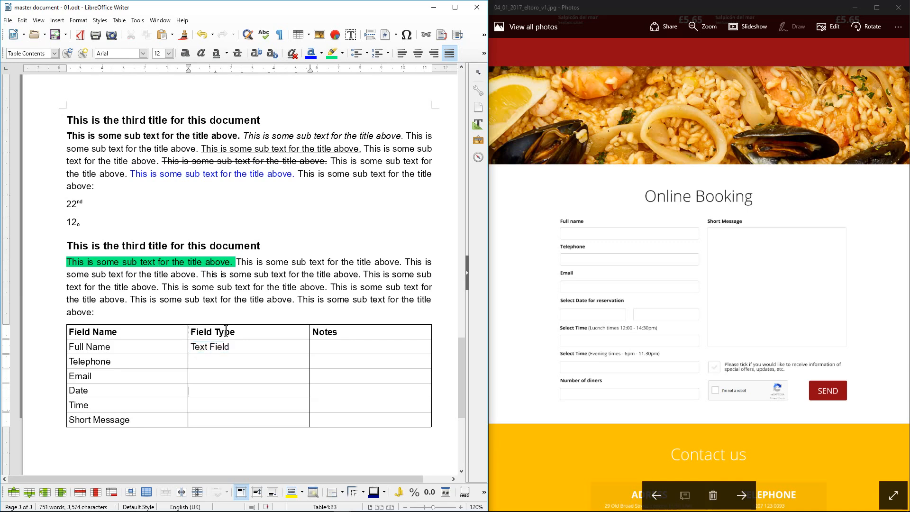
key("ctrl+v")
key("Down")
key("ctrl+v")
type("Date S")
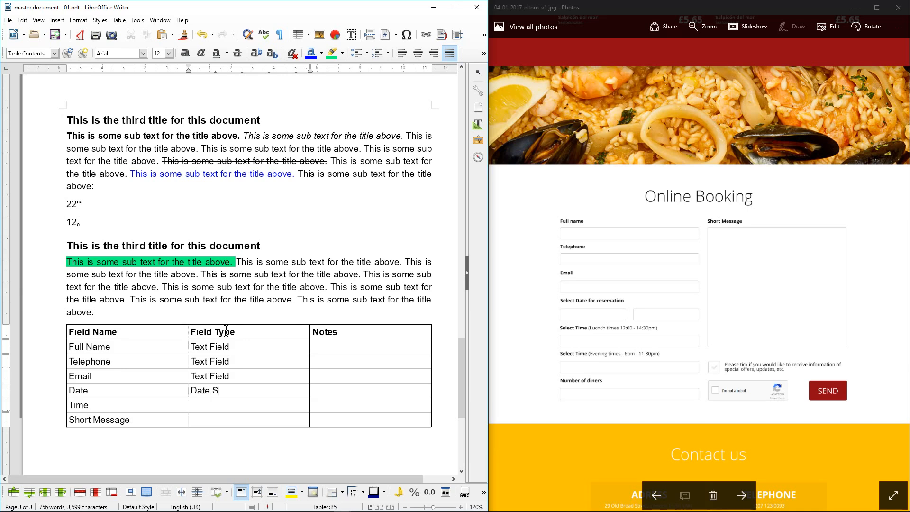
type("electin")
type("on")
type("Drop Do")
type("wn Menu")
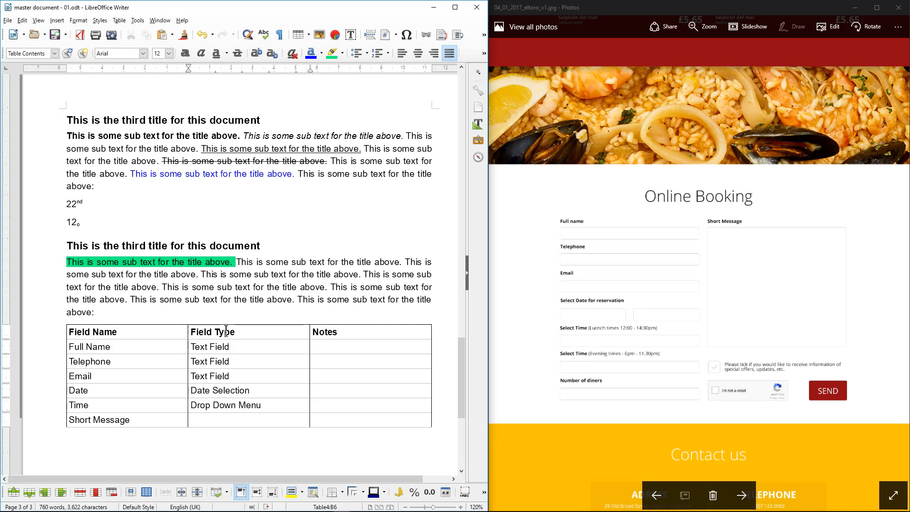
key("Down")
type("Text Are")
Add the notes HH/MM and DD/MM/YYY to the Notes column and save
left_click(324, 406)
type("hh")
key("BackSpace")
key("BackSpace")
type("HH/MM")
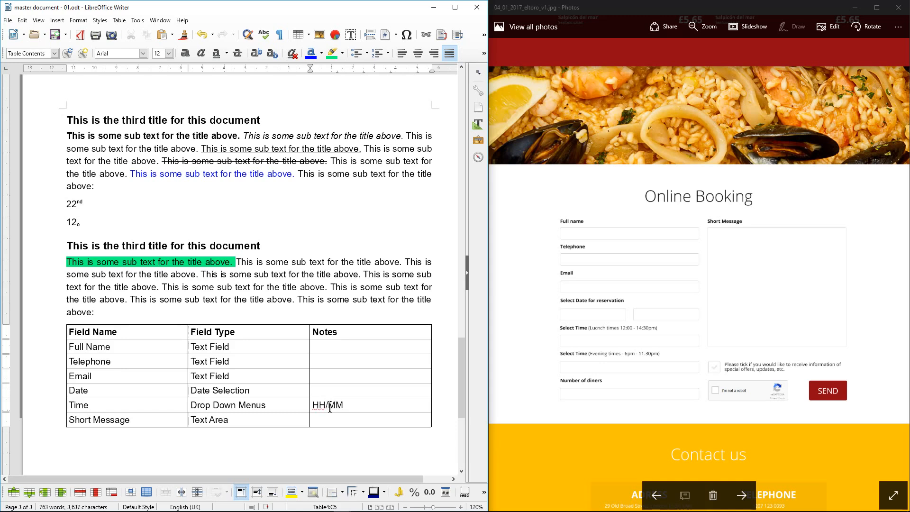
type("DD/MM/YYY")
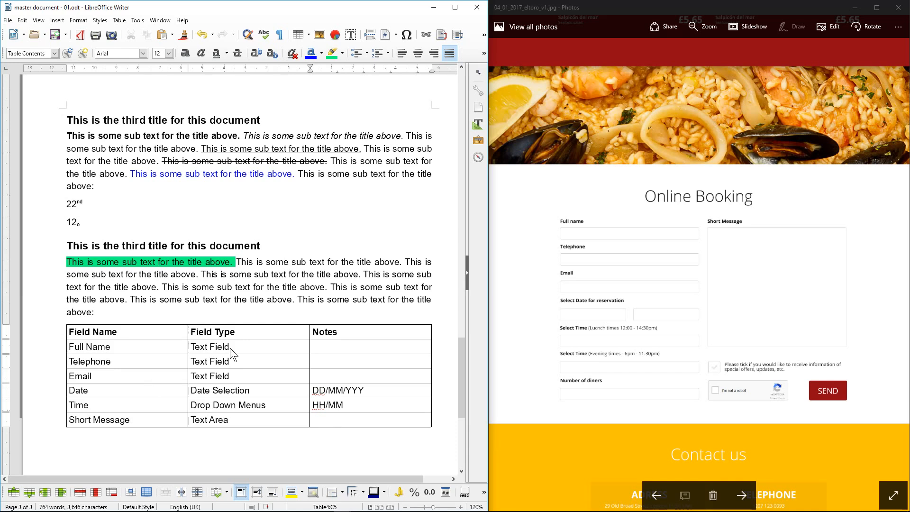
key("ctrl+s")
Close the photo viewer, maximize Writer, and print-preview page 3 before returning to editing
left_click(897, 10)
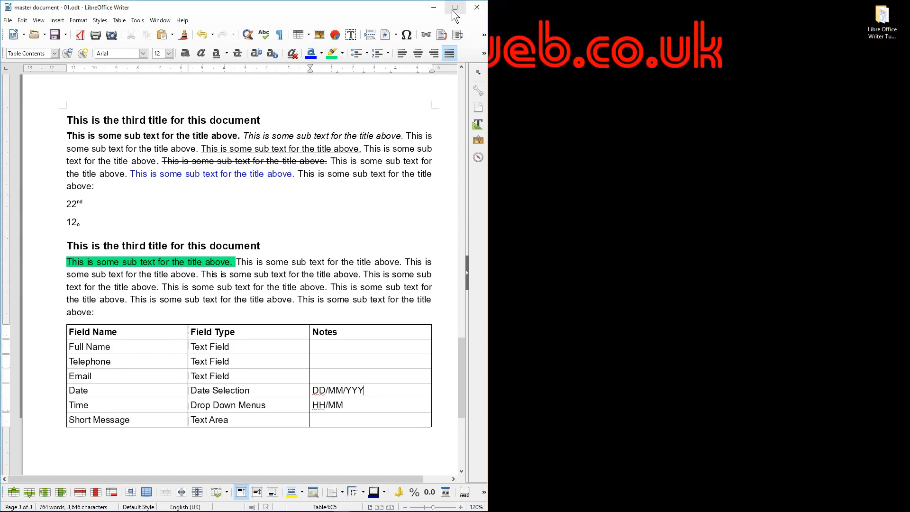
left_click(454, 7)
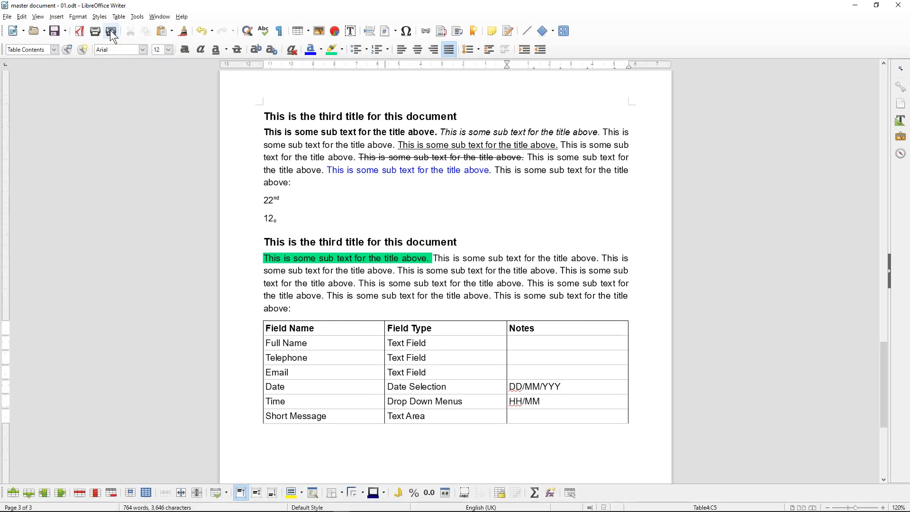
left_click(110, 30)
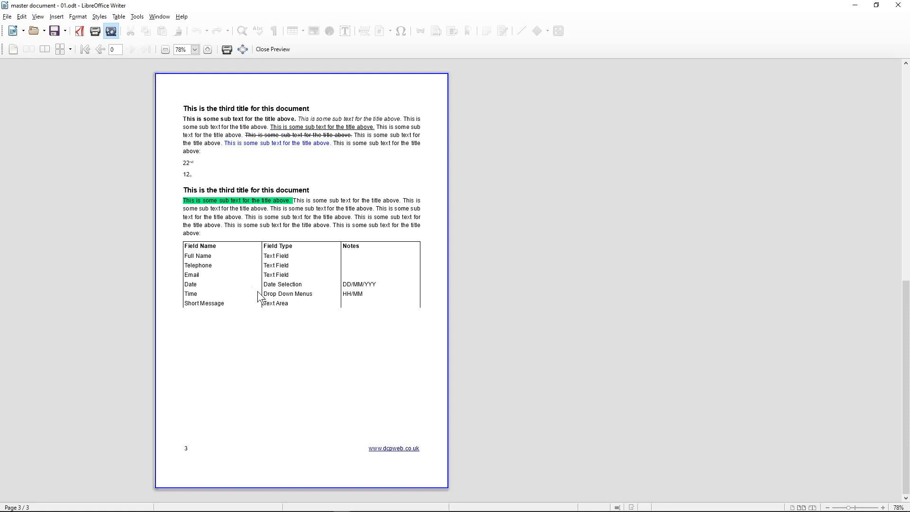
scroll(257, 291, "up", 3)
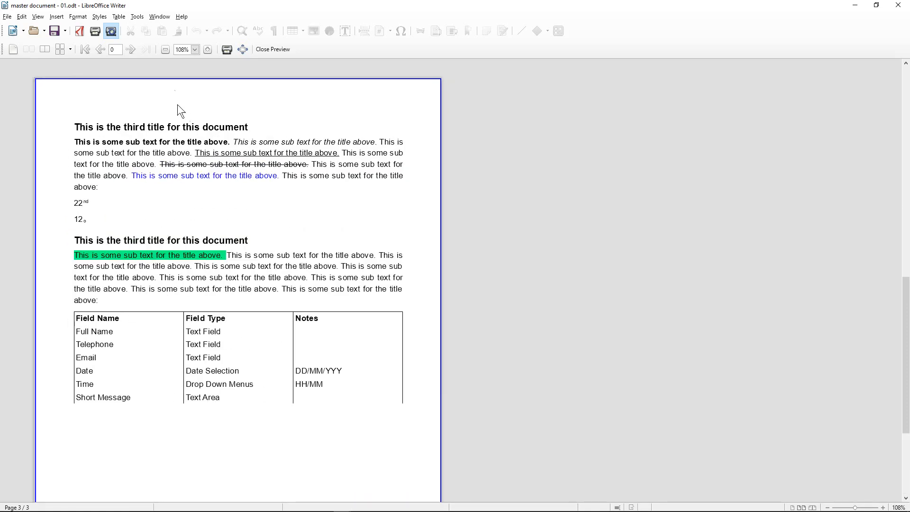
left_click(262, 53)
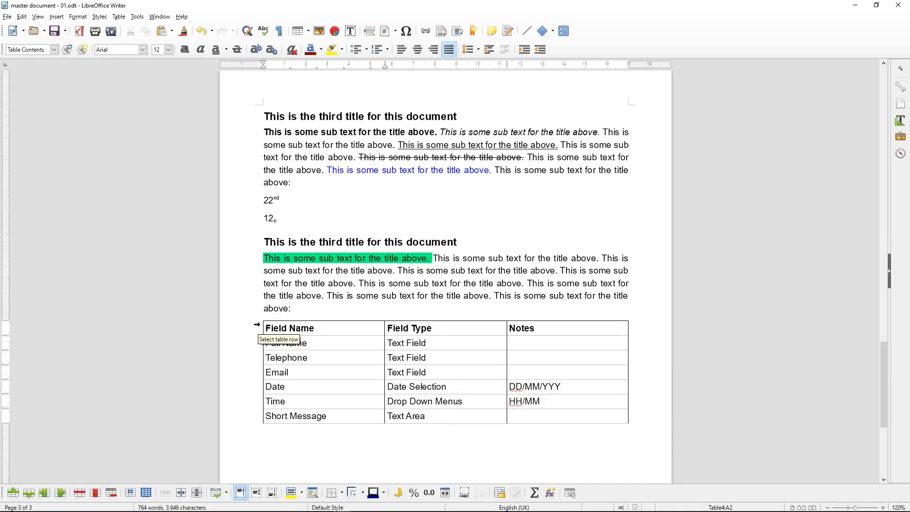
Select the whole form-field table, apply the all-borders preset, and save
left_click_drag(259, 327, 262, 417)
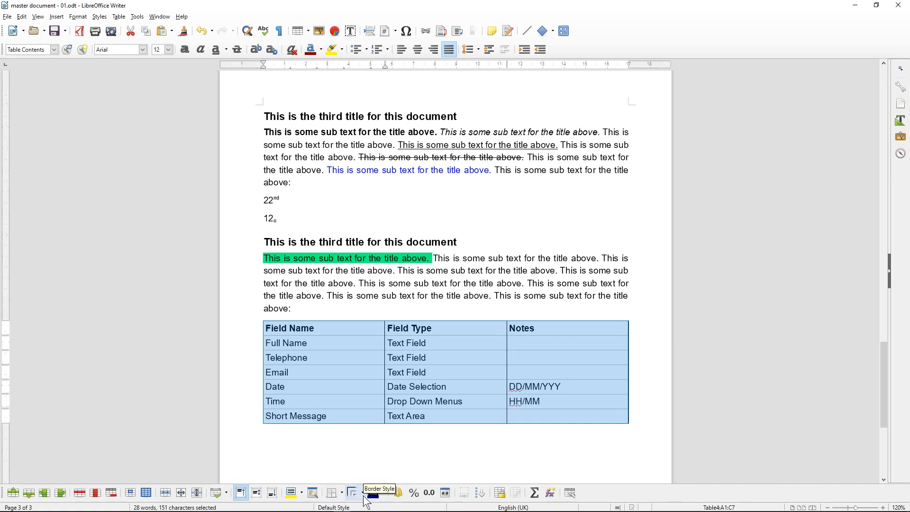
left_click(342, 492)
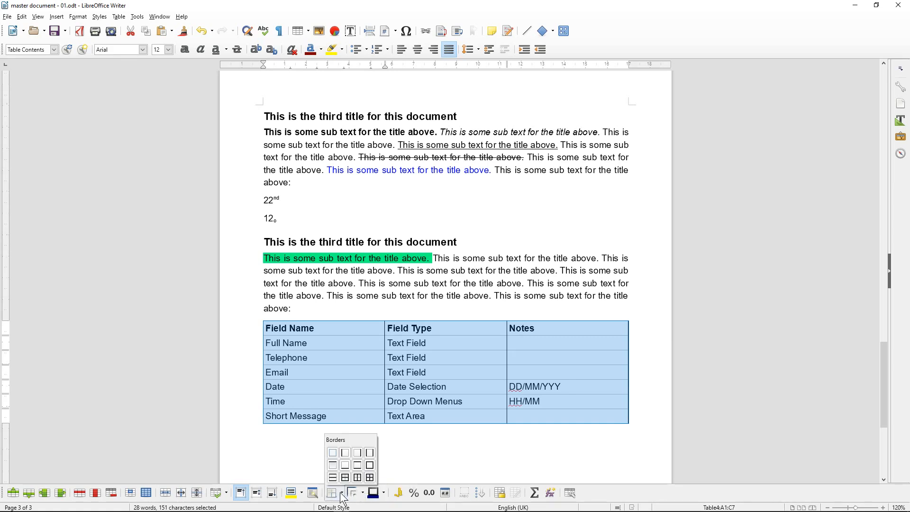
left_click(371, 477)
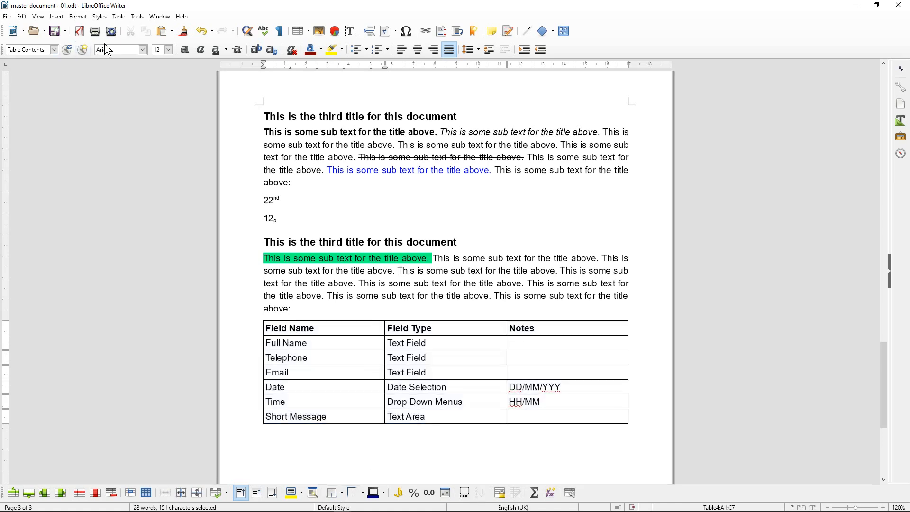
left_click(54, 31)
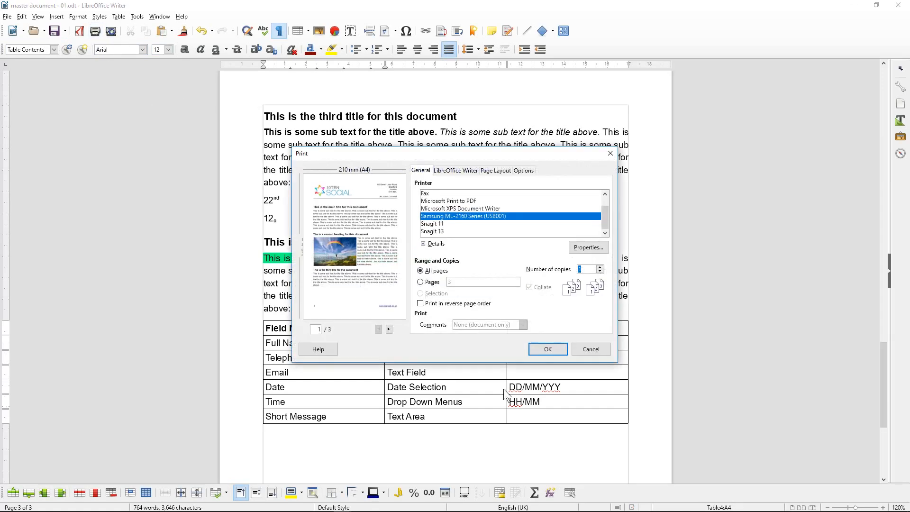
left_click(588, 349)
key("ctrl+shift+o")
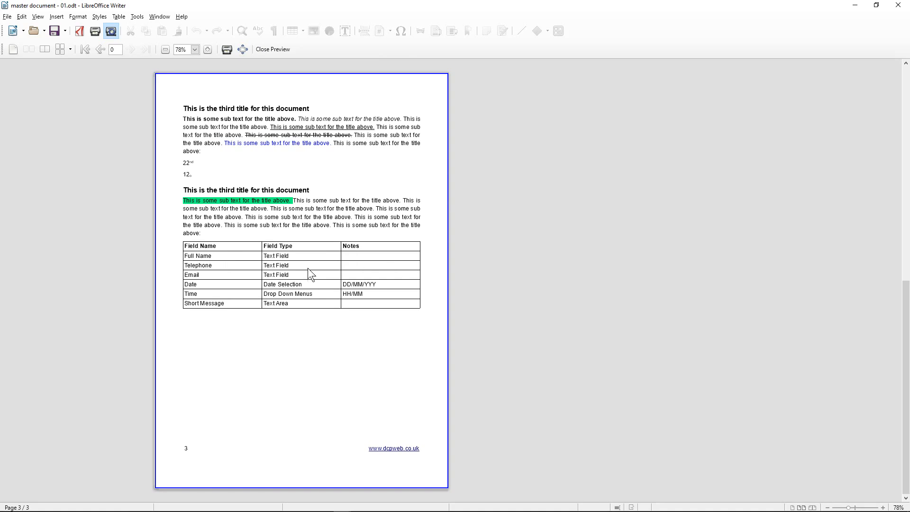
left_click(272, 49)
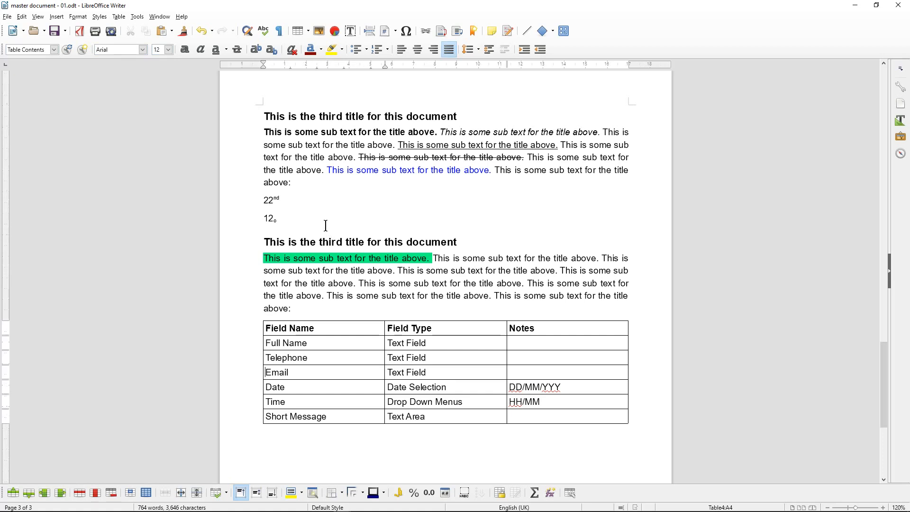
scroll(325, 225, "up", 5)
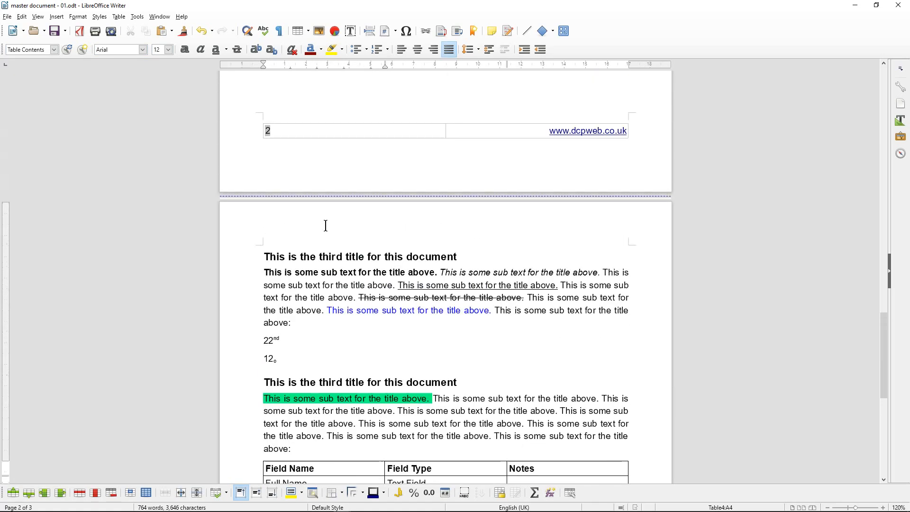
scroll(326, 226, "up", 3)
scroll(326, 225, "up", 7)
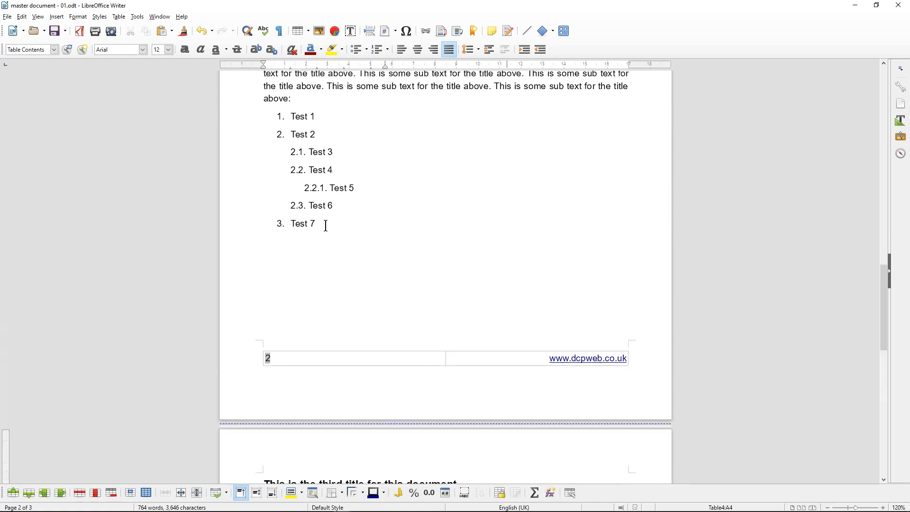
scroll(326, 225, "down", 19)
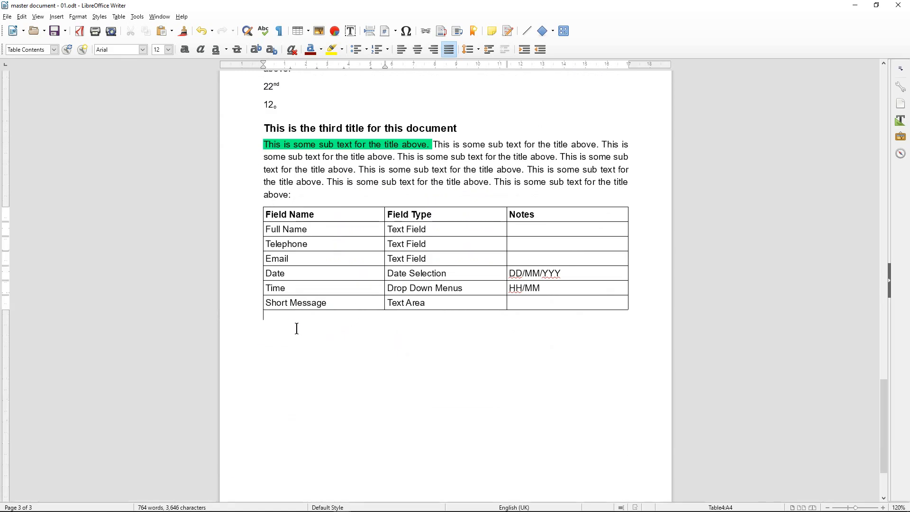
left_click(297, 328)
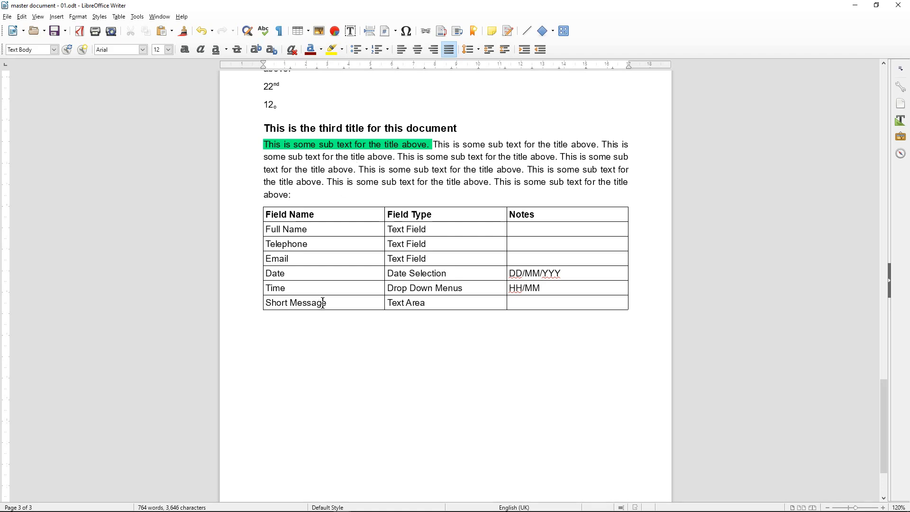
Add a comment 'Please make form processing using these fields' below the table, plus two empty lines
left_click(492, 35)
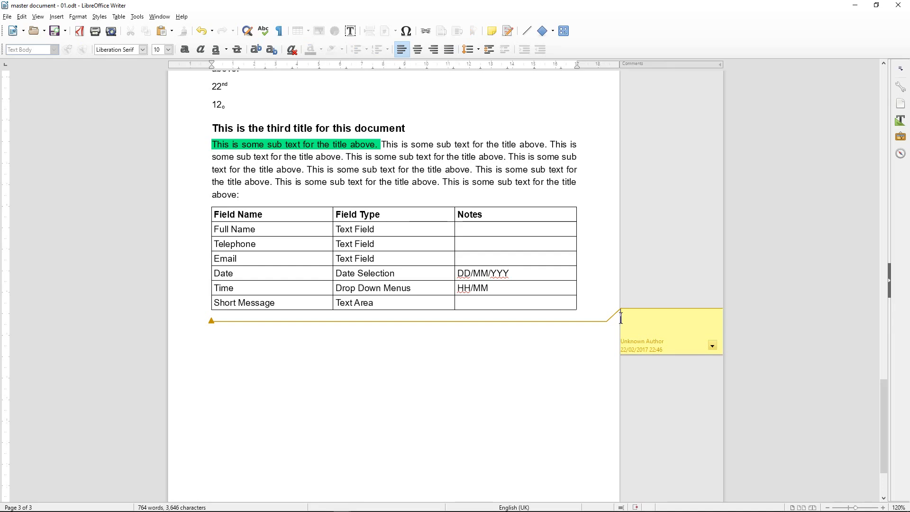
type("Please make form processing usi")
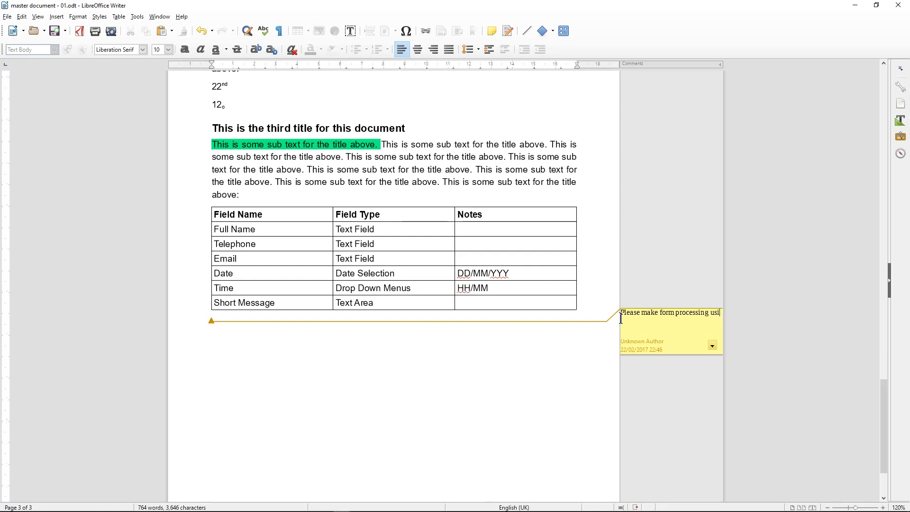
type("ng these fields")
left_click(219, 315)
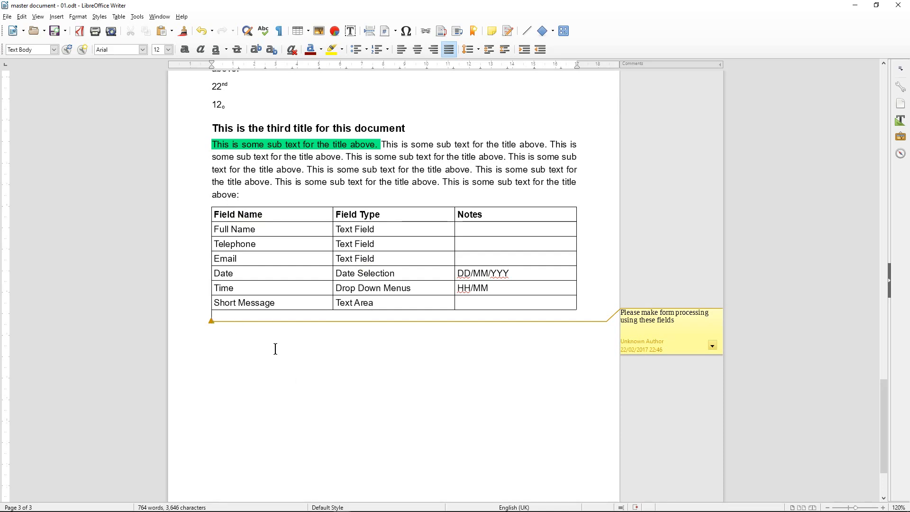
key("Return")
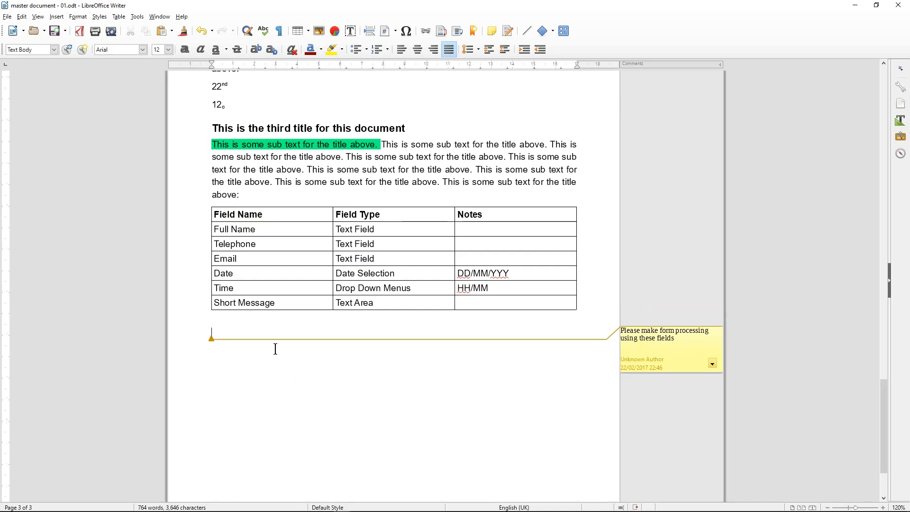
key("Return")
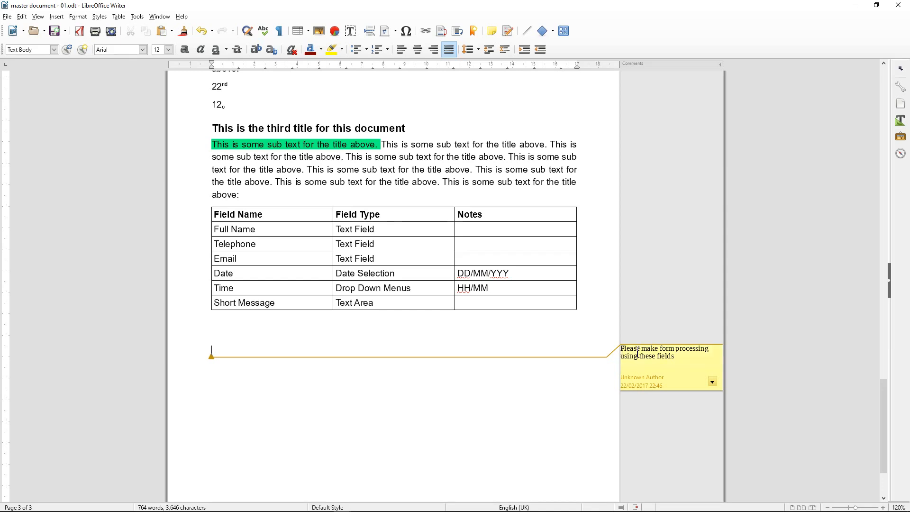
Rework the blank lines beneath the table, adding two more empty lines
mouse_move(637, 356)
left_mouse_down()
mouse_move(641, 308)
mouse_move(629, 348)
left_mouse_up()
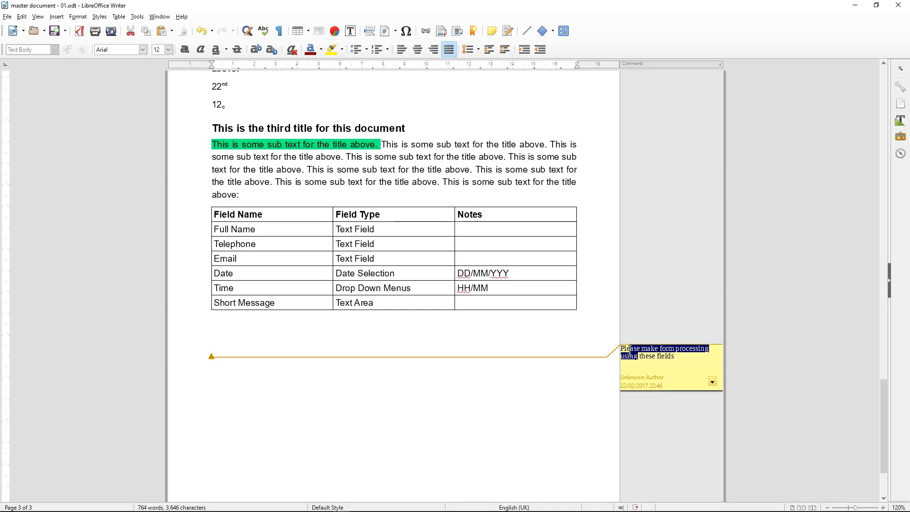
left_click(212, 355)
key("shift+Up")
left_click(213, 352)
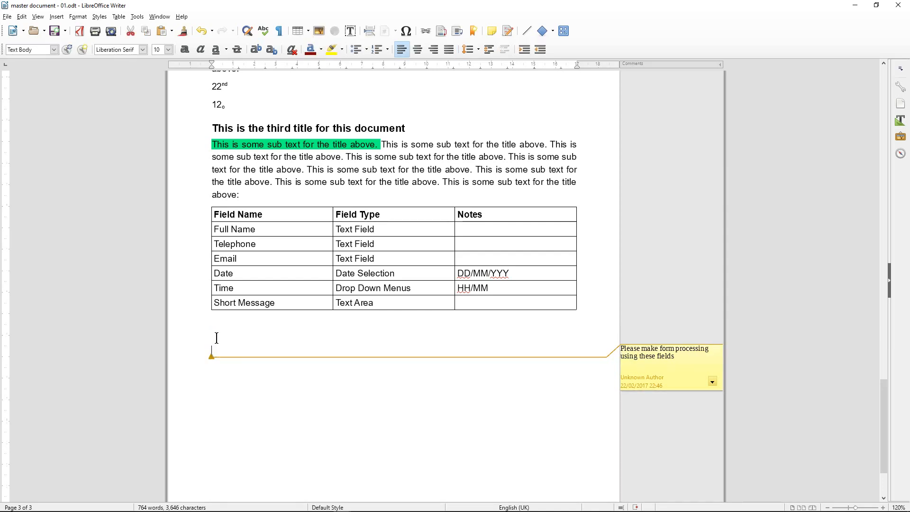
key("shift+Up")
left_click(215, 350)
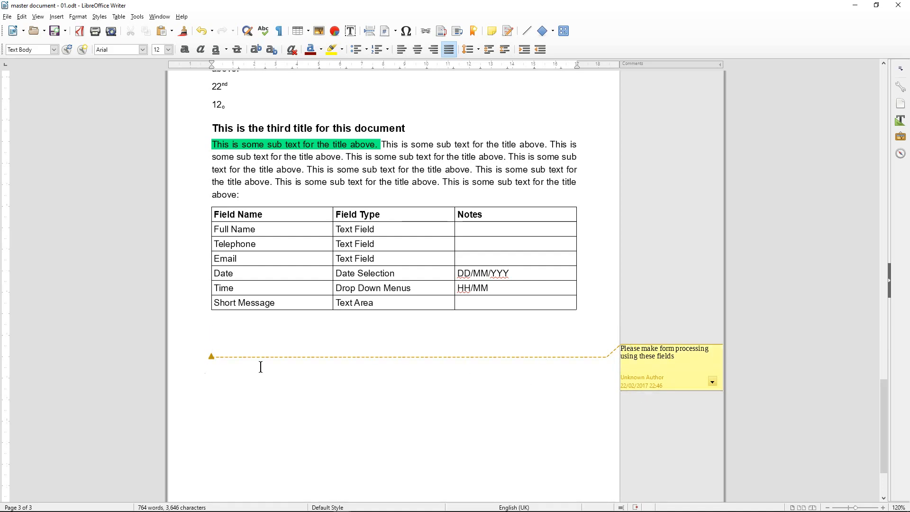
scroll(241, 367, "down", 3)
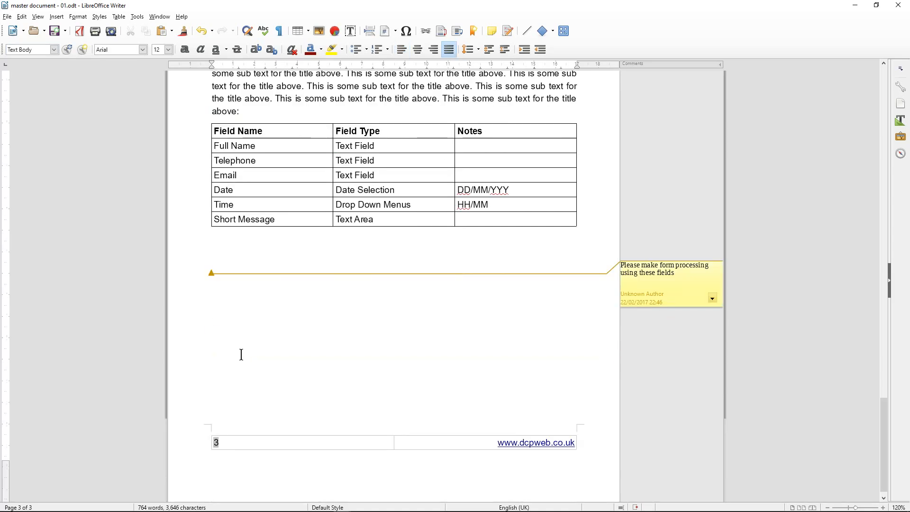
key("Return")
key("Return")
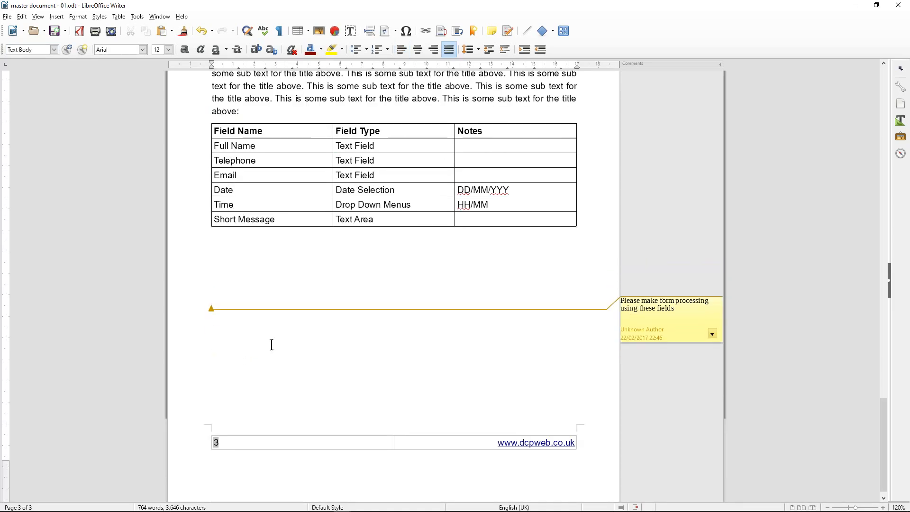
Inspect the comment's options without deleting, then tidy the empty paragraphs below the table
left_click(622, 296)
key("Escape")
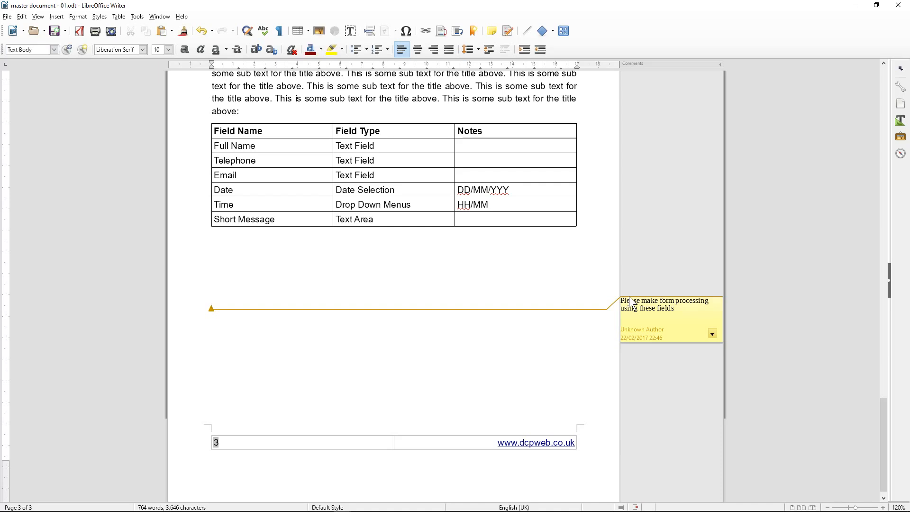
left_click(712, 334)
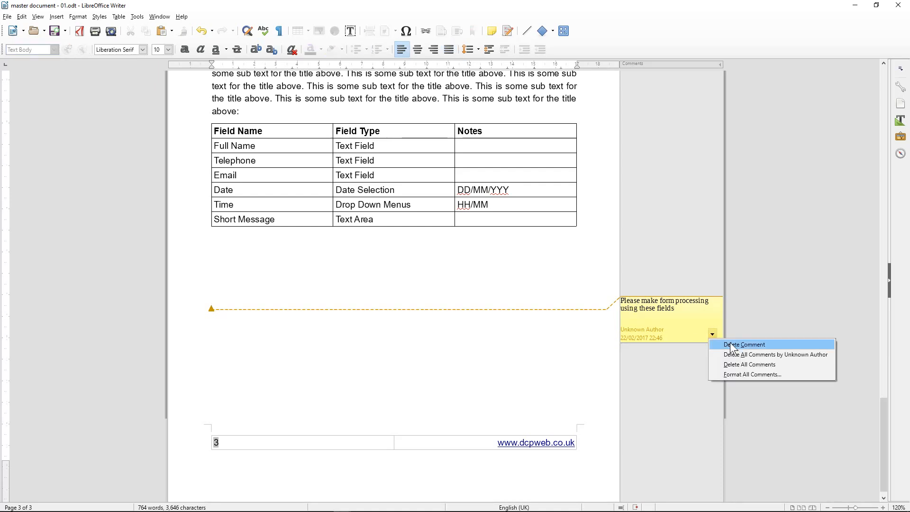
key("Escape")
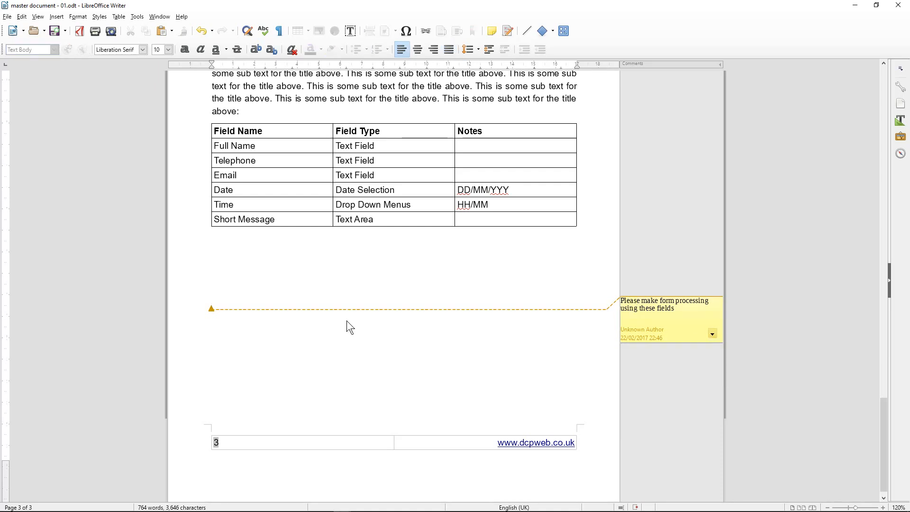
left_click(225, 311)
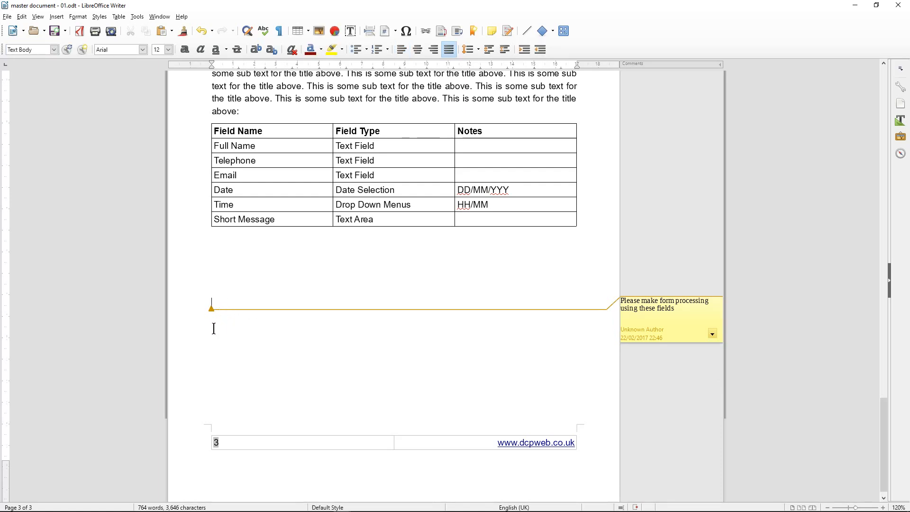
key("Return")
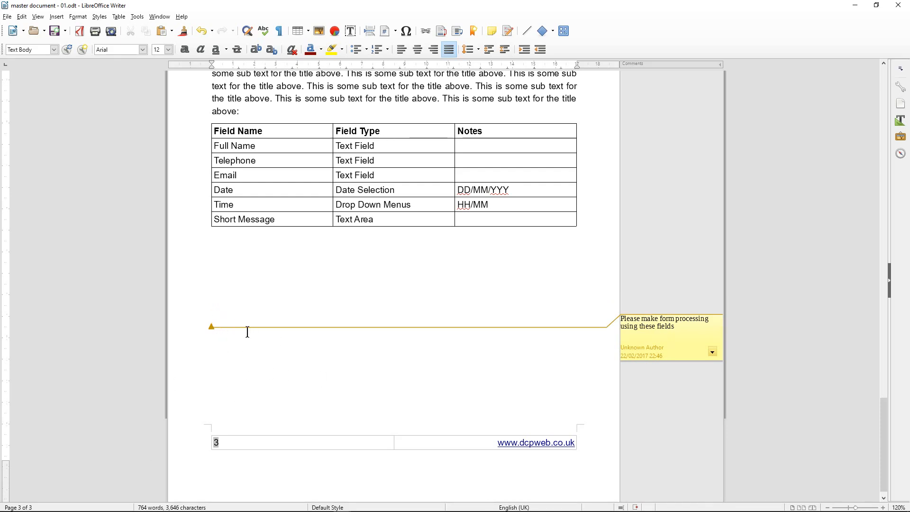
key("BackSpace")
key("BackSpace")
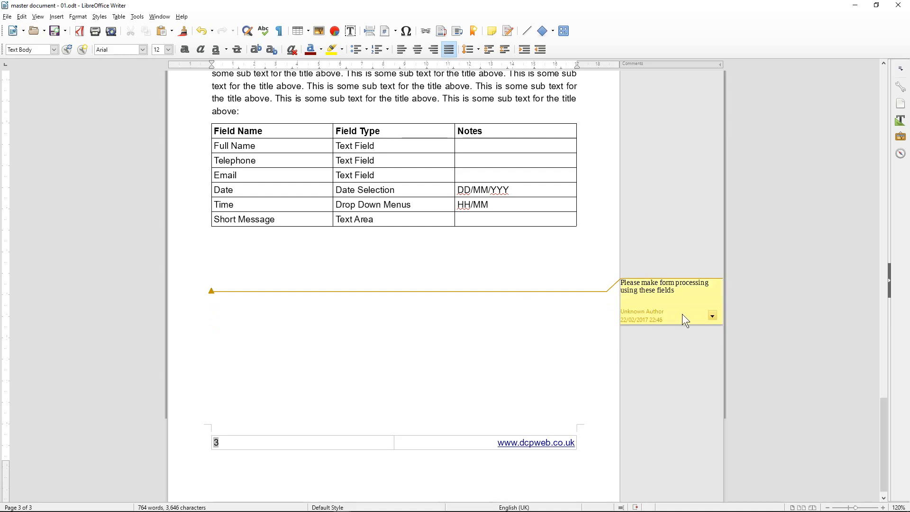
Cut the comment's text, delete the comment, and add empty lines below the table
left_click_drag(690, 302, 564, 271)
key("ctrl+c")
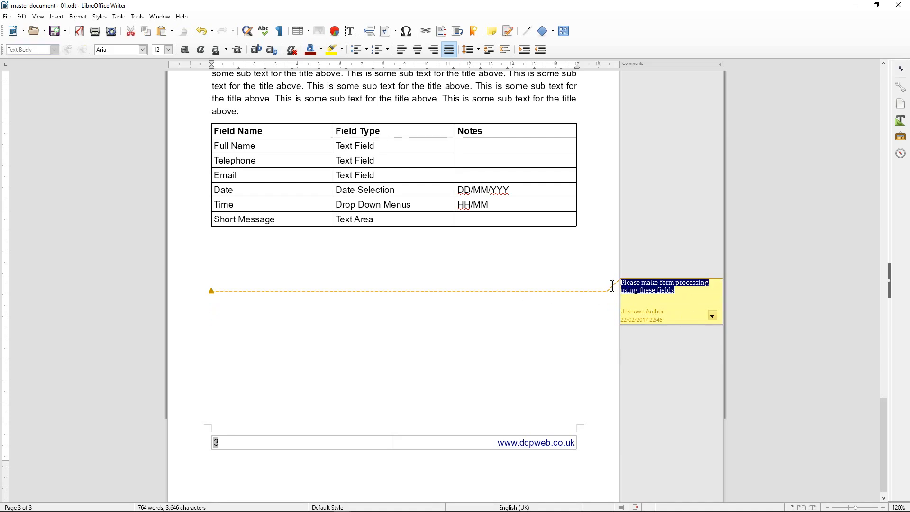
key("BackSpace")
left_click(712, 315)
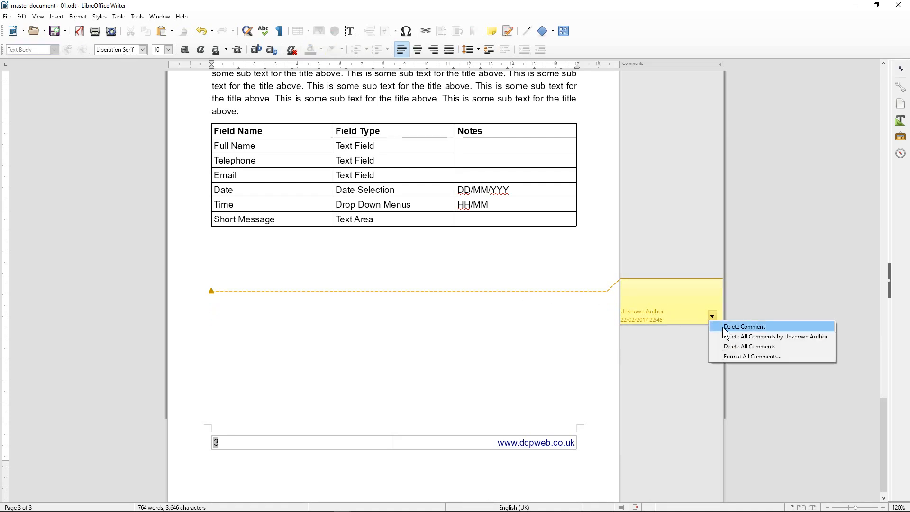
left_click(723, 326)
left_click(279, 251)
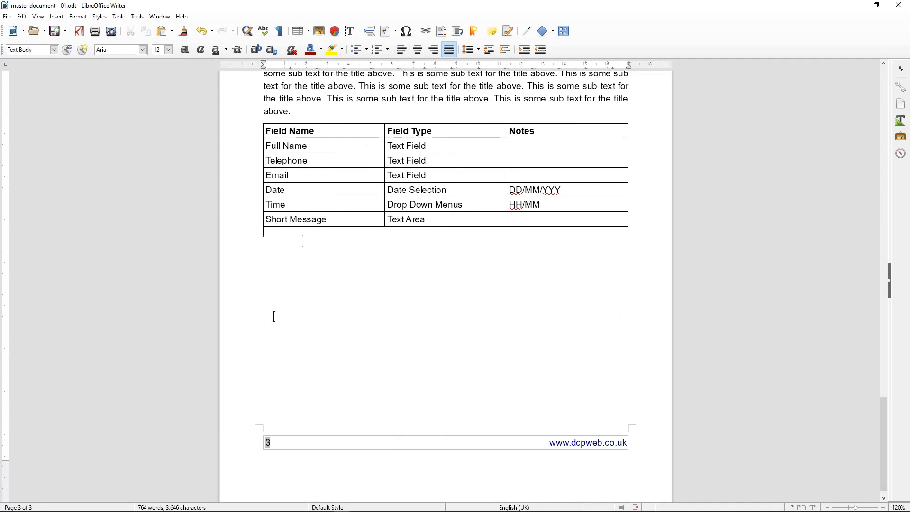
key("Return")
key("Return")
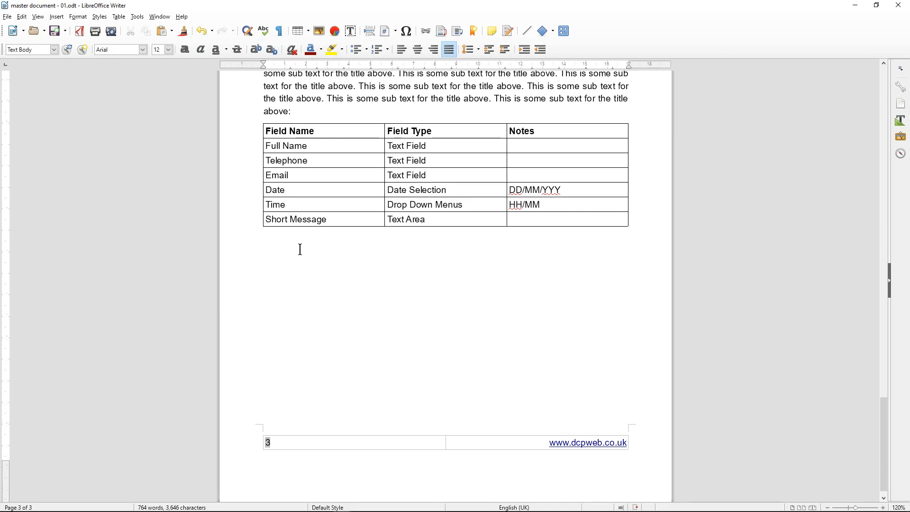
Insert a comment below the table and paste 'Please make form processing using these fields' into it
left_click(491, 30)
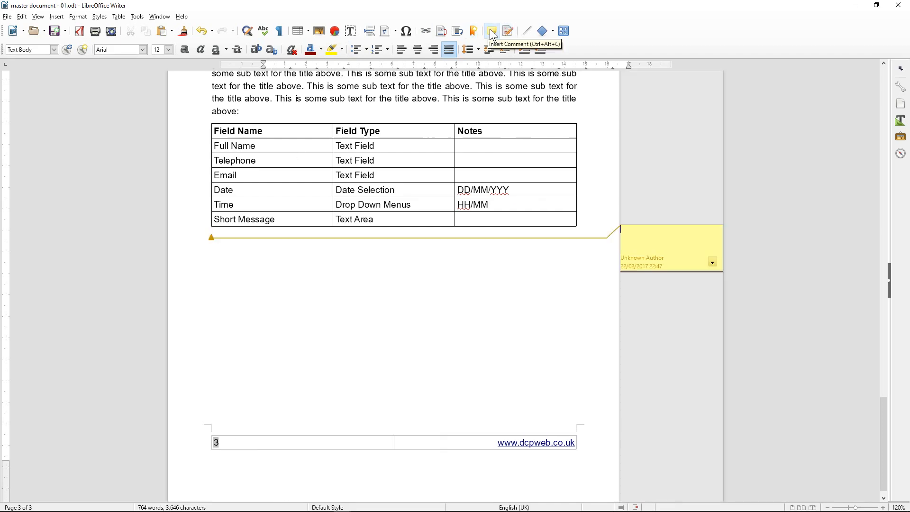
key("ctrl+v")
left_click(355, 244)
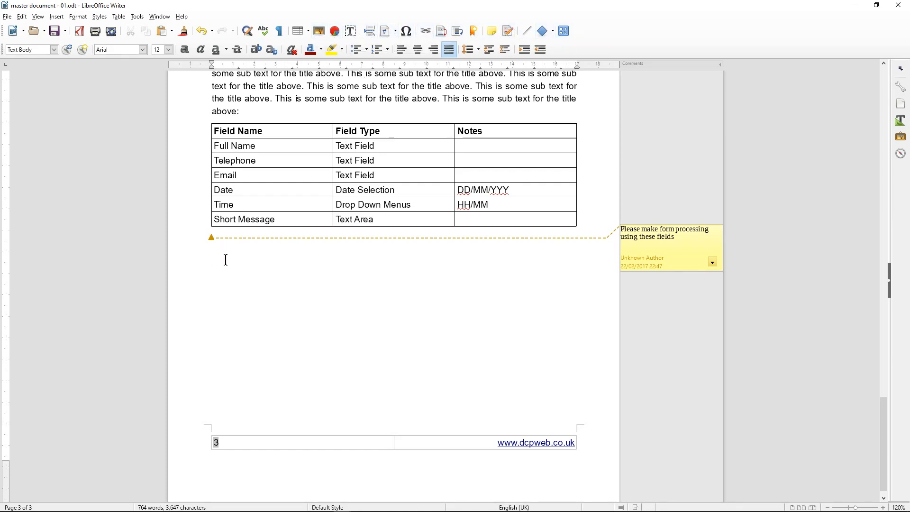
Type 'Please click here to view some examples of my work.' beneath the table
type("Thi")
key("BackSpace")
key("BackSpace")
type("Please chck")
key("BackSpace")
key("BackSpace")
type("ick here to view eom")
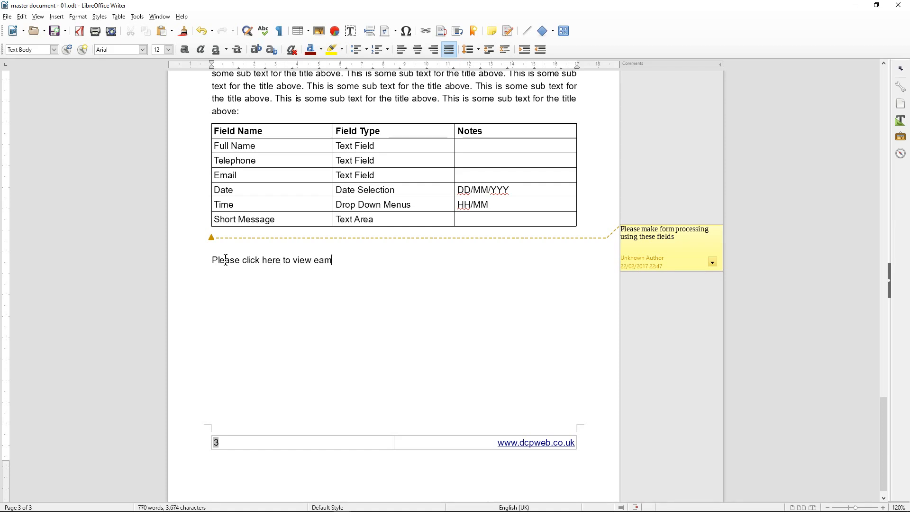
key("BackSpace")
key("BackSpace")
key("BackSpace")
type("se click here to view some examples of my work.")
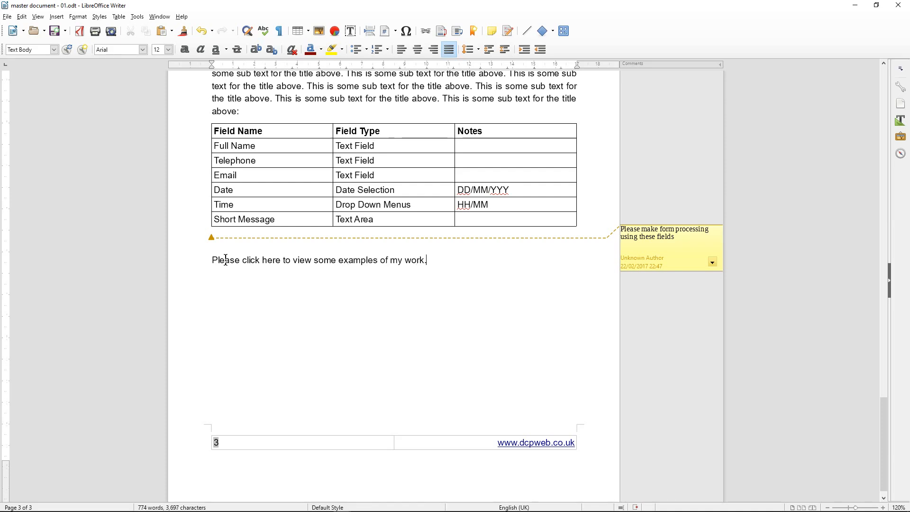
left_click_drag(211, 260, 429, 259)
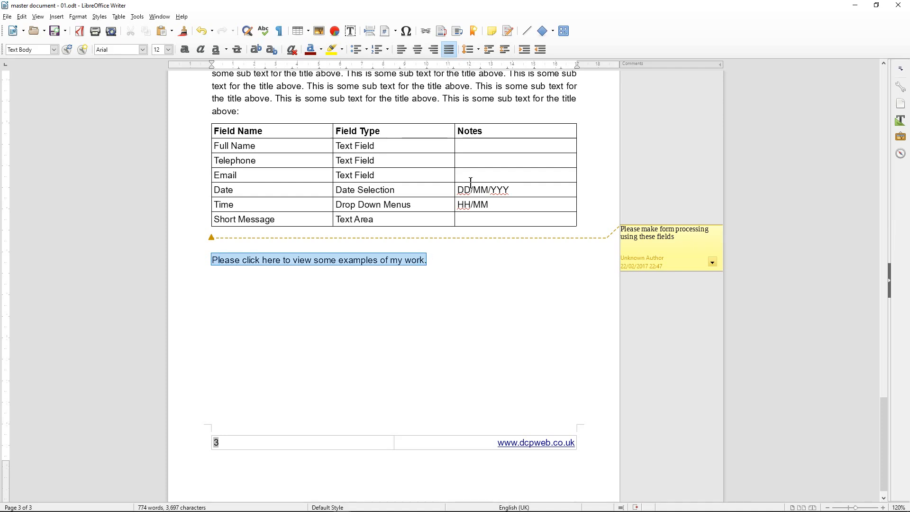
left_click(426, 30)
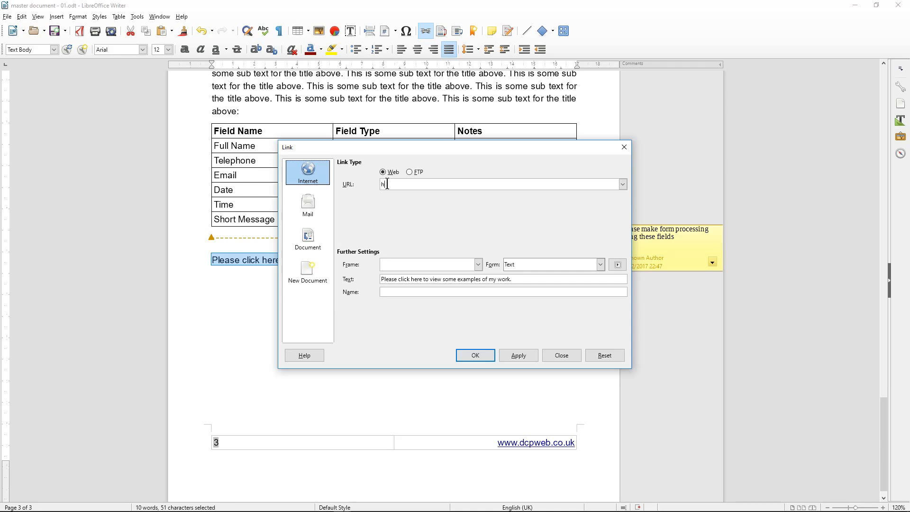
type("http://www.dcpweb.co.uk")
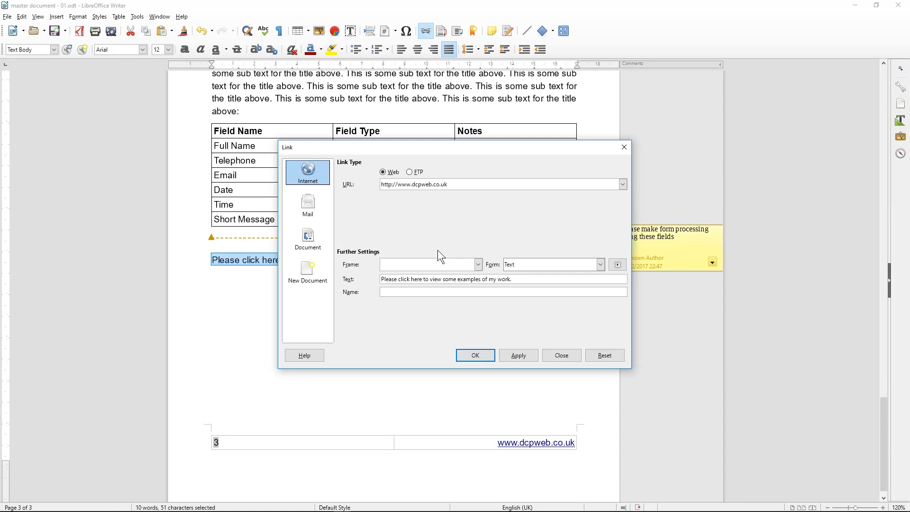
left_click(518, 357)
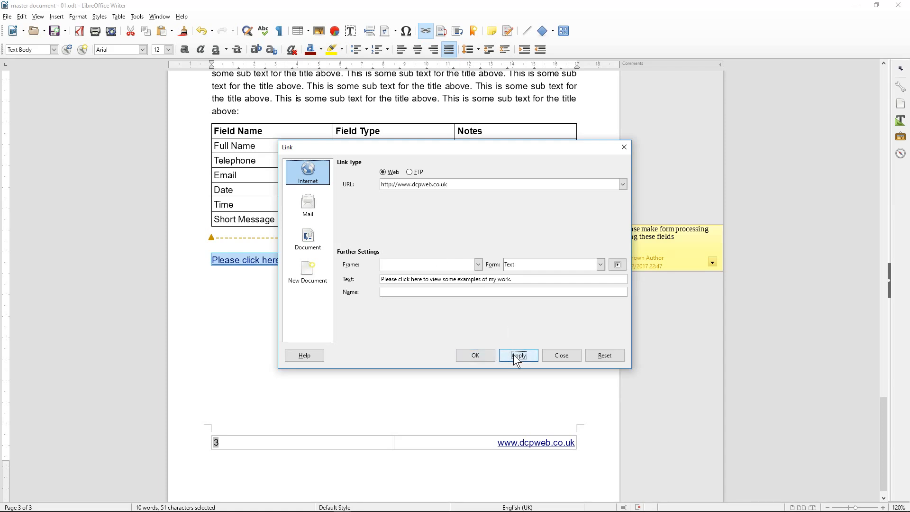
left_click(477, 357)
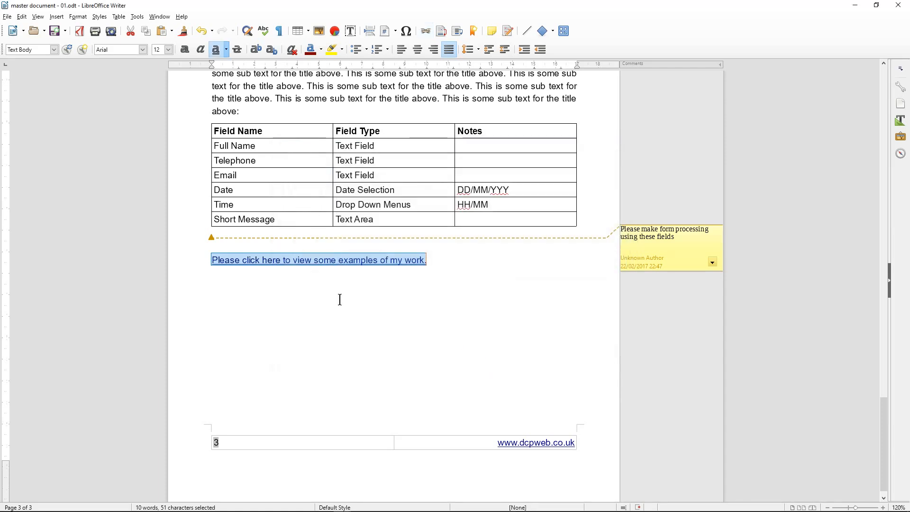
left_click(313, 261)
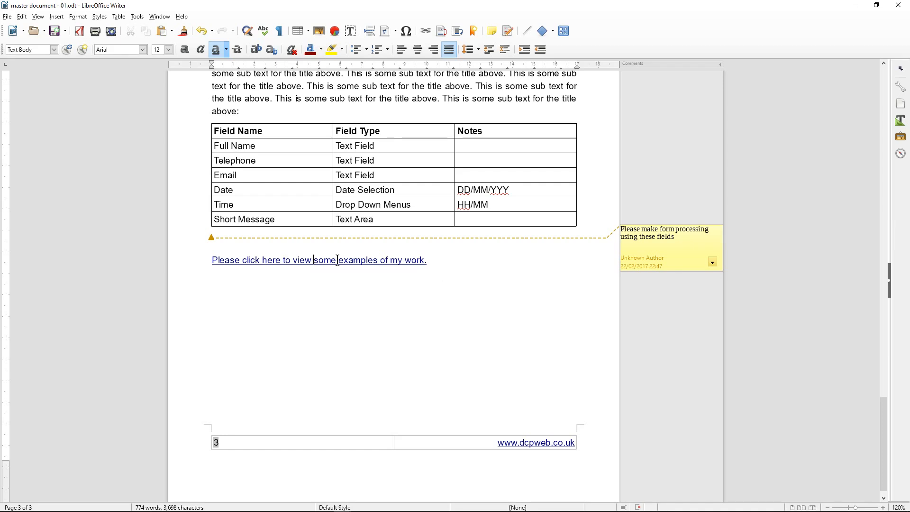
mouse_move(341, 510)
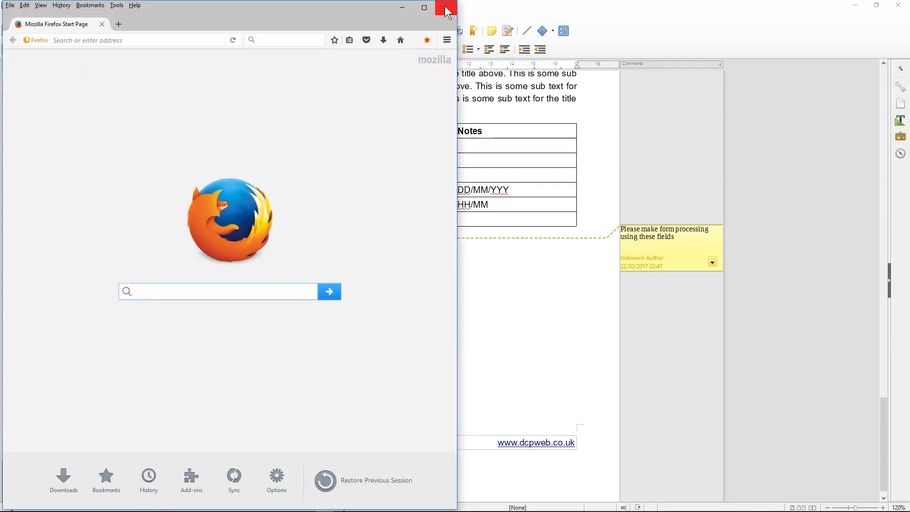
left_click(445, 6)
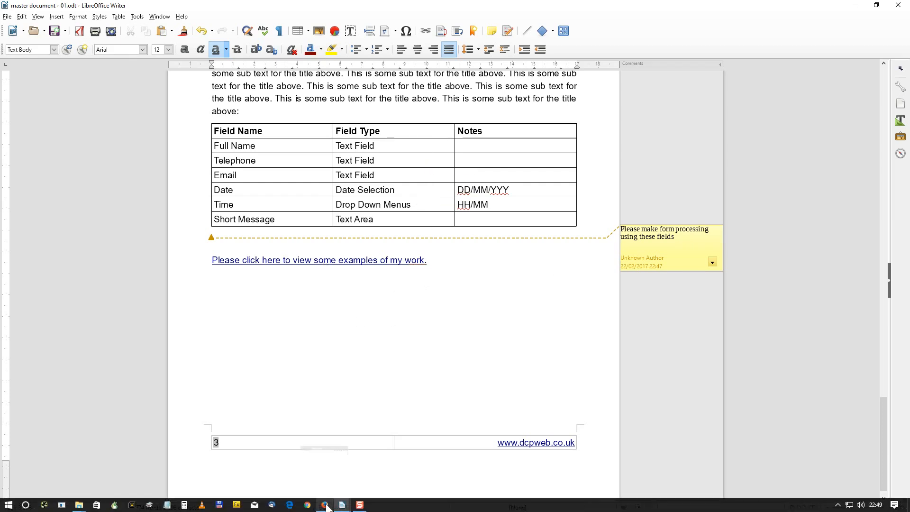
left_click(326, 505)
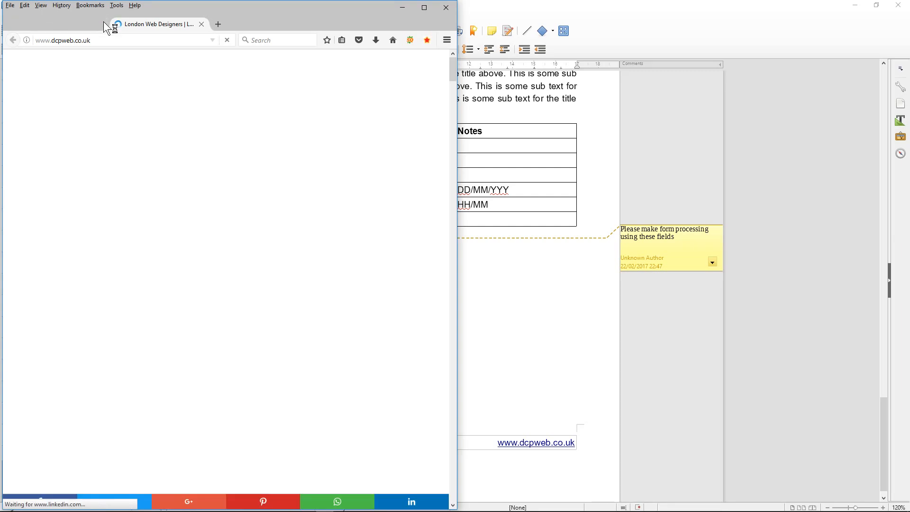
key("super+Right")
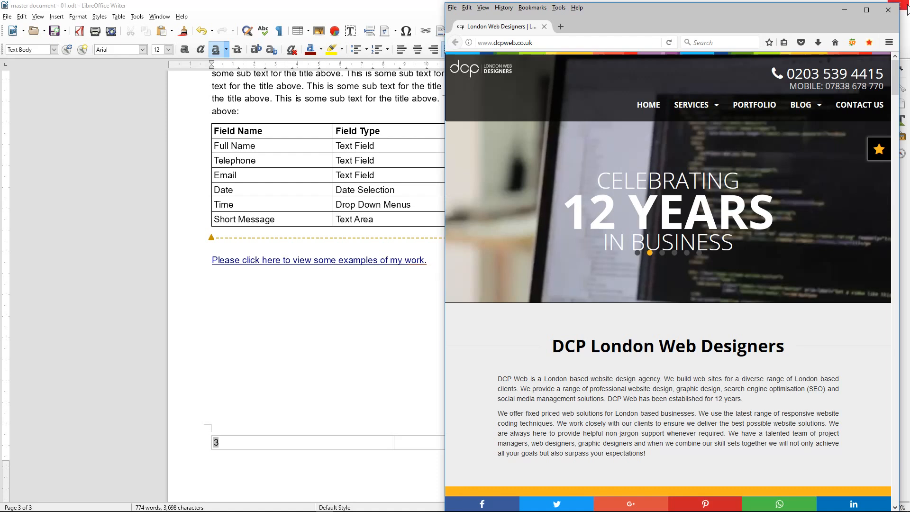
left_click(887, 9)
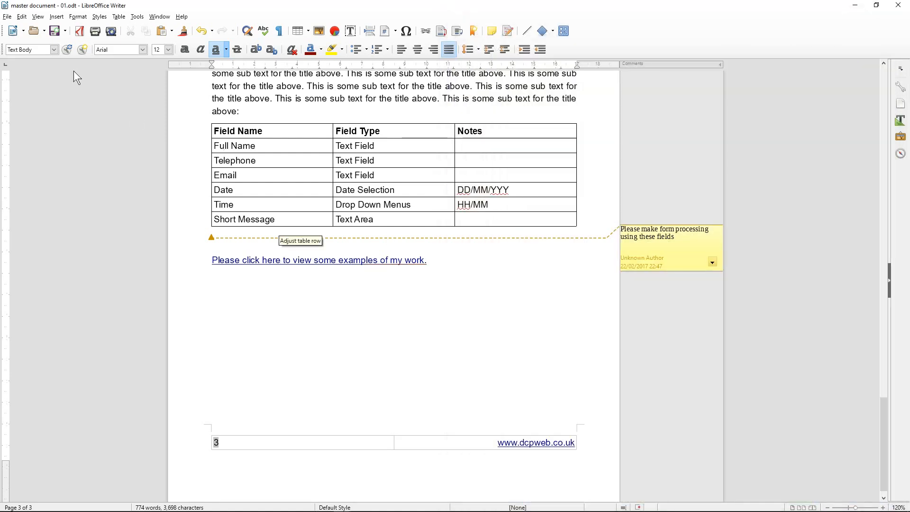
left_click(55, 28)
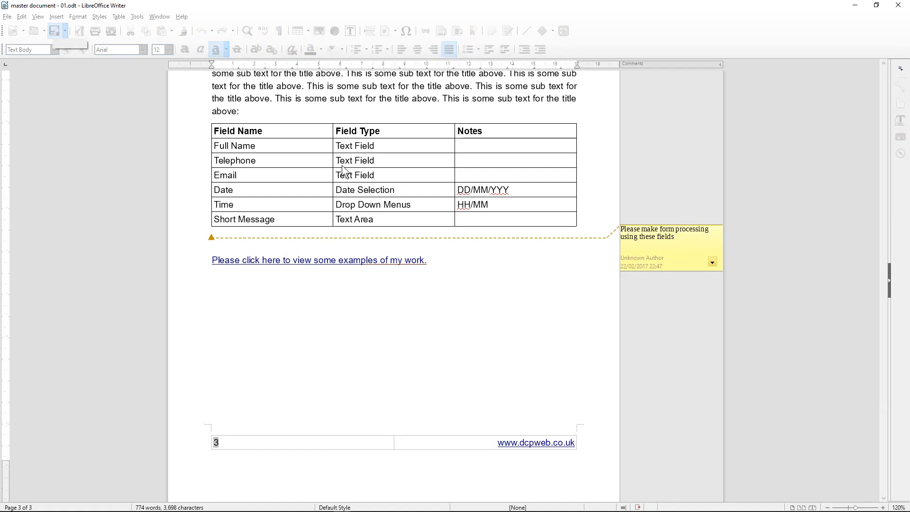
left_click(223, 283)
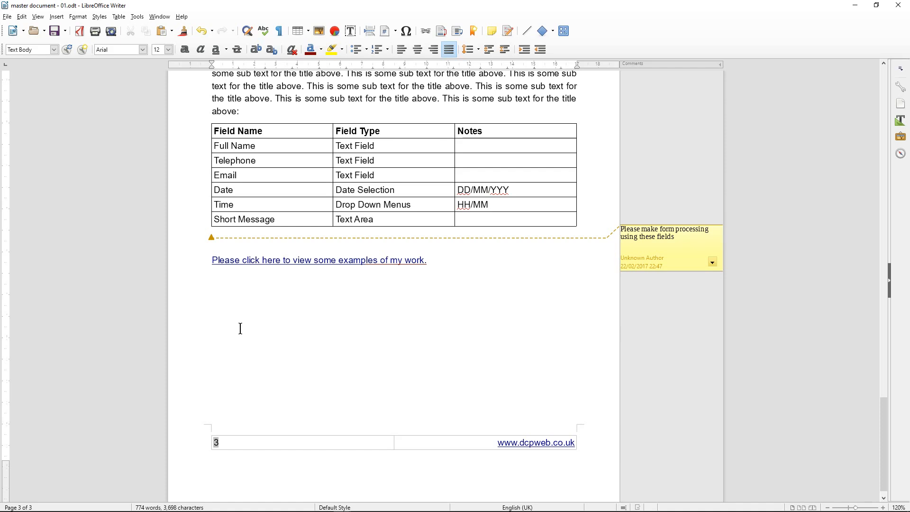
left_click(407, 32)
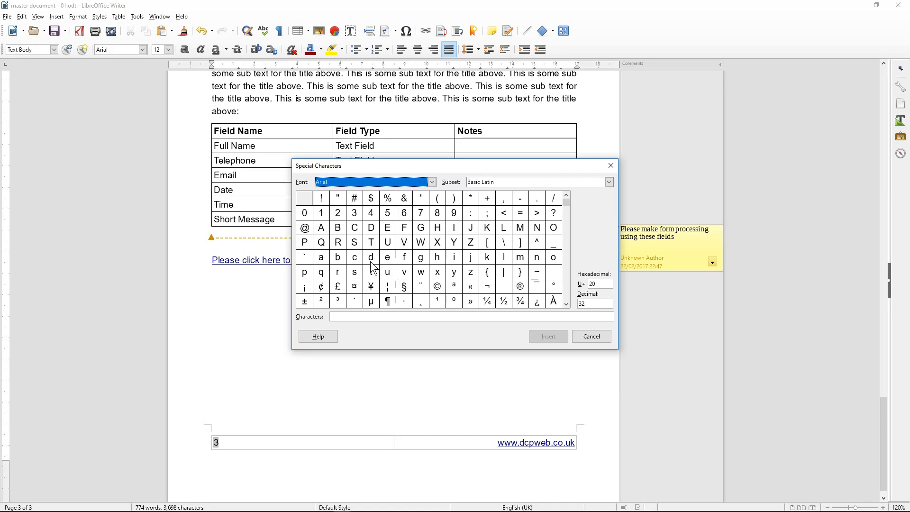
left_click(438, 287)
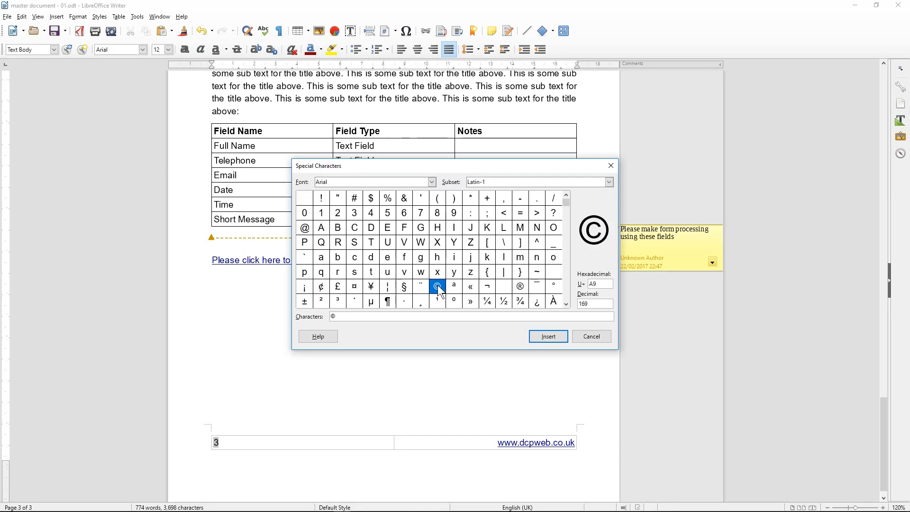
left_click(548, 337)
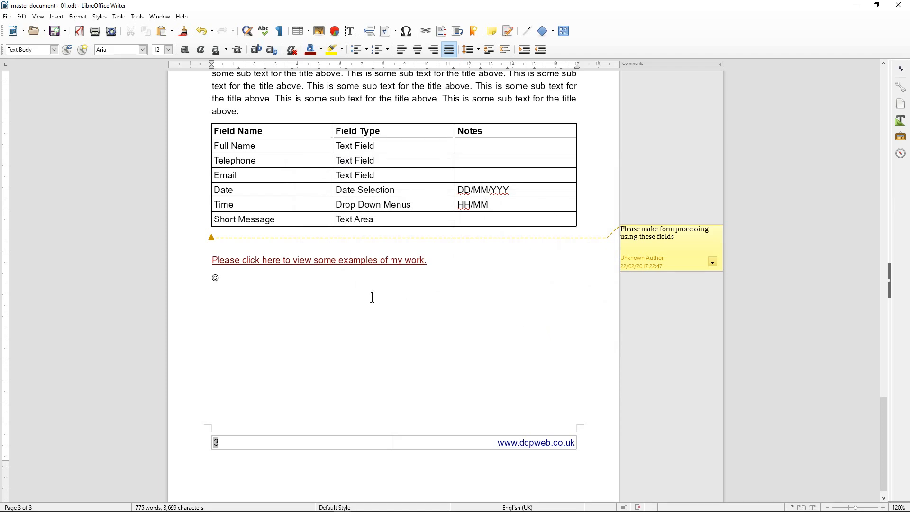
type("DC")
type("WEb")
key("BackSpace")
key("BackSpace")
type("ee Desf")
key("BackSpace")
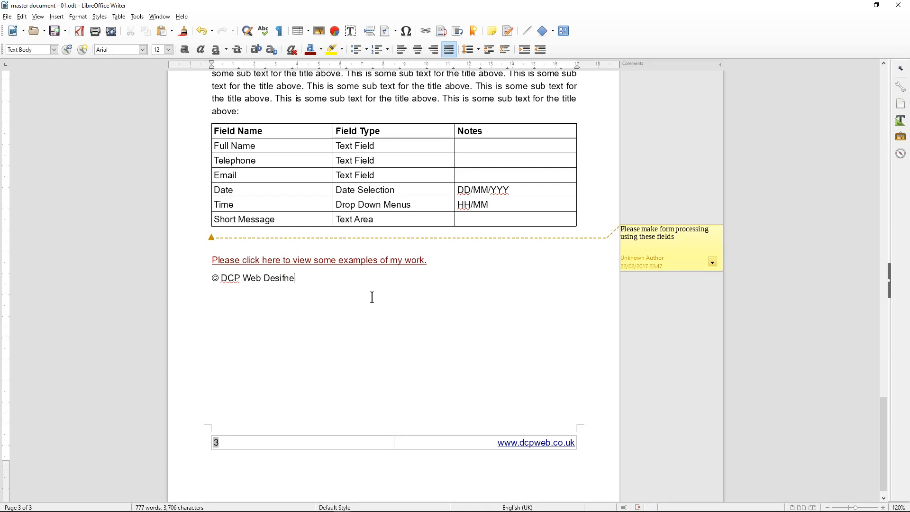
type("ig")
key("Return")
left_click(406, 31)
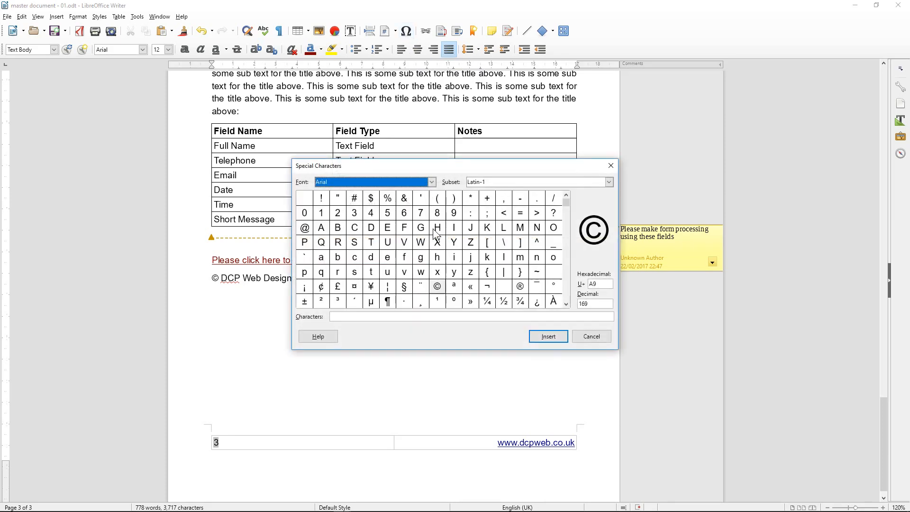
scroll(437, 237, "down", 12)
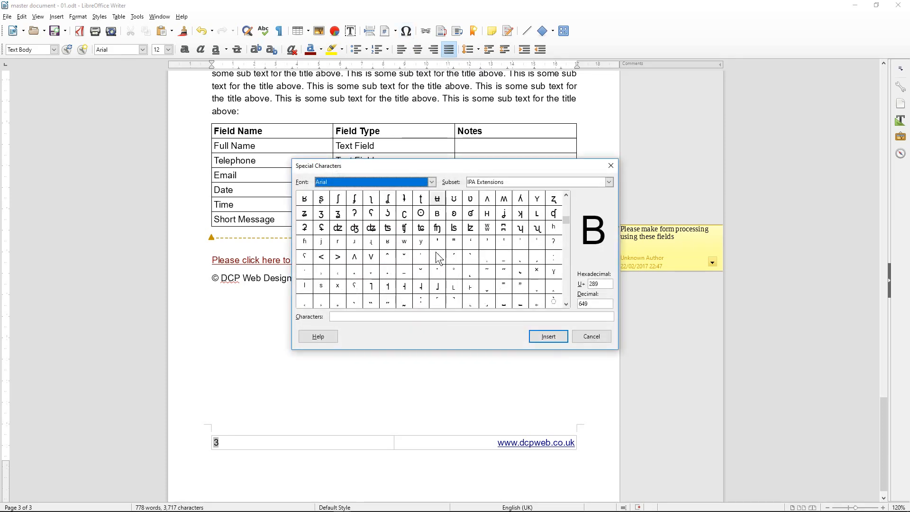
scroll(438, 258, "down", 15)
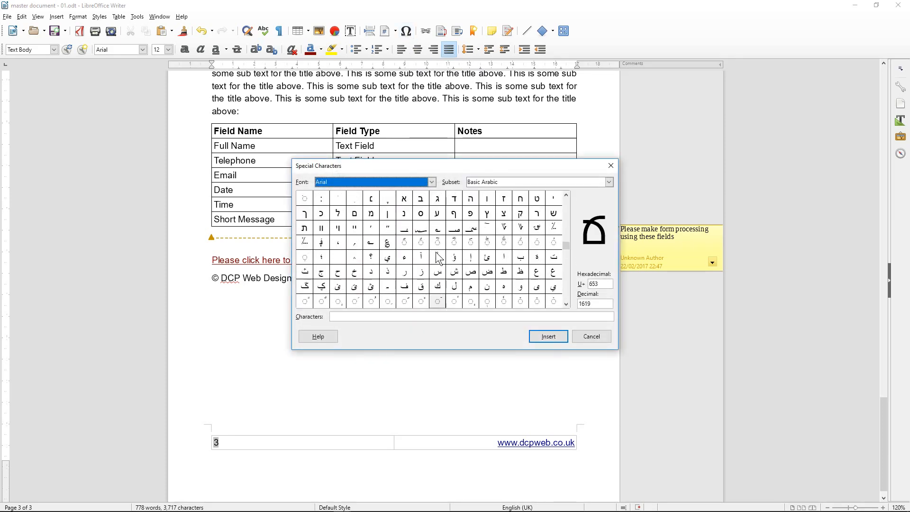
scroll(438, 258, "up", 20)
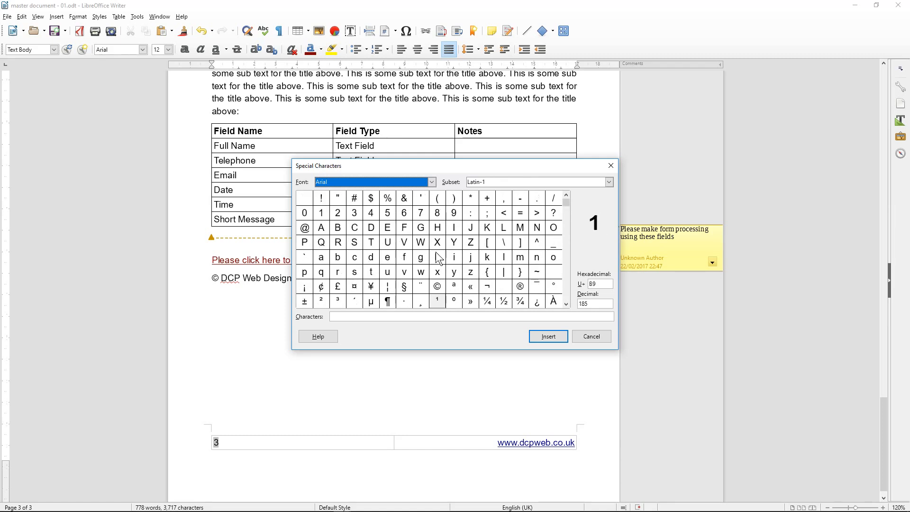
left_click(587, 334)
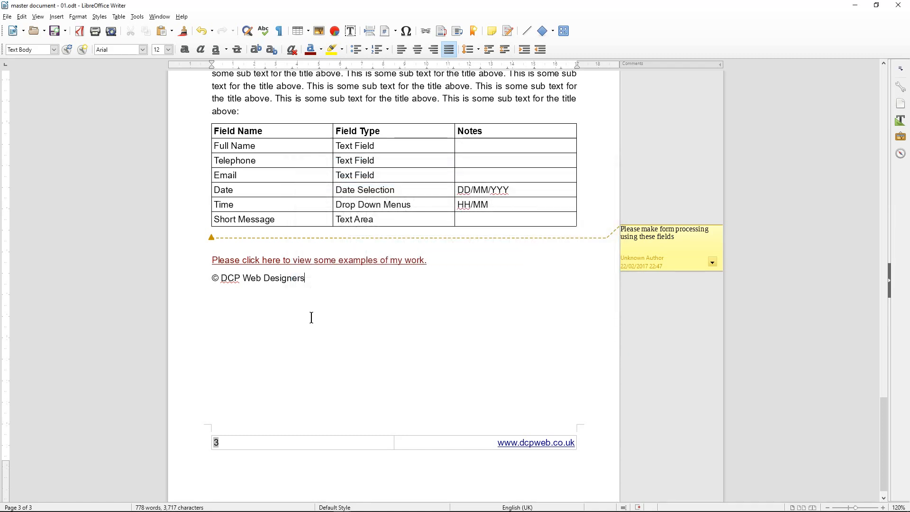
Save the document, then draw a trial circle below the copyright line
left_click(55, 32)
left_click(554, 30)
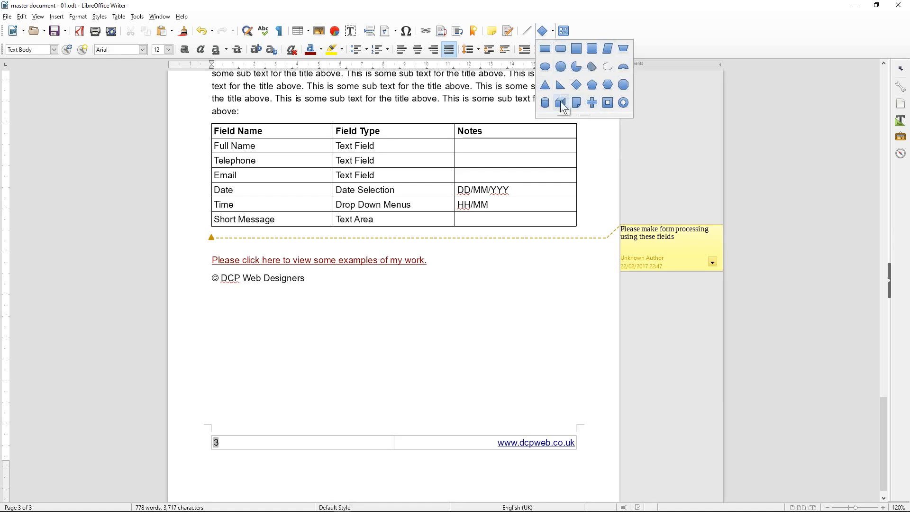
left_click(563, 70)
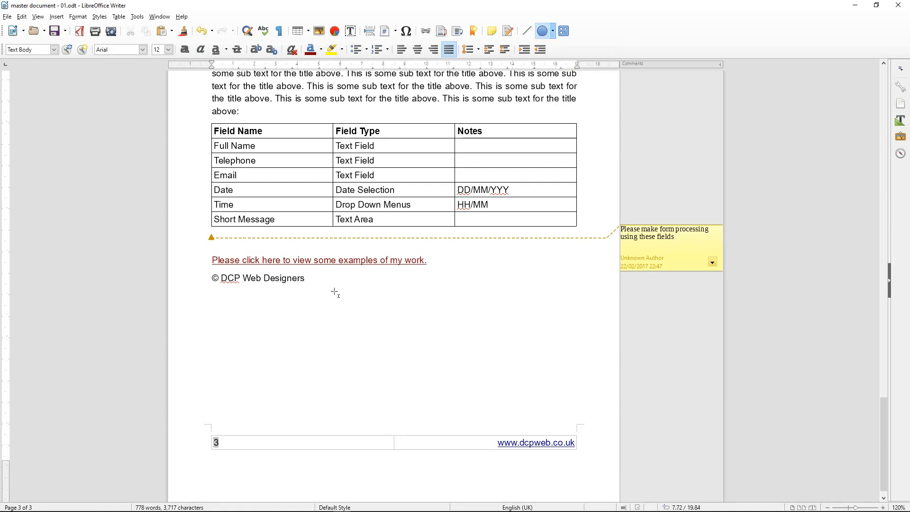
left_click_drag(353, 304, 437, 384)
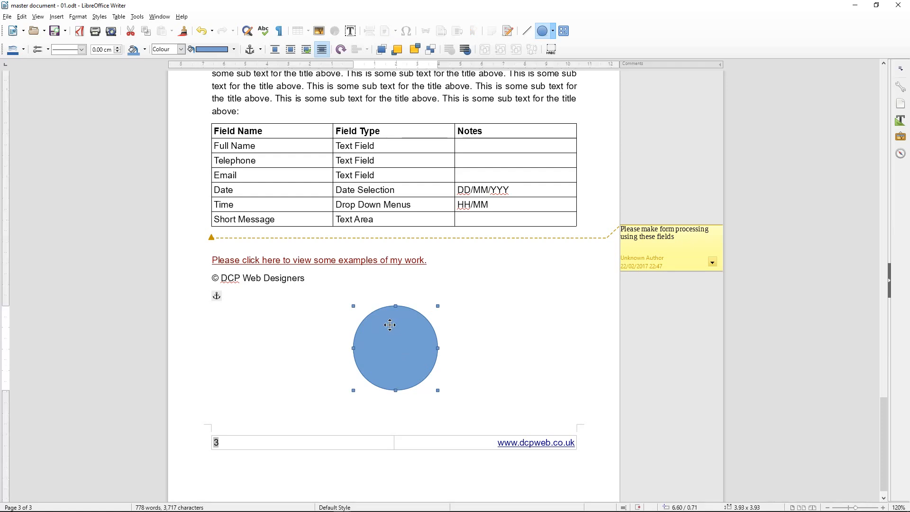
Undo the trial circle and scroll back through the document
key("Escape")
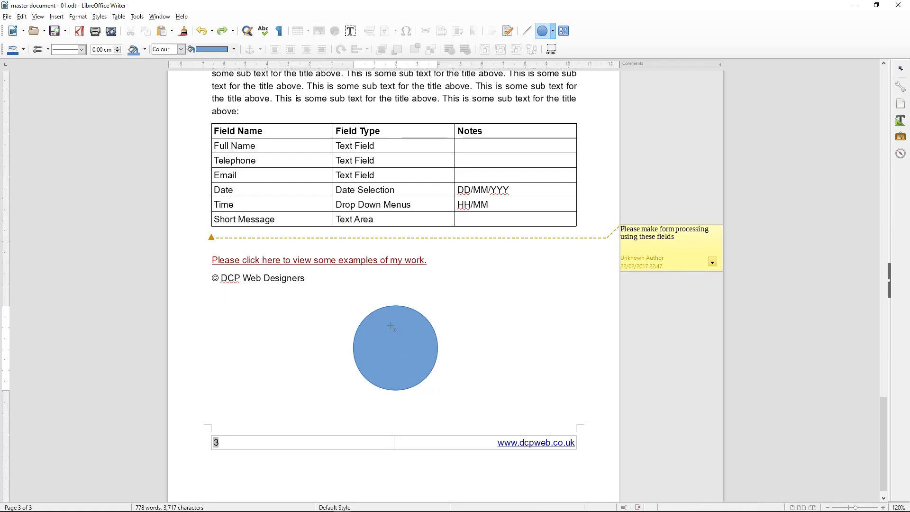
key("ctrl+z")
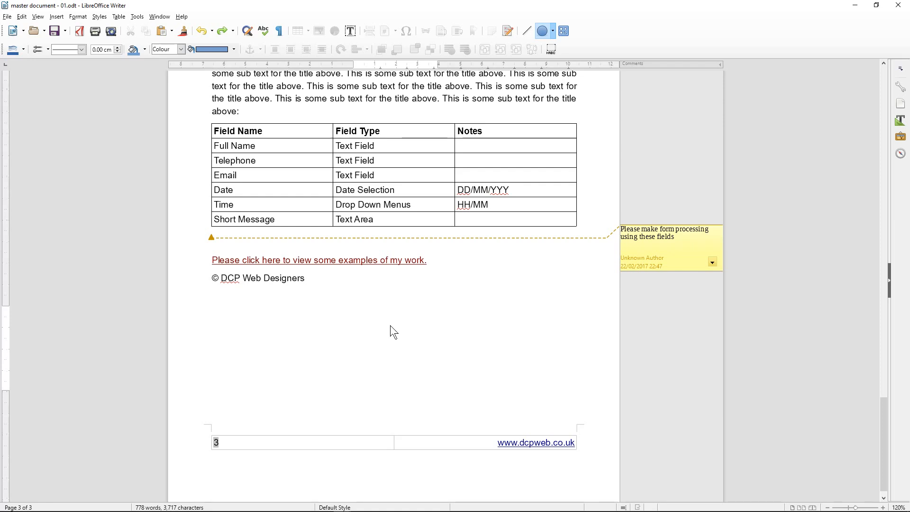
scroll(390, 325, "up", 20)
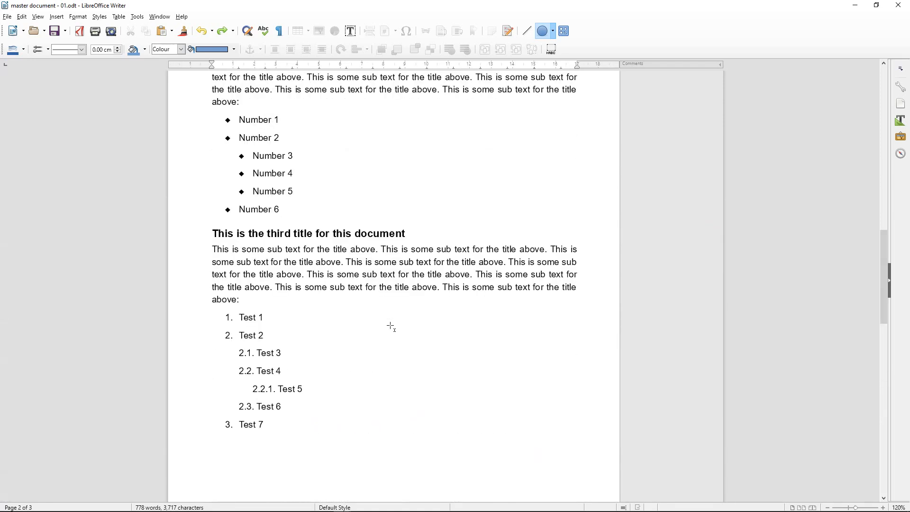
scroll(391, 326, "up", 10)
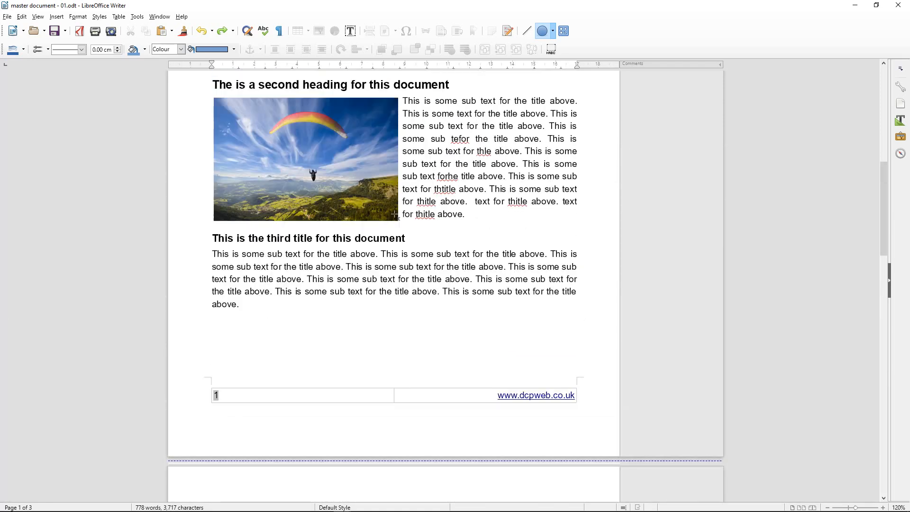
scroll(363, 420, "down", 3)
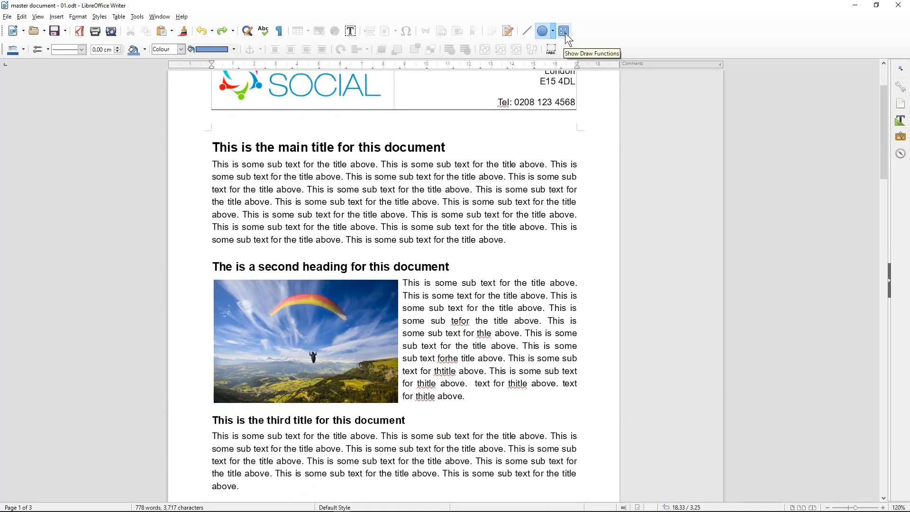
Turn on the drawing functions and try a first text box over the picture, undoing an accidental picture move
left_click(564, 31)
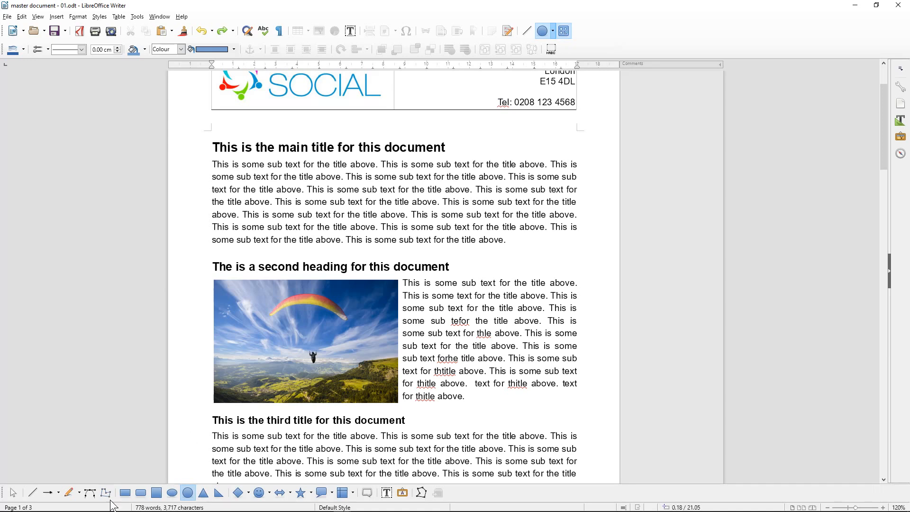
left_click(386, 493)
left_click_drag(251, 369, 367, 404)
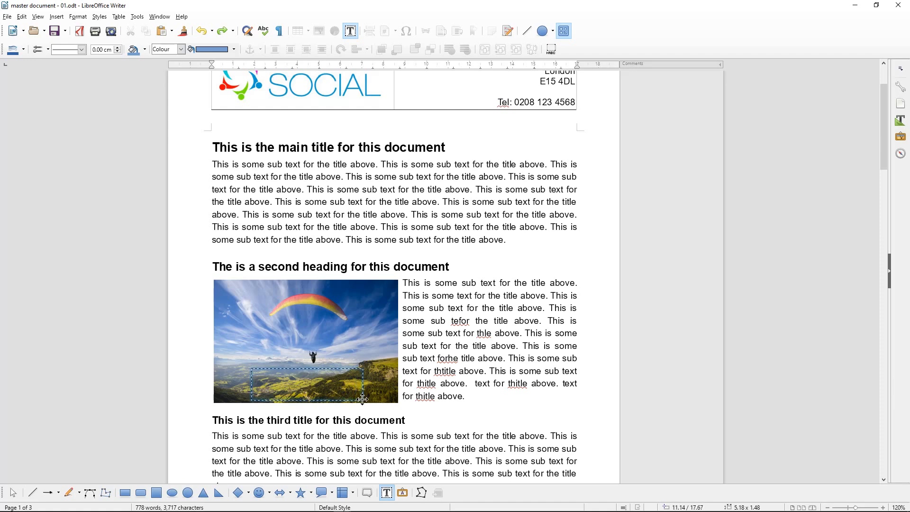
left_click(321, 388)
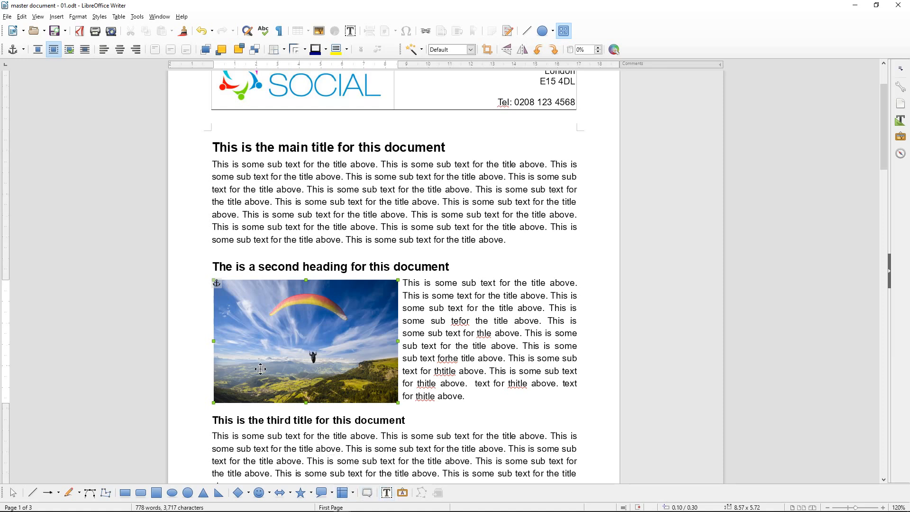
mouse_move(263, 369)
left_mouse_down()
mouse_move(280, 376)
mouse_move(268, 372)
left_mouse_up()
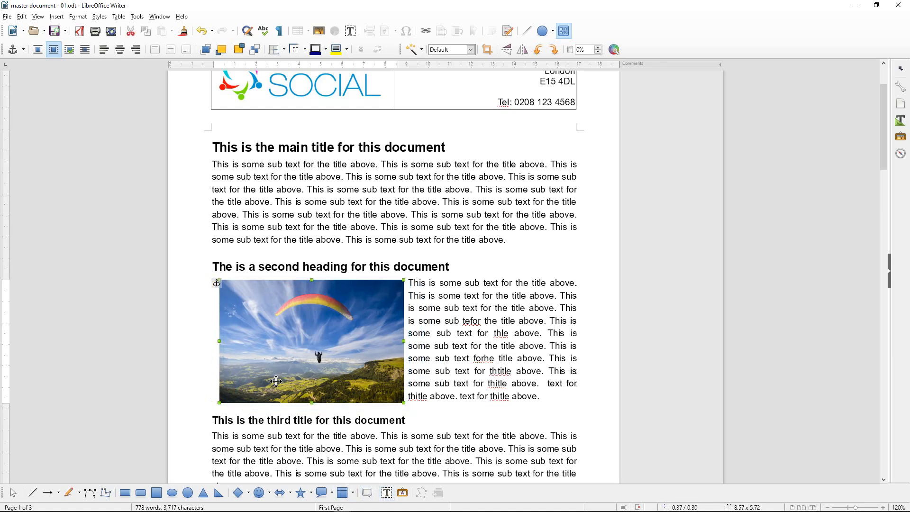
key("ctrl+z")
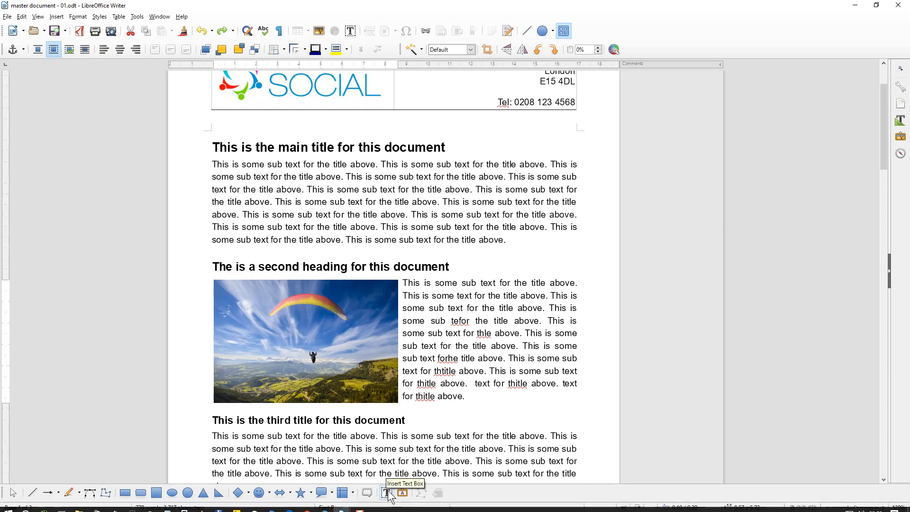
Draw a text box over the picture's lower part reading 'Fly in the sky' and nudge it left
left_click(388, 493)
mouse_move(419, 367)
left_mouse_down()
mouse_move(475, 397)
mouse_move(467, 388)
left_mouse_up()
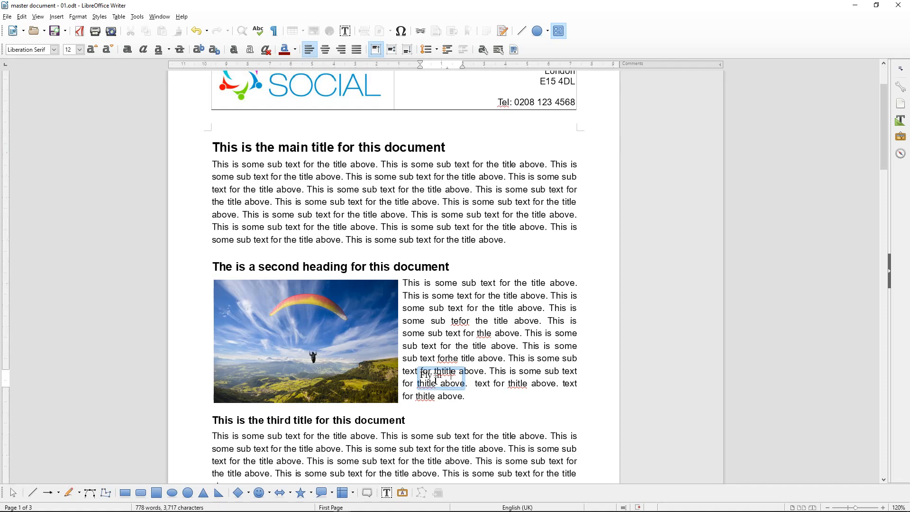
type("Fly in the sky")
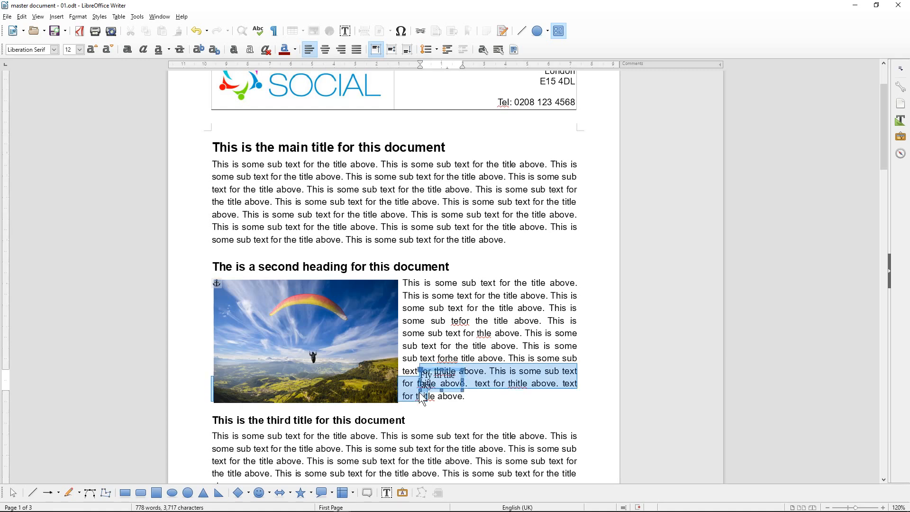
mouse_move(444, 394)
left_mouse_down()
mouse_move(426, 396)
mouse_move(428, 386)
mouse_move(422, 397)
mouse_move(290, 394)
mouse_move(358, 389)
left_mouse_up()
left_click(428, 387)
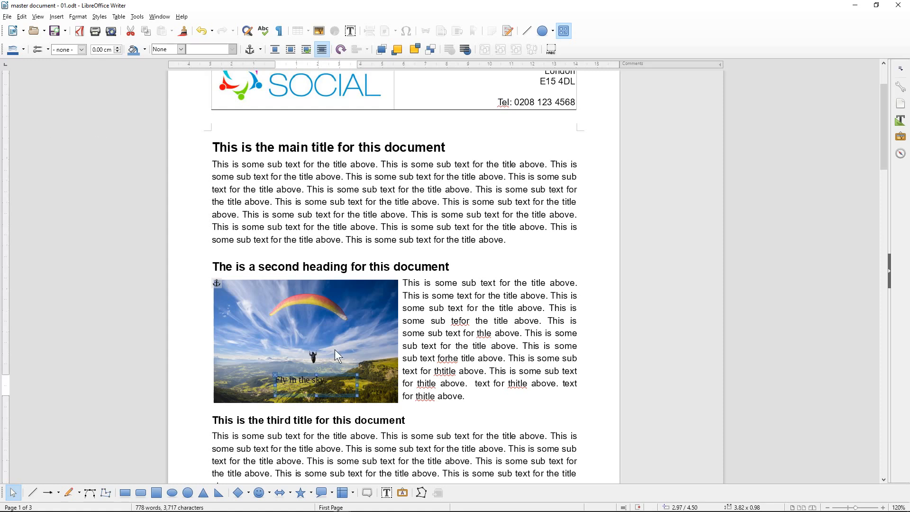
left_click_drag(320, 380, 314, 380)
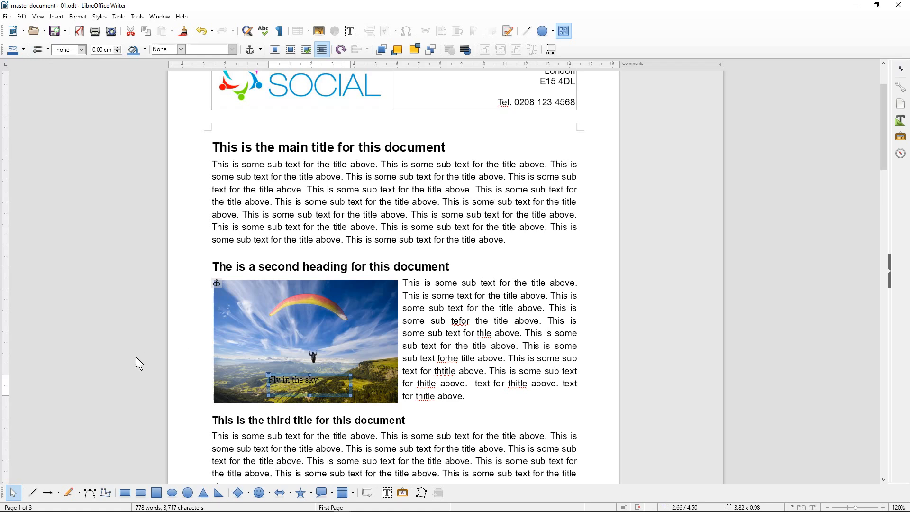
Format the 'Fly in the sky' caption as bold, centred Arial
left_click(282, 380)
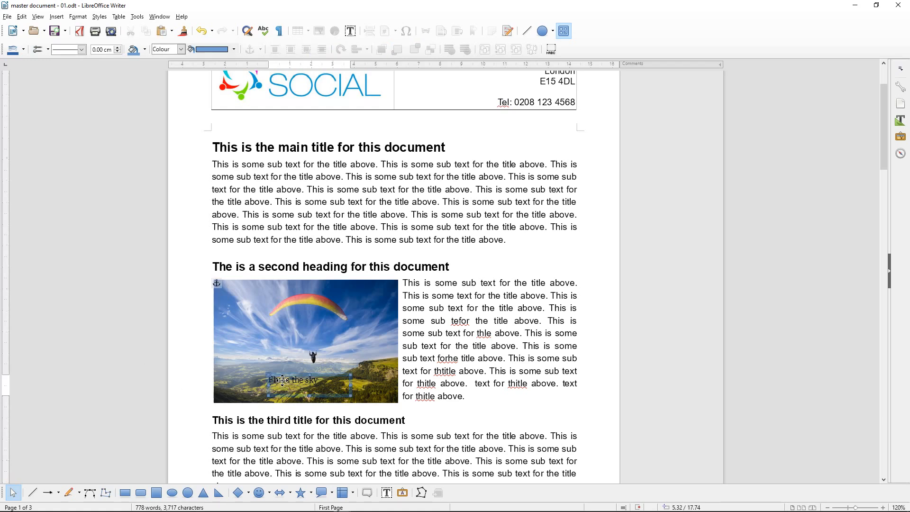
left_click(280, 383)
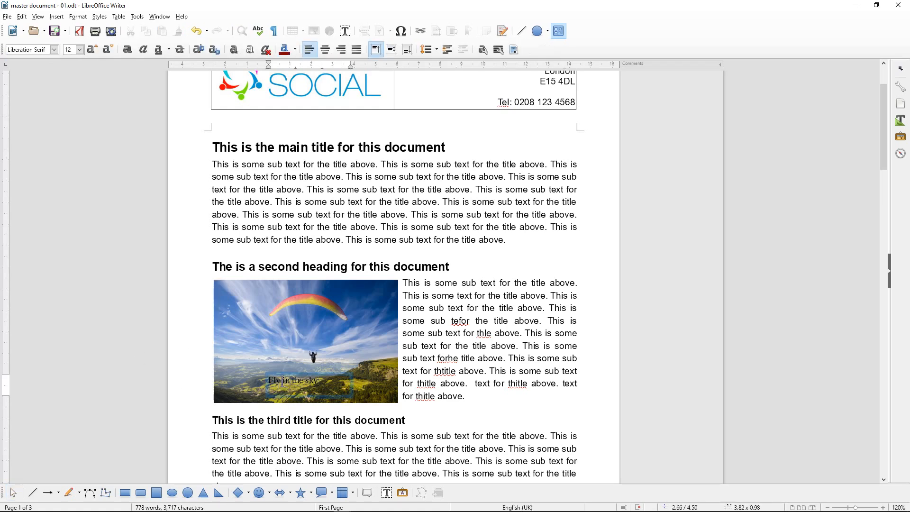
double_click(285, 381)
left_click_drag(321, 384, 266, 383)
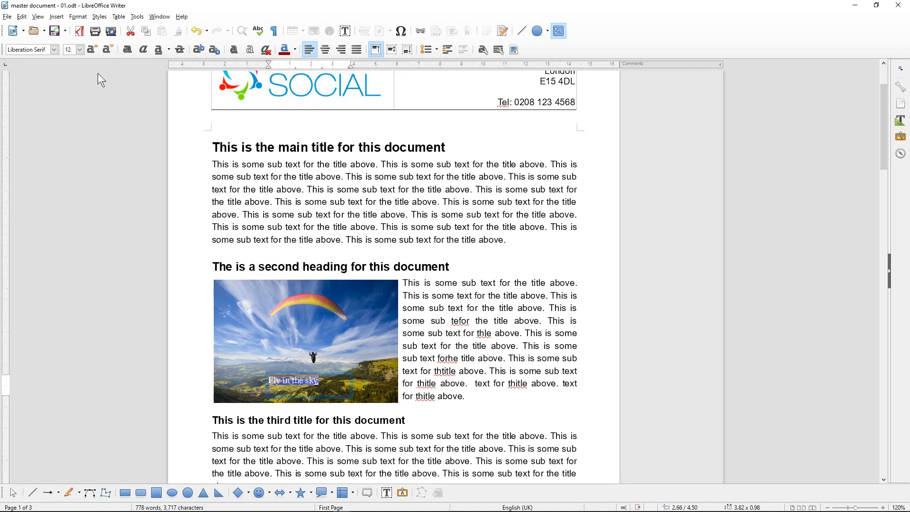
left_click(53, 48)
left_click(53, 50)
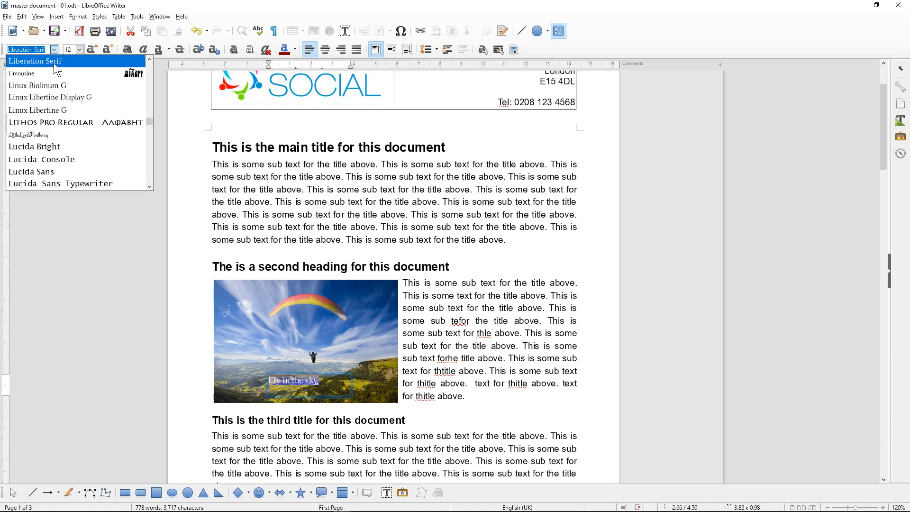
type("Arial")
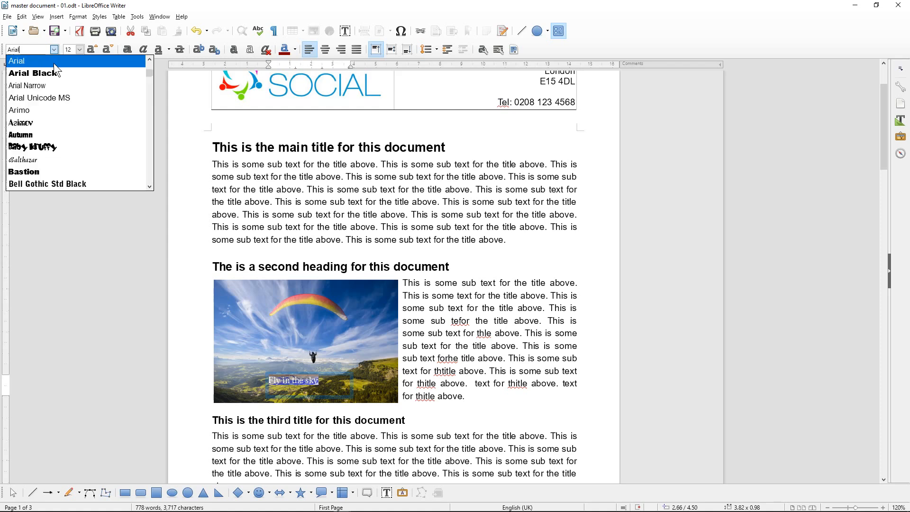
left_click(55, 62)
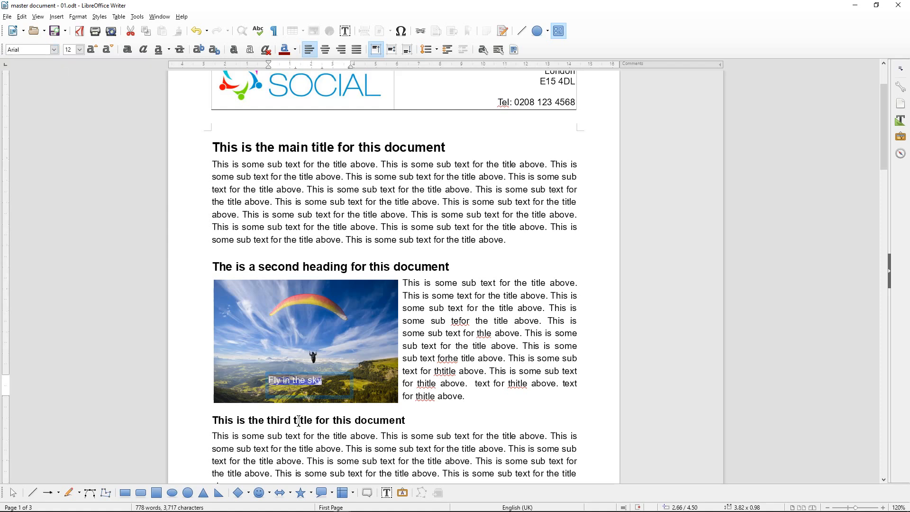
left_click(126, 50)
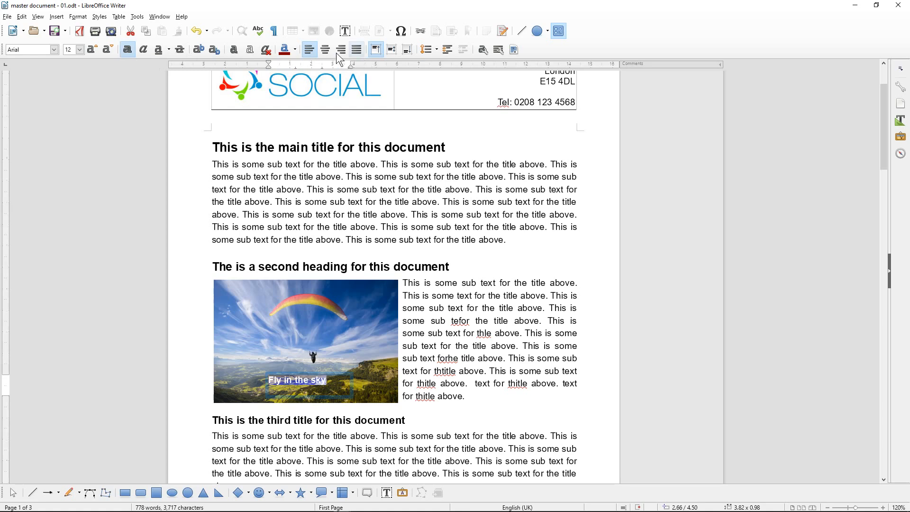
left_click(294, 50)
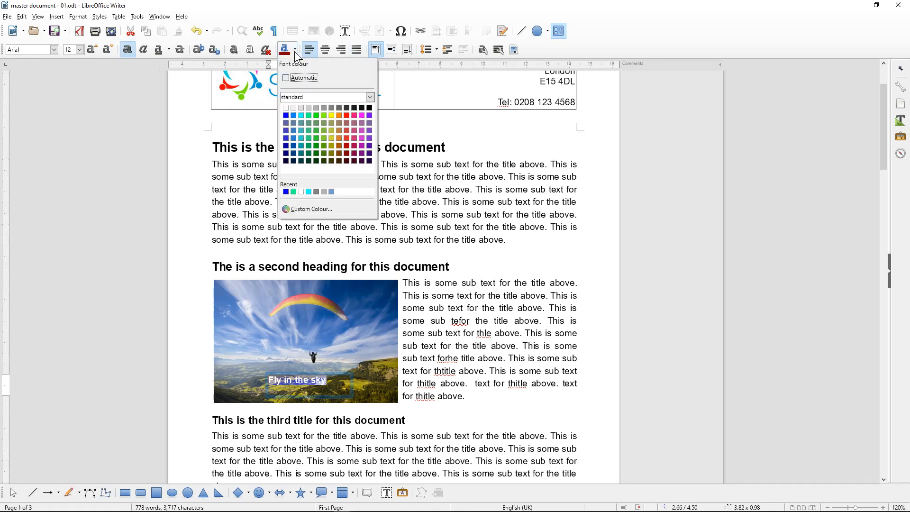
key("Escape")
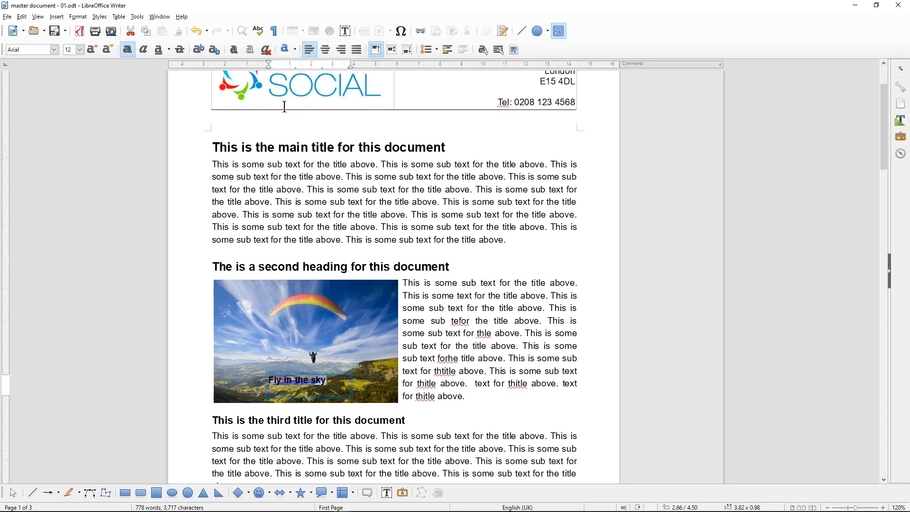
left_click(326, 49)
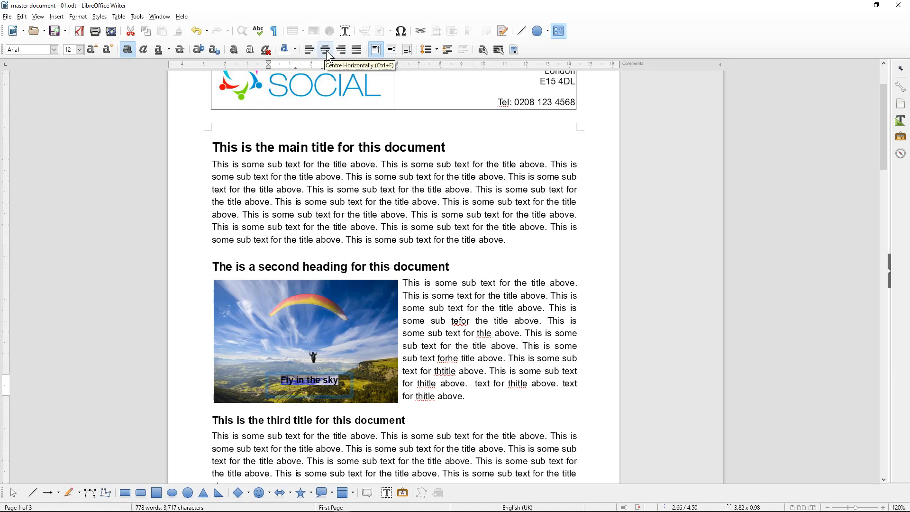
left_click(136, 370)
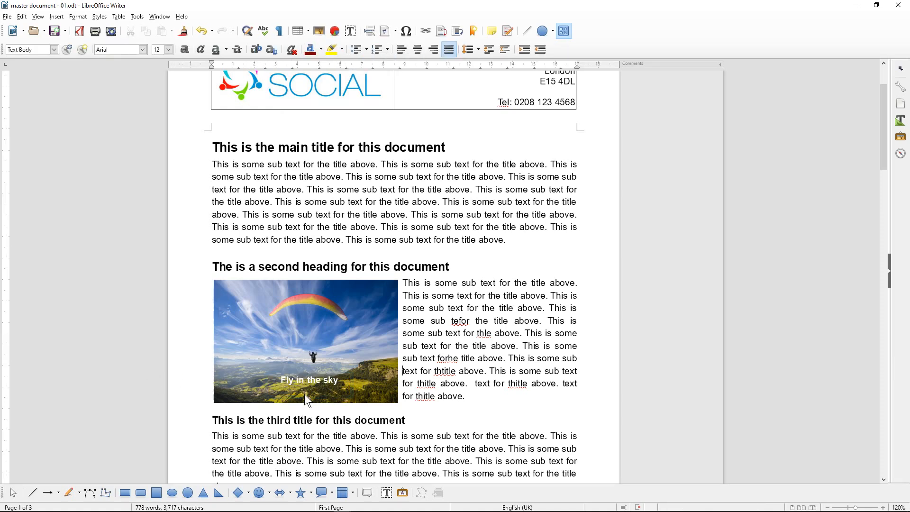
Save the master document
left_click(55, 32)
scroll(475, 253, "up", 3)
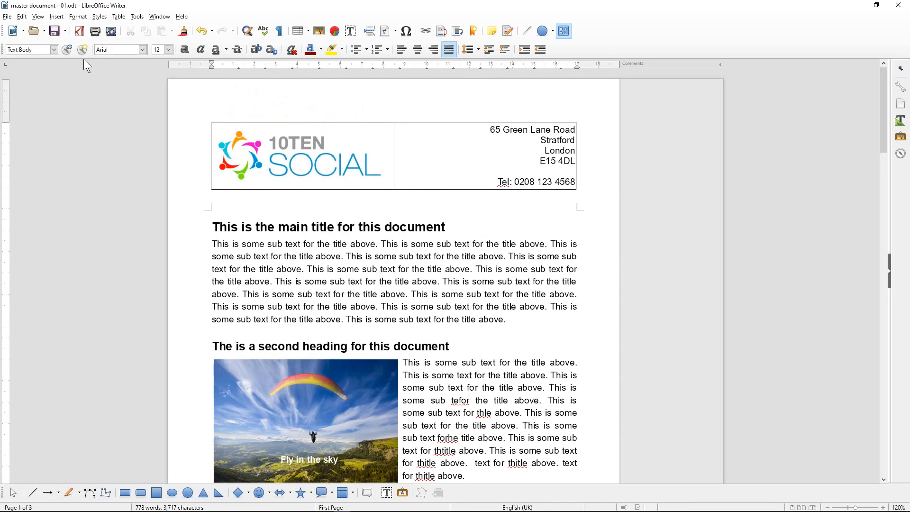
left_click(54, 31)
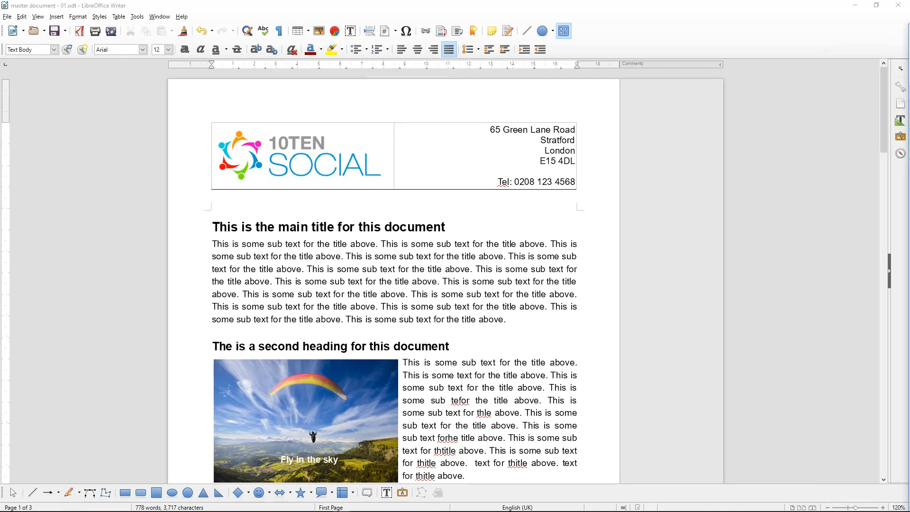
Maximize Writer, zoom out to show the full page width, and snap it to the left half
key("super+Up")
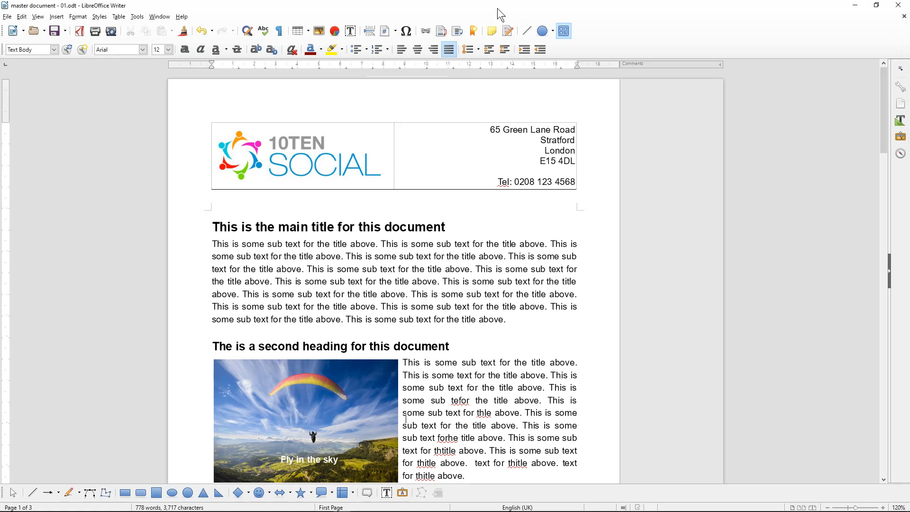
key("ctrl+minus")
key("ctrl+minus")
key("ctrl+minus")
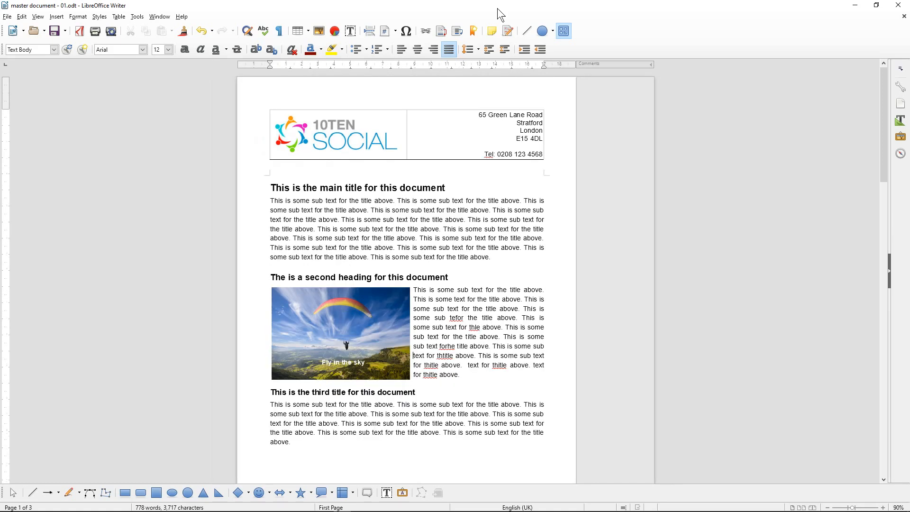
key("super+Left")
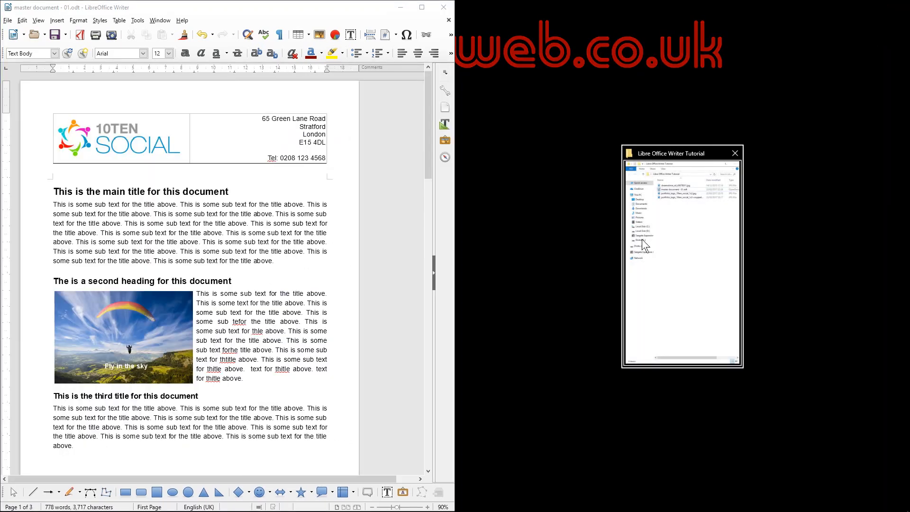
With the tutorial folder on the right, save and export 'master document - 01.pdf', then maximize the folder
left_click(692, 249)
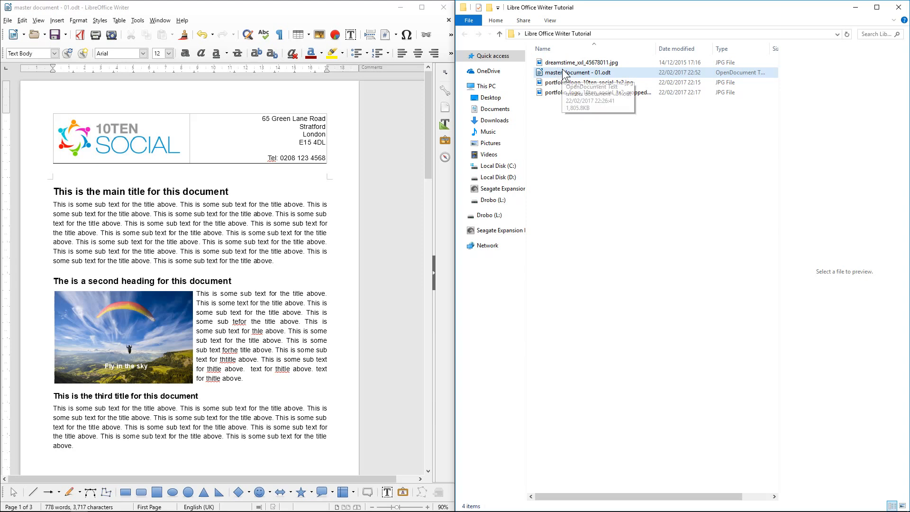
left_click(52, 40)
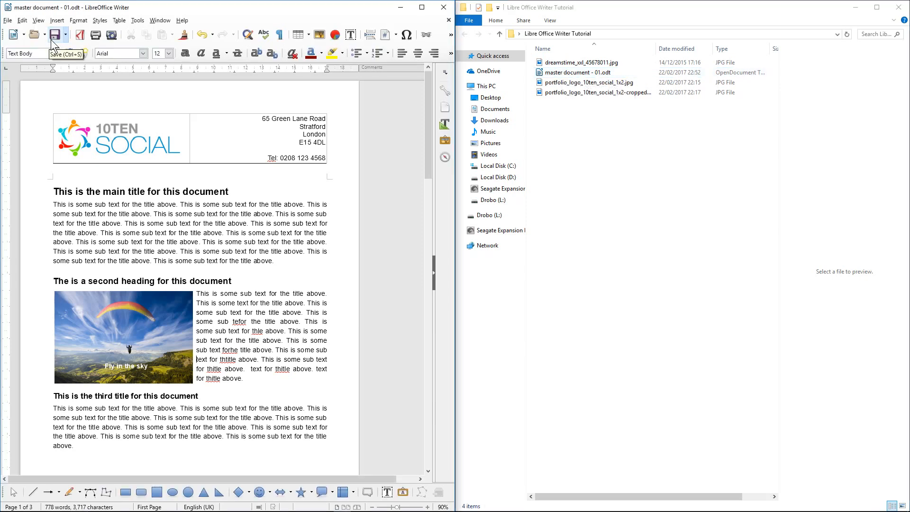
left_click(79, 38)
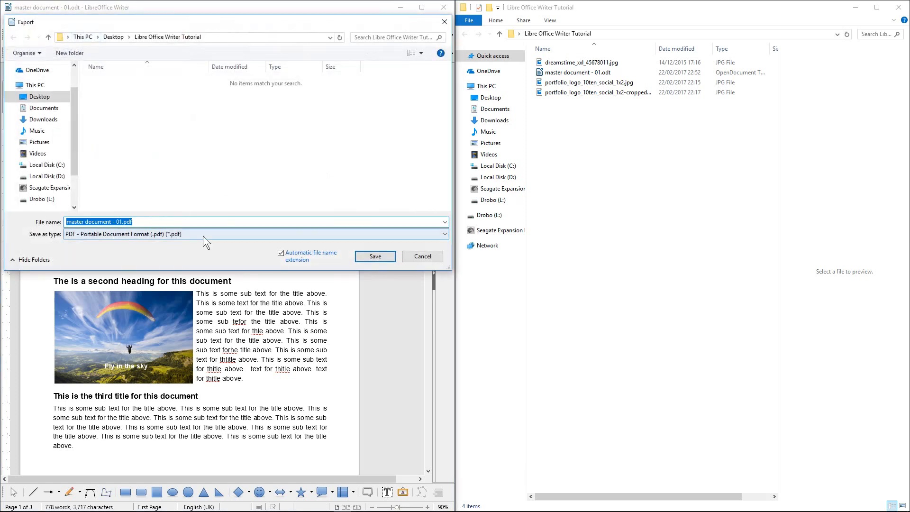
left_click(374, 256)
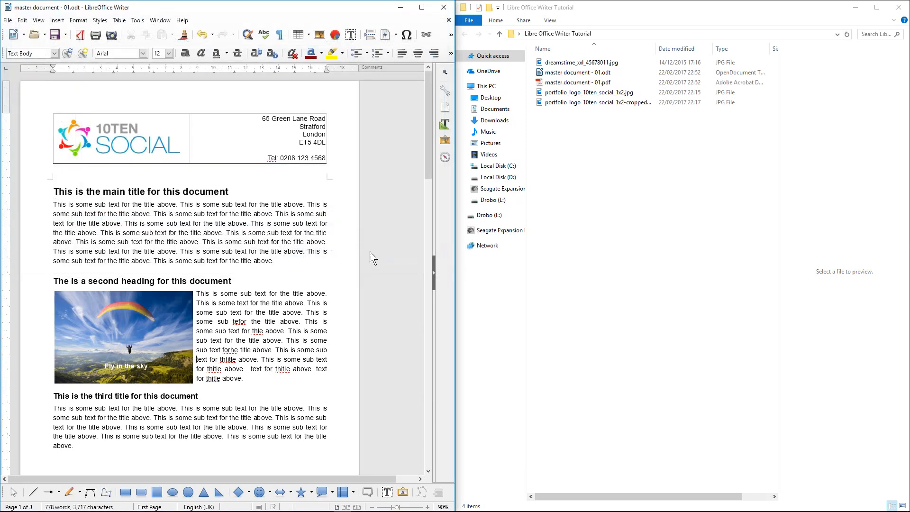
left_click(586, 83)
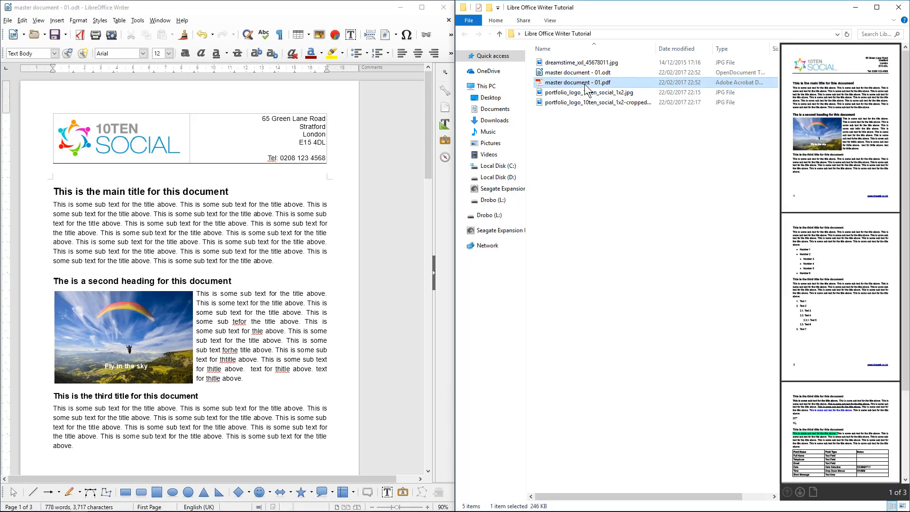
left_click(871, 10)
Select master document - 01.odt, then master document - 01.pdf to preview its three pages
left_click(325, 114)
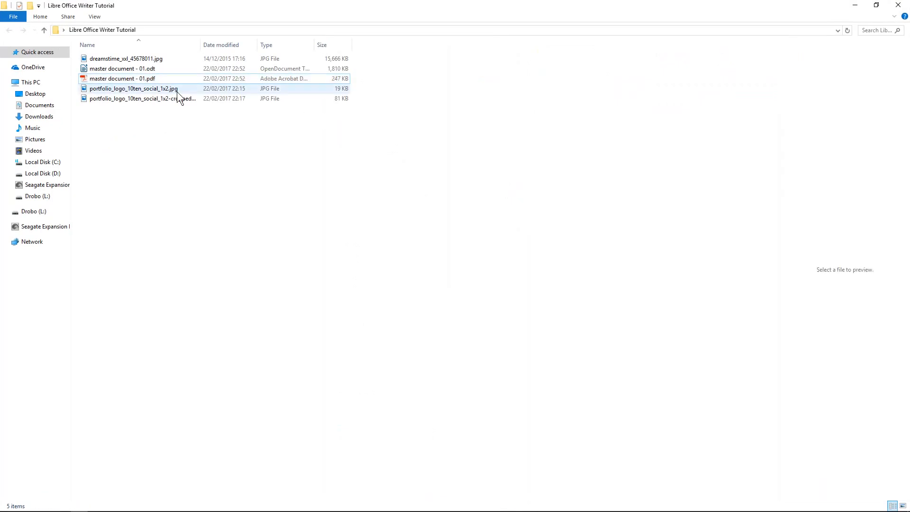
left_click(133, 69)
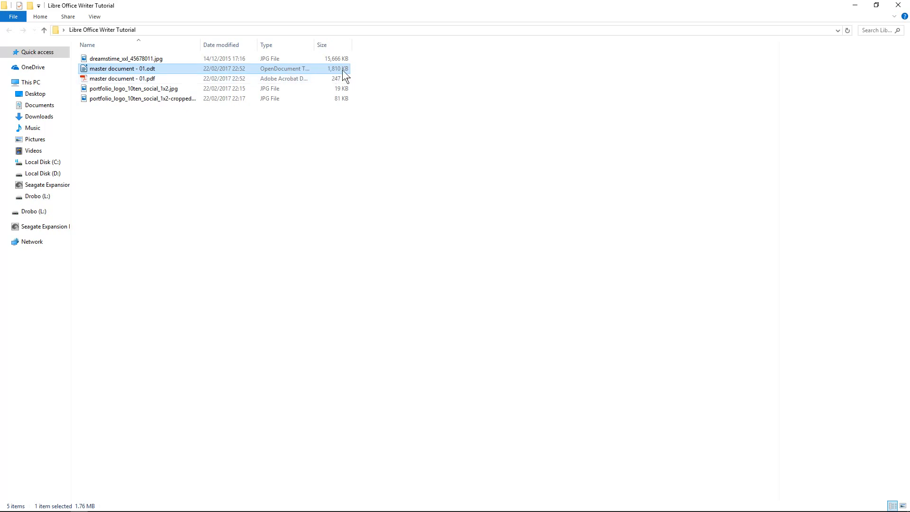
left_click(152, 79)
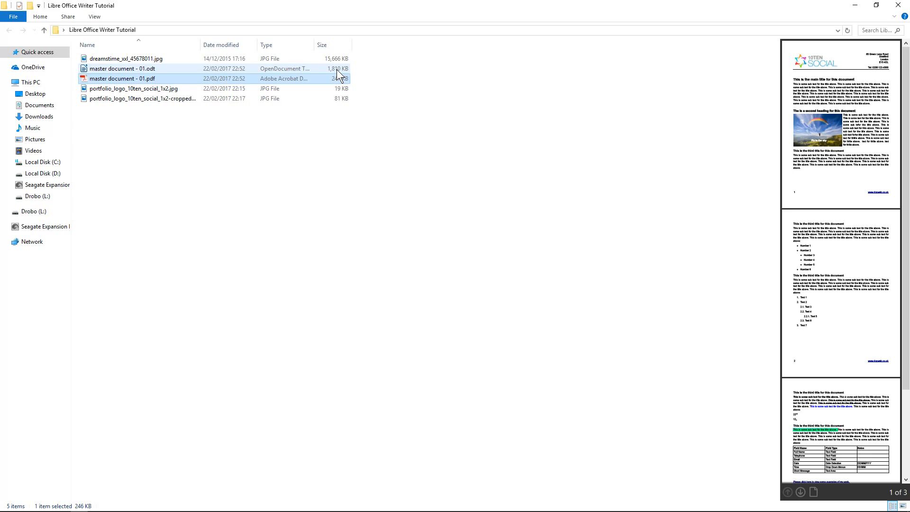
Open the exported PDF in Acrobat Reader, select some text and view the convert-to-Word options
double_click(151, 79)
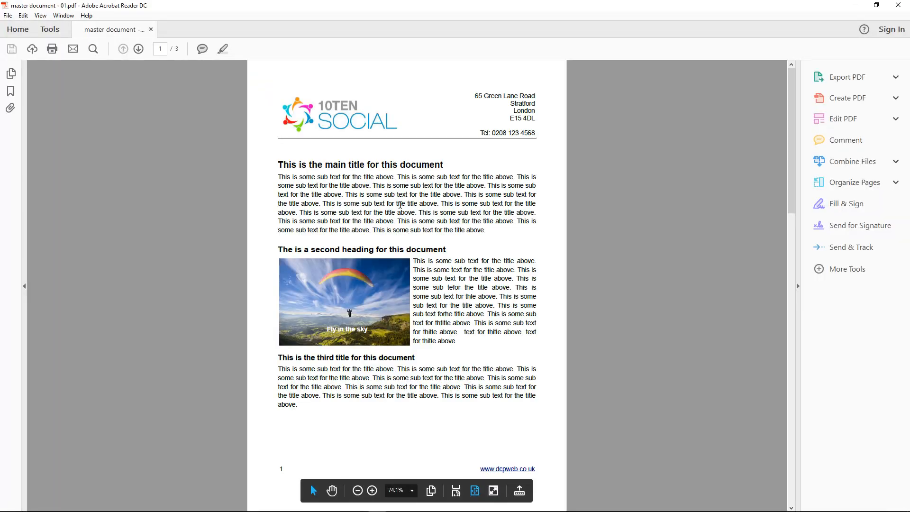
left_click_drag(367, 185, 411, 237)
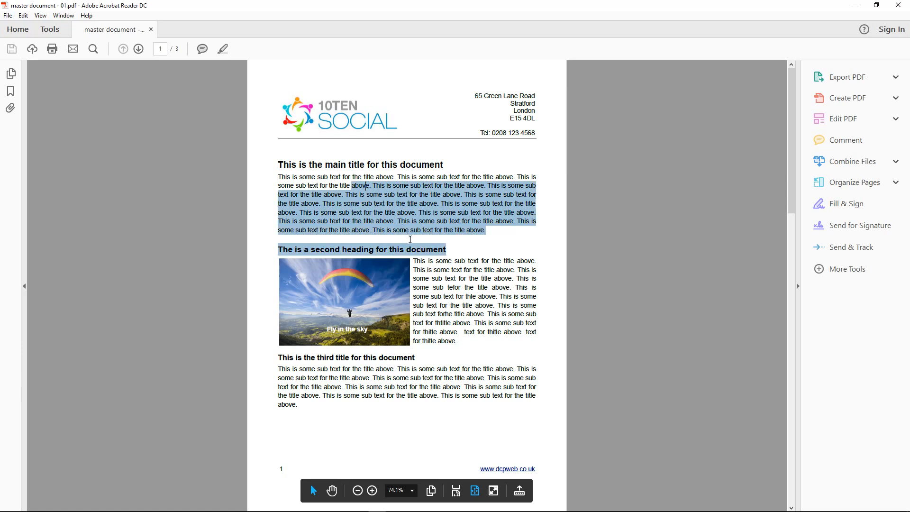
left_click(410, 235)
left_click_drag(329, 165, 392, 235)
left_click(392, 234)
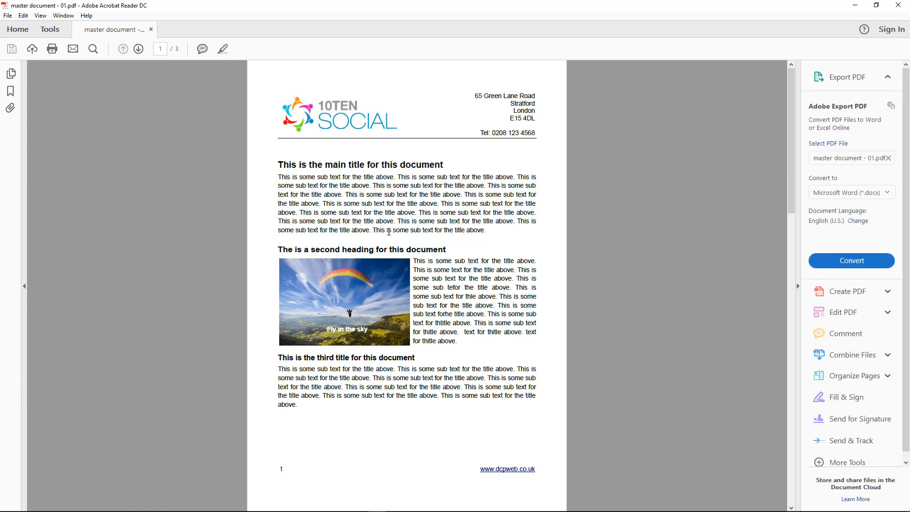
scroll(389, 232, "down", 1)
scroll(390, 232, "up", 1)
scroll(388, 237, "down", 1)
scroll(388, 237, "up", 1)
scroll(386, 242, "down", 1)
scroll(385, 247, "up", 1)
Close Acrobat, snap the folder back beside Writer, then reopen and close the PDF
left_click(898, 5)
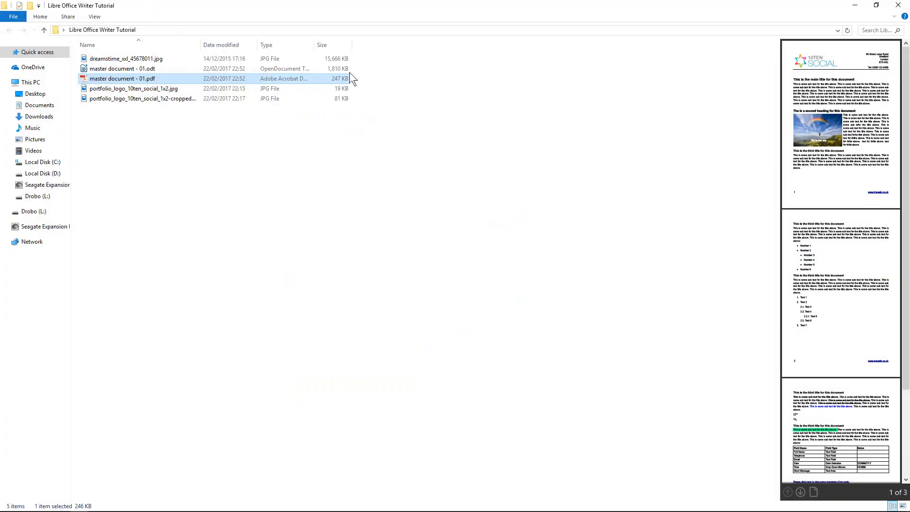
key("super+Right")
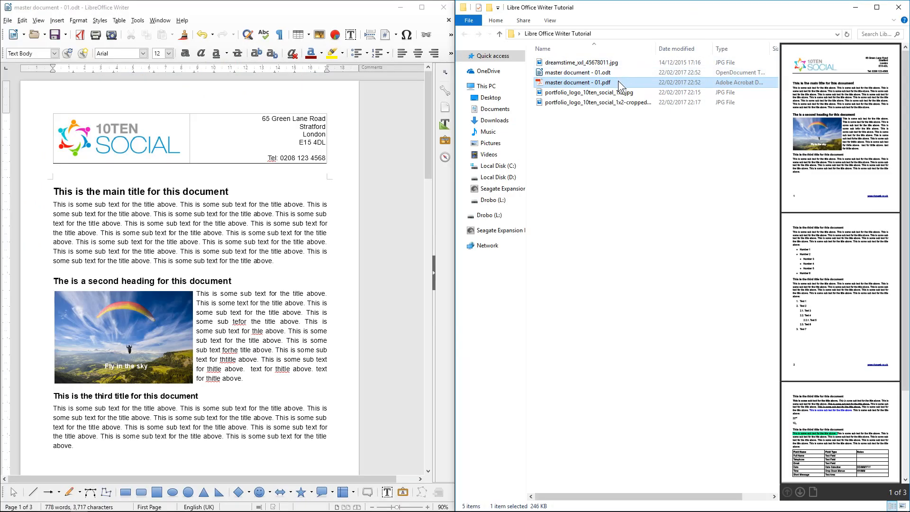
double_click(607, 86)
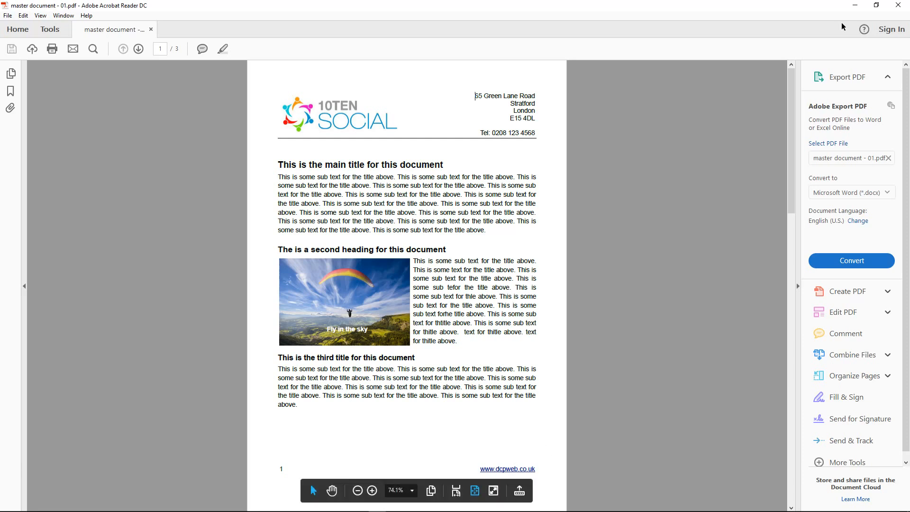
left_click(898, 4)
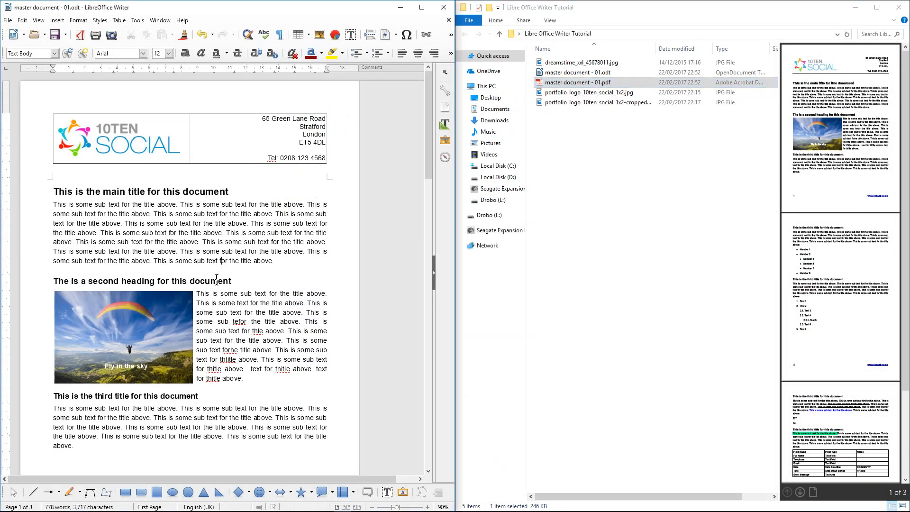
Select the page 1 footer row, maximize Writer, hide the drawing functions and apply an Outer Border
scroll(210, 298, "down", 5)
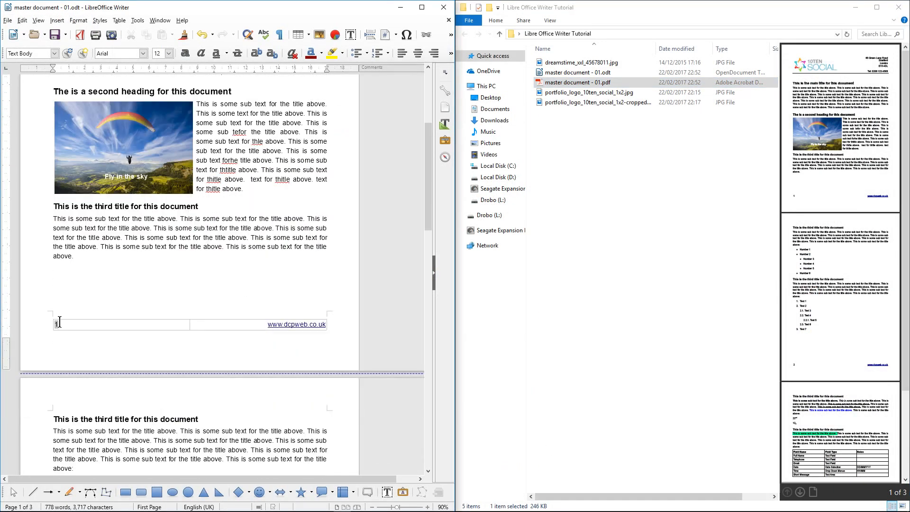
scroll(49, 324, "up", 3)
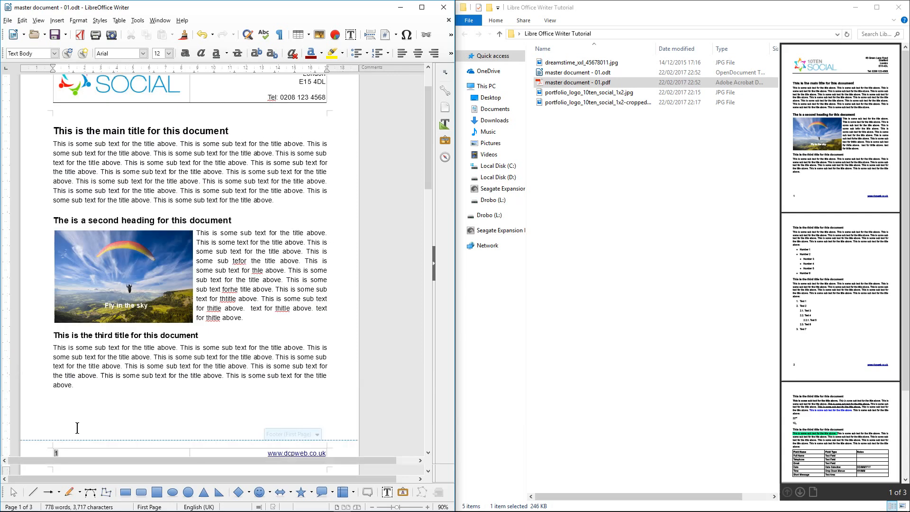
left_click(46, 451)
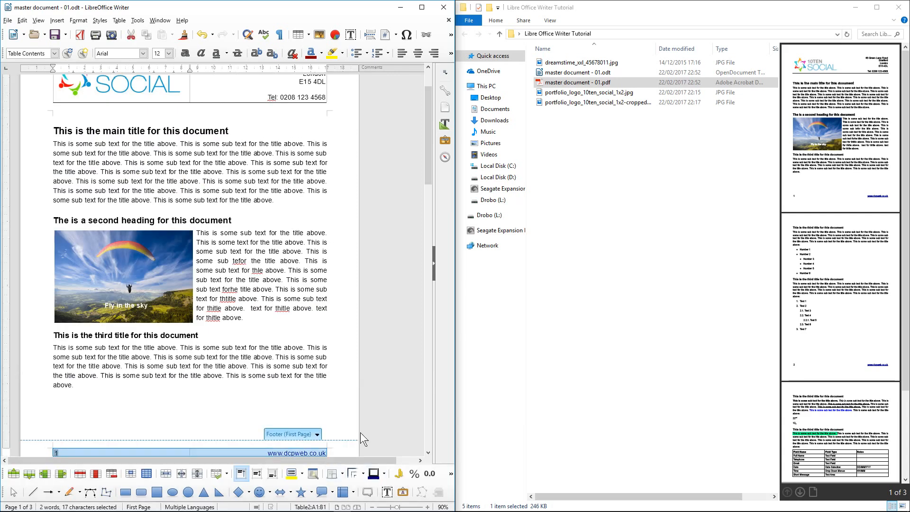
left_click(422, 7)
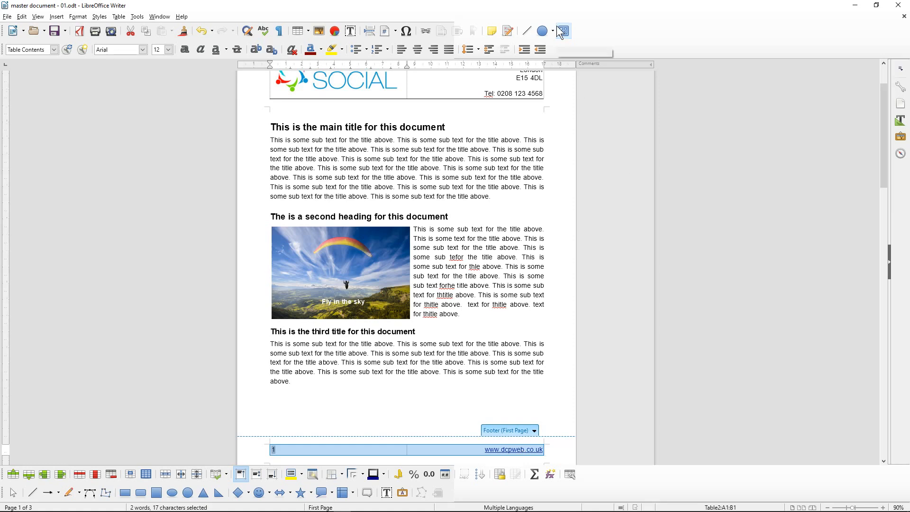
left_click(560, 35)
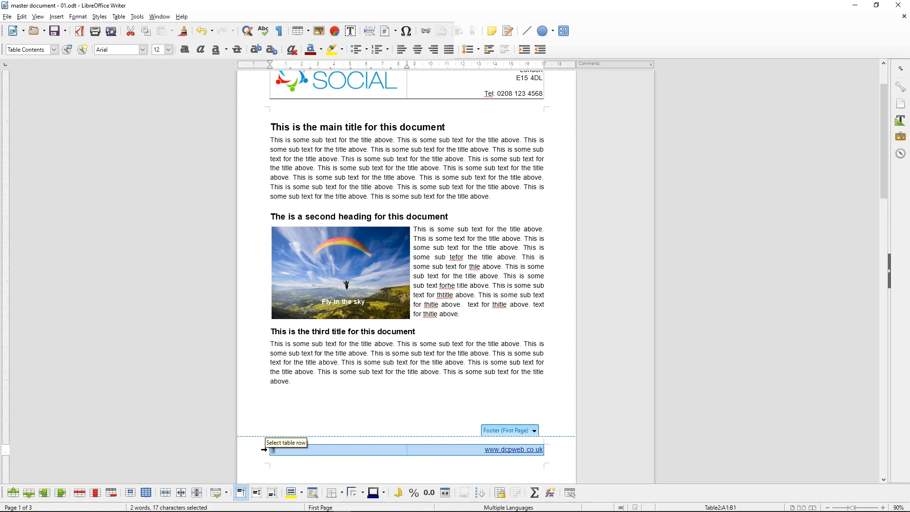
left_click(341, 494)
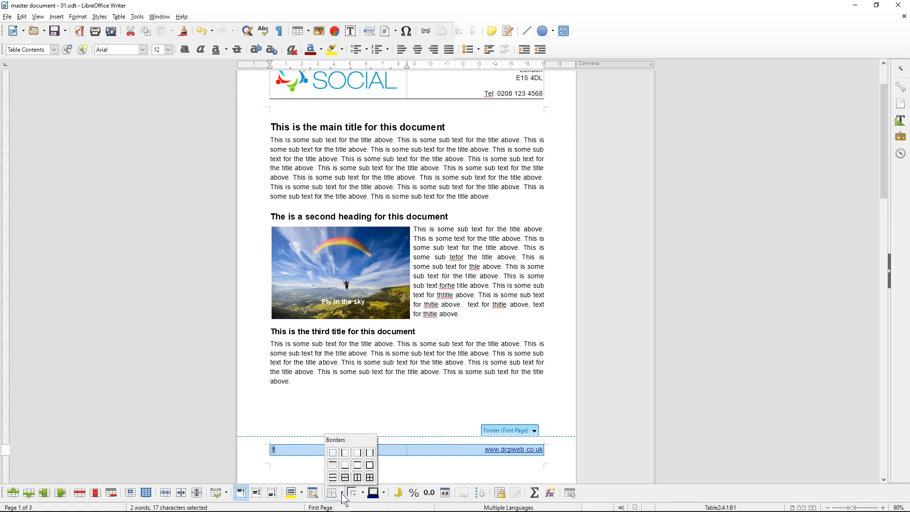
left_click(332, 464)
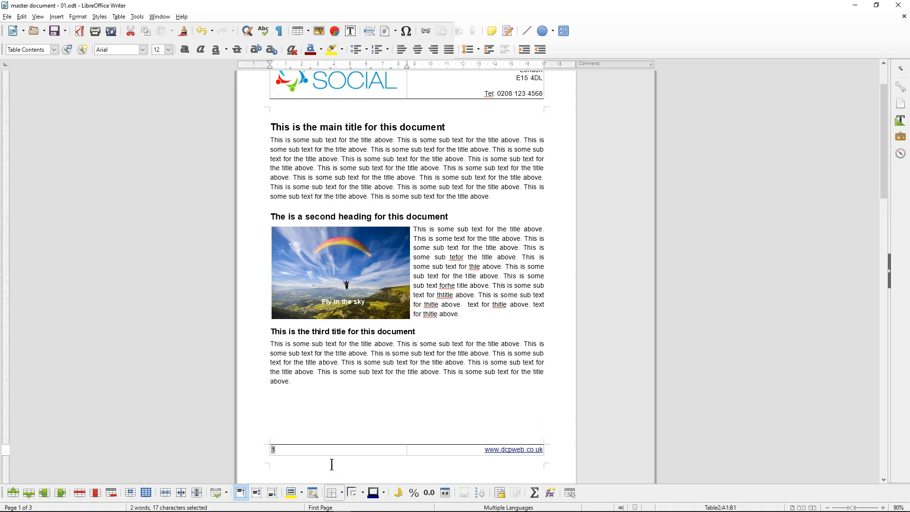
scroll(322, 436, "down", 10)
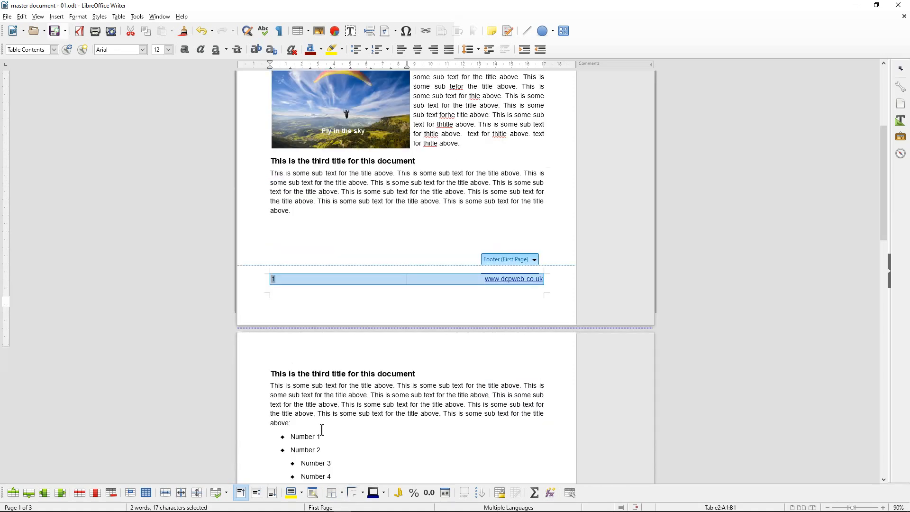
Select the page 2 footer table and apply an Outer Border from the Borders dropdown
left_click(344, 369)
scroll(344, 368, "down", 13)
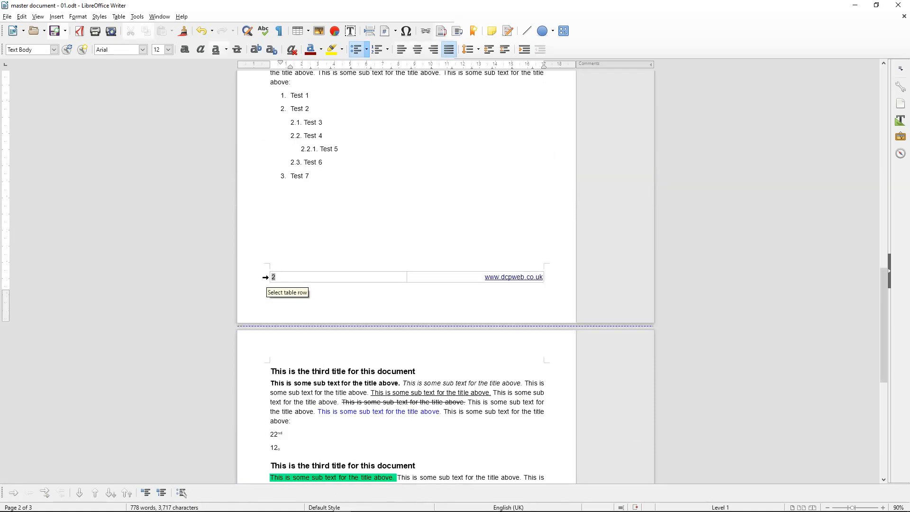
left_click(266, 279)
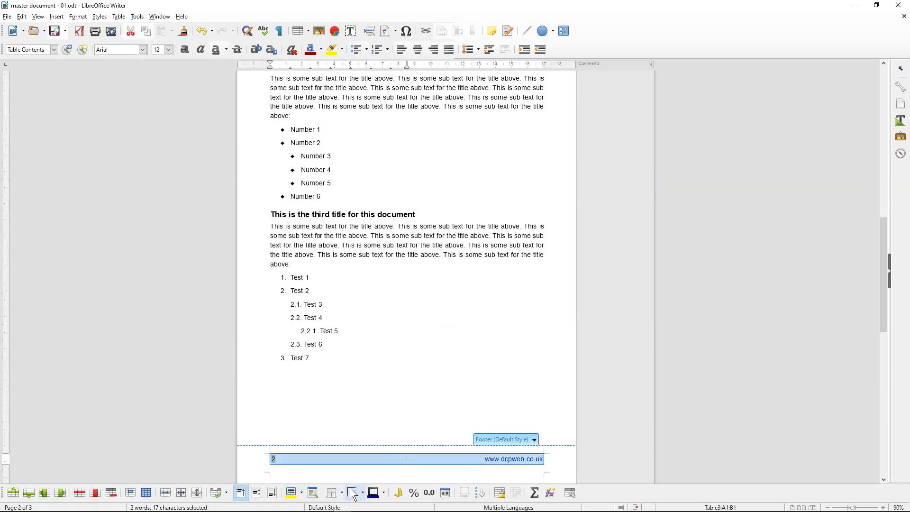
left_click(365, 499)
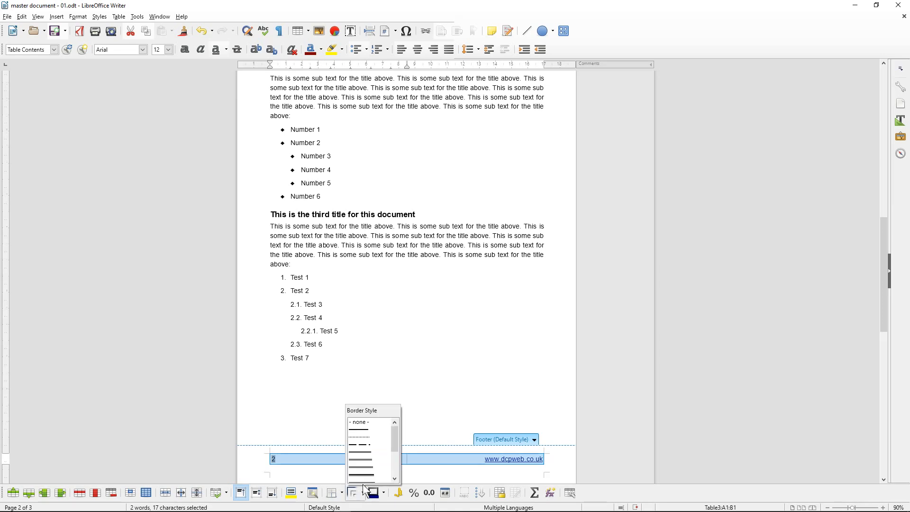
left_click(346, 498)
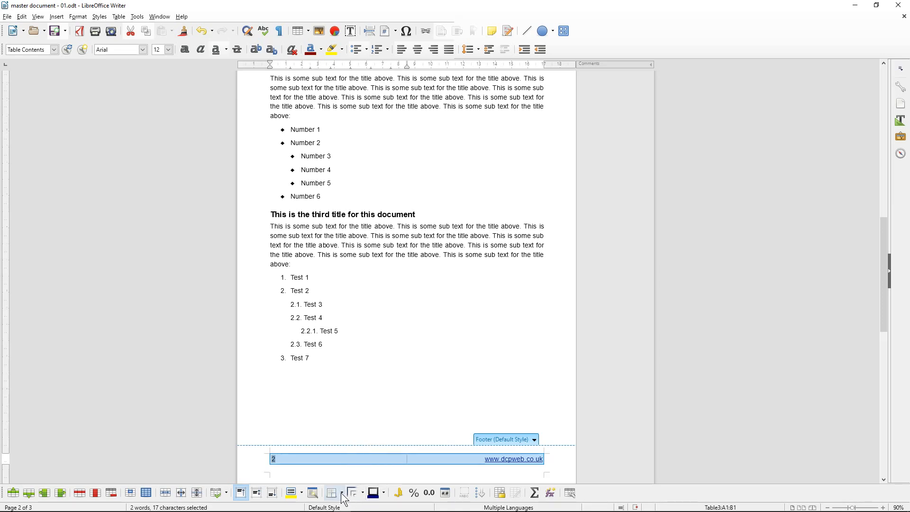
left_click(346, 499)
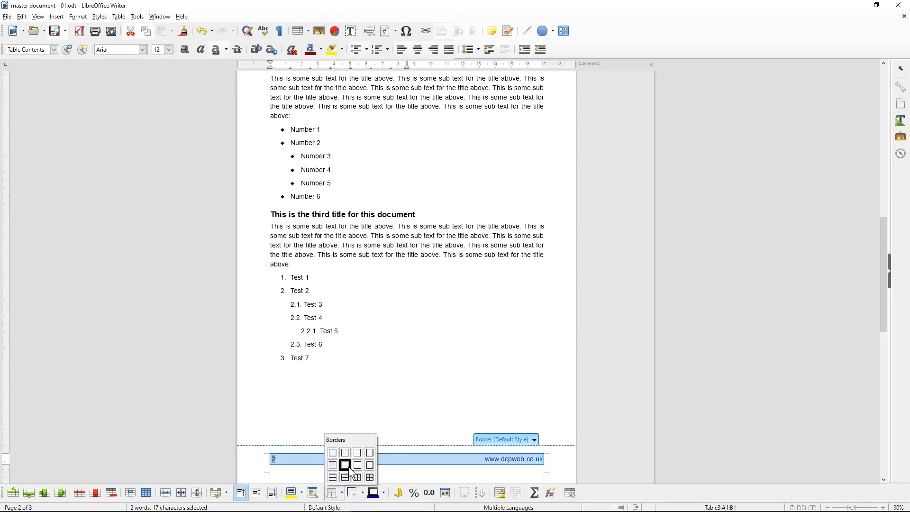
left_click(332, 465)
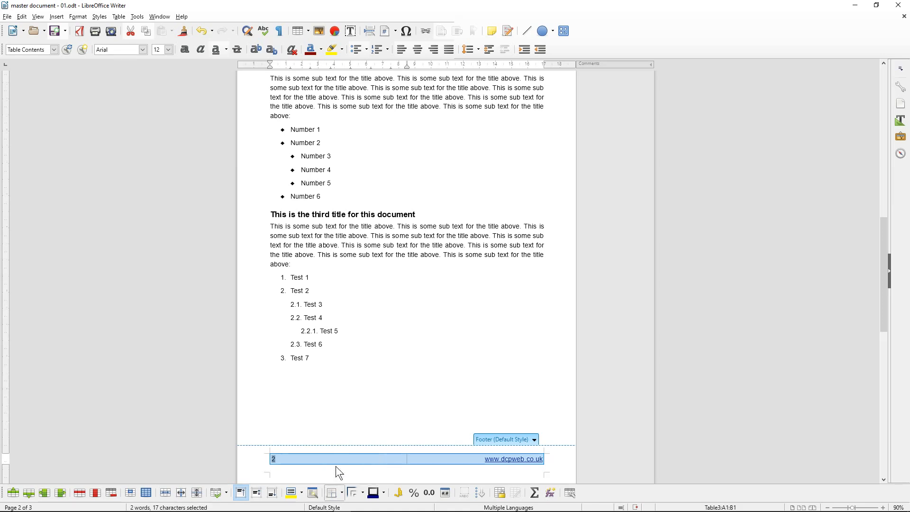
left_click(382, 318)
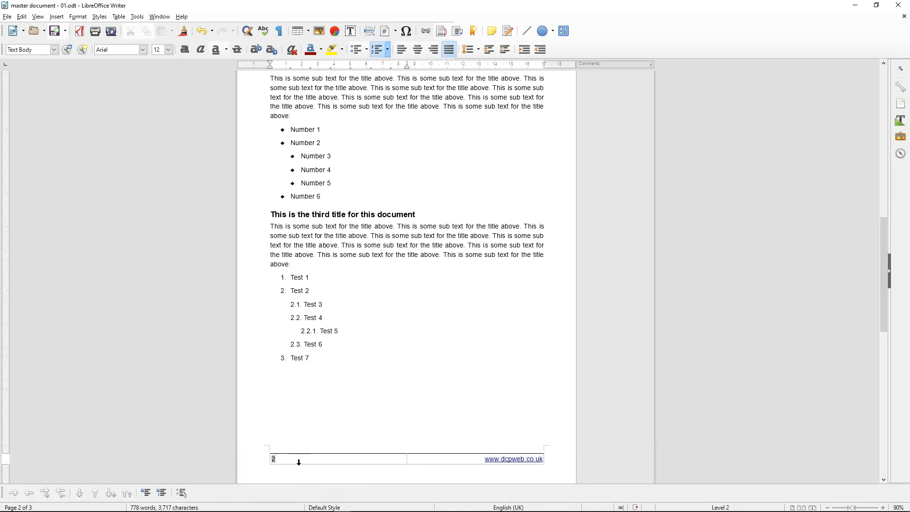
Scroll through the pages to check the bordered footer on each
scroll(303, 438, "down", 10)
scroll(328, 428, "down", 6)
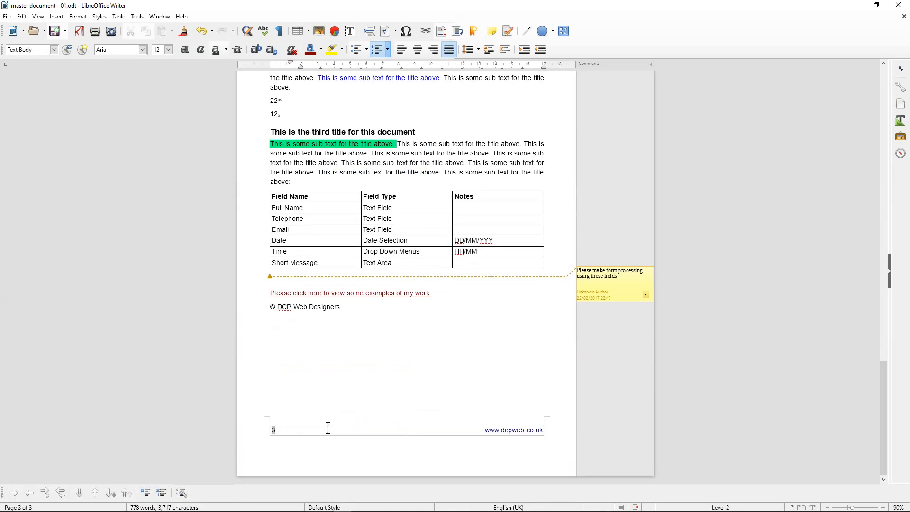
scroll(314, 390, "up", 12)
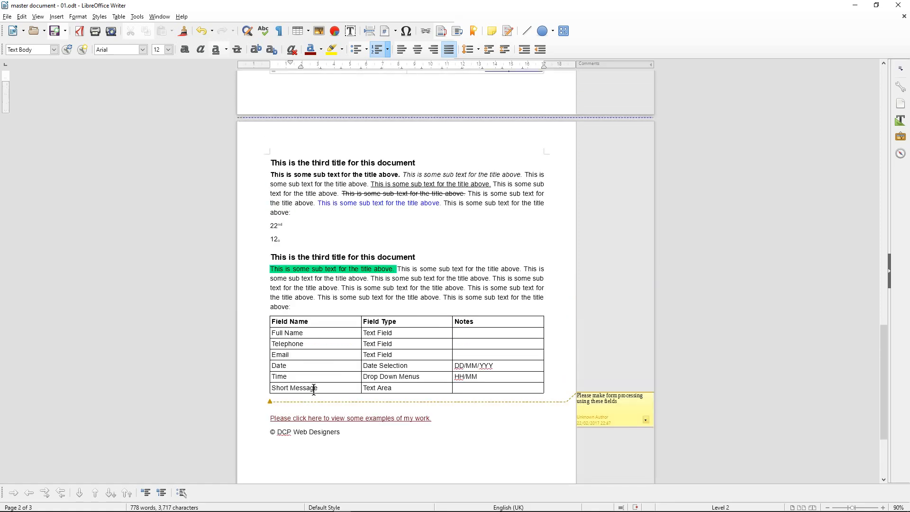
scroll(313, 389, "up", 13)
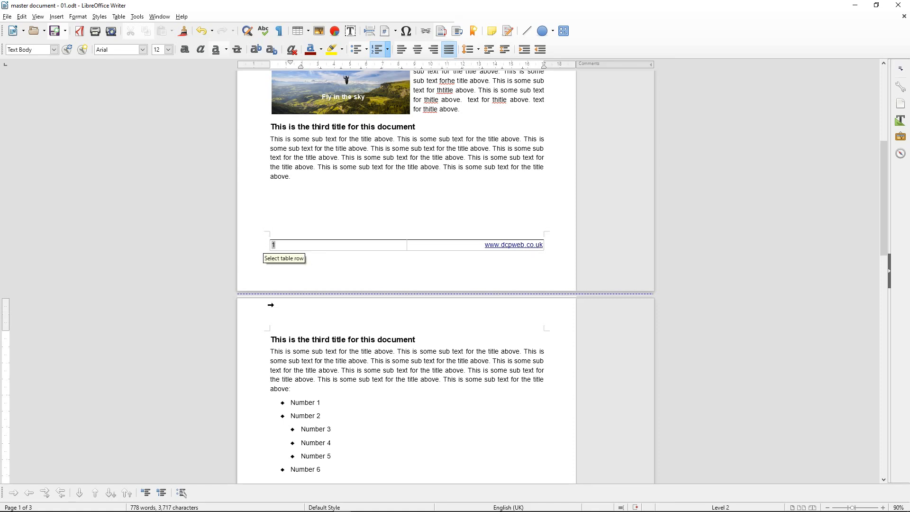
scroll(270, 305, "down", 9)
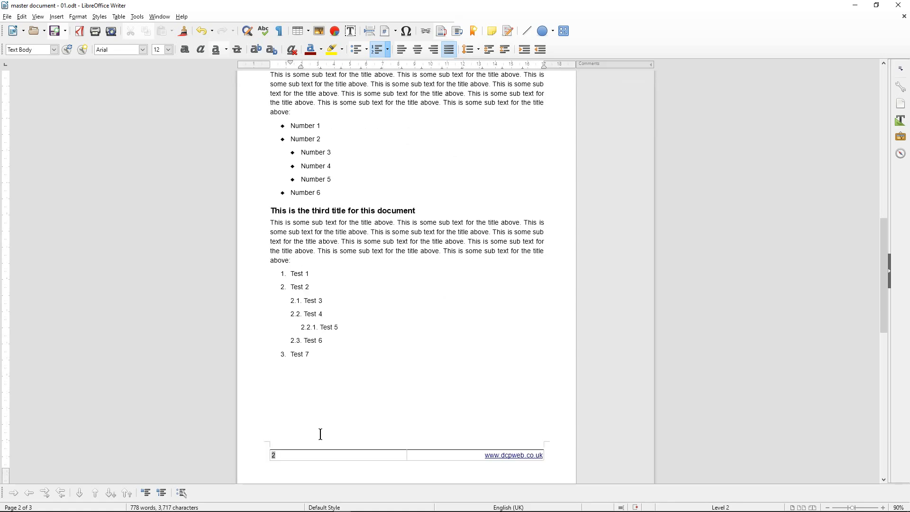
scroll(321, 434, "up", 8)
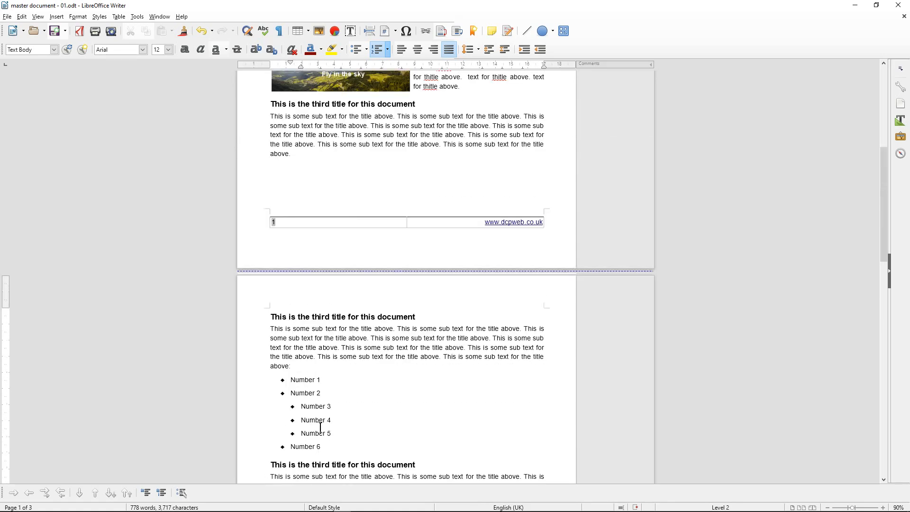
Re-export as 'master document - 01.pdf', replacing the existing file, and minimize Writer
scroll(321, 427, "up", 3)
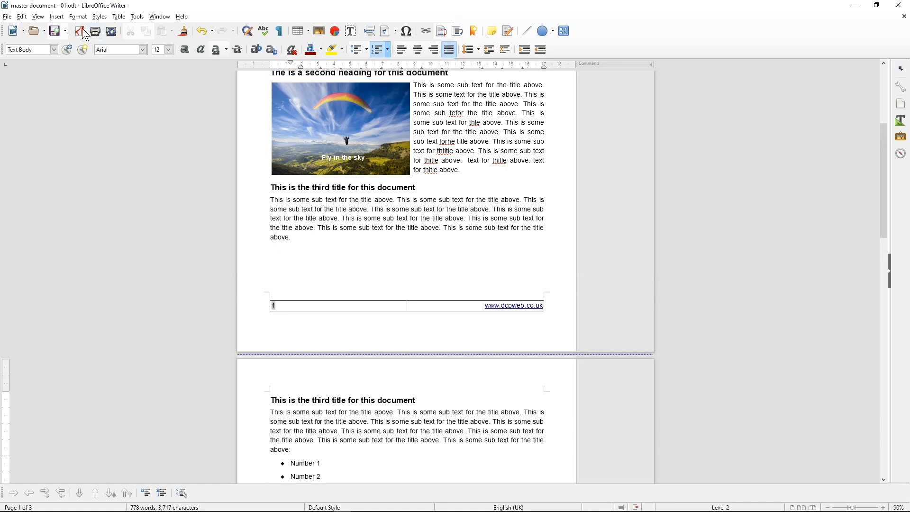
left_click(56, 32)
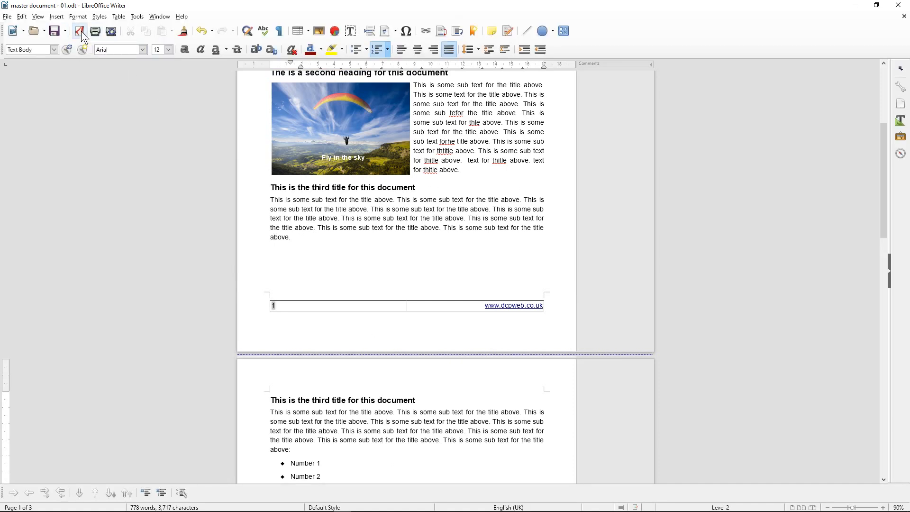
left_click(81, 32)
left_click(374, 253)
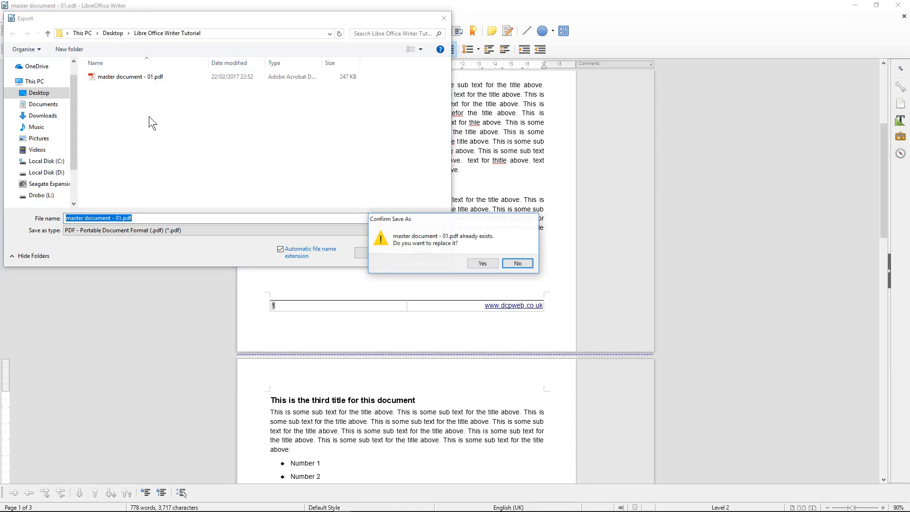
left_click(481, 262)
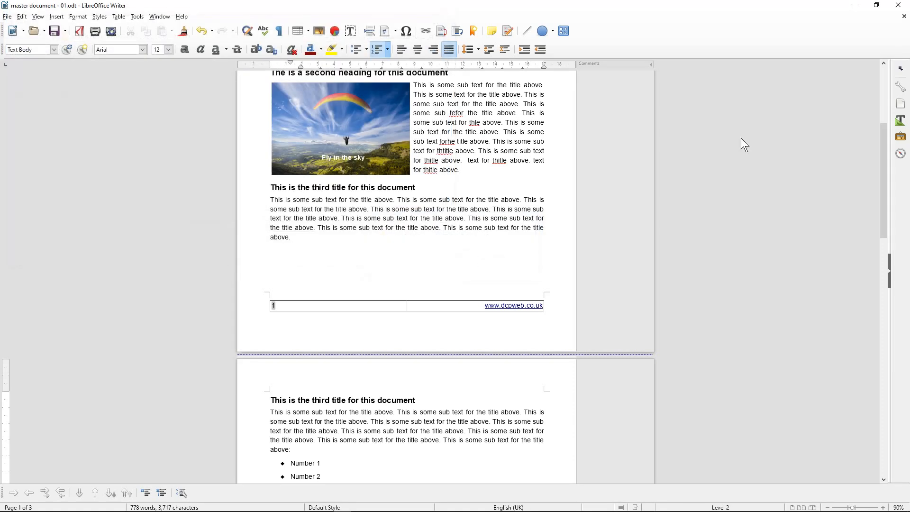
left_click(855, 5)
Maximize the folder, open master document - 01.pdf and select text in the first sections
left_click(876, 7)
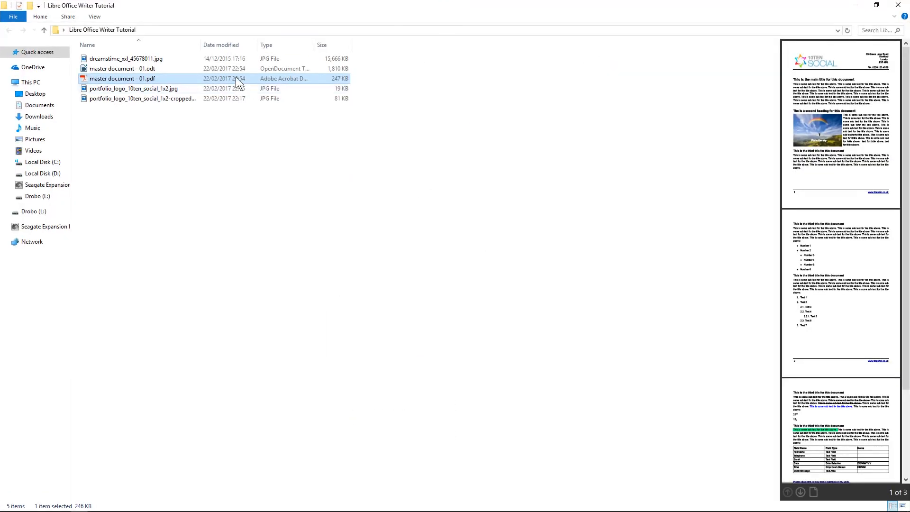
double_click(157, 78)
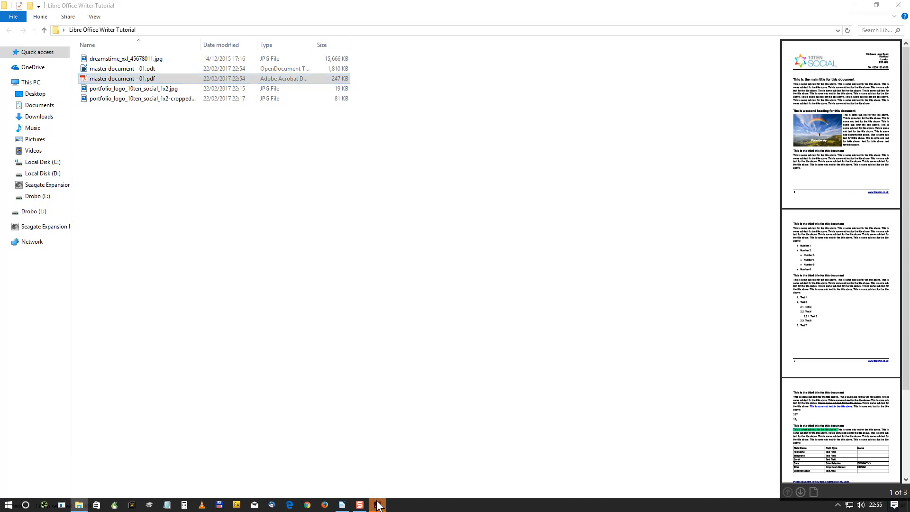
scroll(378, 226, "down", 10)
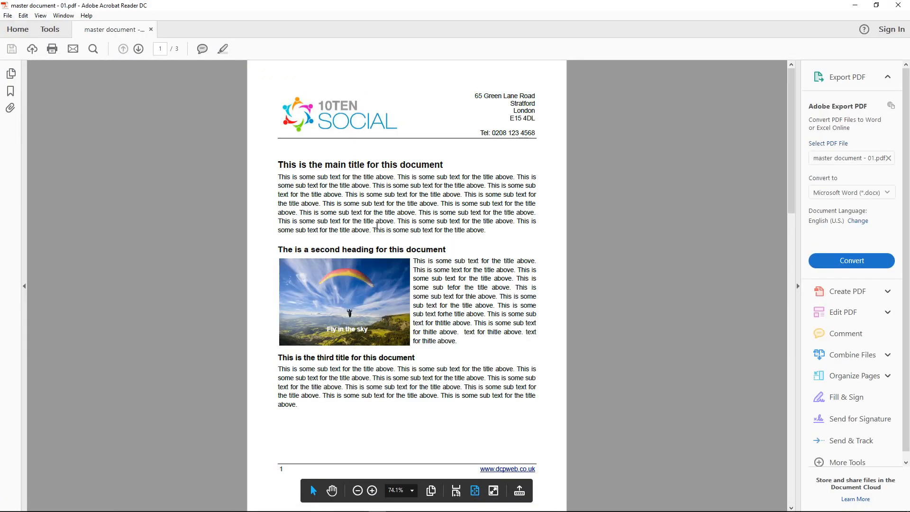
left_click_drag(493, 185, 446, 236)
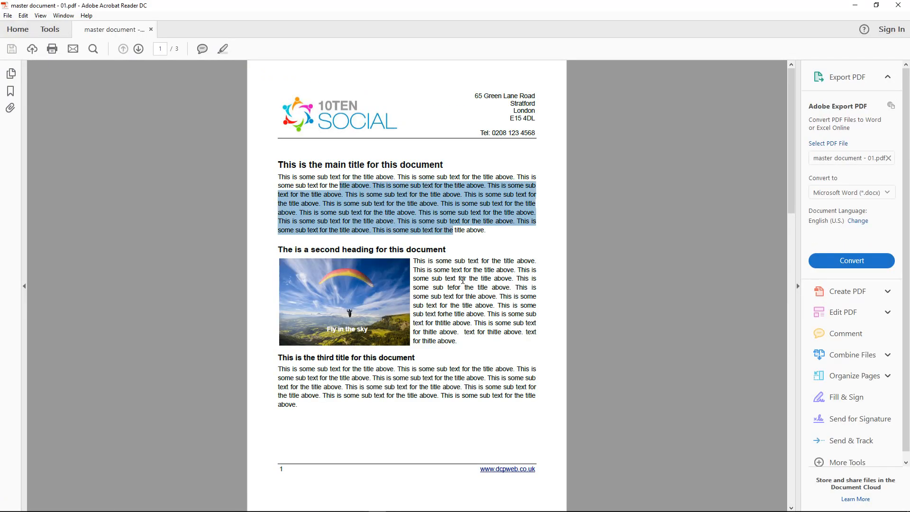
left_click_drag(455, 279, 457, 363)
left_click(392, 342)
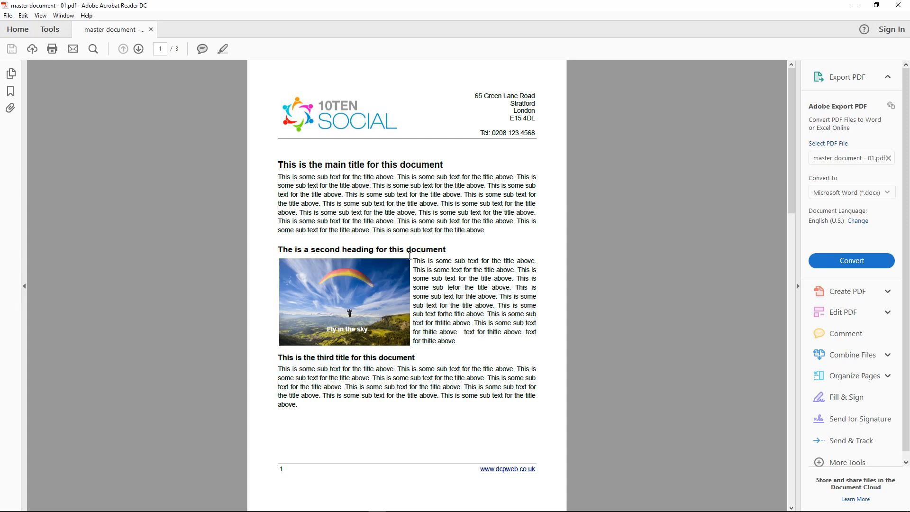
left_click(506, 470)
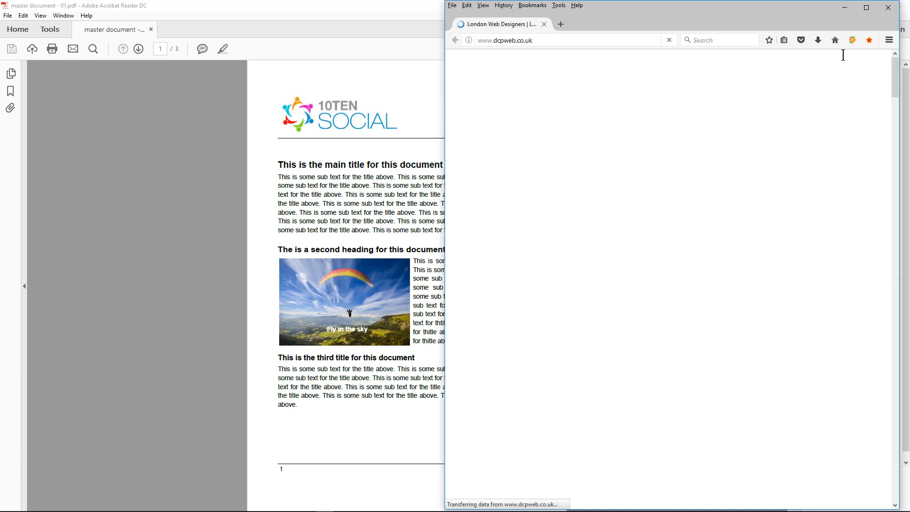
left_click(888, 8)
scroll(426, 240, "down", 5)
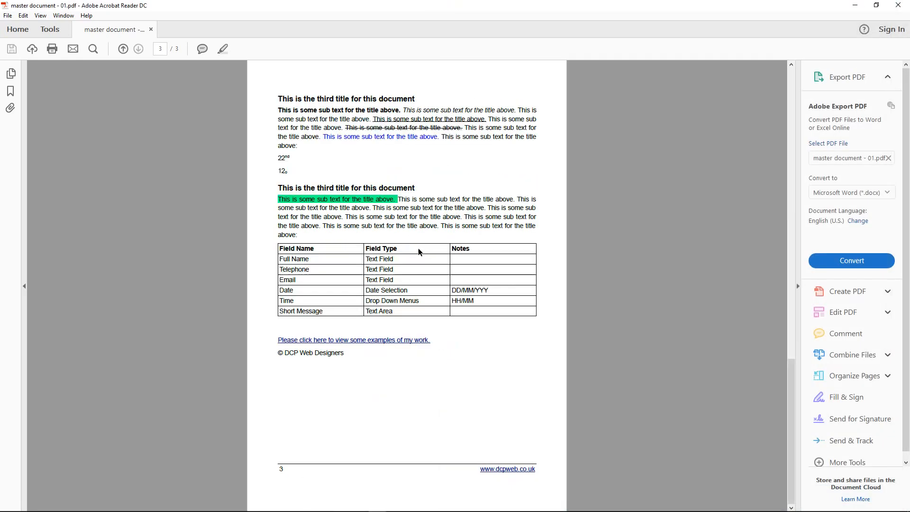
left_click(341, 340)
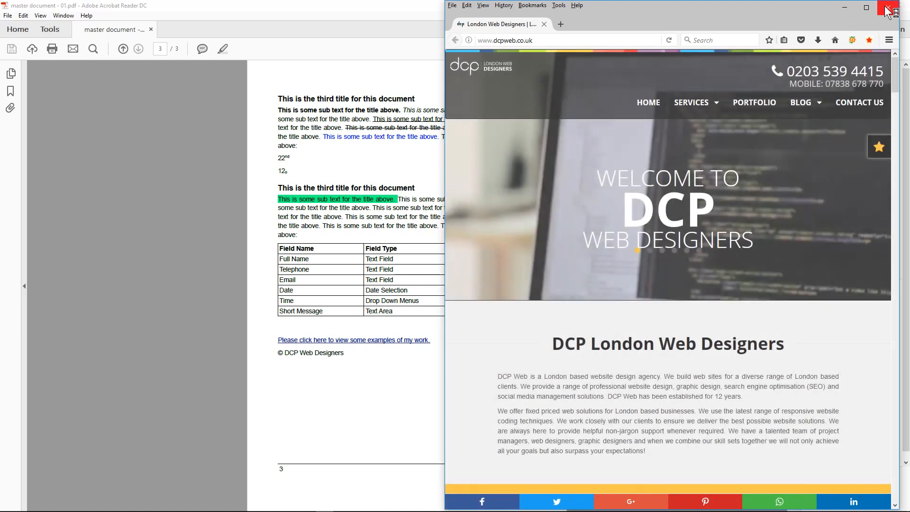
key("alt+Tab")
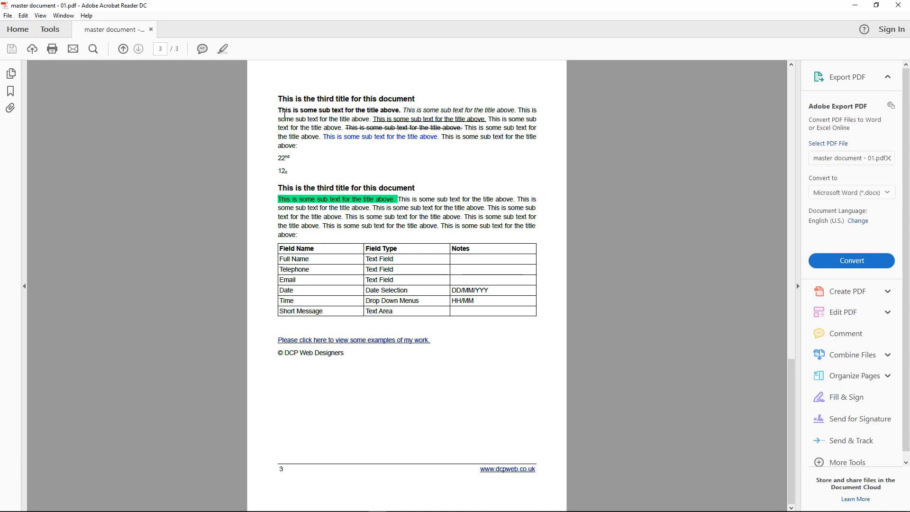
left_click_drag(284, 114, 307, 149)
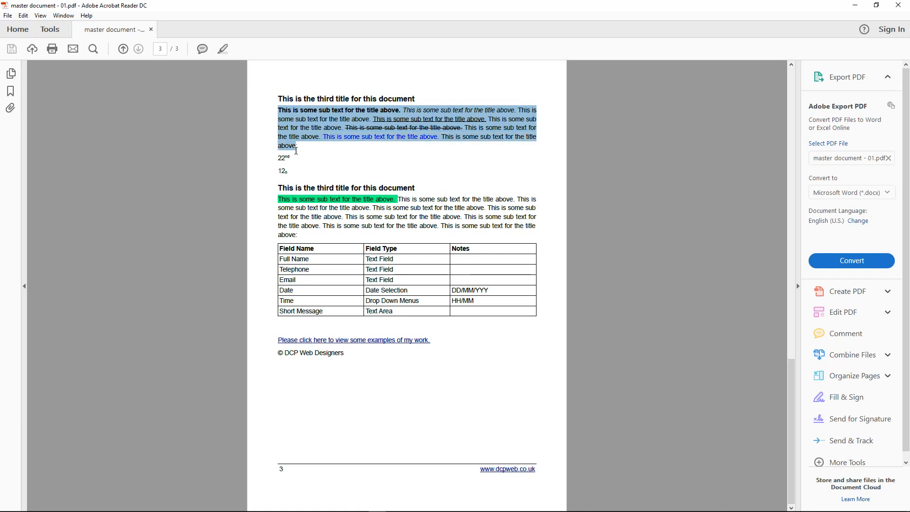
left_click(282, 200)
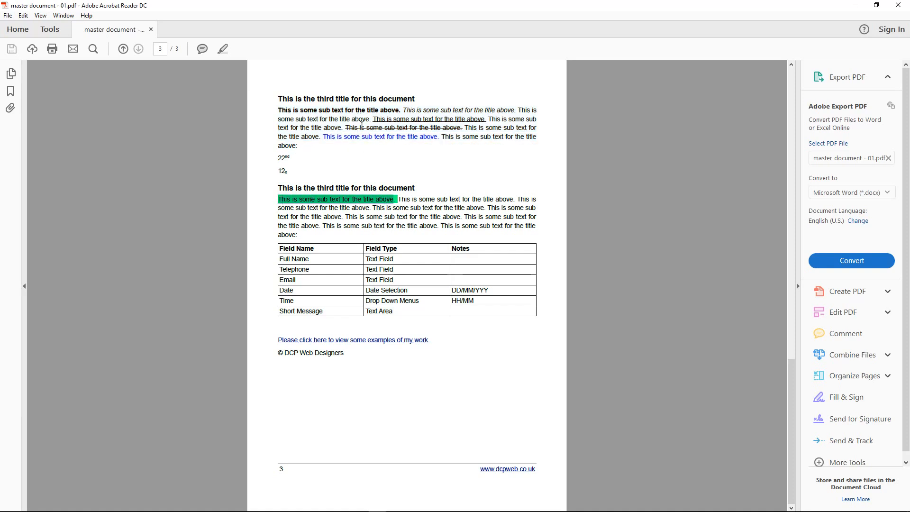
left_click(898, 5)
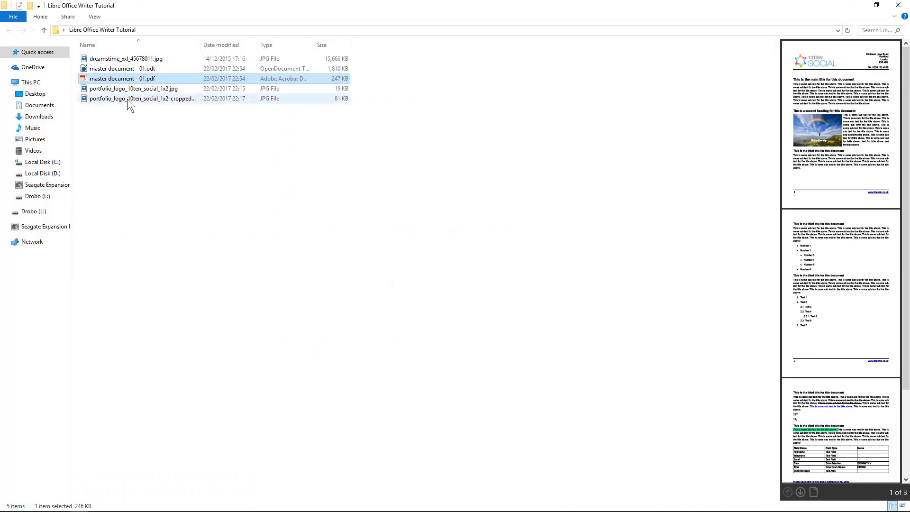
Bring Writer back and select the paragraph under the third title, clearing its direct formatting
mouse_move(163, 511)
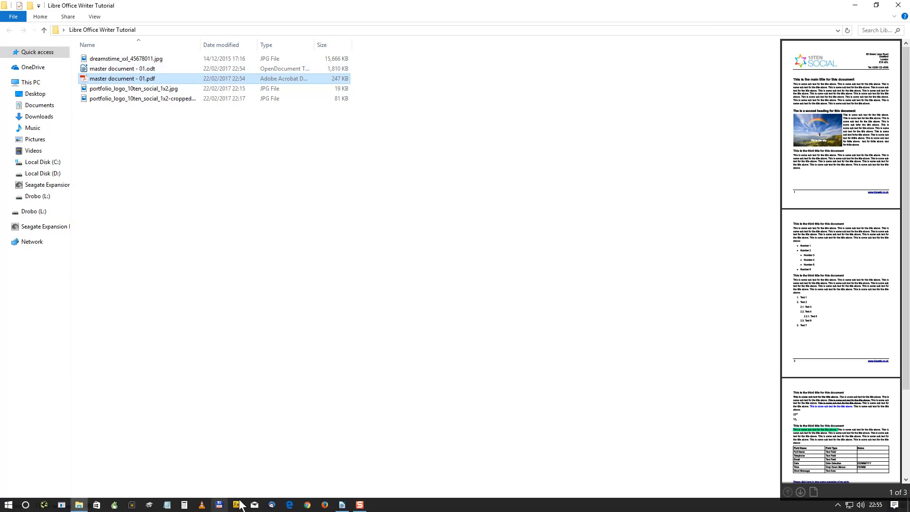
left_click(342, 505)
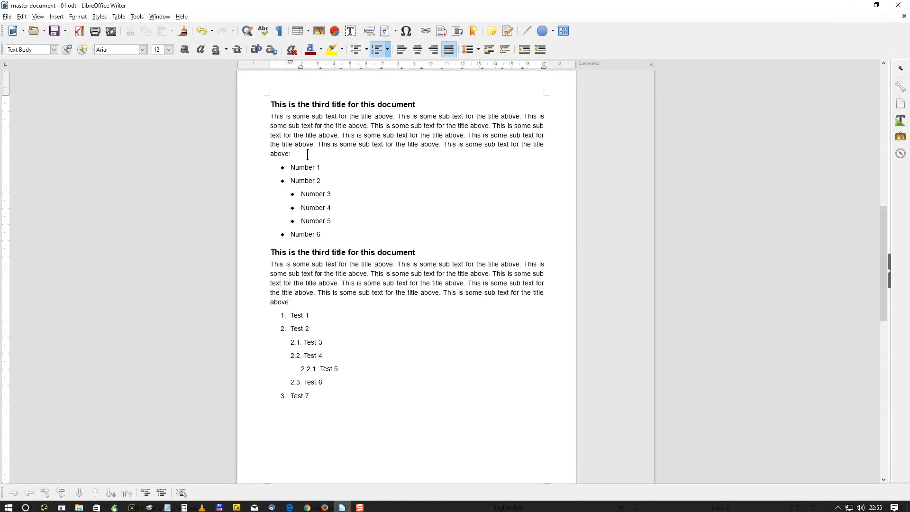
scroll(303, 235, "up", 4)
scroll(305, 233, "up", 3)
scroll(304, 233, "down", 15)
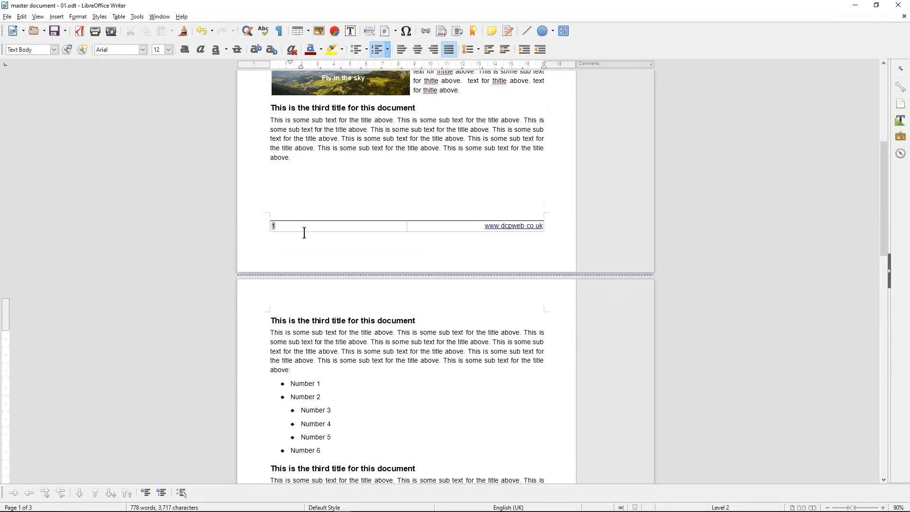
scroll(294, 267, "down", 3)
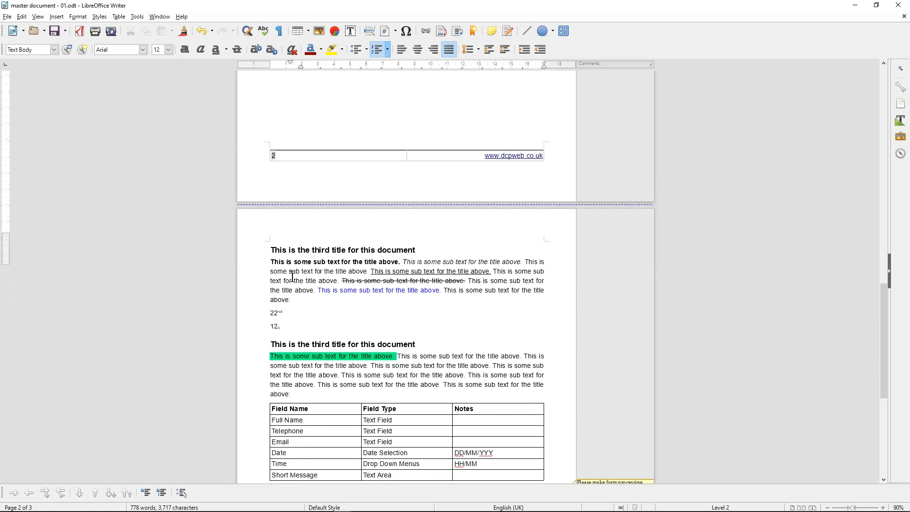
left_click_drag(264, 262, 314, 298)
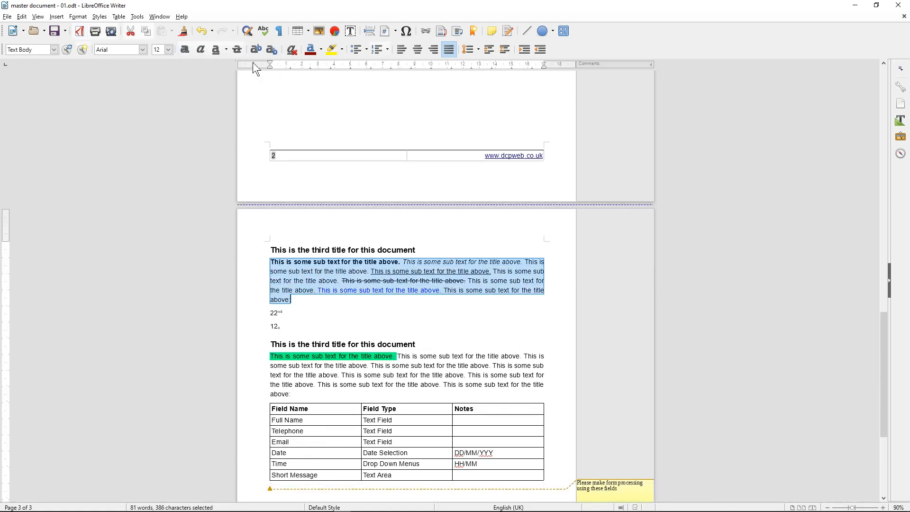
left_click(293, 51)
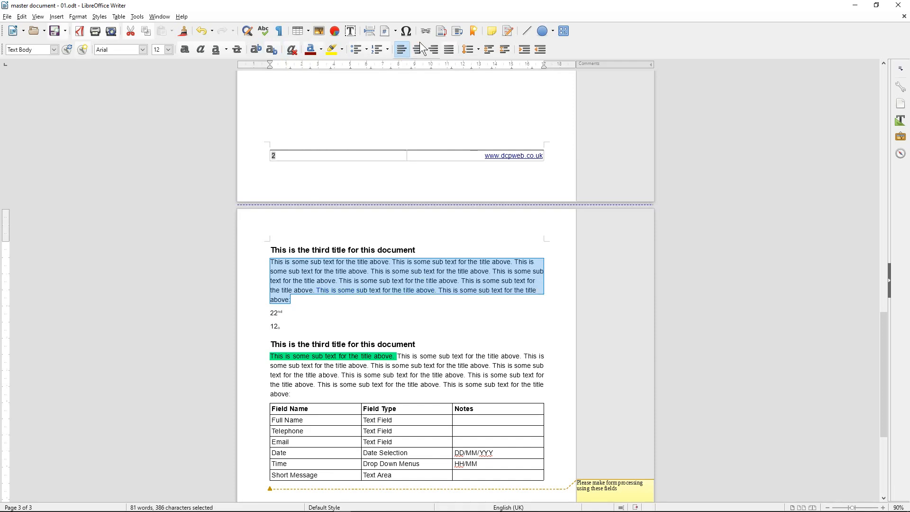
Justify the paragraph, undo to restore its mixed formatting, then save and close Writer
left_click(450, 49)
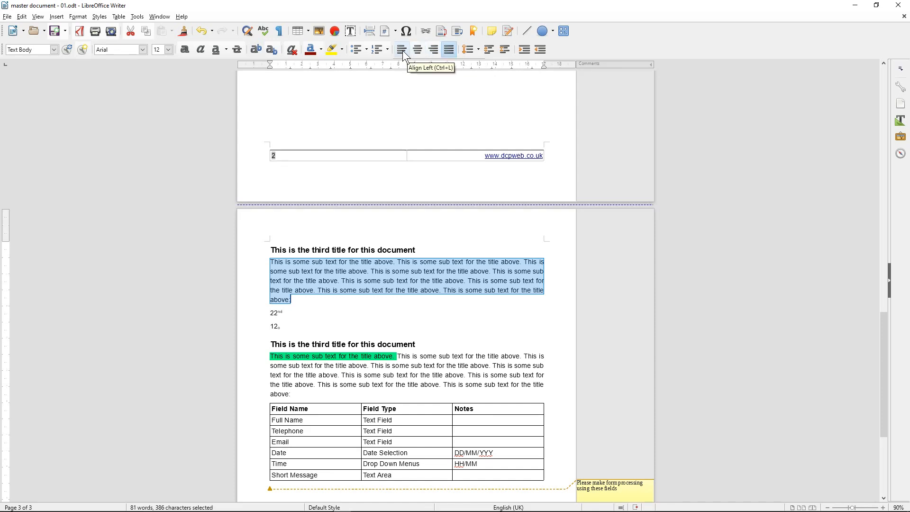
left_click(419, 280)
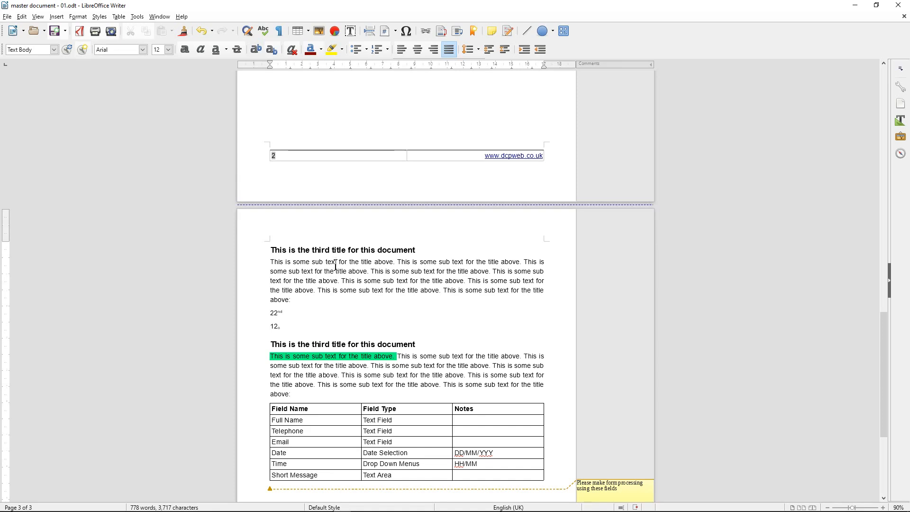
key("ctrl+z")
key("ctrl+z")
key("ctrl+z")
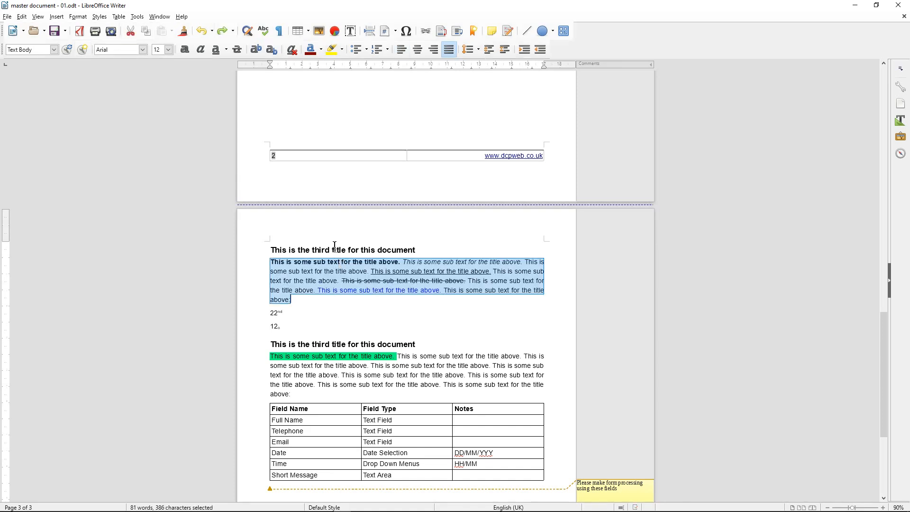
left_click(401, 256)
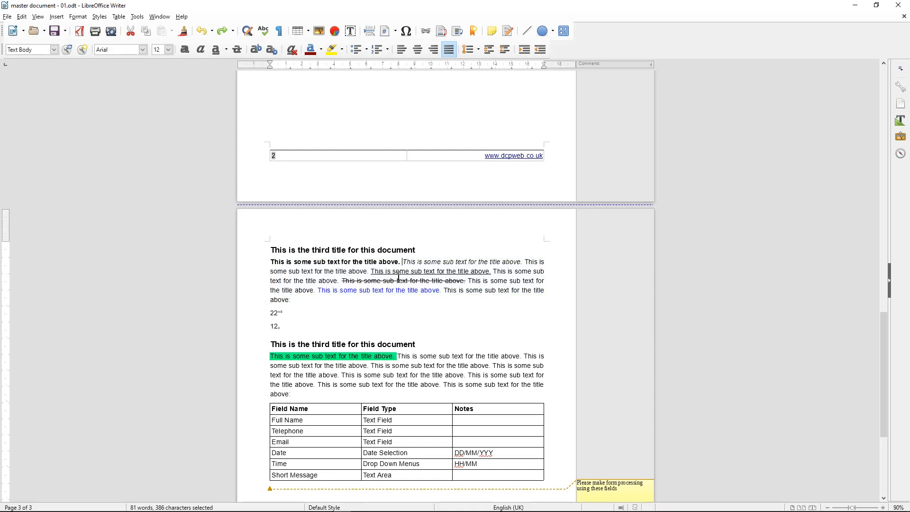
left_click(54, 32)
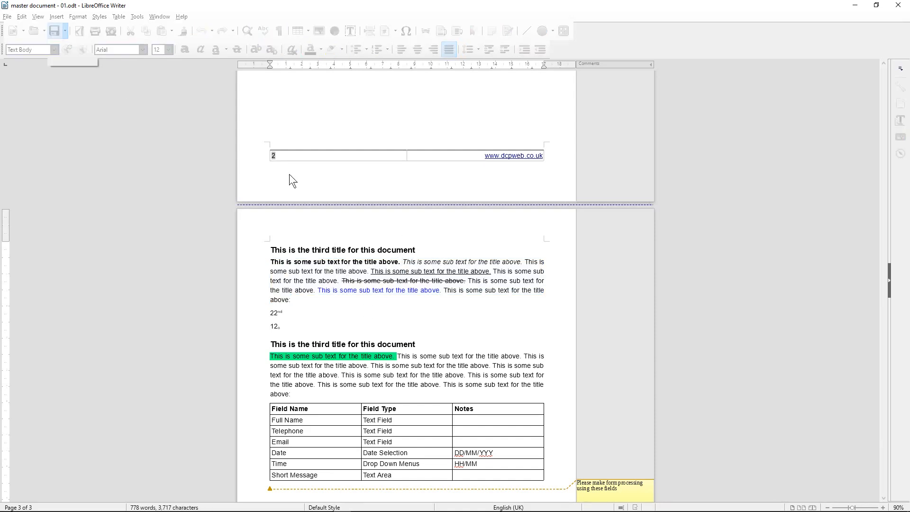
left_click(897, 6)
Enlarge the Explorer window and delete master document - 01.pdf
double_click(383, 7)
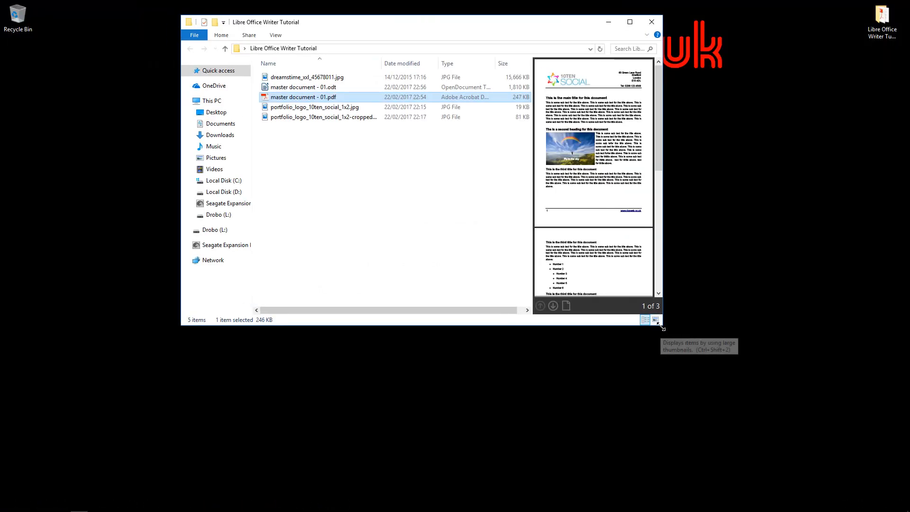
left_click_drag(662, 325, 815, 446)
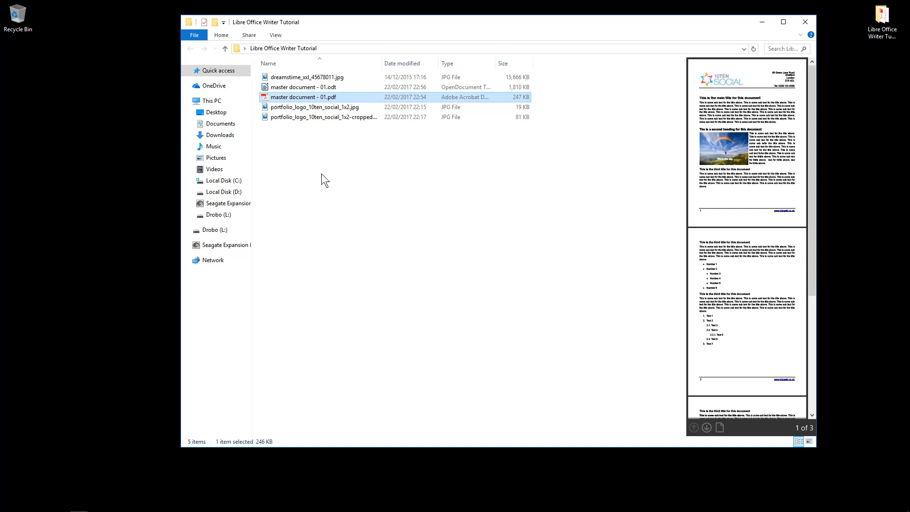
key("Delete")
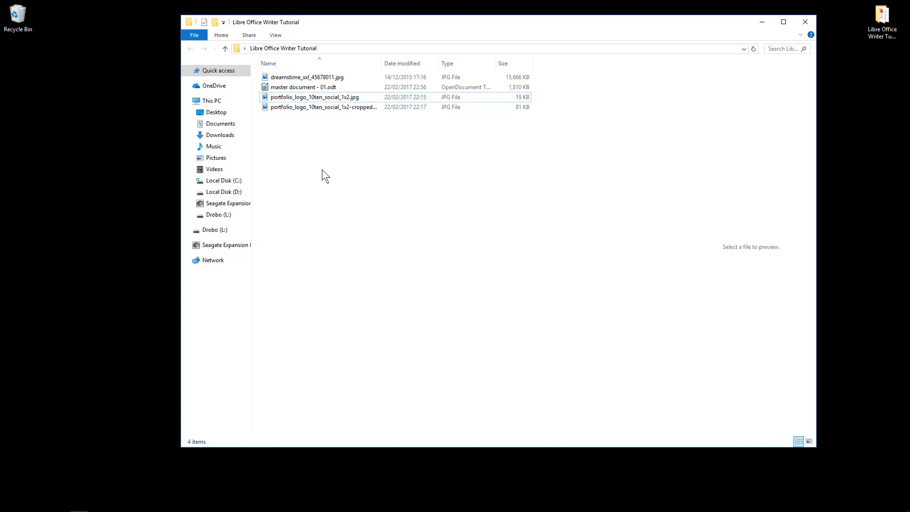
Create a new folder named 'ABC Client' in the tutorial folder
right_click(299, 135)
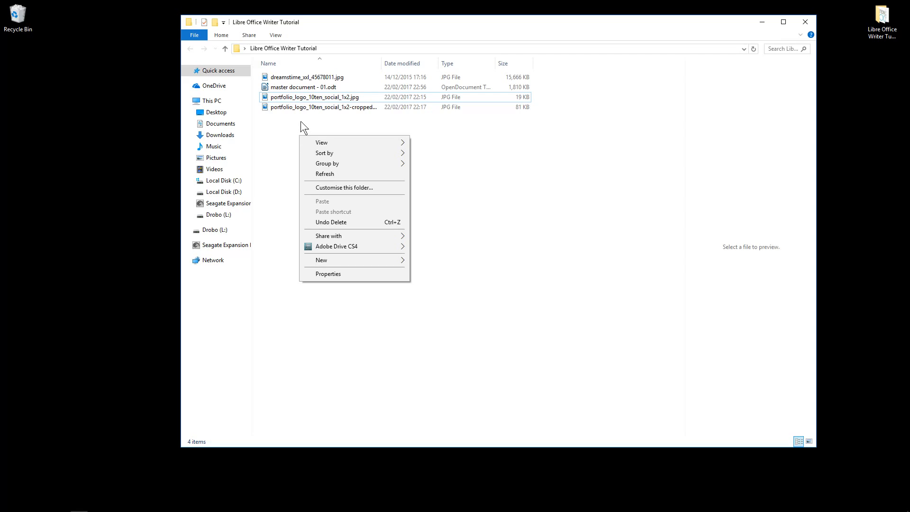
left_click(308, 108)
left_click(332, 114)
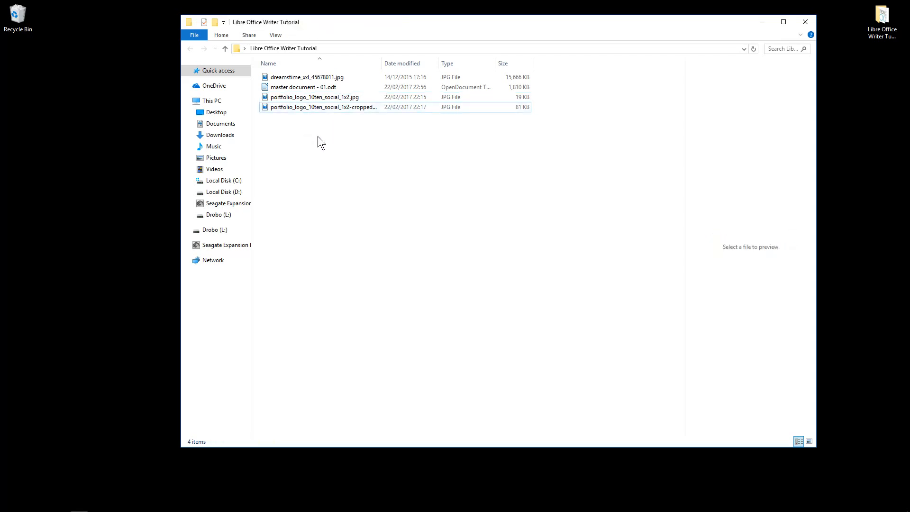
right_click(318, 136)
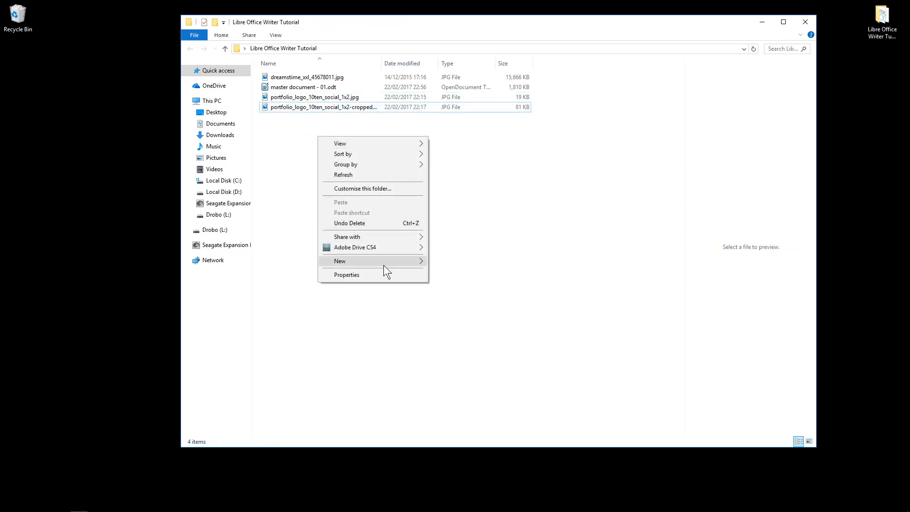
mouse_move(383, 262)
left_click(453, 261)
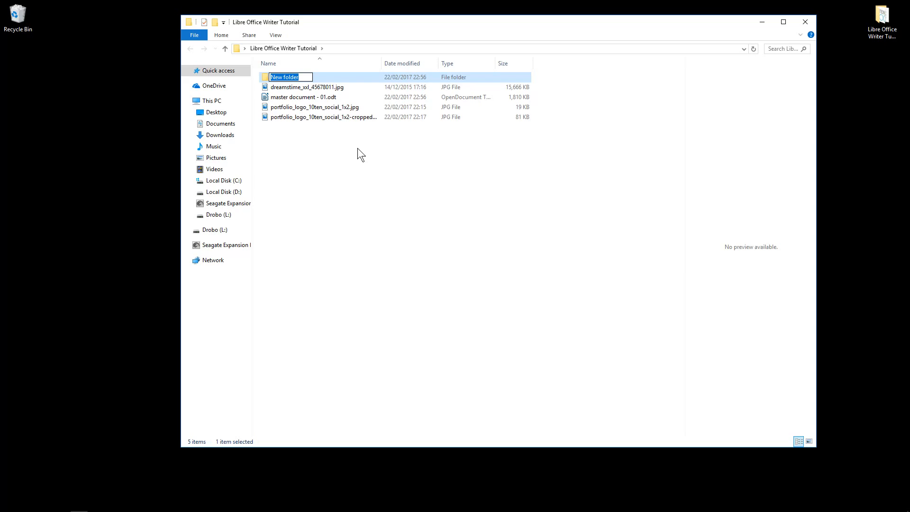
type("ABC Ci")
type("ient")
key("Return")
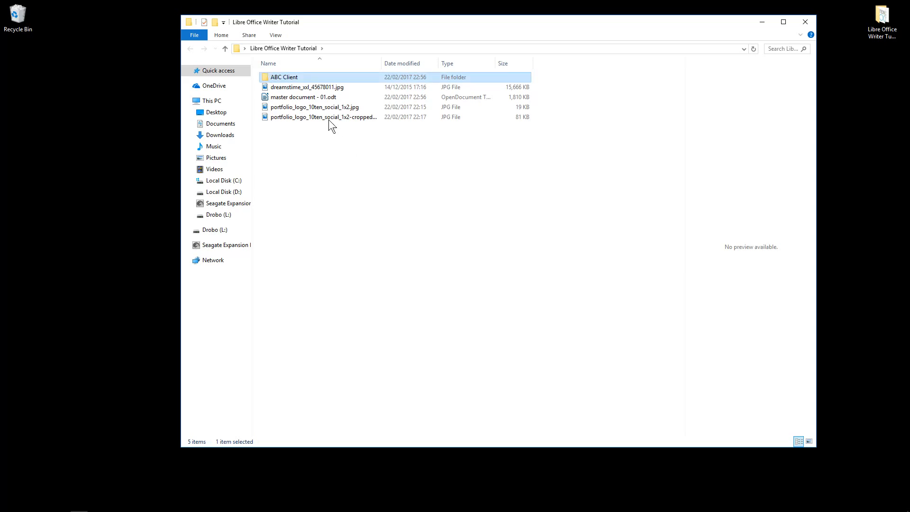
left_click(289, 77)
left_click(315, 144)
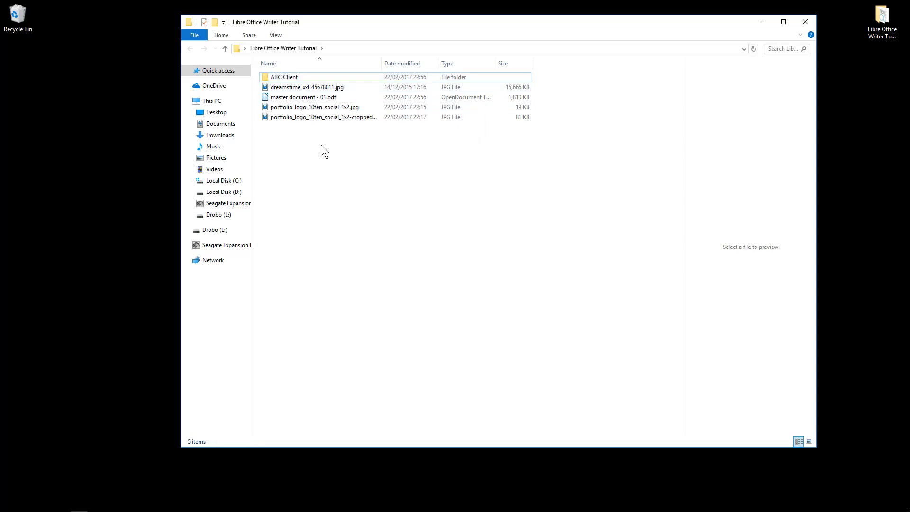
Copy master document - 01.odt into ABC Client and rename the copy 'ABC Client - 01.odt'
left_click_drag(289, 99, 289, 78)
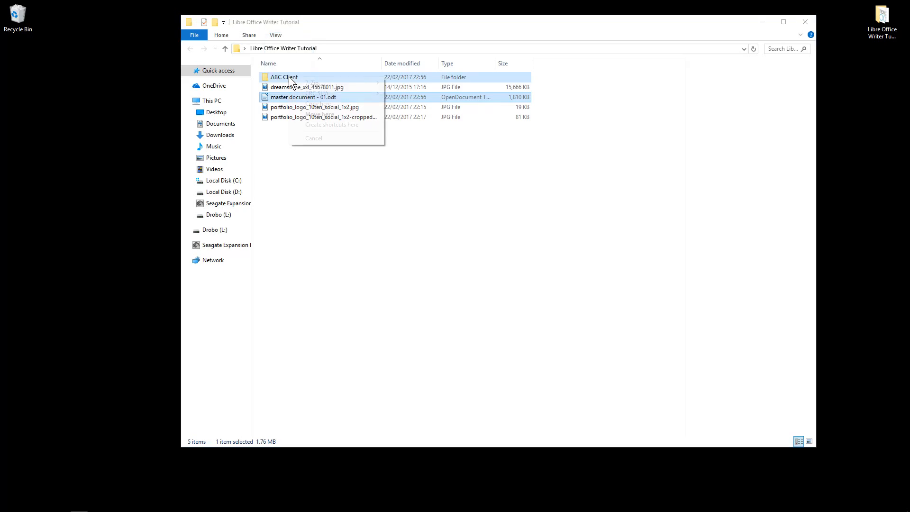
left_click(310, 104)
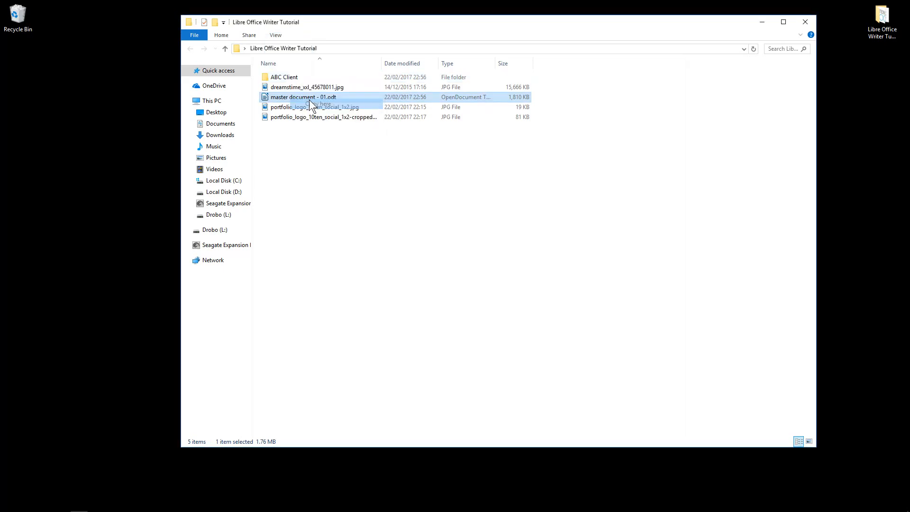
double_click(288, 78)
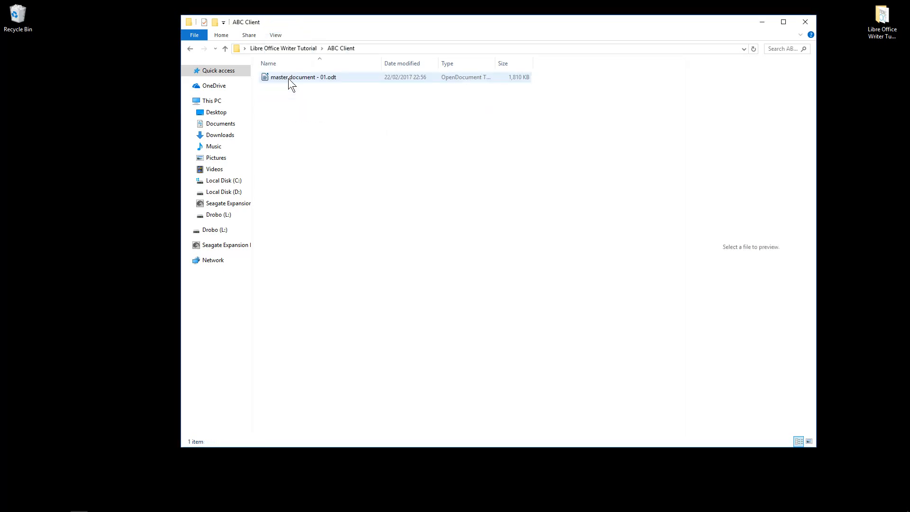
left_click(288, 79)
left_click(304, 77)
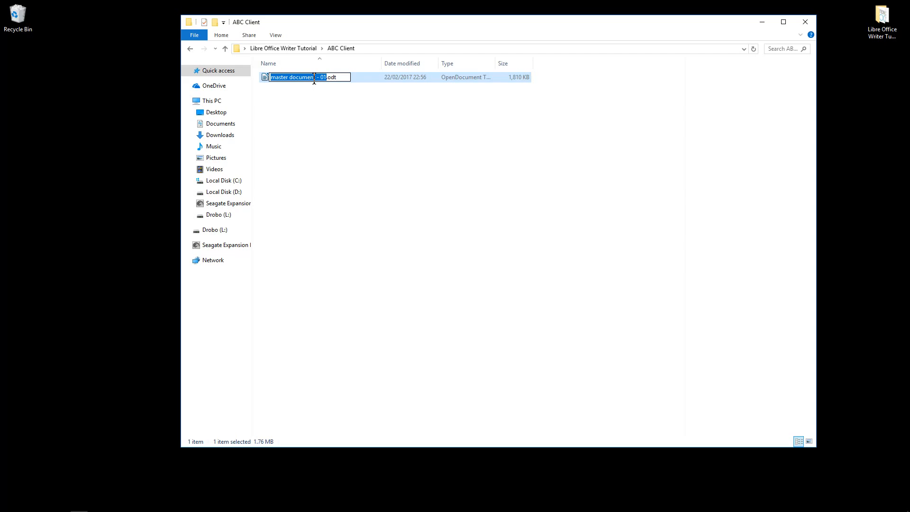
left_click_drag(315, 79, 271, 78)
type("ABC Client")
left_click(306, 97)
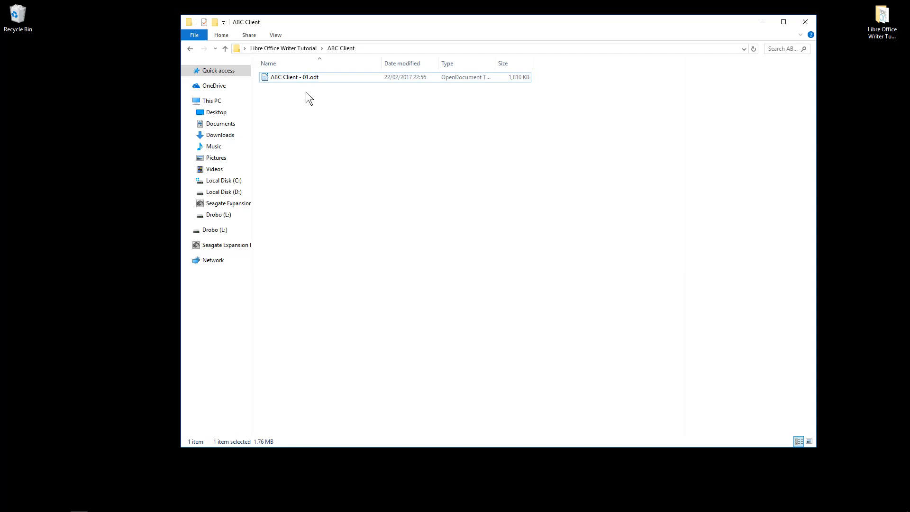
left_click(191, 49)
left_click(283, 98)
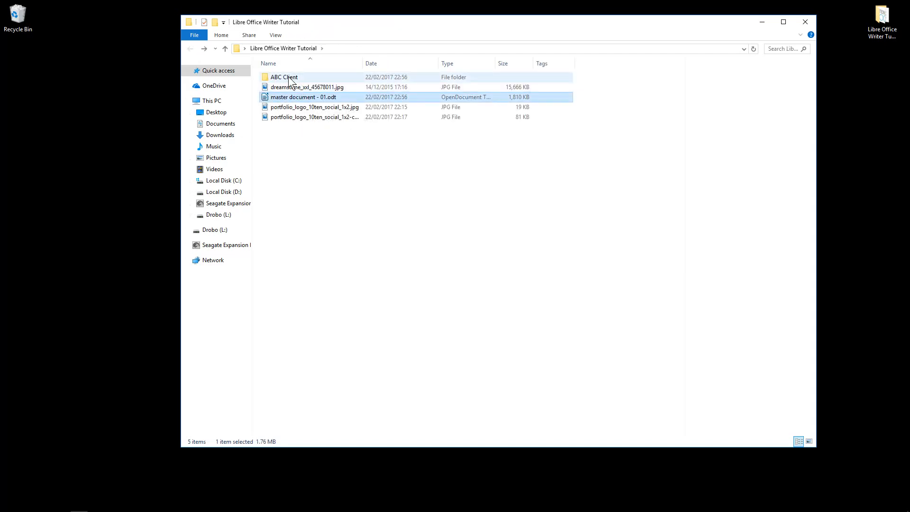
double_click(288, 78)
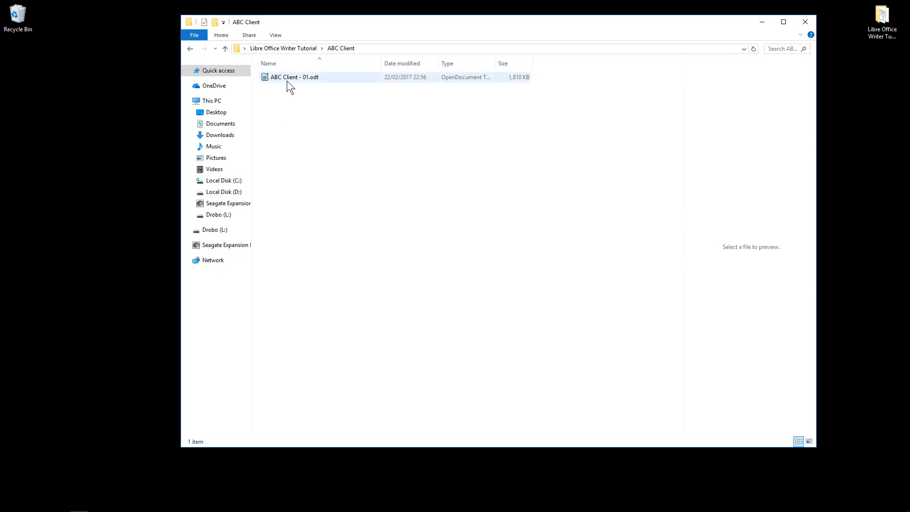
Duplicate ABC Client - 01.odt, rename the copy 'ABC Client - 02.odt', and open it
left_click_drag(286, 80, 294, 95)
left_click(306, 122)
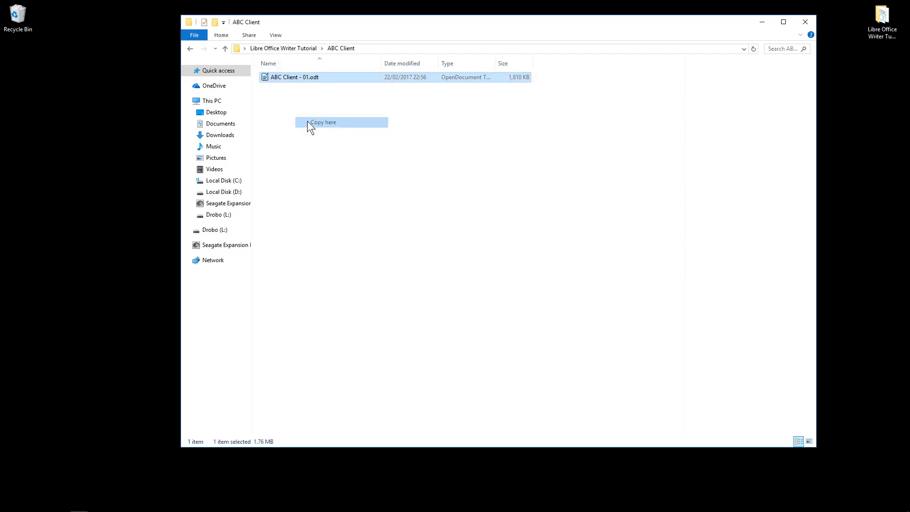
left_click(314, 78)
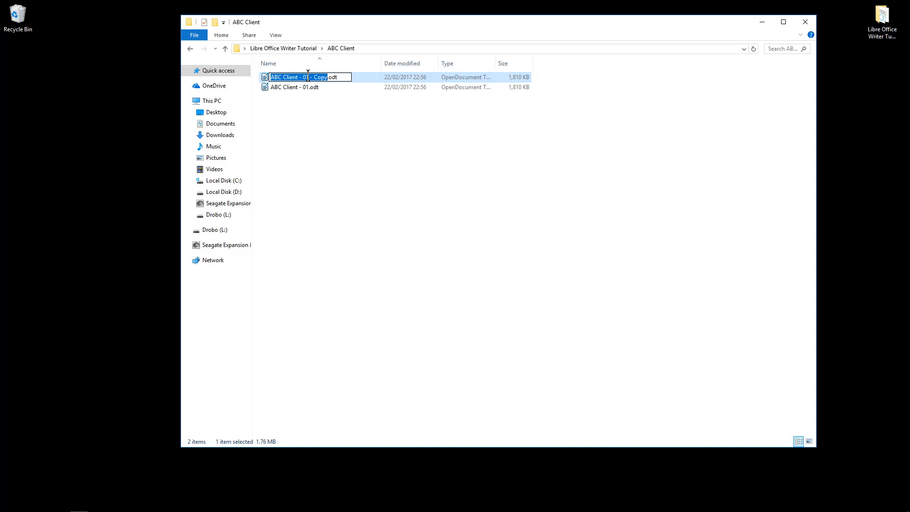
left_click_drag(306, 78, 328, 79)
type("2")
left_click(310, 151)
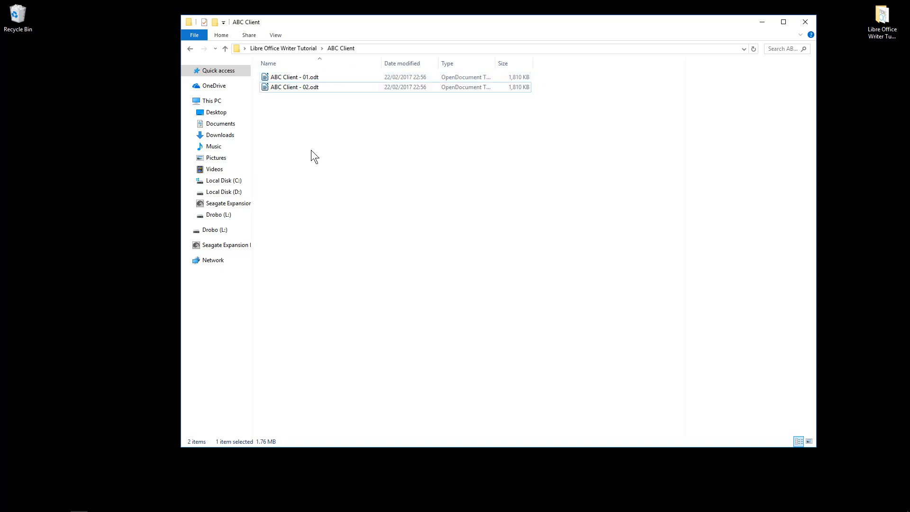
double_click(297, 90)
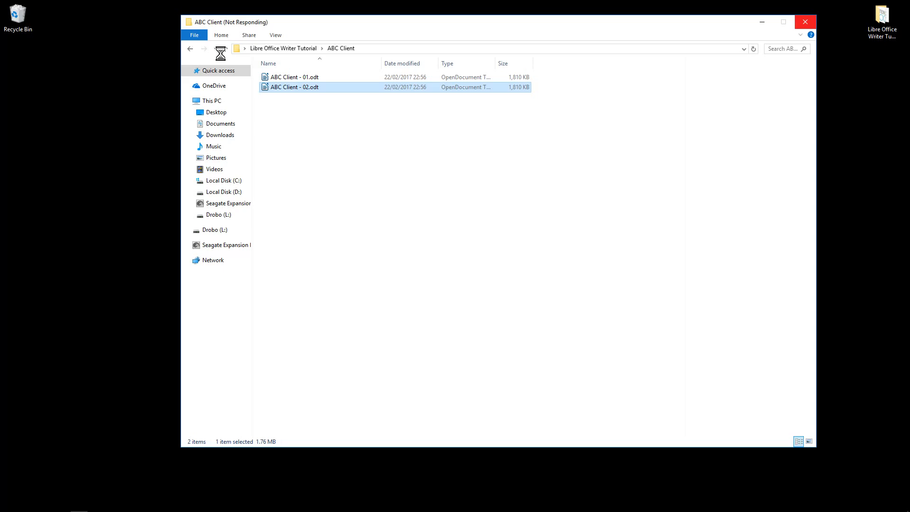
left_click_drag(309, 22, 319, 31)
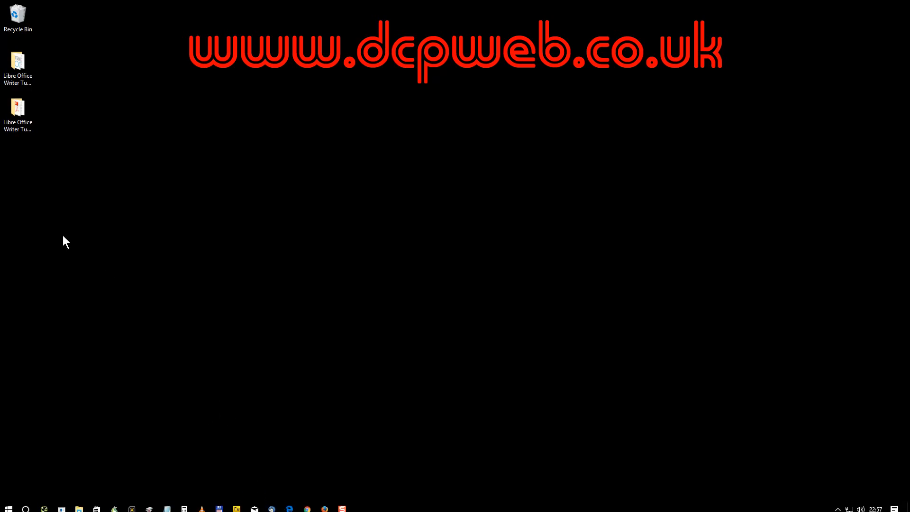
Open the ABC Customer folder in the tutorial copy and view its PDF
left_click(10, 114)
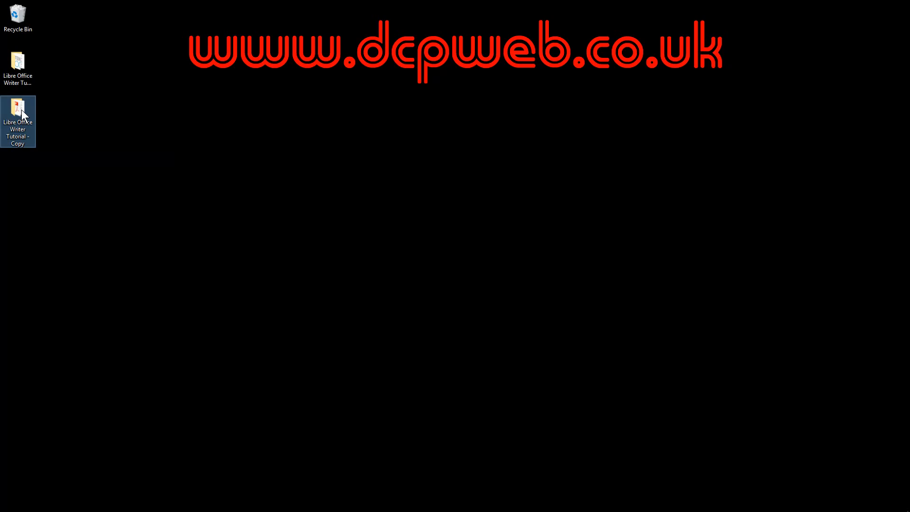
key("Up")
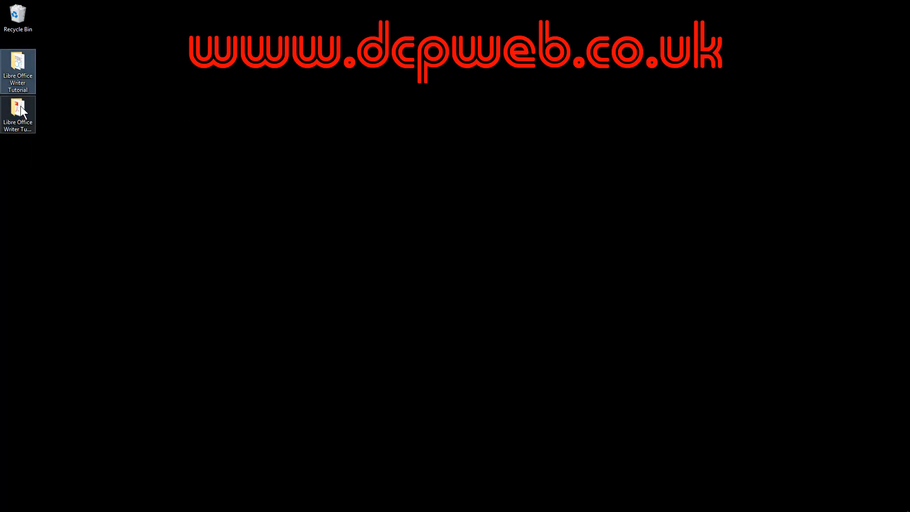
double_click(21, 106)
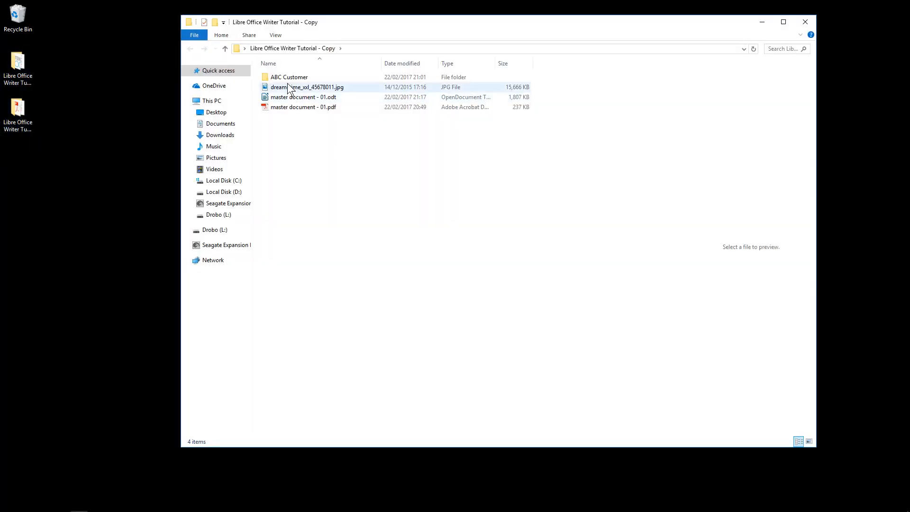
double_click(289, 78)
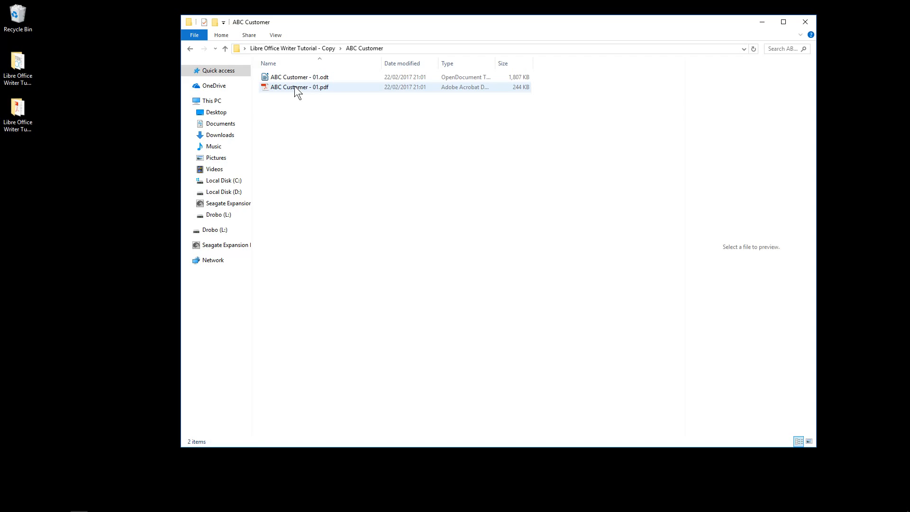
left_click(189, 49)
double_click(267, 77)
double_click(268, 87)
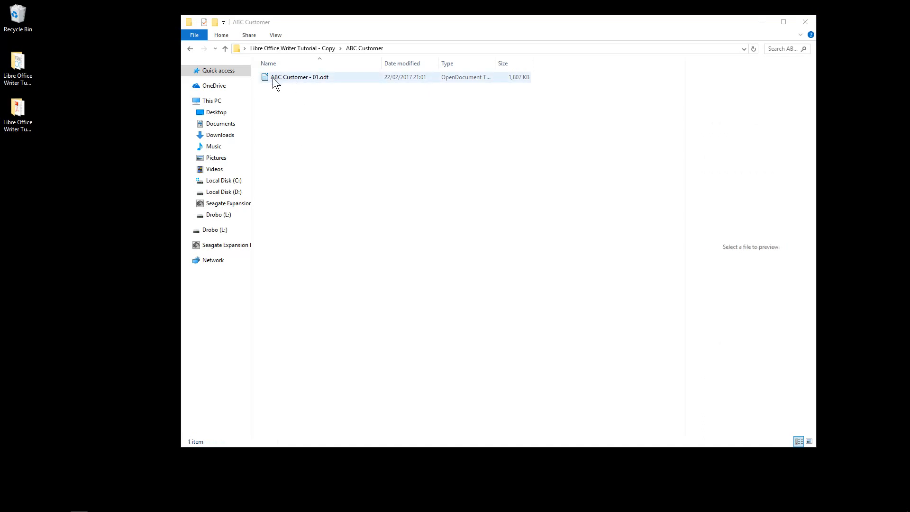
Open ABC Customer - 01.odt in Writer, then close it and the folder window
left_click(186, 49)
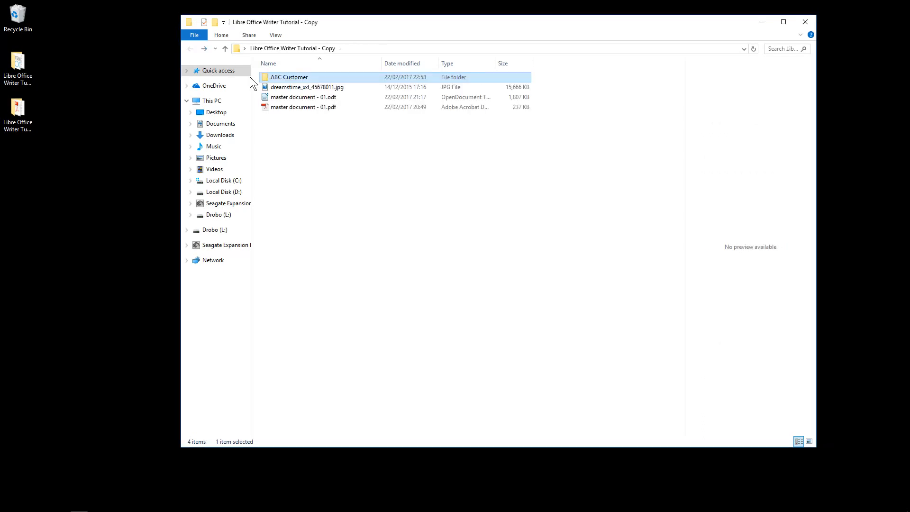
double_click(280, 78)
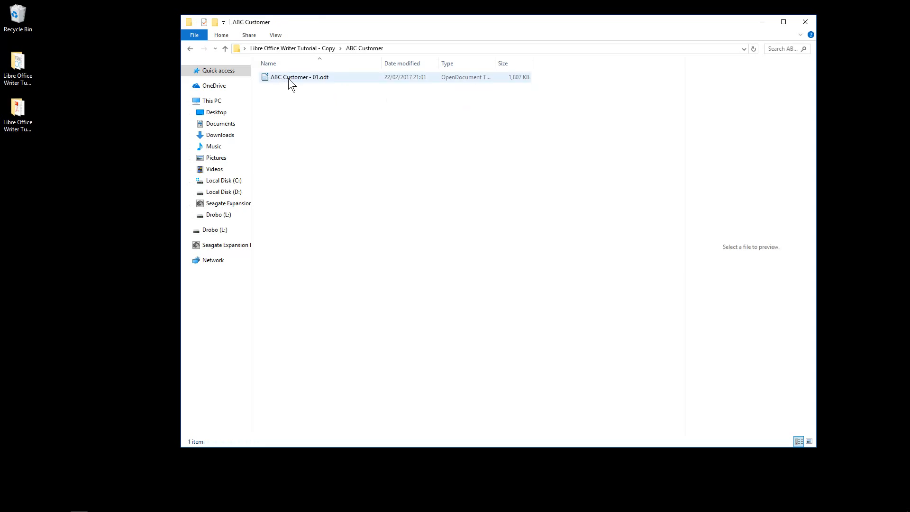
double_click(289, 79)
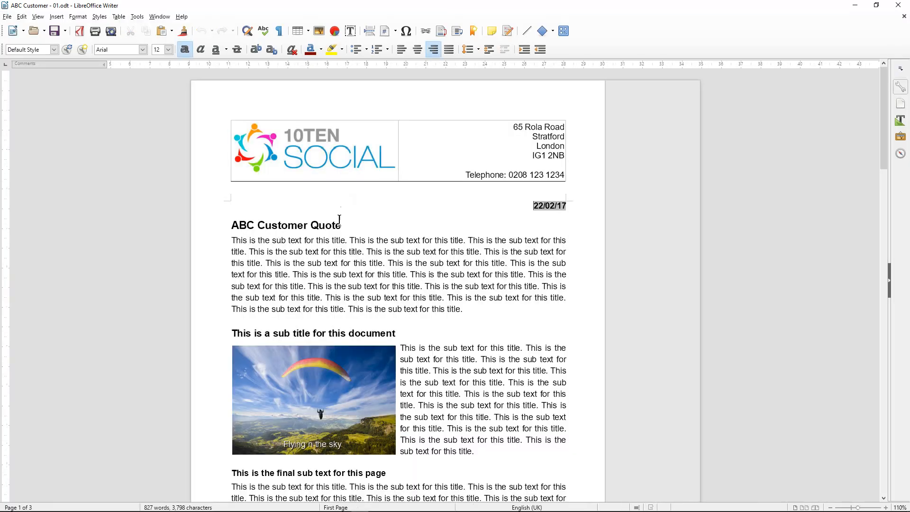
left_click(898, 6)
left_click(762, 22)
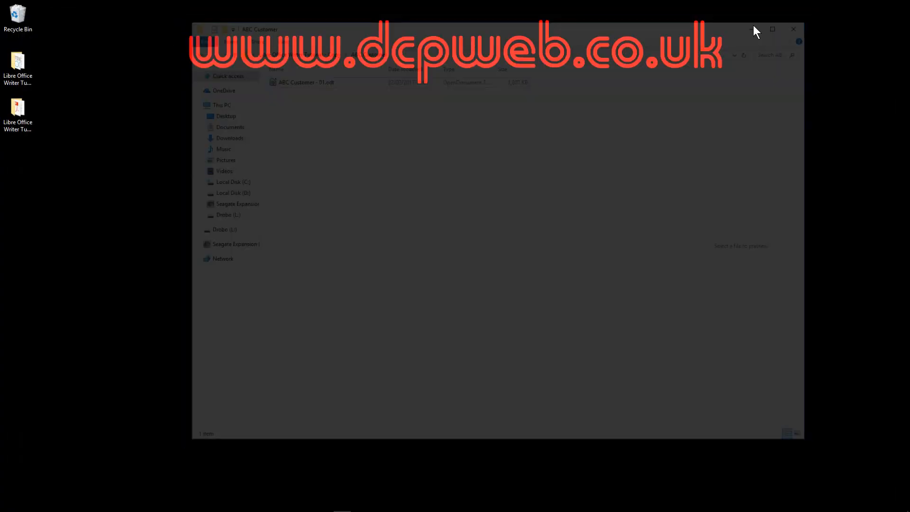
Delete the duplicate ABC Client - 02.odt from the ABC Client folder
double_click(29, 70)
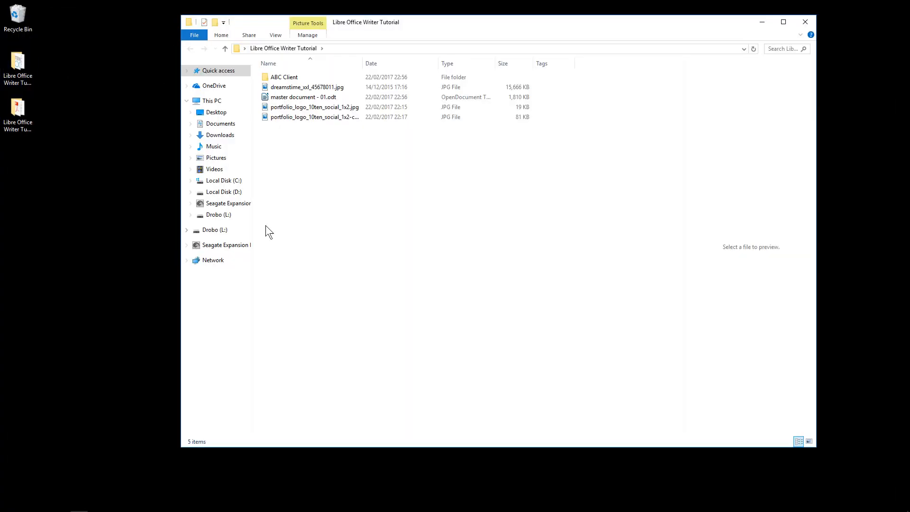
double_click(286, 76)
left_click(281, 89)
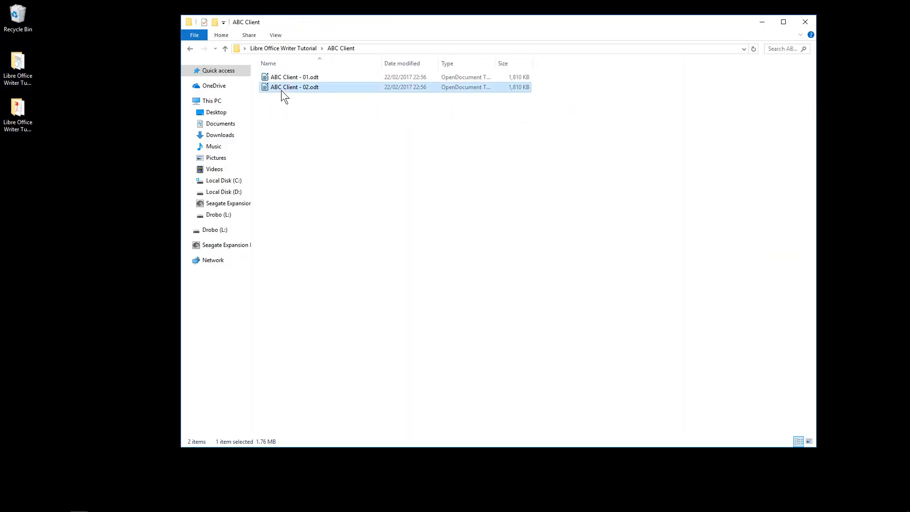
key("Delete")
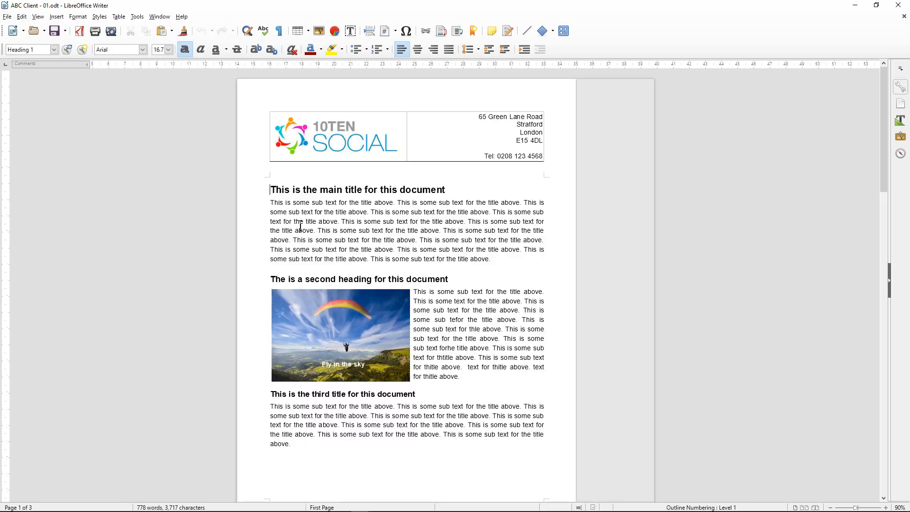
Replace the document's main title with 'ABC Client Project'
triple_click(267, 190)
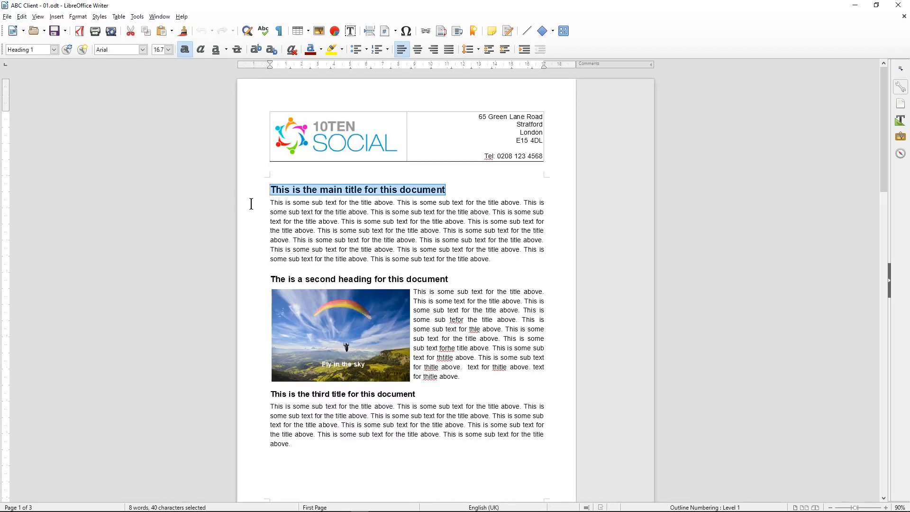
type("ABC Cl")
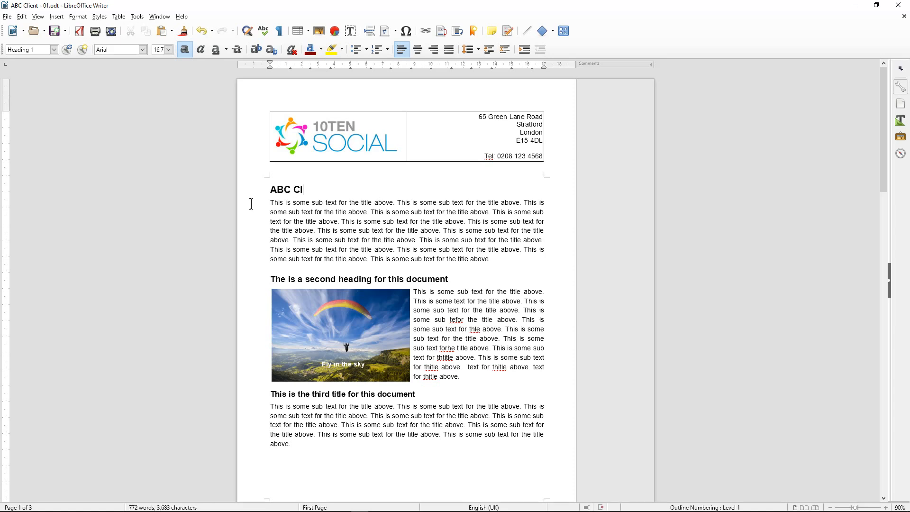
type("ient Project")
scroll(323, 385, "down", 3)
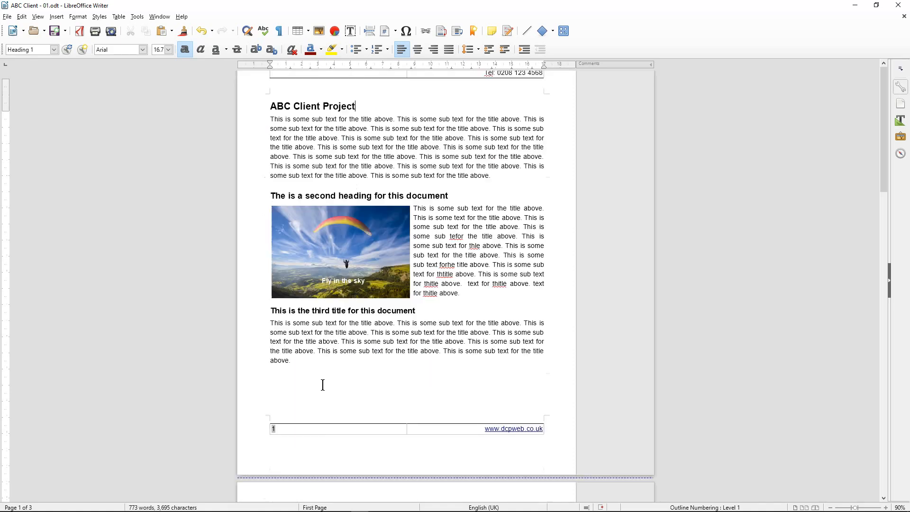
scroll(322, 385, "down", 15)
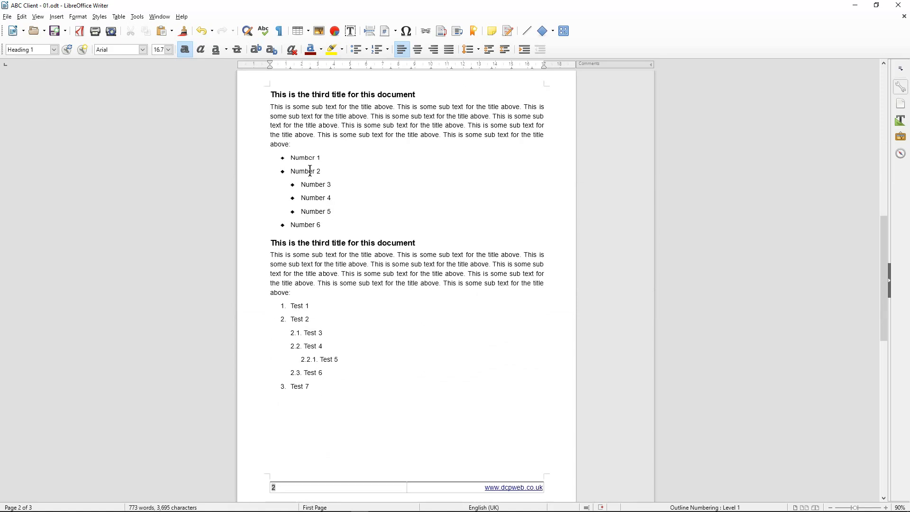
scroll(303, 420, "down", 8)
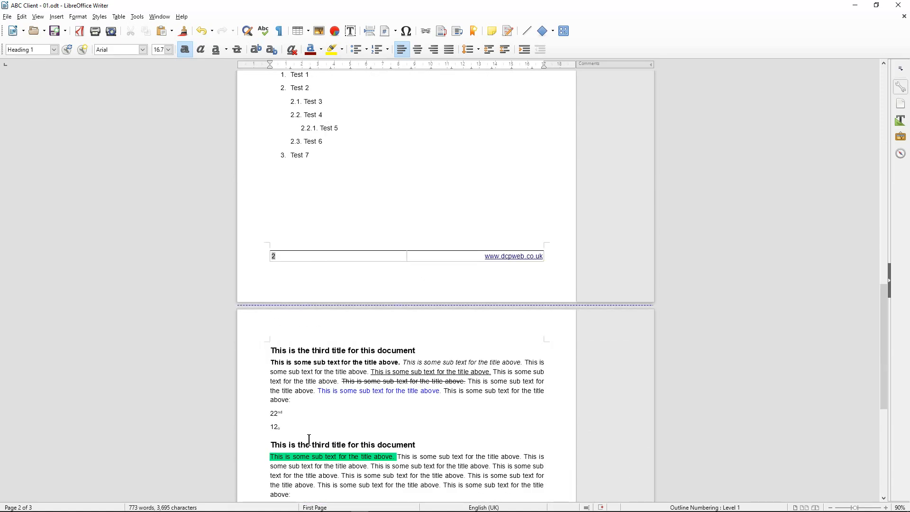
scroll(309, 440, "down", 5)
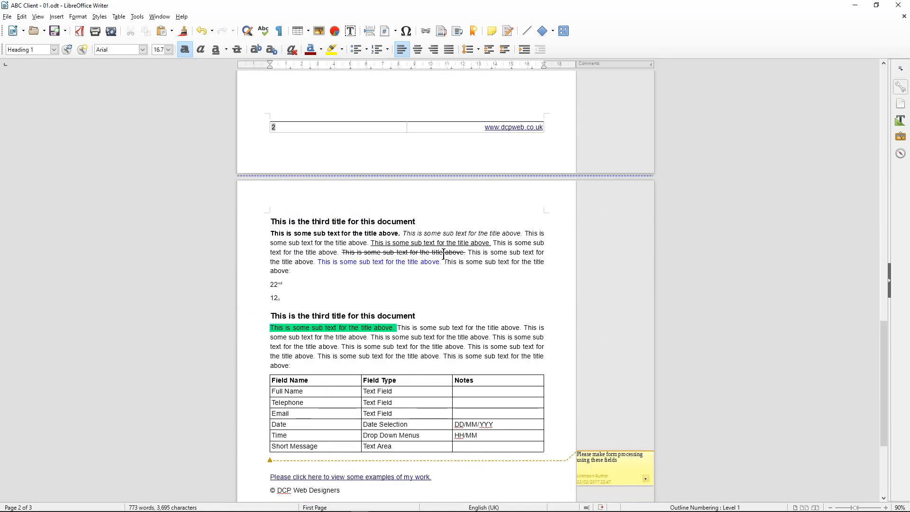
scroll(346, 376, "up", 20)
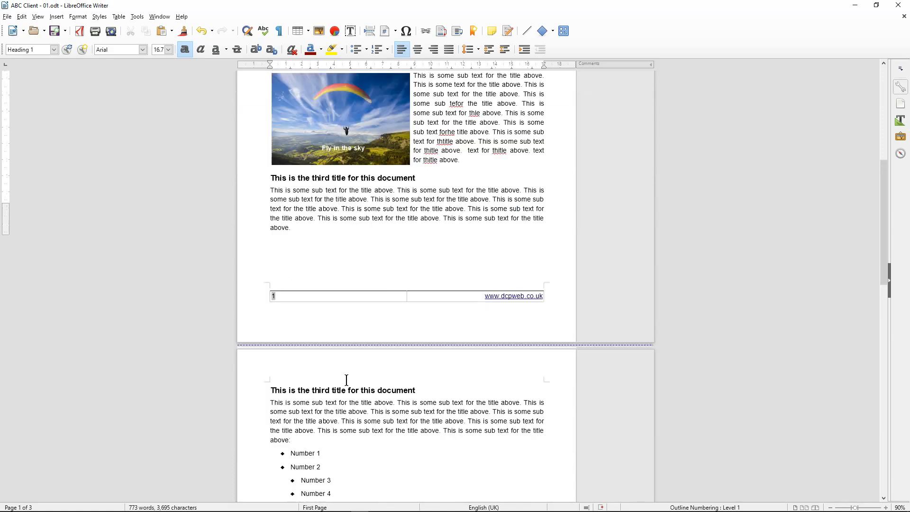
scroll(347, 380, "up", 8)
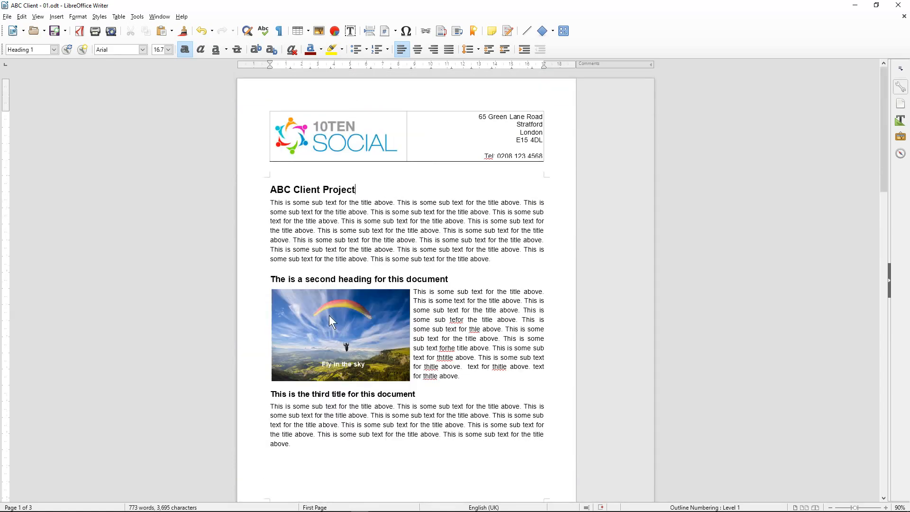
Check the body text and headings in the paragraph style list, leaving the styles unchanged
left_click_drag(282, 204, 326, 244)
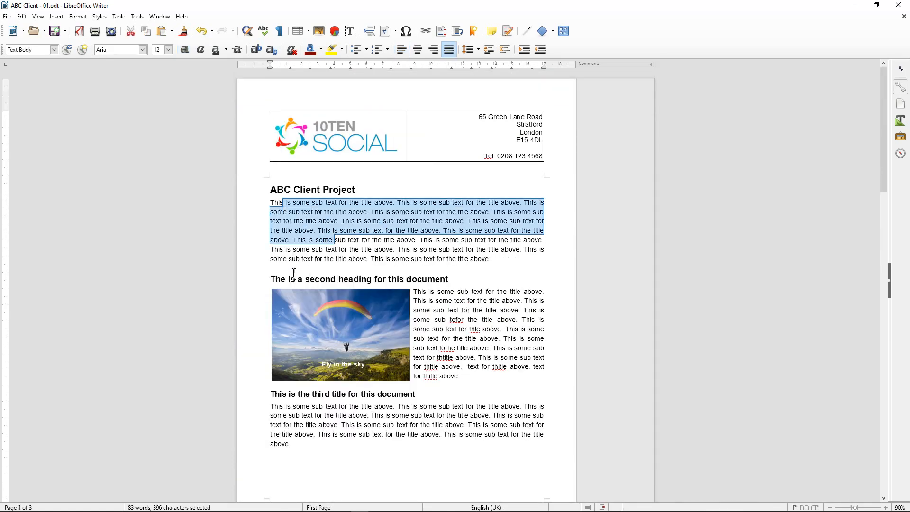
left_click_drag(297, 280, 428, 279)
left_click_drag(319, 393, 370, 394)
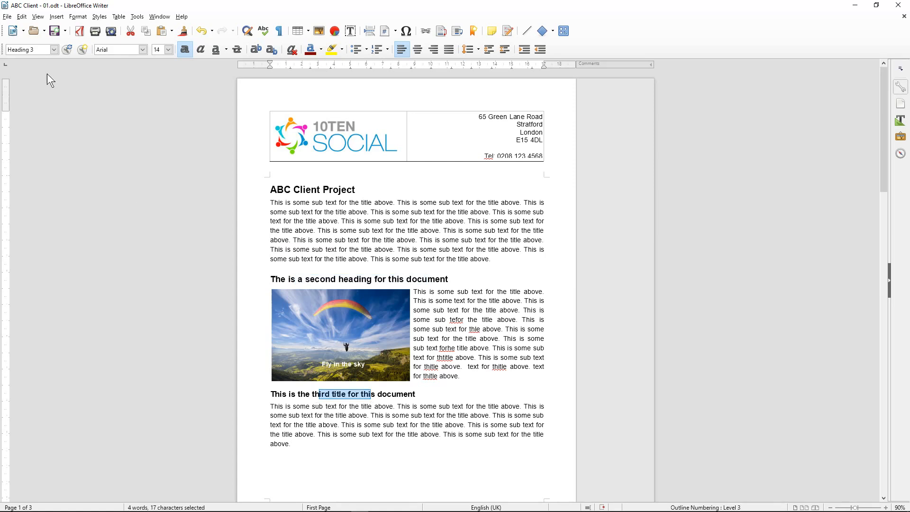
left_click(54, 50)
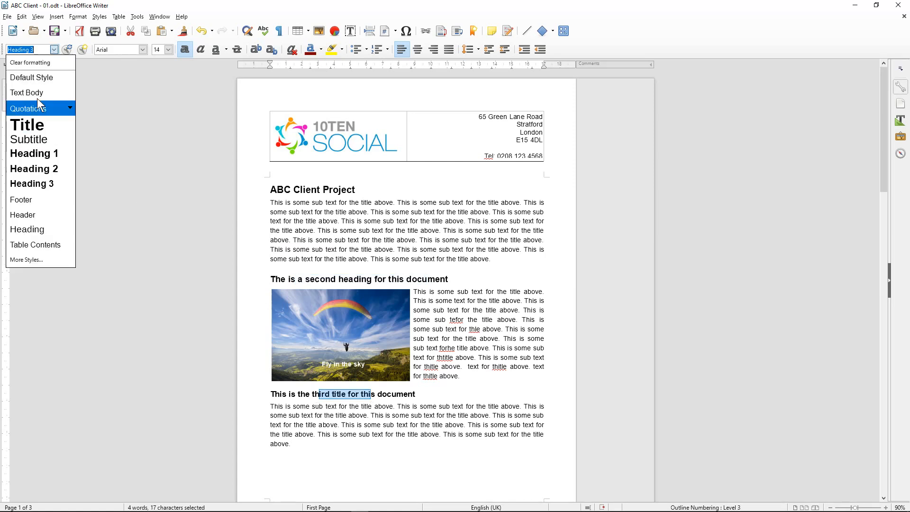
left_click(417, 254)
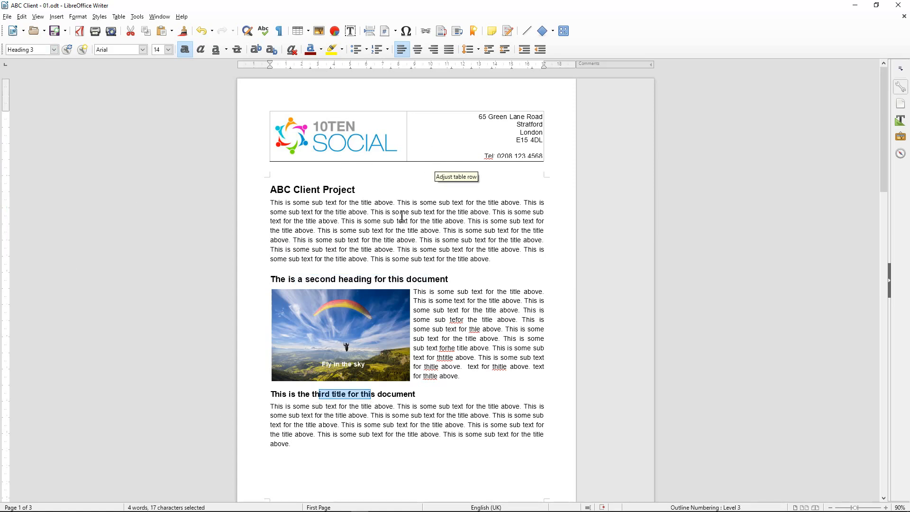
Close the ABC Client document without saving and delete the ABC Client folder
left_click(898, 6)
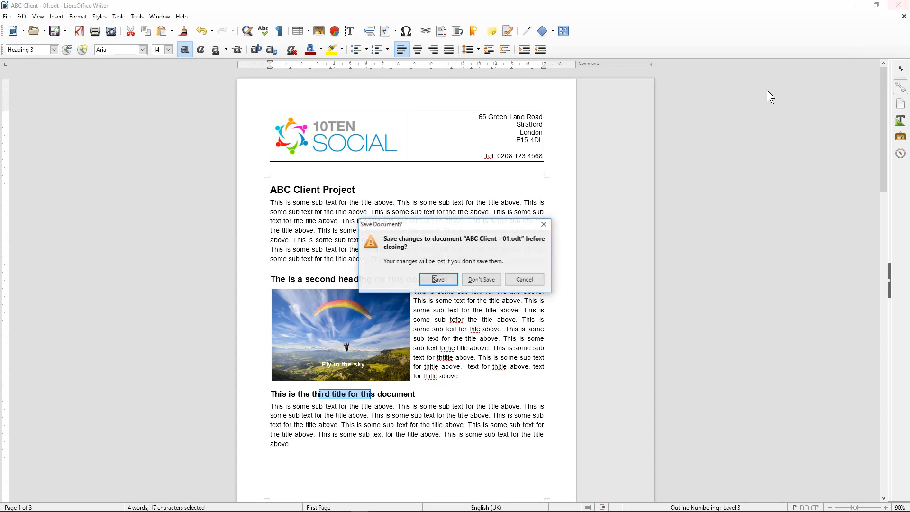
left_click(481, 279)
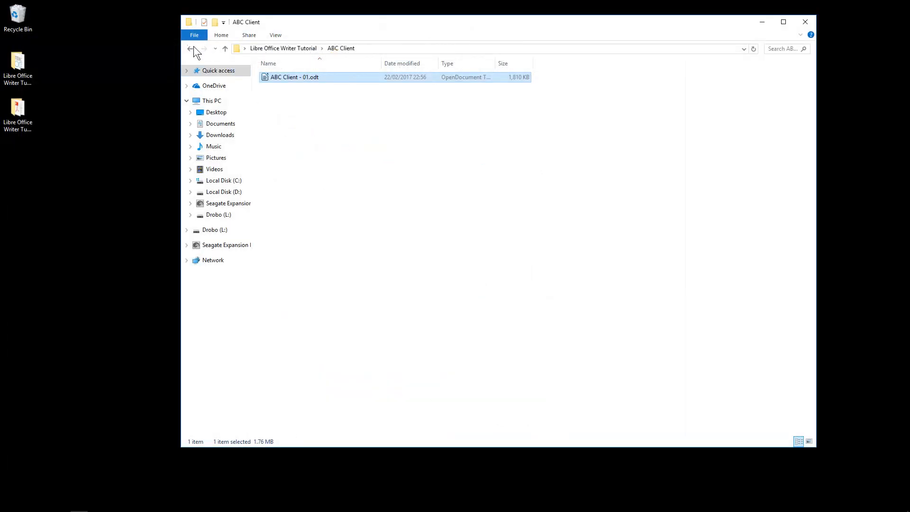
left_click(191, 49)
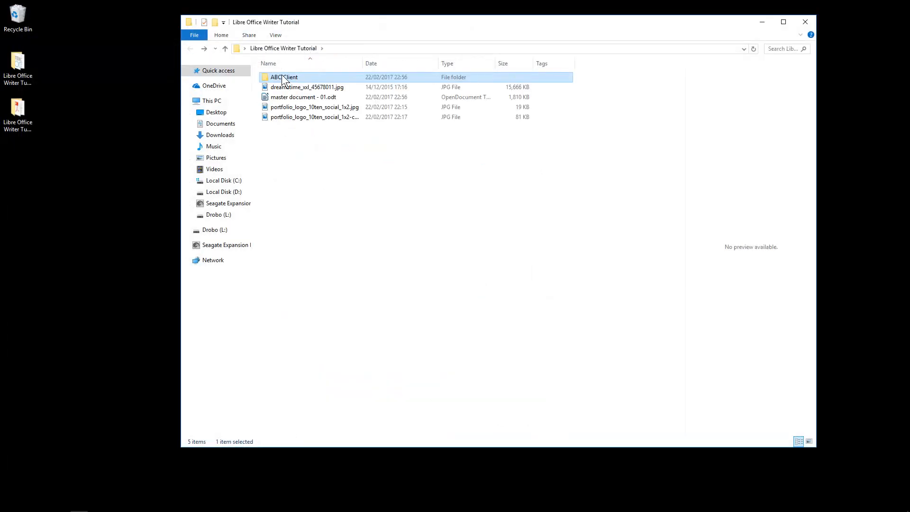
key("Delete")
left_click(283, 88)
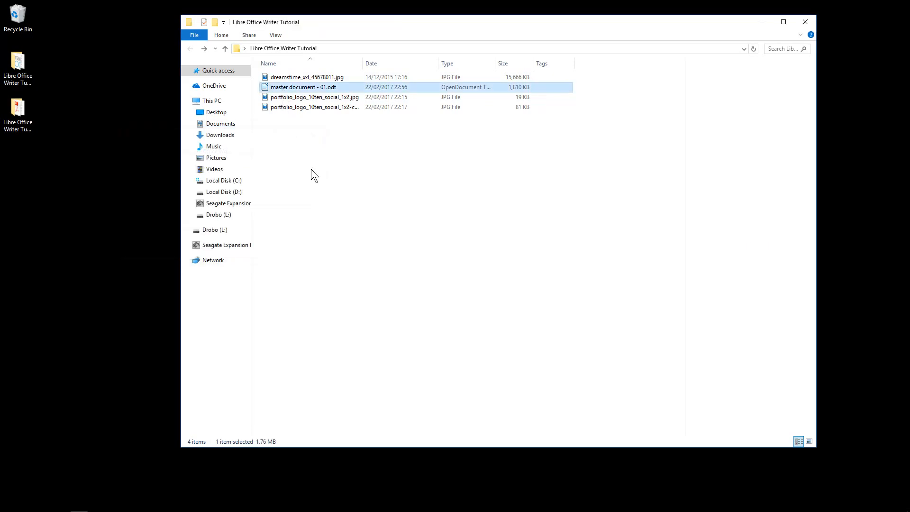
Move the Libre Office Writer Tutorial - Copy folder onto Drobo (L:) and close File Explorer
left_click(19, 117)
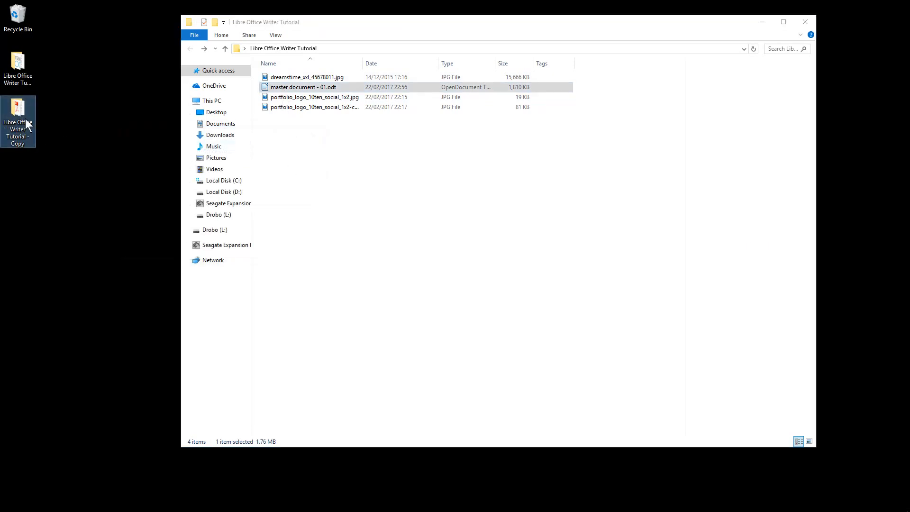
left_click_drag(19, 116, 268, 244)
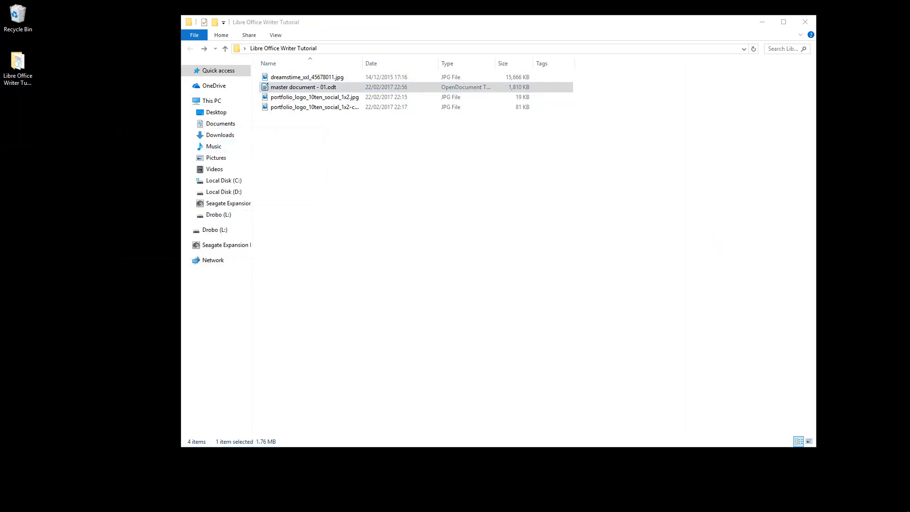
left_click(473, 235)
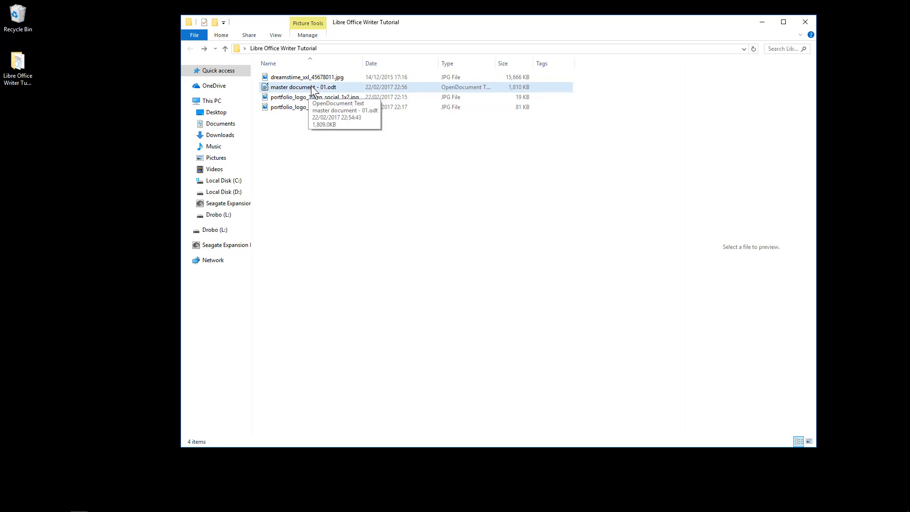
left_click(809, 21)
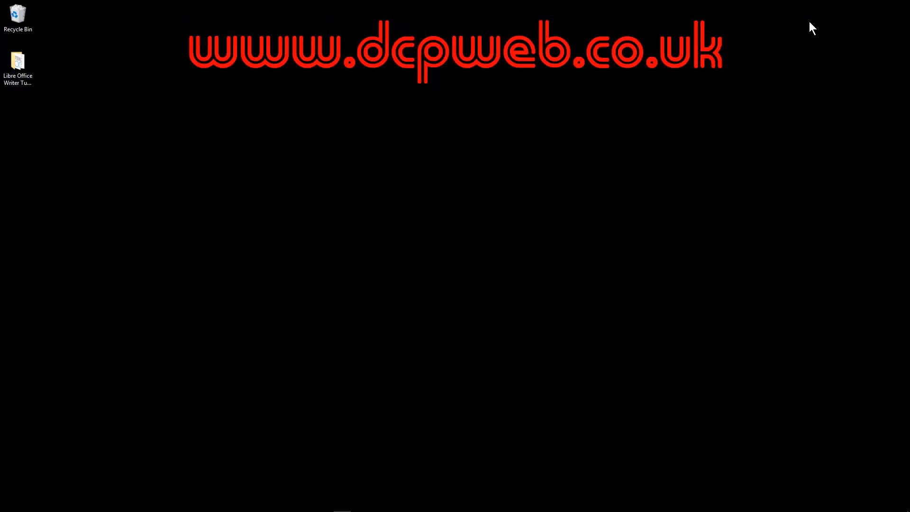